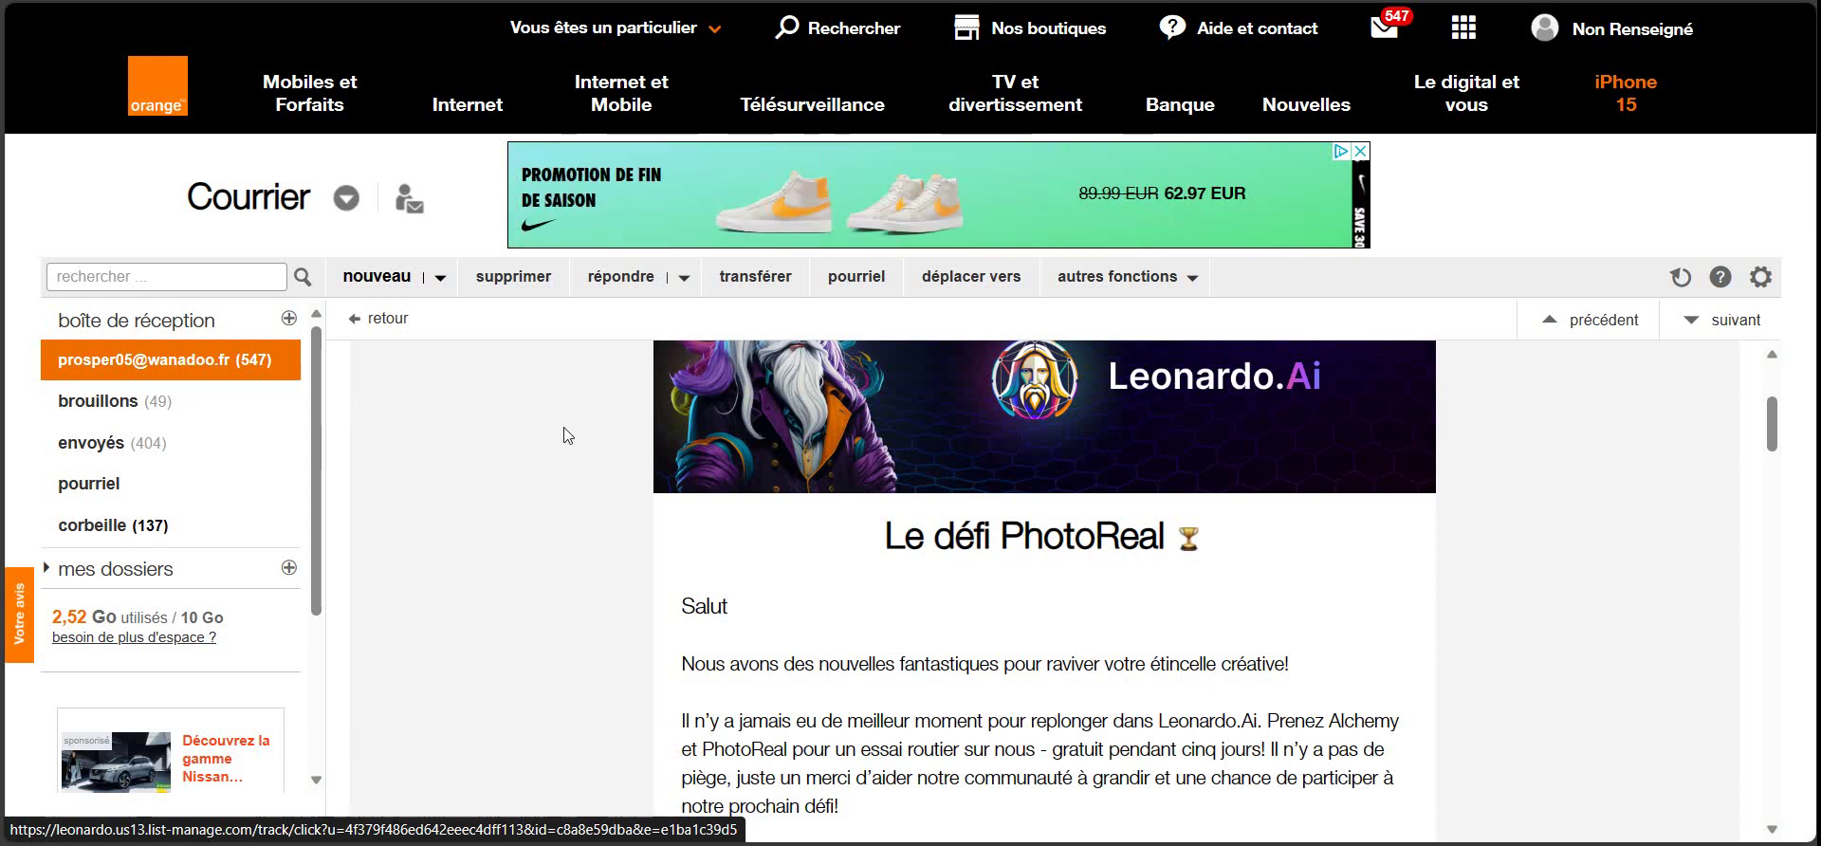
# Step: Read the PhotoReal challenge email, examining the free trial offer, contest theme, participation steps, prizes and Remix link
pyautogui.scroll(-2, 579, 435)
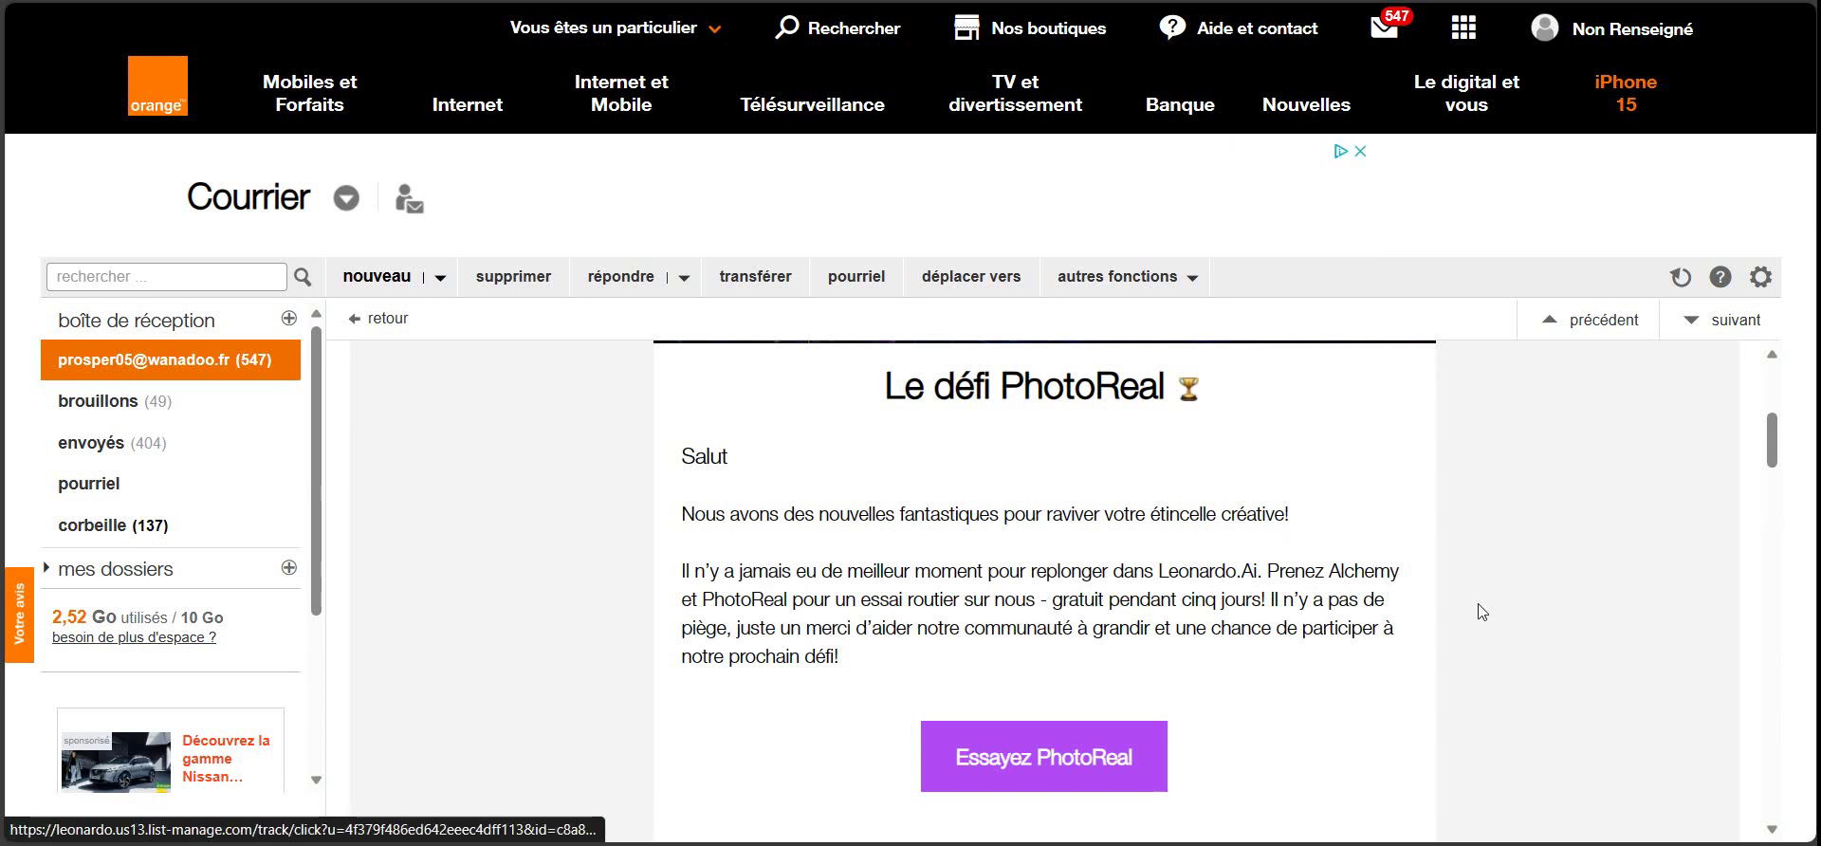
pyautogui.scroll(-3, 1294, 628)
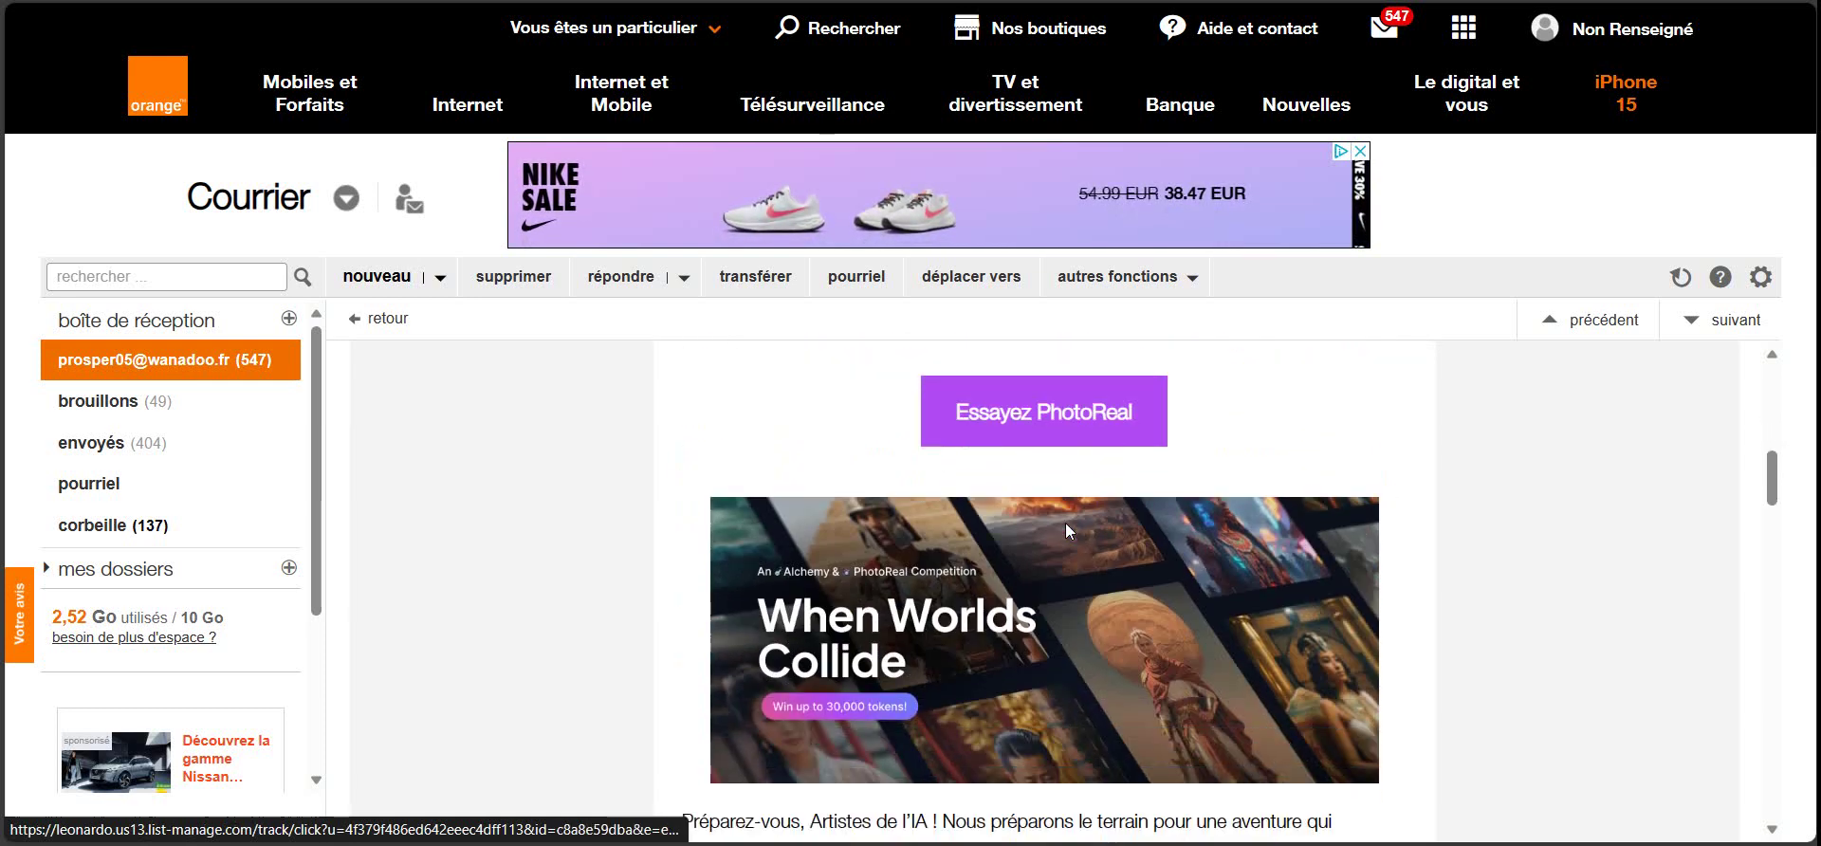
pyautogui.scroll(-3, 1066, 525)
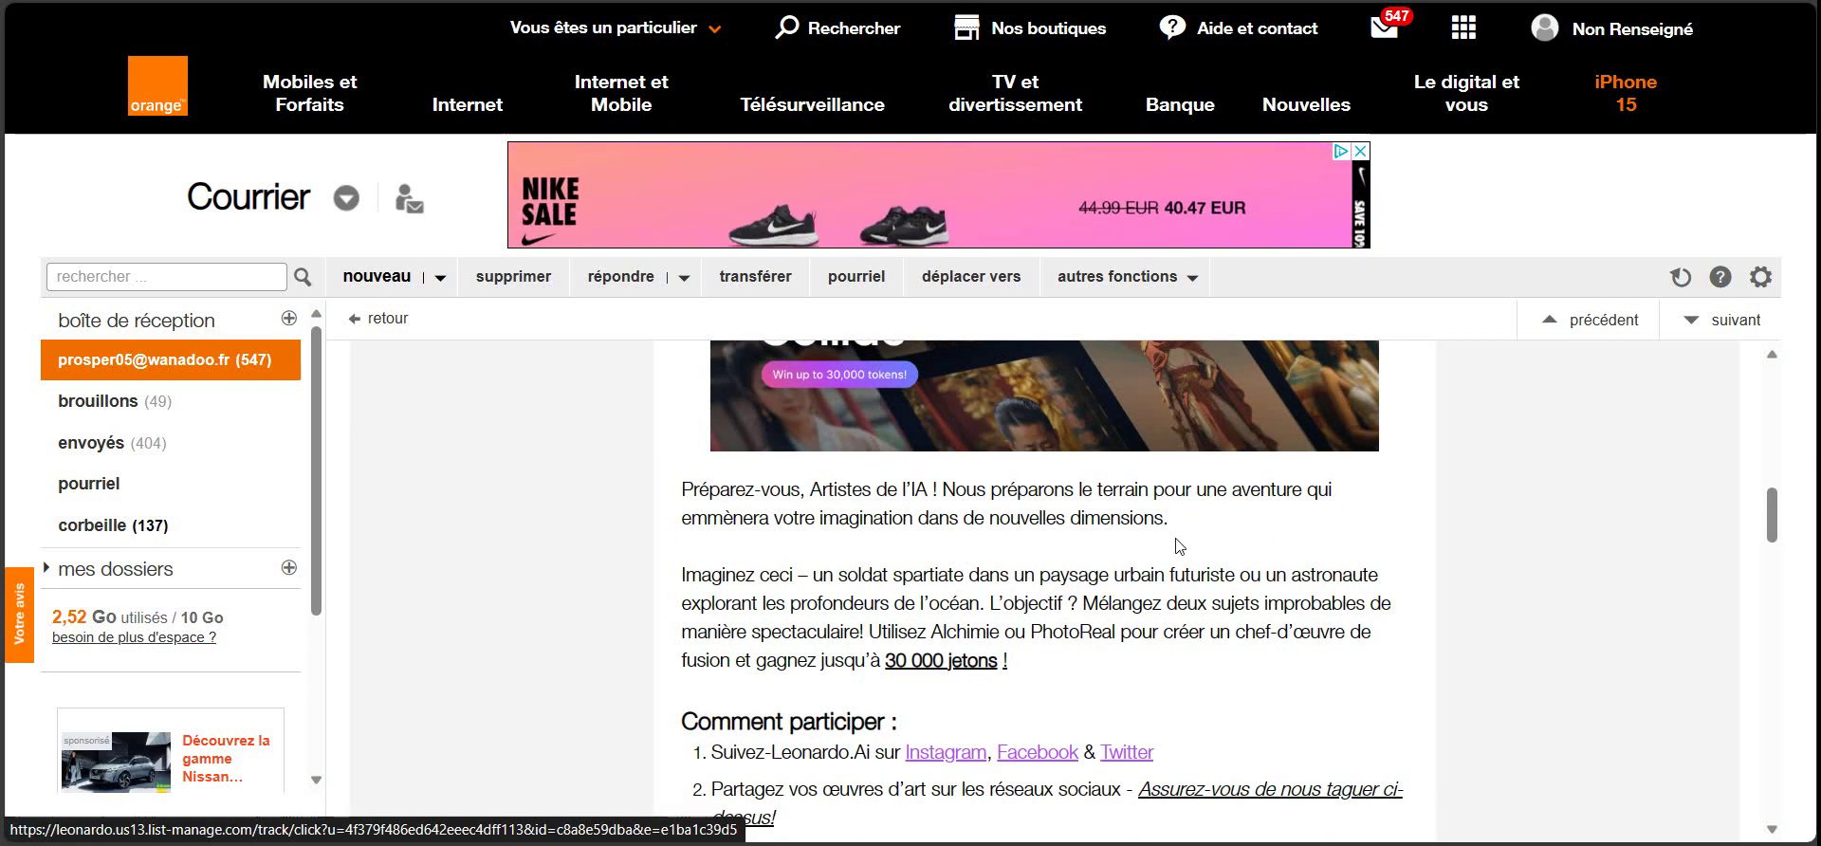
pyautogui.scroll(-1, 1157, 517)
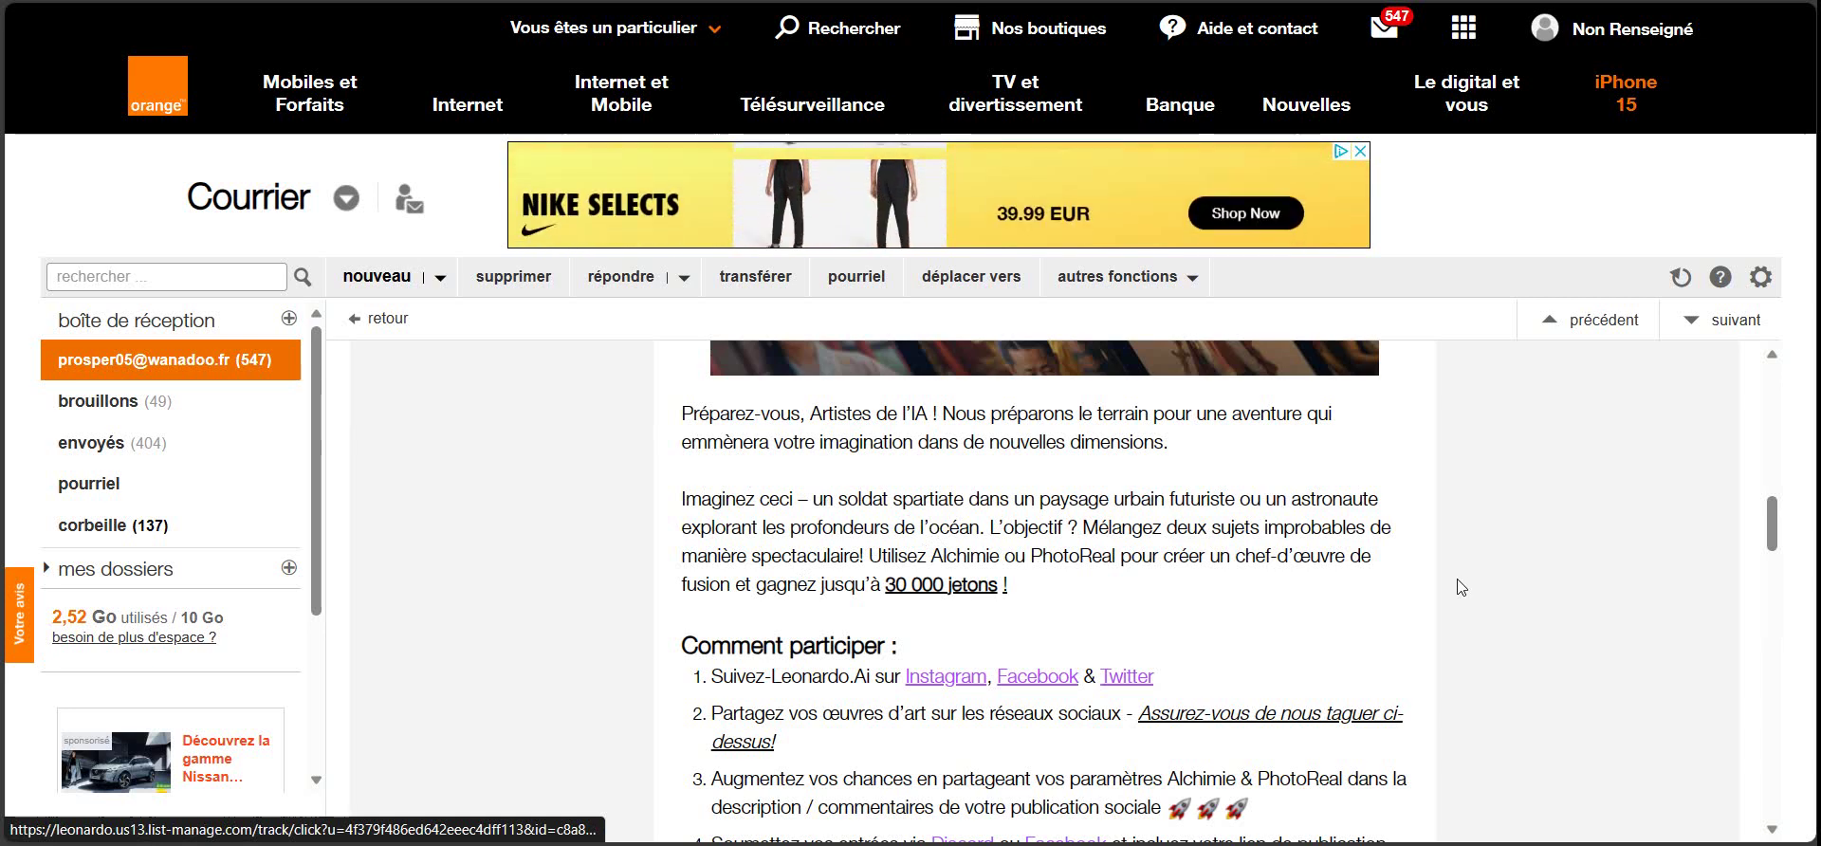
pyautogui.scroll(-2, 1264, 574)
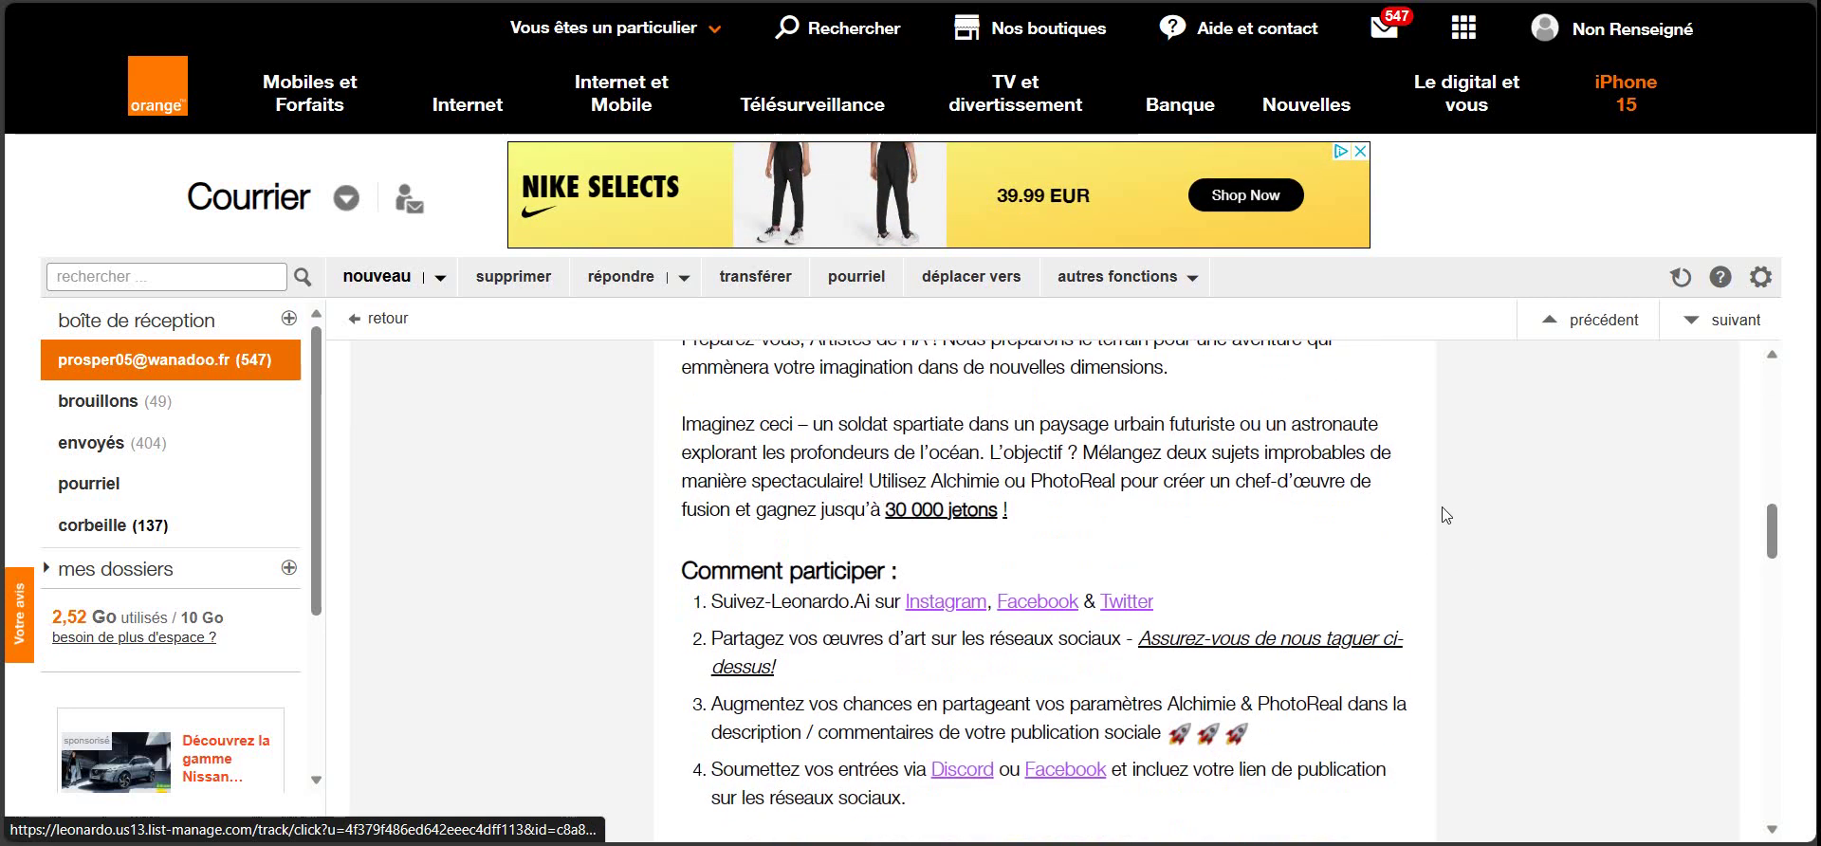
pyautogui.scroll(-1, 1328, 489)
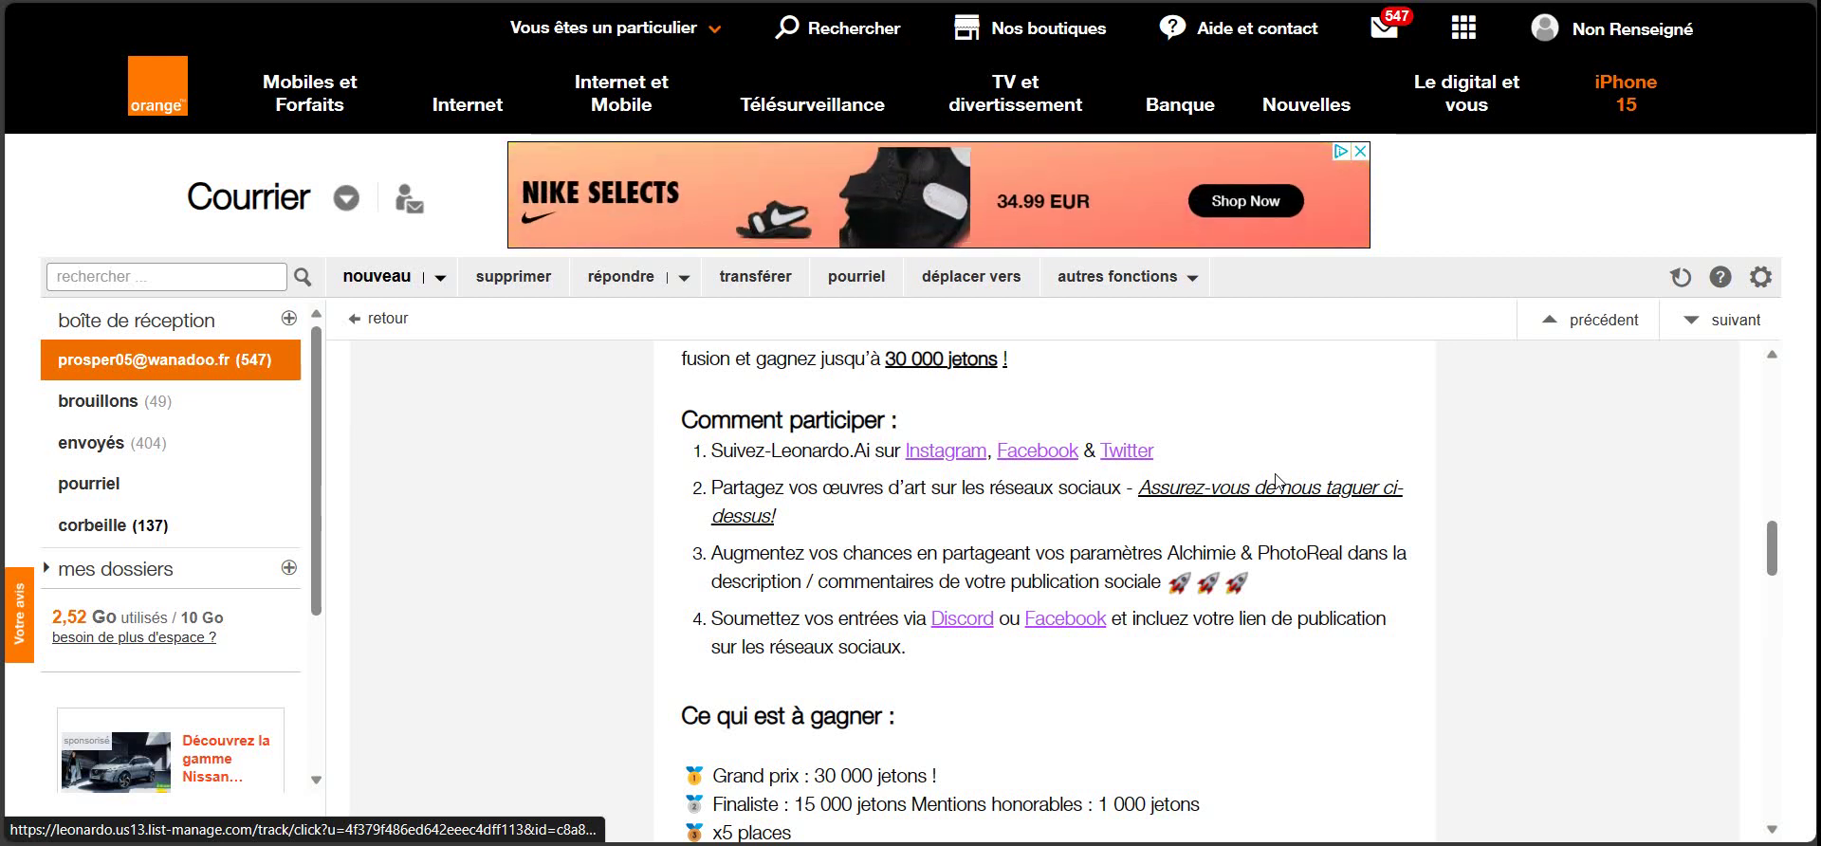
pyautogui.scroll(-2, 1036, 621)
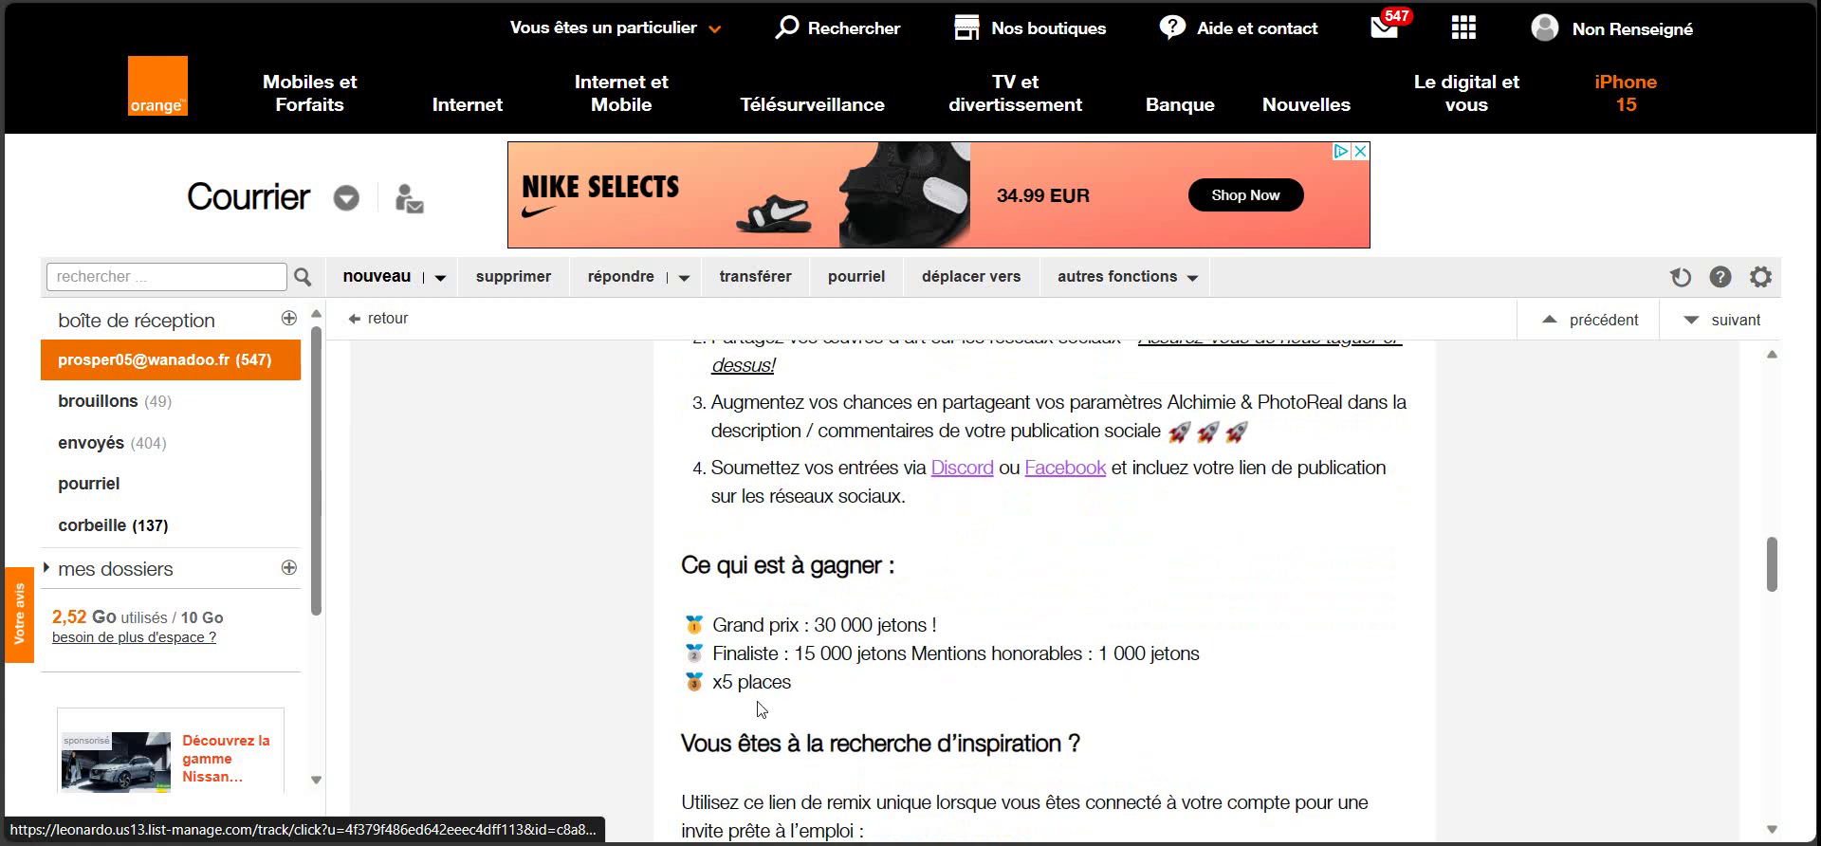
pyautogui.scroll(-1, 802, 703)
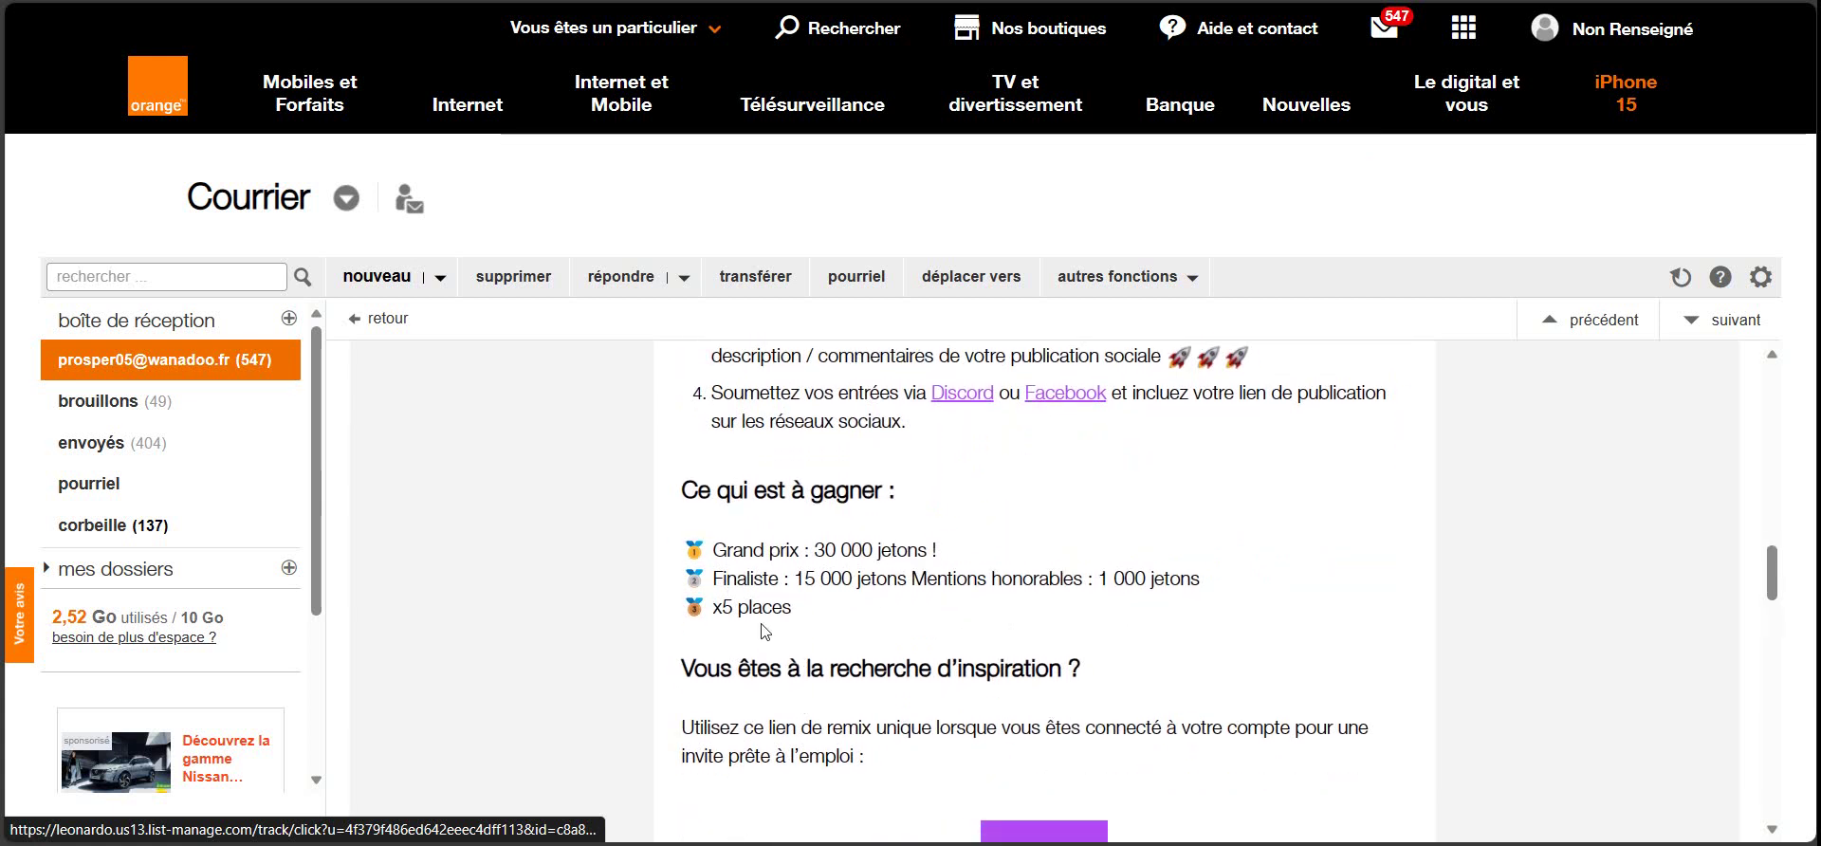
pyautogui.scroll(-2, 1040, 603)
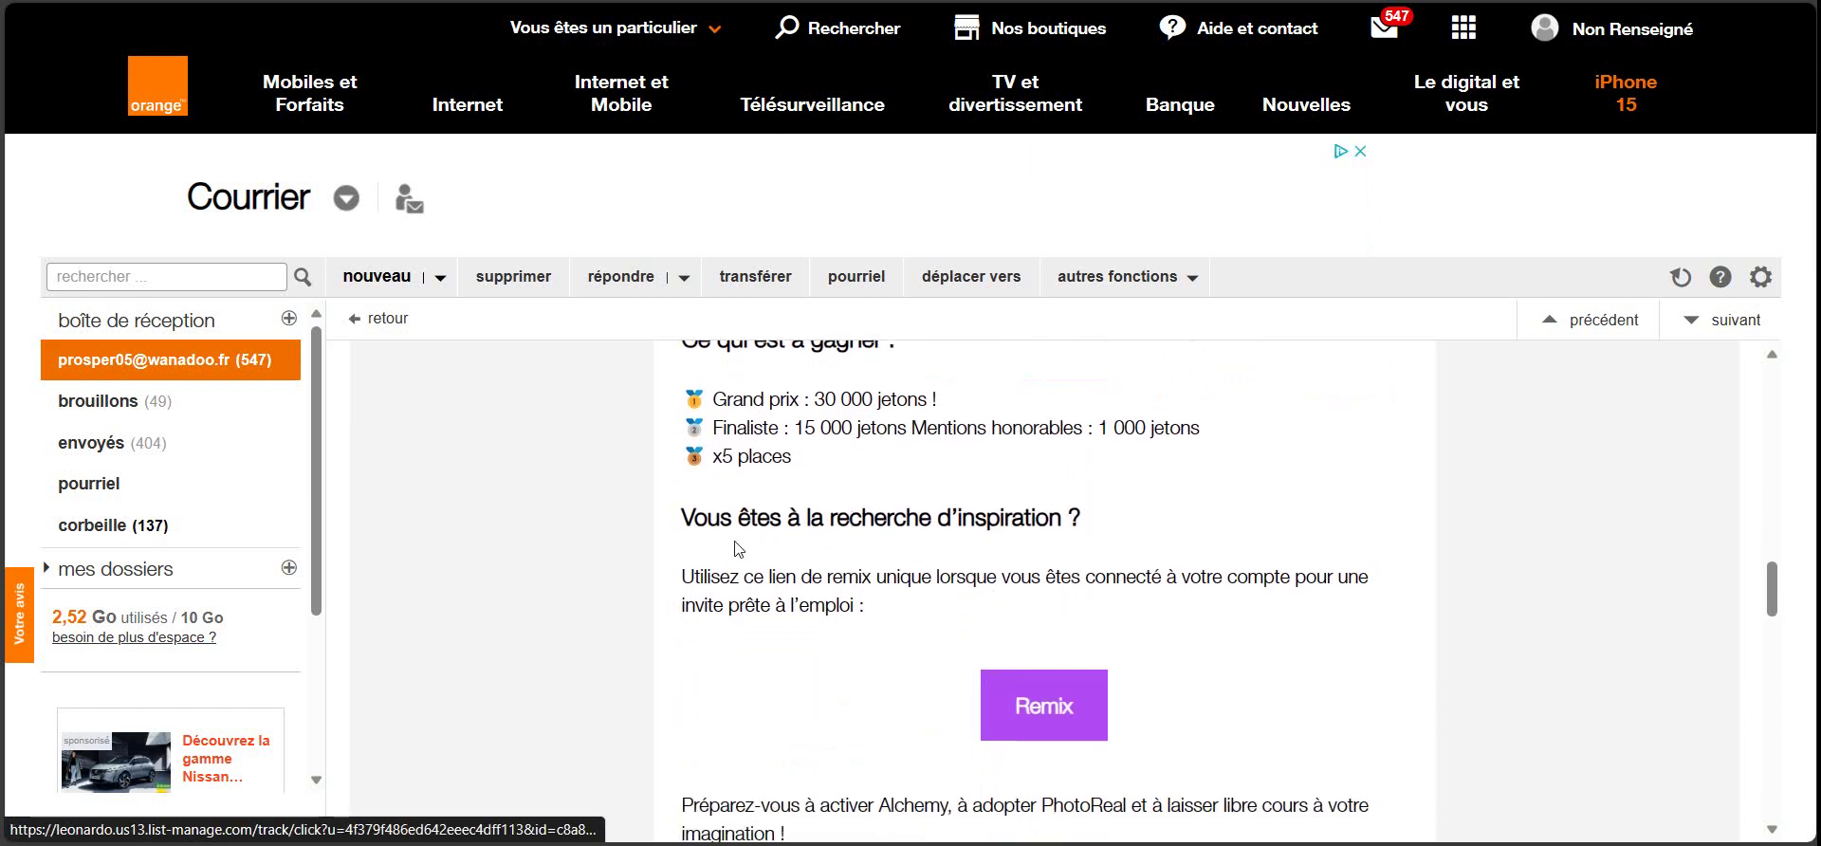
pyautogui.scroll(-3, 802, 584)
pyautogui.scroll(1, 834, 574)
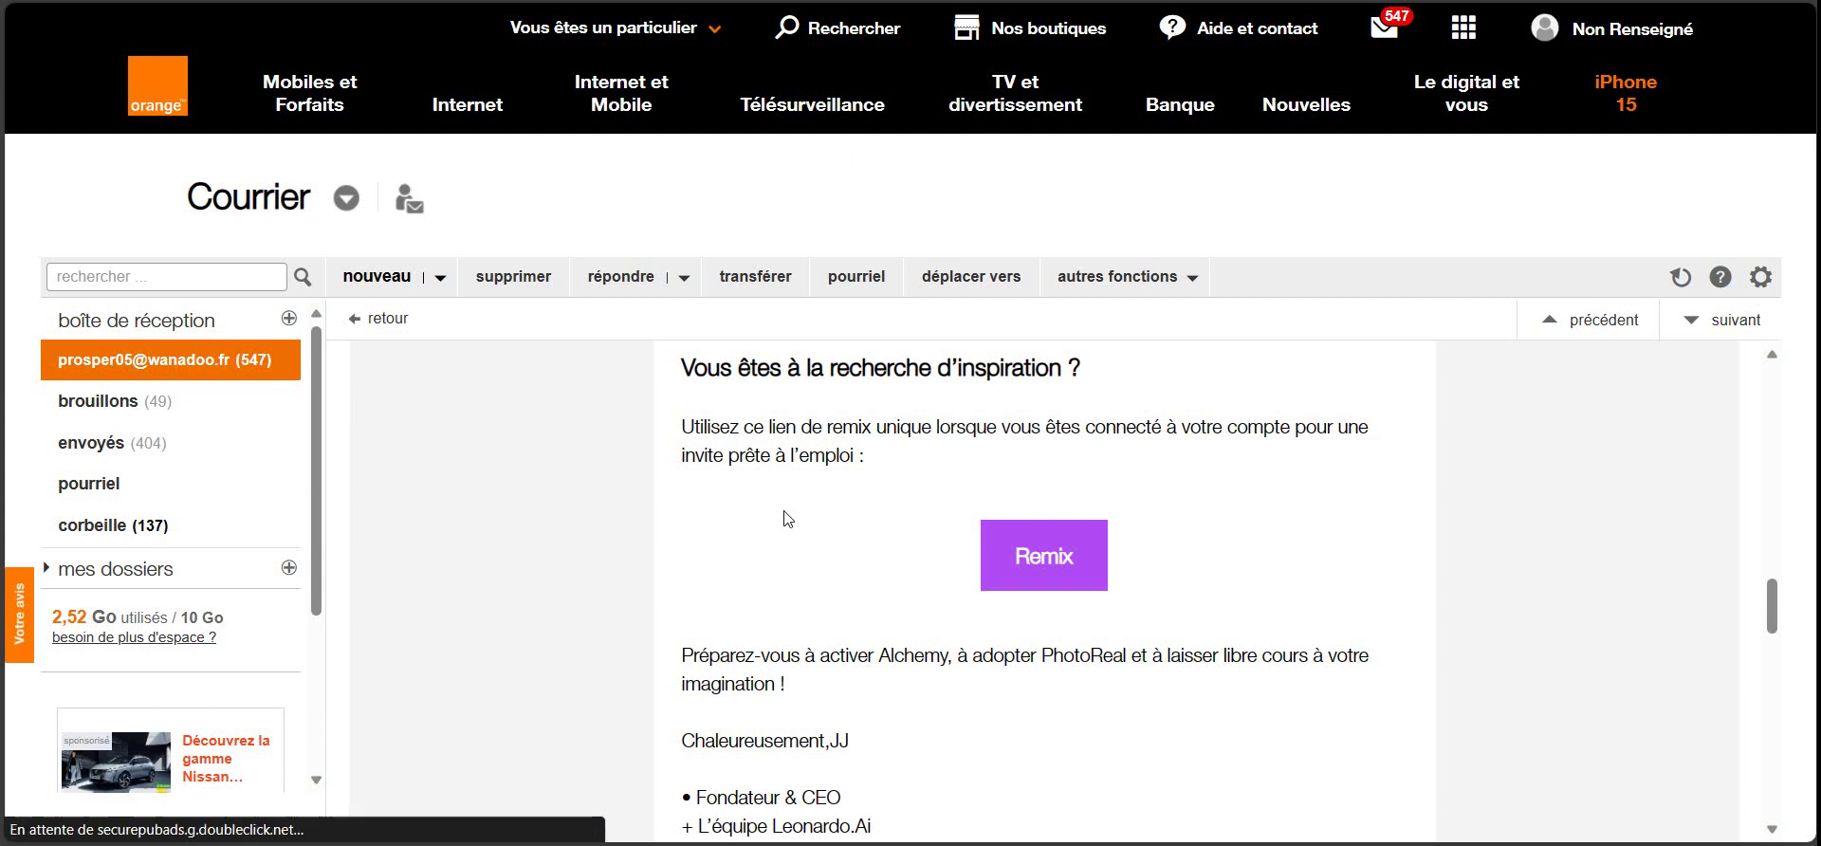
# Step: Read the rest of the email, examining the Alchemy discount, the FlowGPT hackathon announcement and the footer
pyautogui.scroll(-3, 1100, 554)
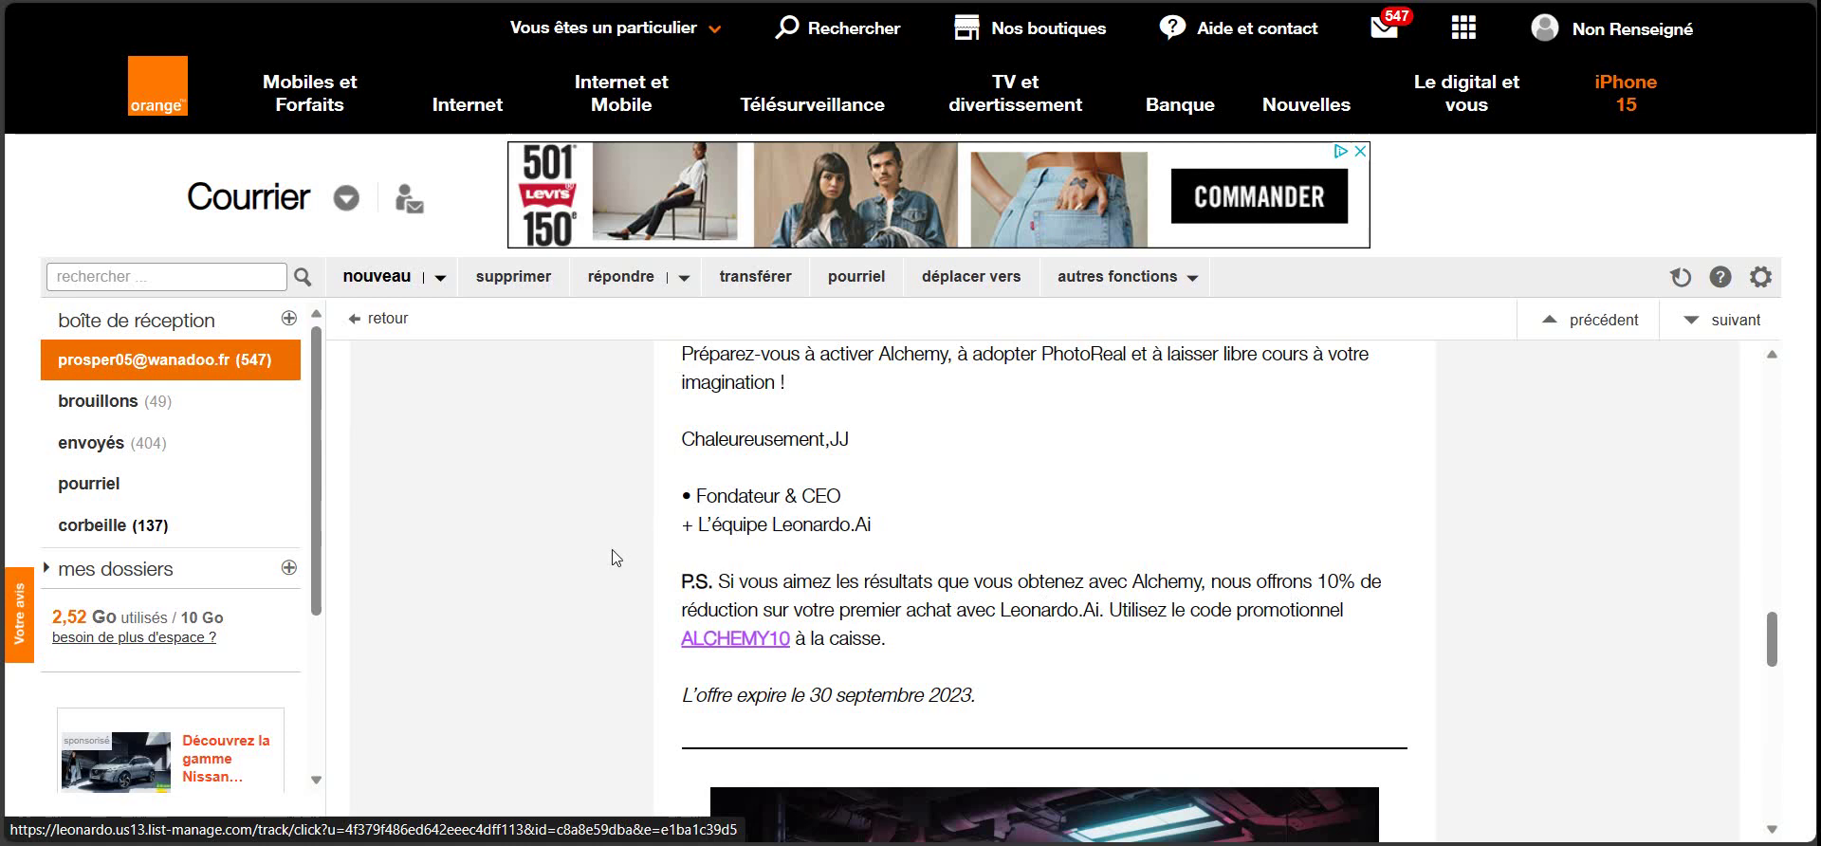
pyautogui.scroll(-2, 640, 569)
pyautogui.scroll(-5, 595, 528)
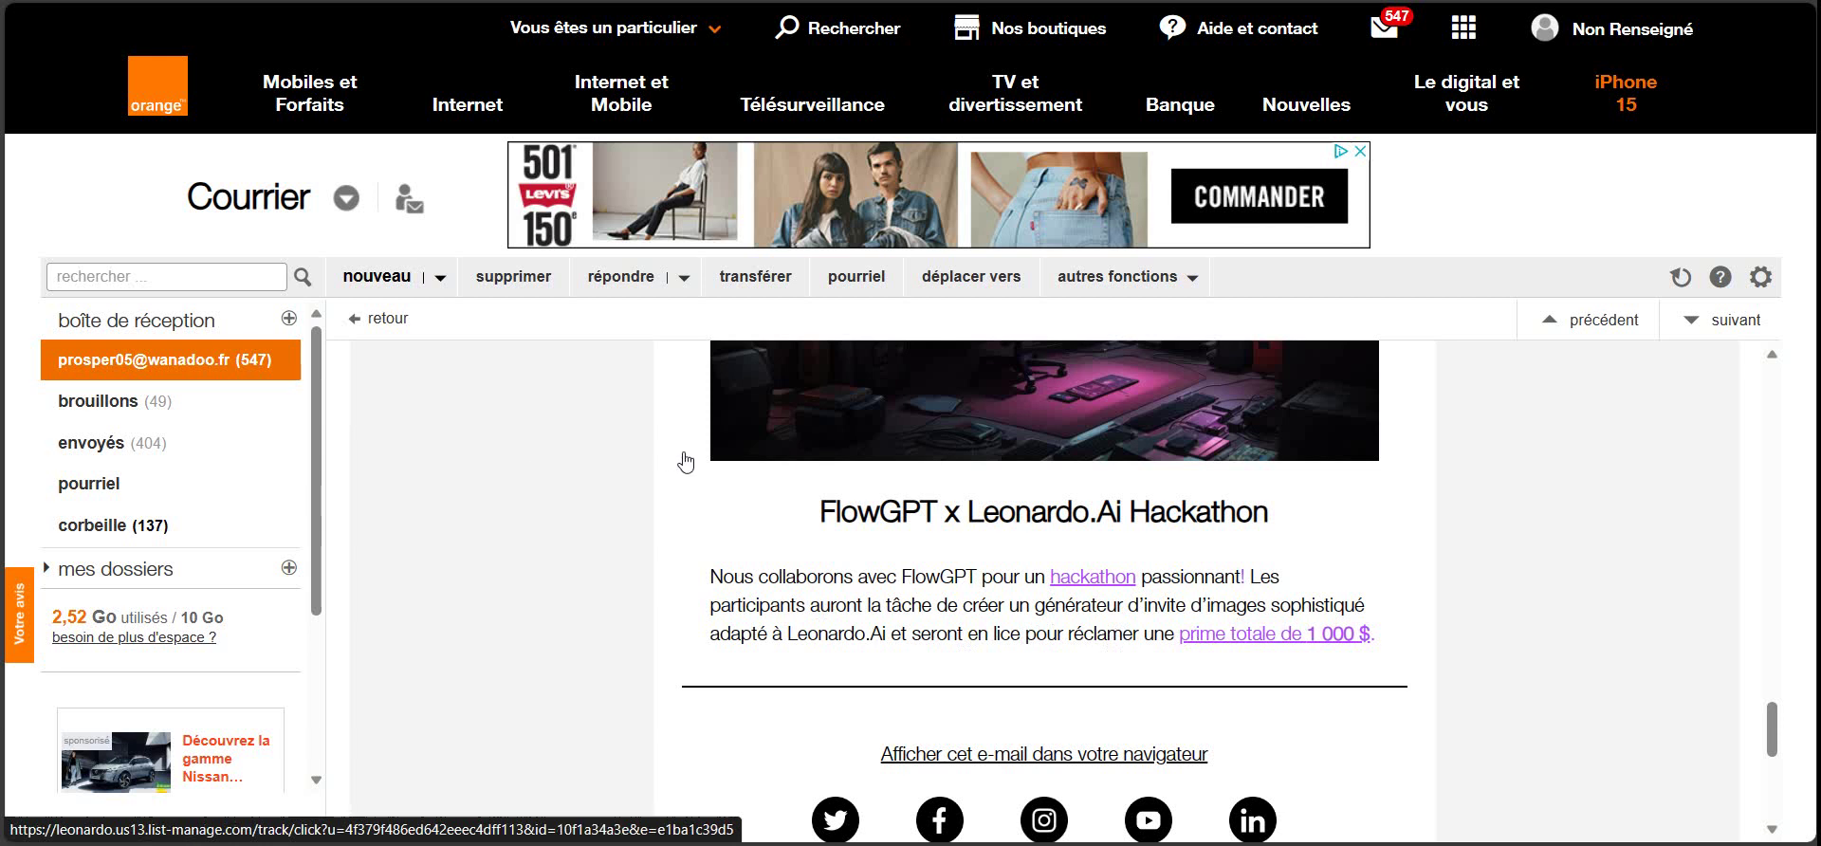
pyautogui.scroll(-5, 681, 460)
pyautogui.scroll(-1, 651, 496)
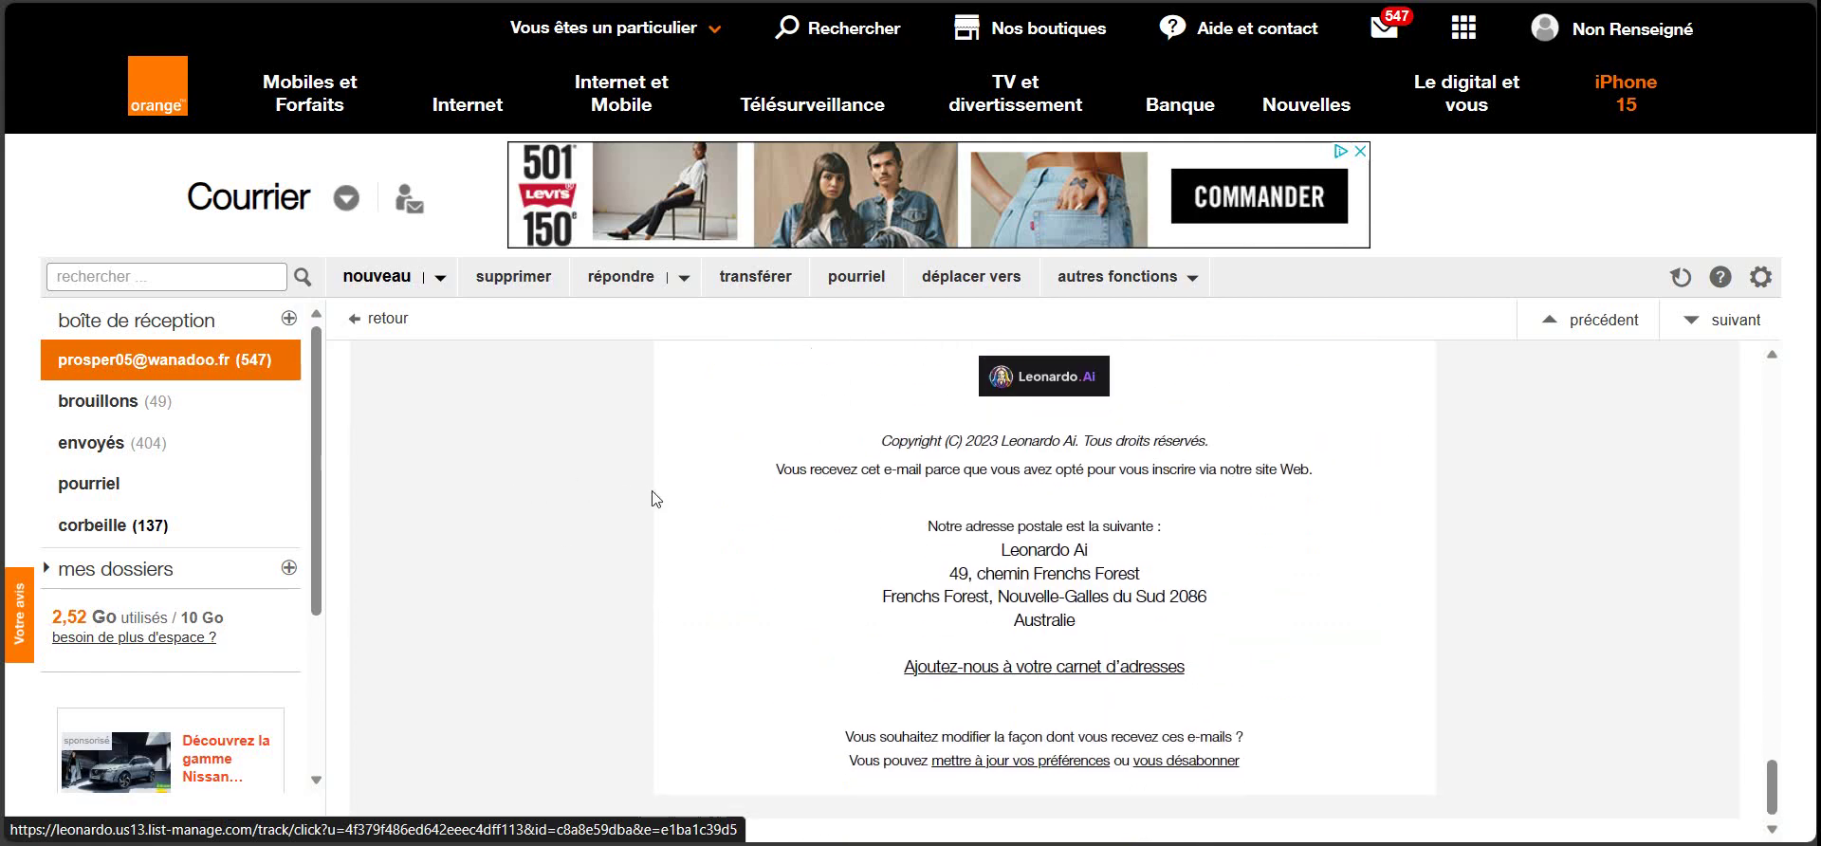
pyautogui.scroll(6, 687, 534)
pyautogui.scroll(20, 687, 534)
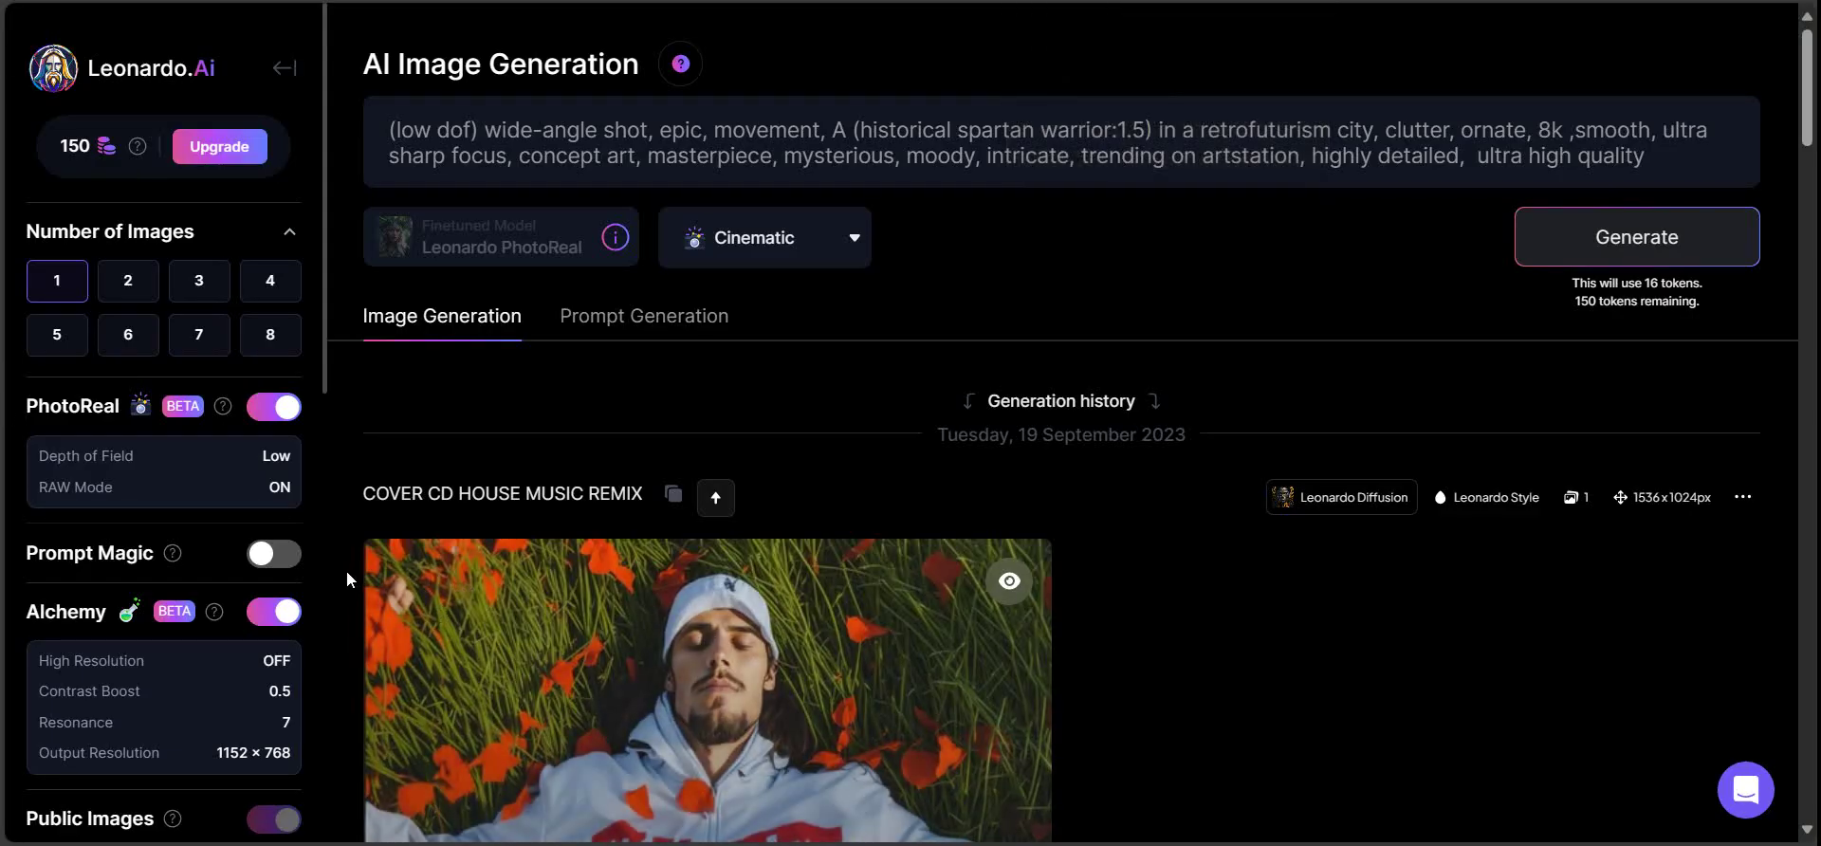
# Step: Examine the generation history, generation settings, locked finetuned model and available PhotoReal preset styles in Leonardo.Ai
pyautogui.scroll(-4, 651, 528)
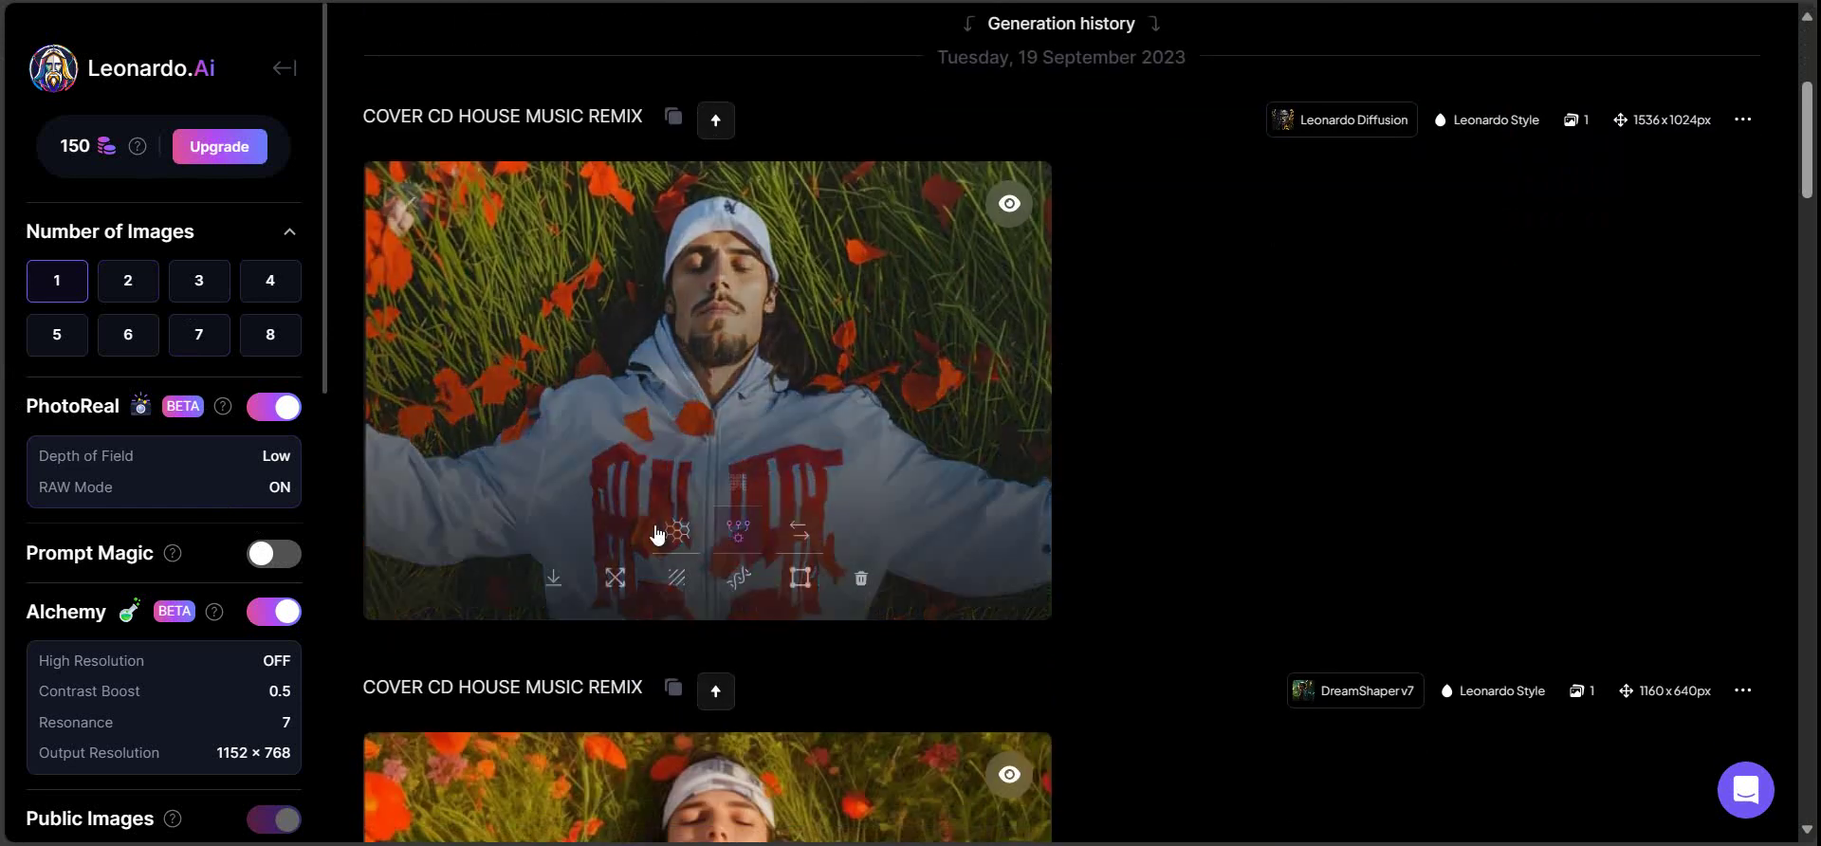
pyautogui.scroll(4, 650, 528)
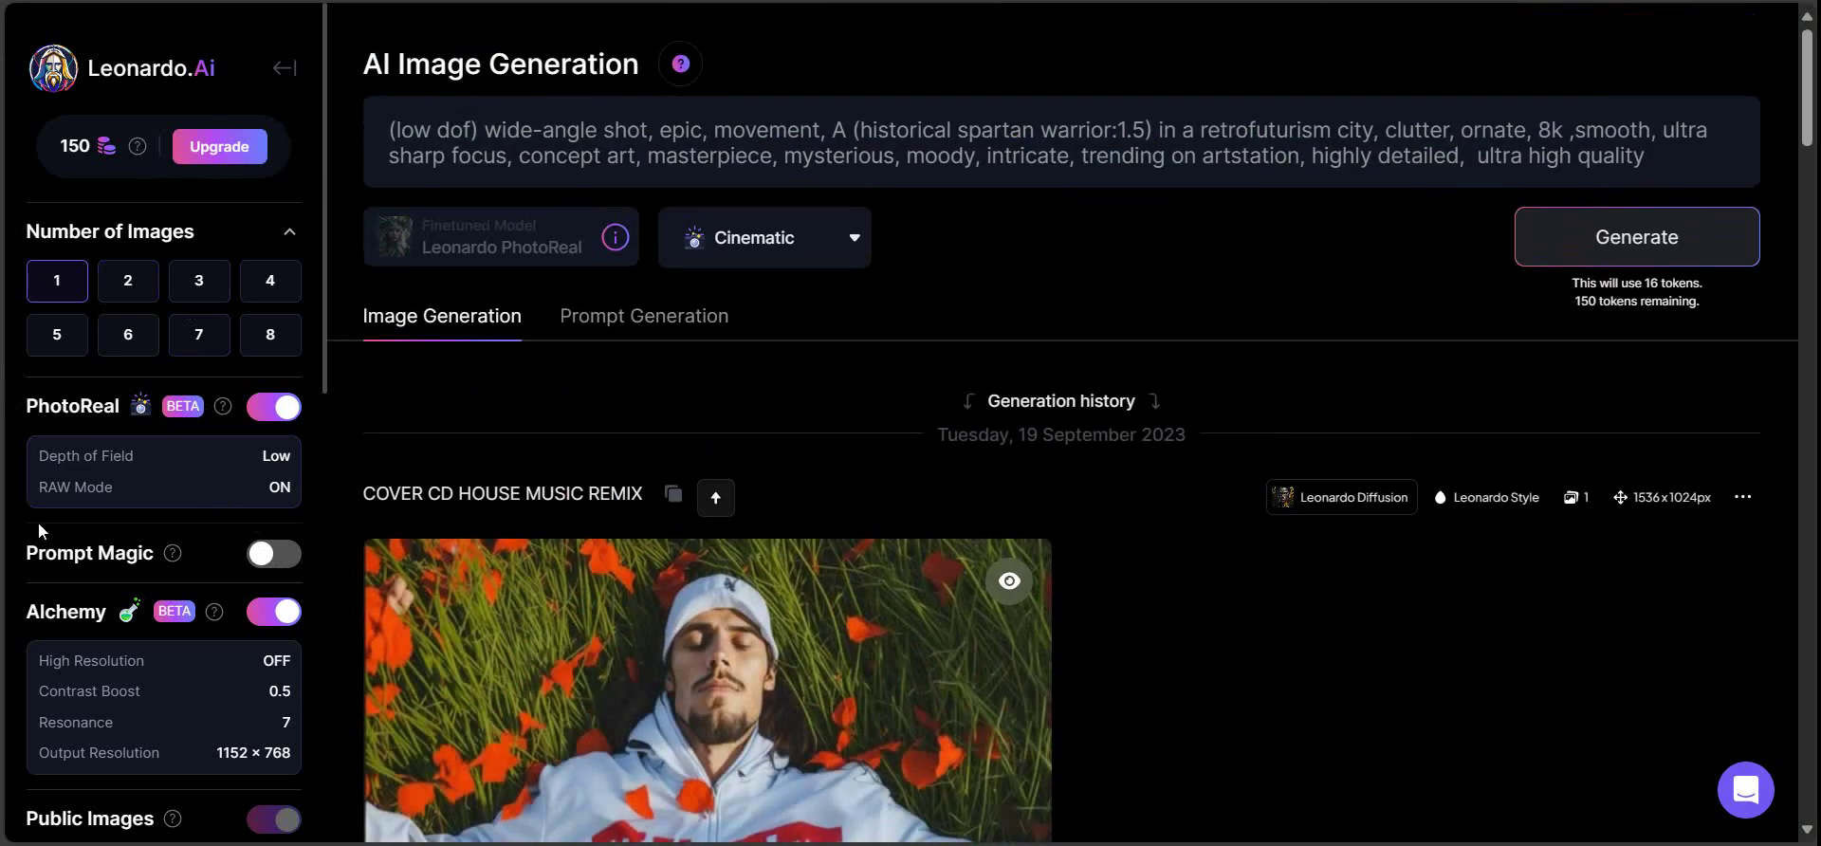
pyautogui.scroll(-1, 220, 520)
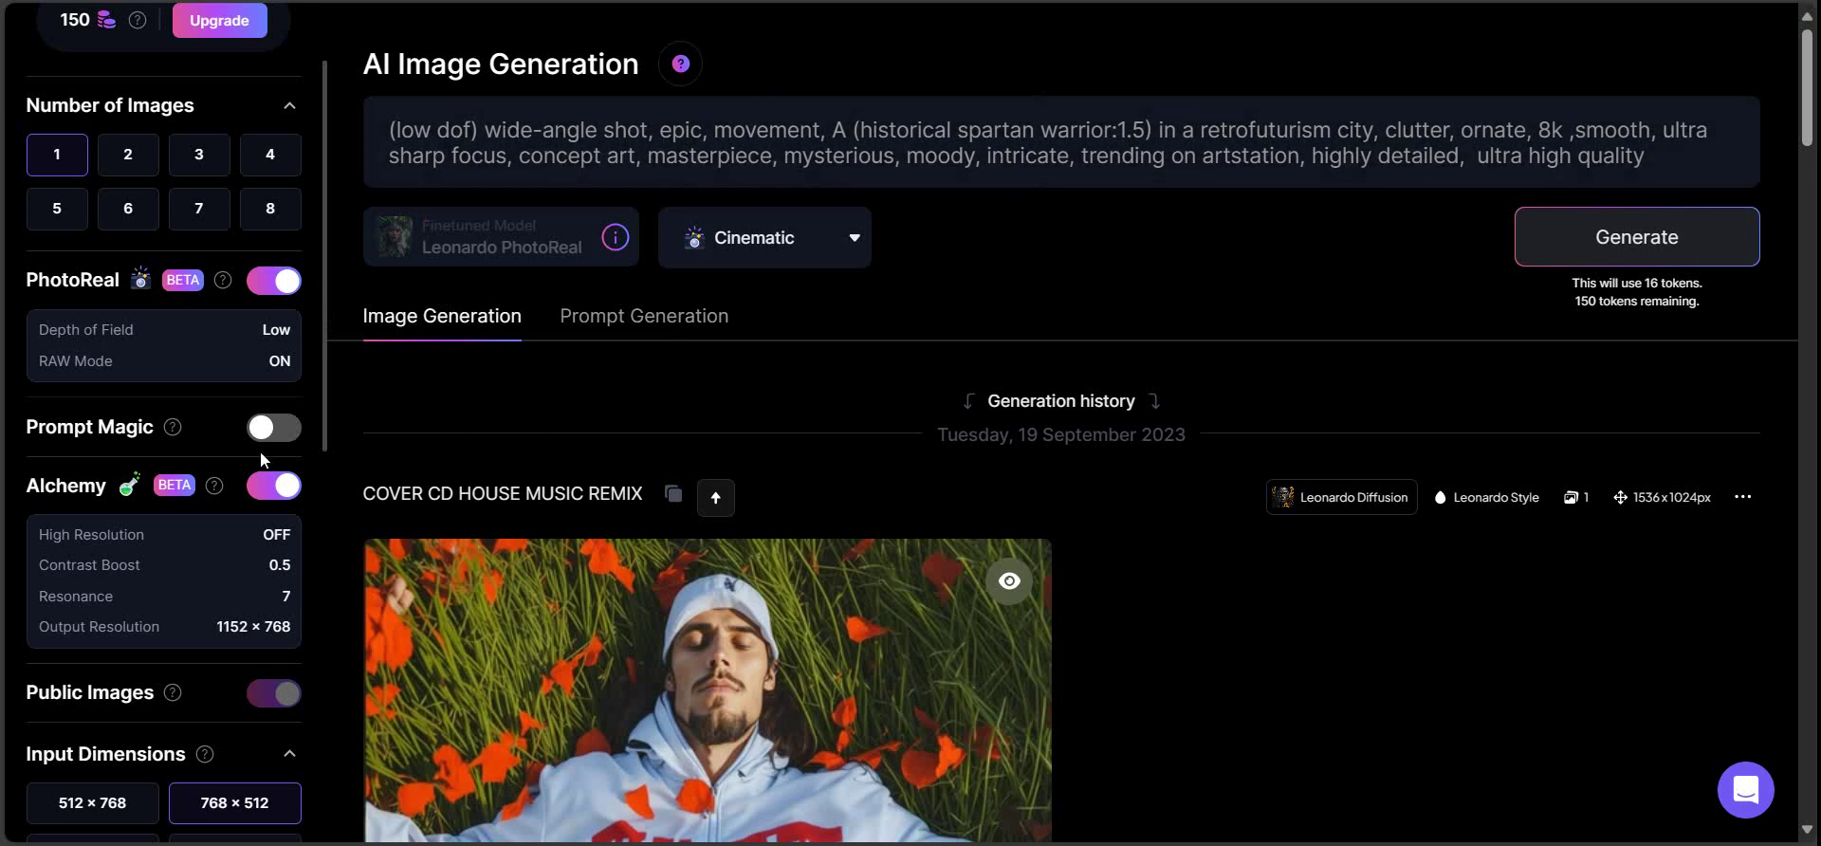
pyautogui.scroll(-5, 699, 415)
pyautogui.scroll(5, 723, 548)
pyautogui.moveTo(615, 238)
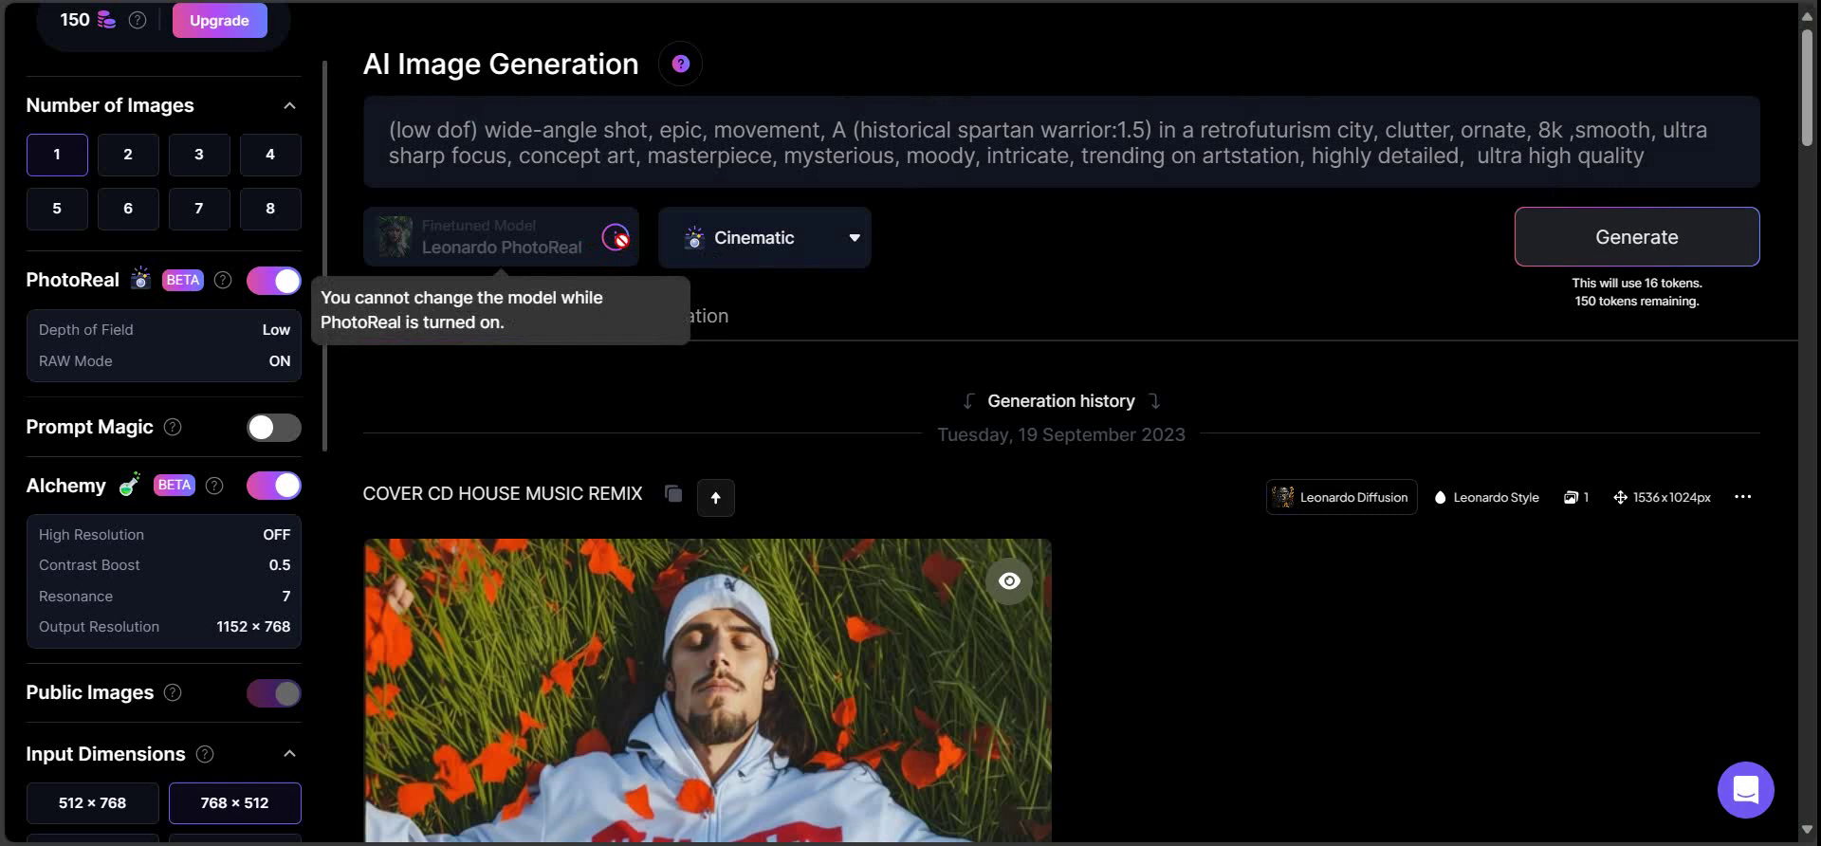
pyautogui.click(859, 251)
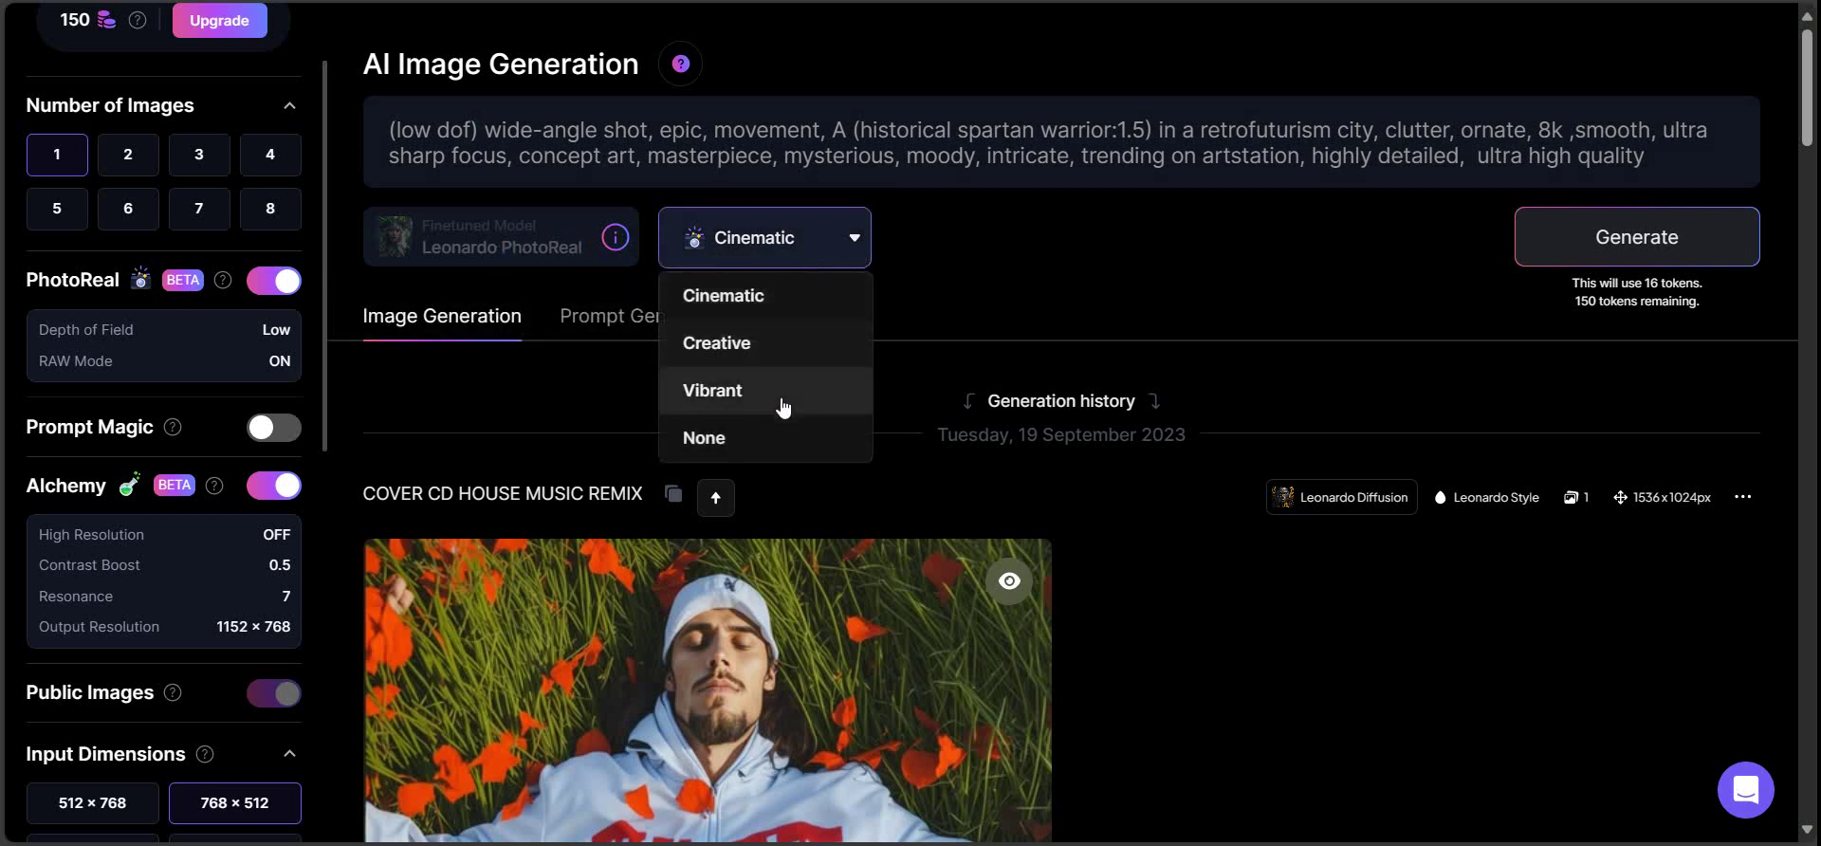
pyautogui.click(857, 245)
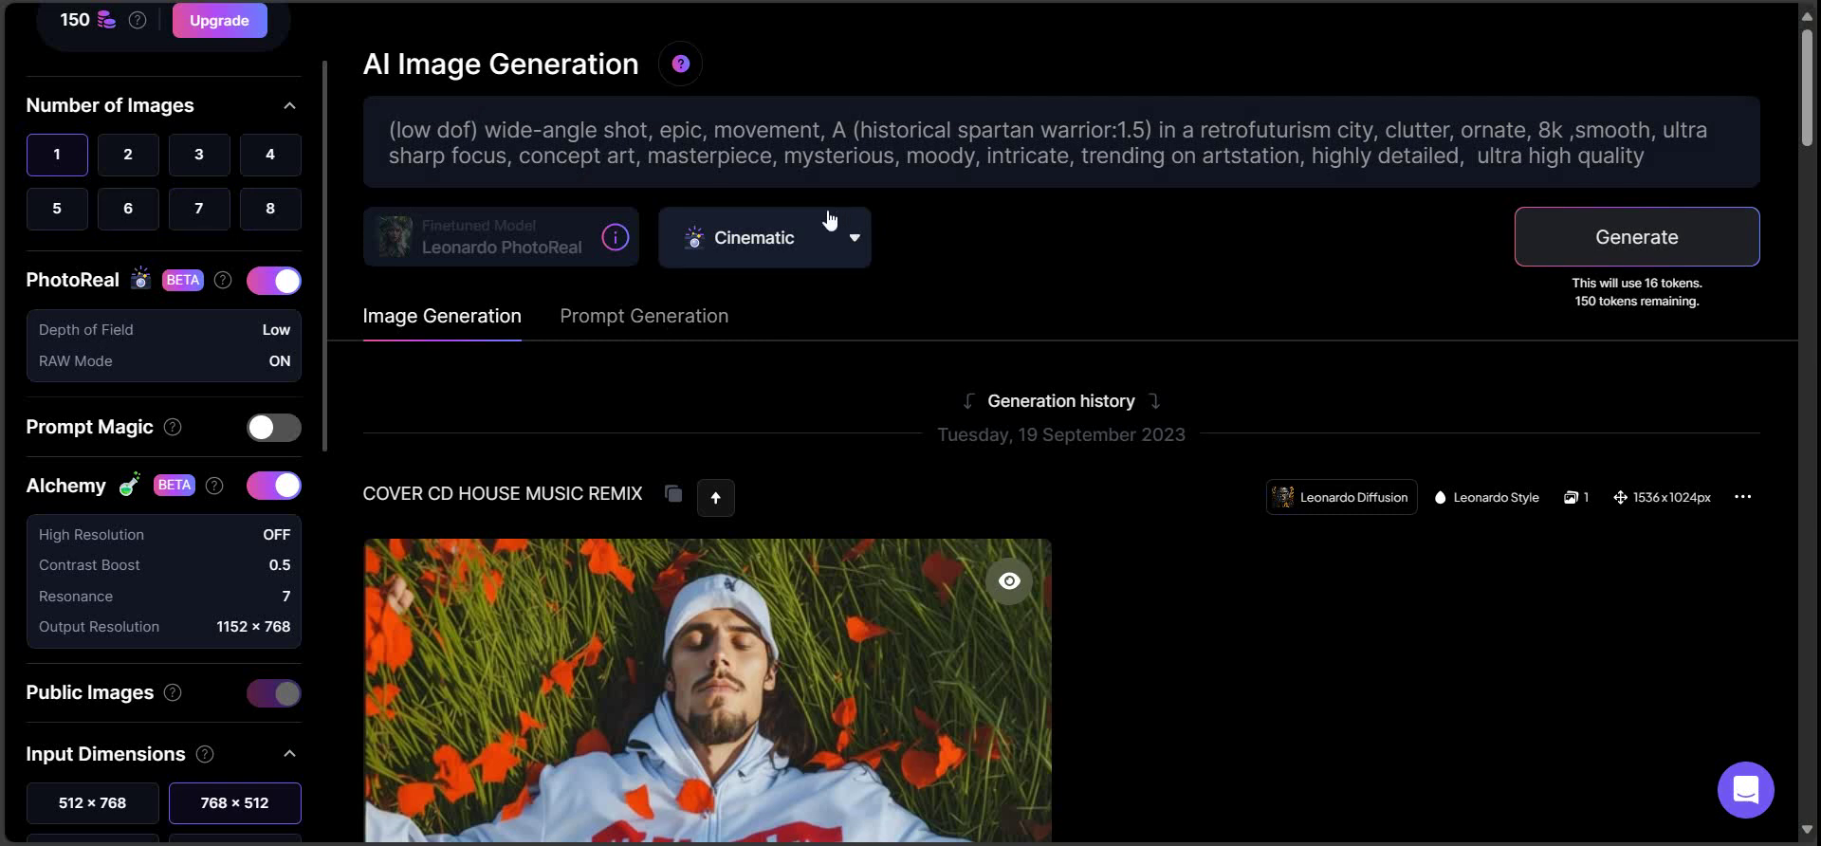
# Step: Try enabling Prompt Magic in place of PhotoReal, and turn PhotoReal back on
pyautogui.click(273, 429)
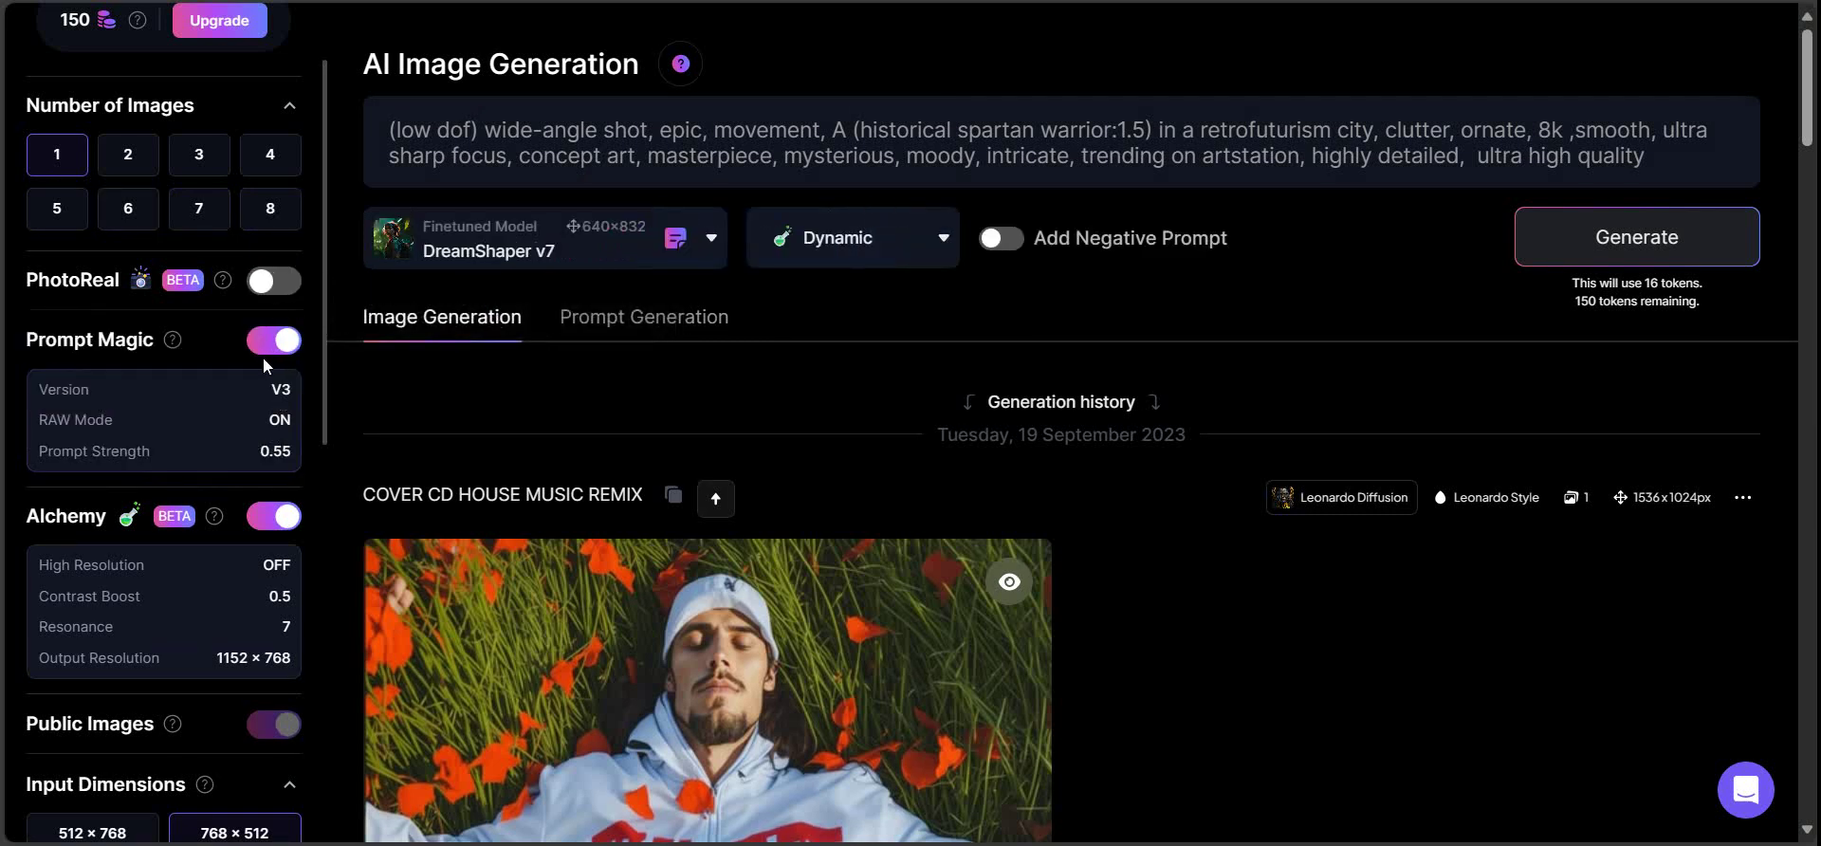
pyautogui.click(286, 350)
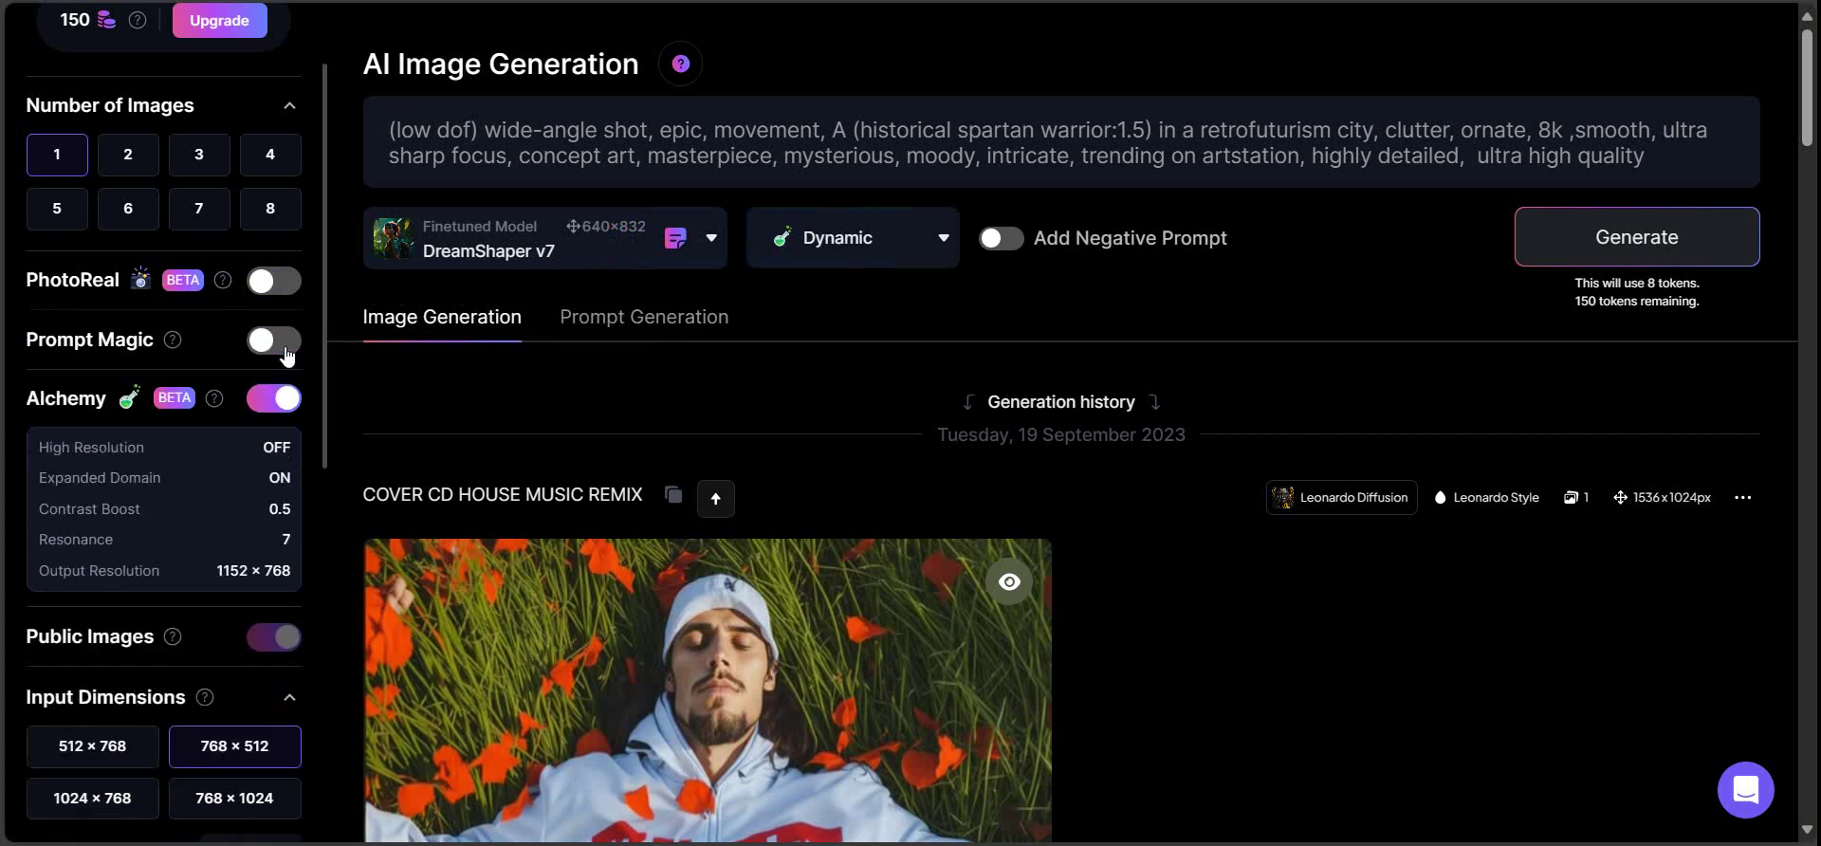
pyautogui.click(267, 347)
pyautogui.click(263, 289)
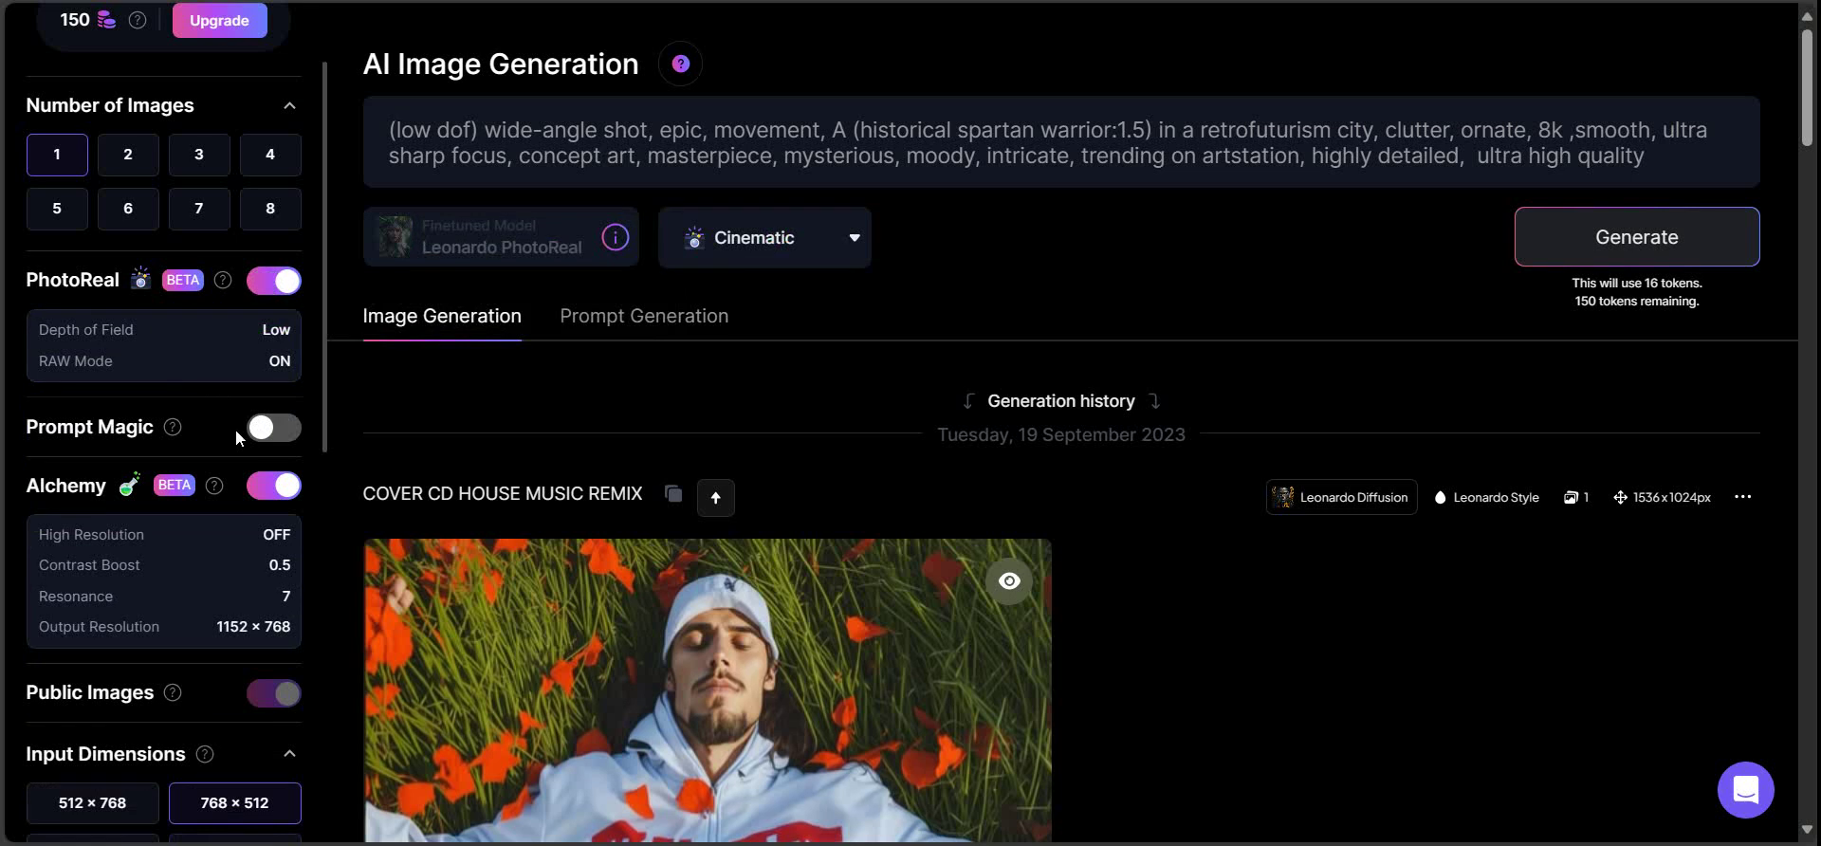
pyautogui.click(268, 428)
pyautogui.click(273, 282)
# Step: Try image counts from 1 to 4 to compare their token costs
pyautogui.scroll(2, 191, 386)
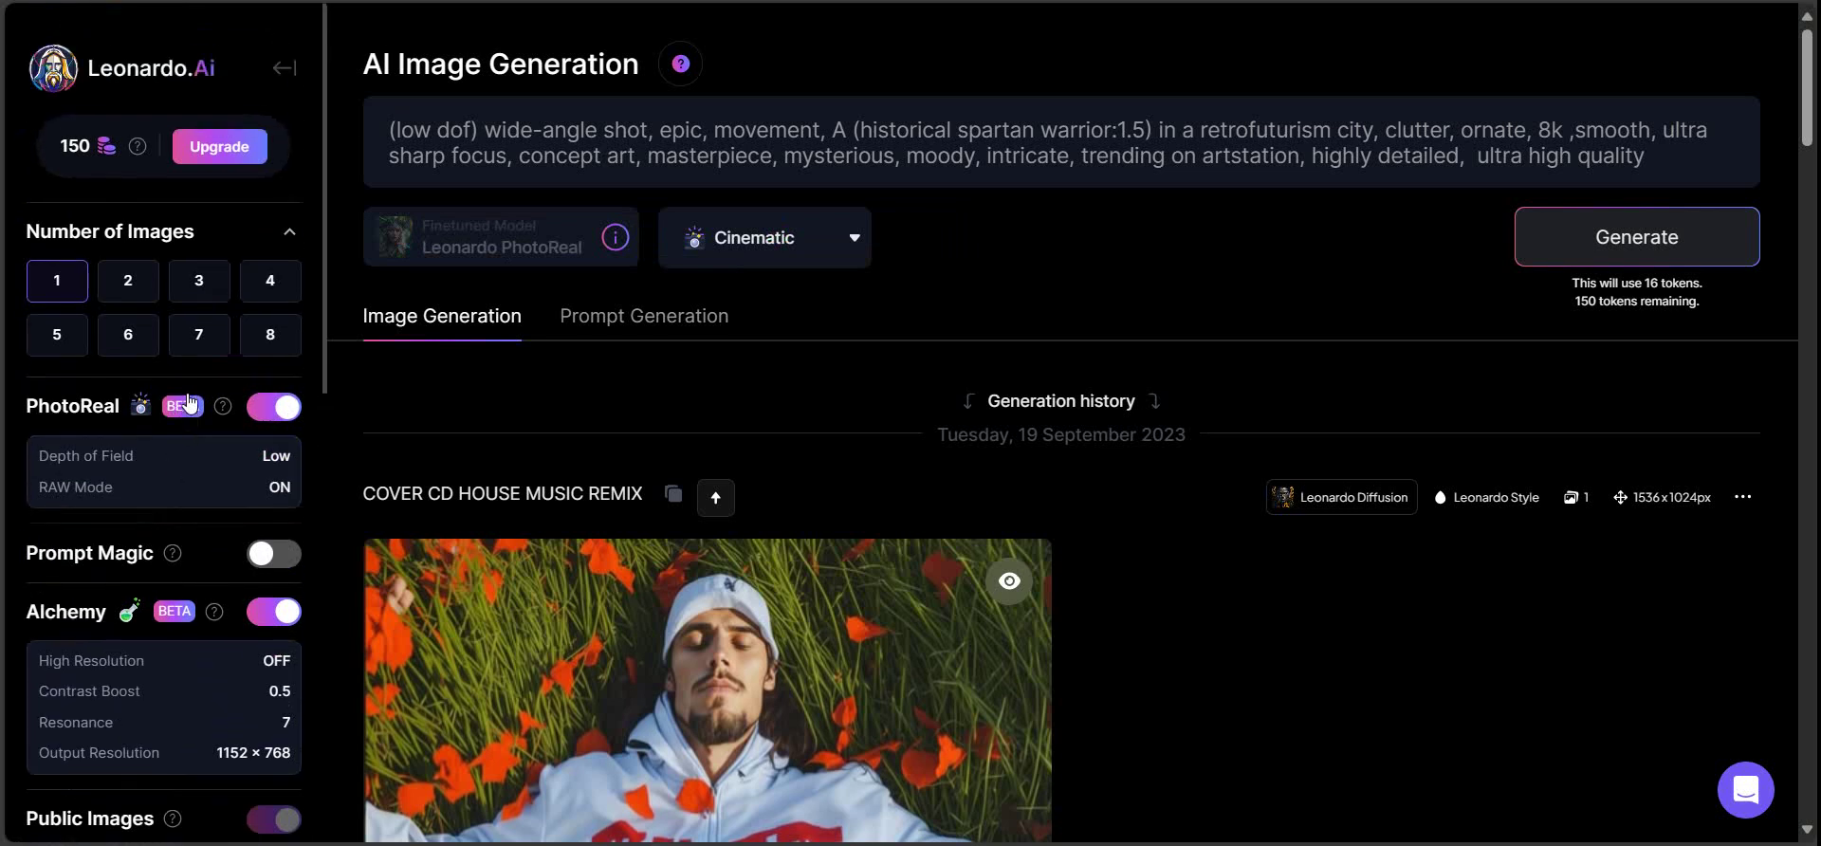
pyautogui.click(146, 289)
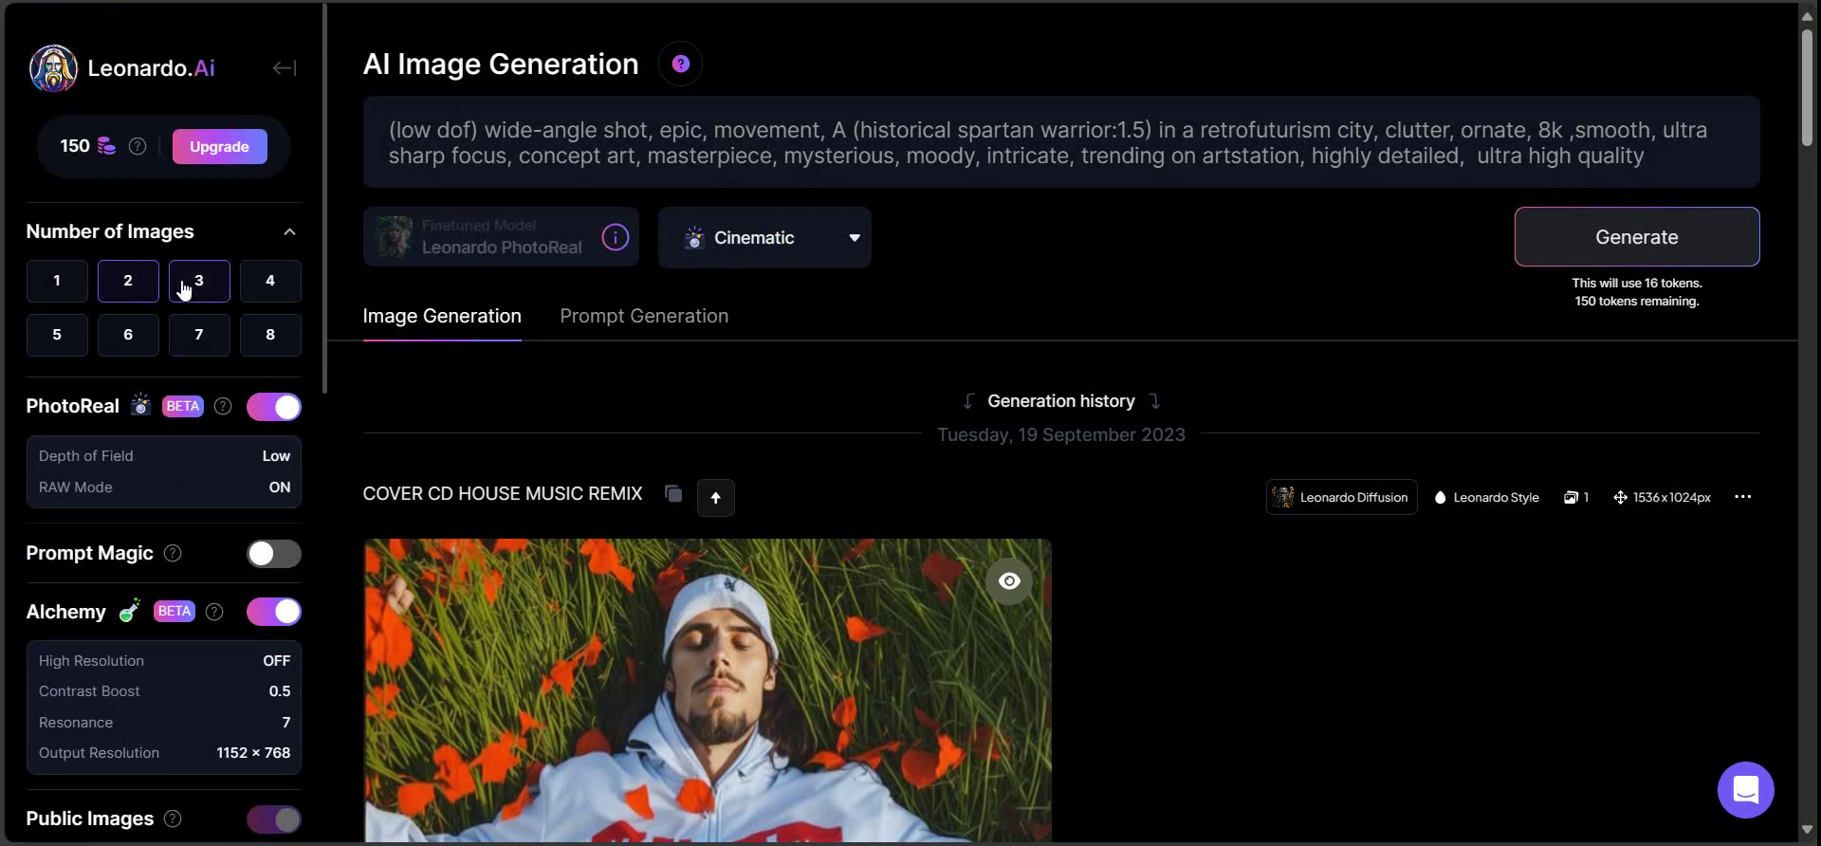
pyautogui.click(187, 289)
pyautogui.click(154, 286)
pyautogui.click(59, 292)
pyautogui.click(113, 297)
pyautogui.click(180, 296)
pyautogui.click(266, 297)
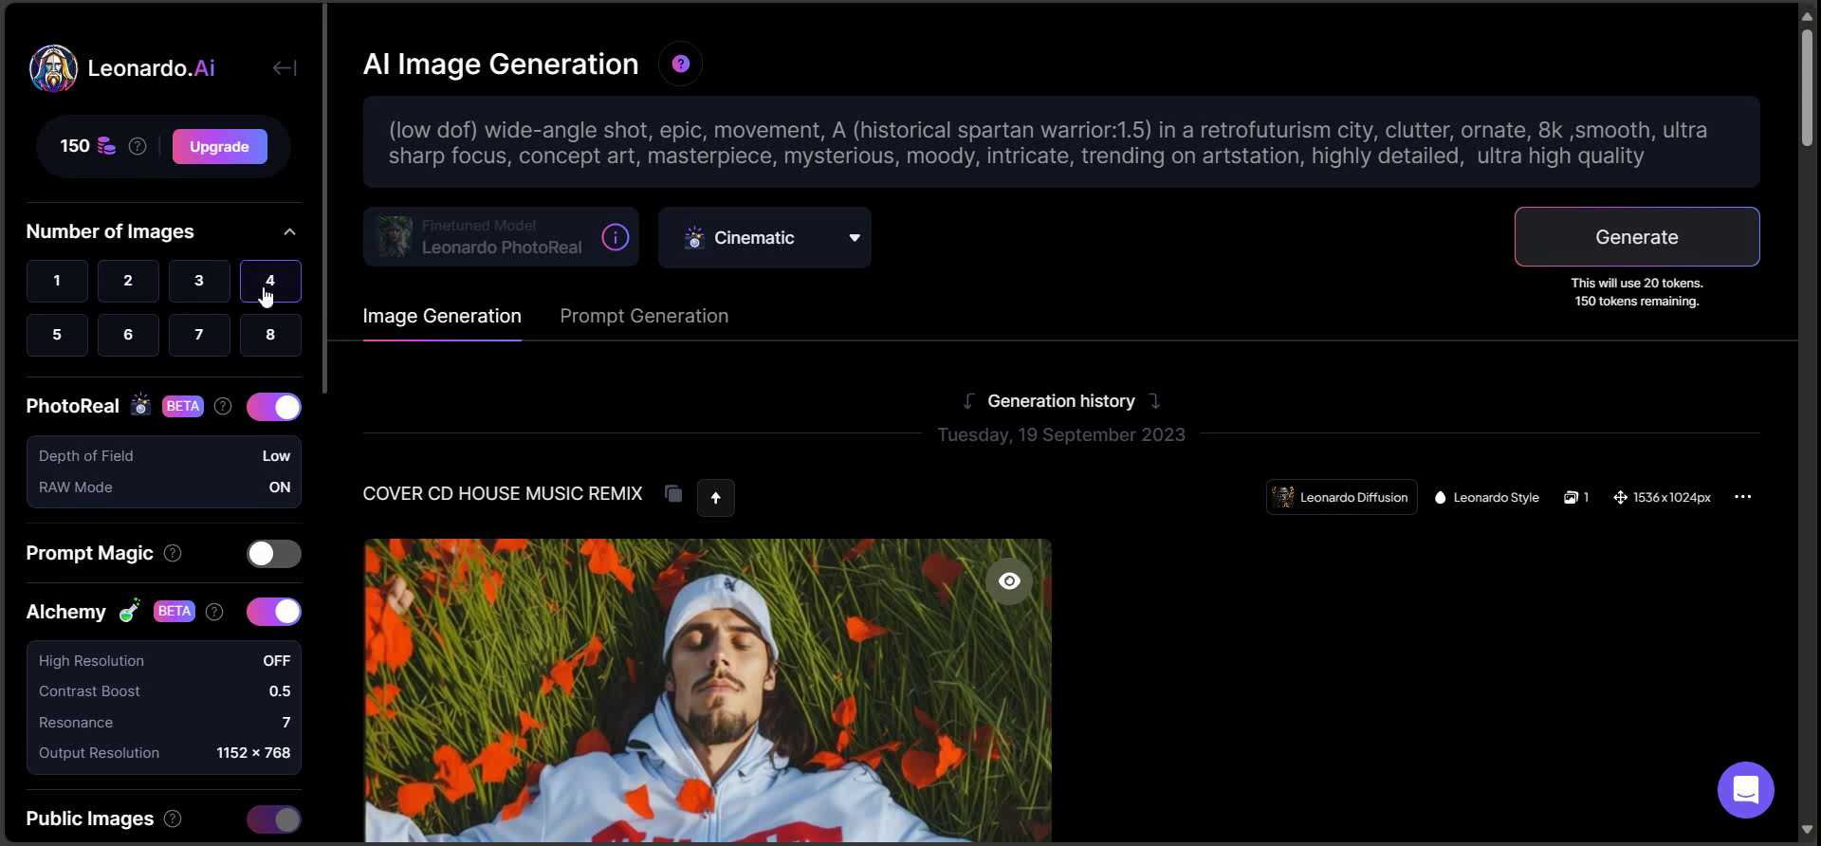
pyautogui.click(139, 300)
pyautogui.click(211, 289)
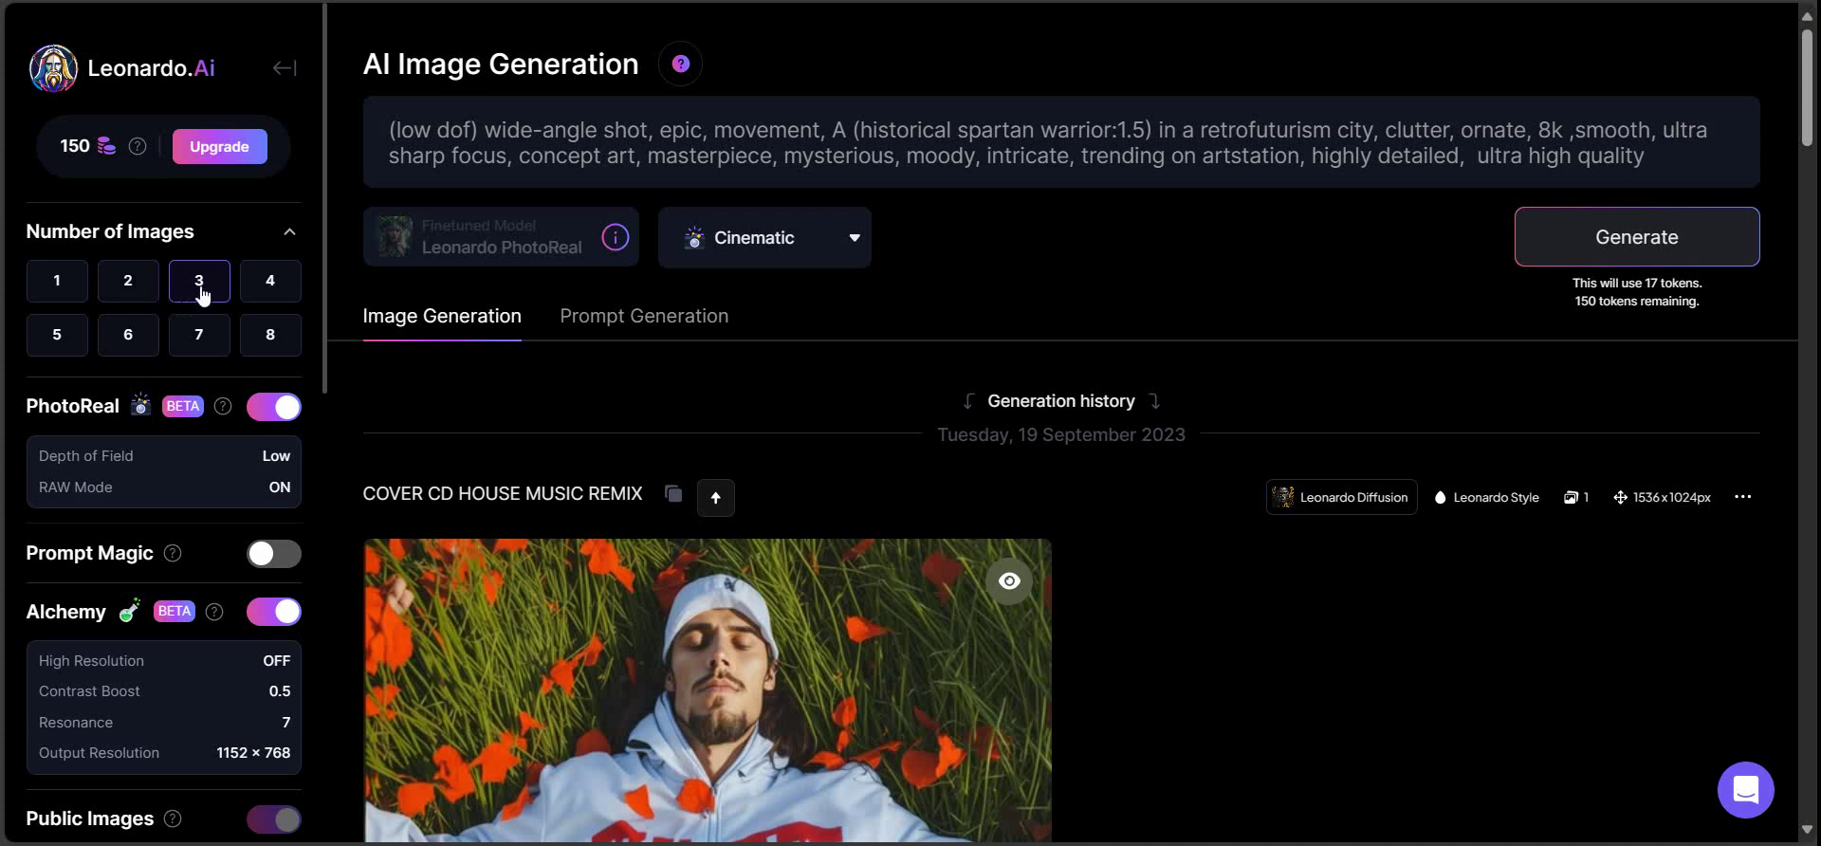
pyautogui.click(129, 286)
# Step: Set the number of images to 3 and generate the spartan warrior prompt with PhotoReal in the Cinematic style
pyautogui.click(208, 288)
pyautogui.click(1628, 252)
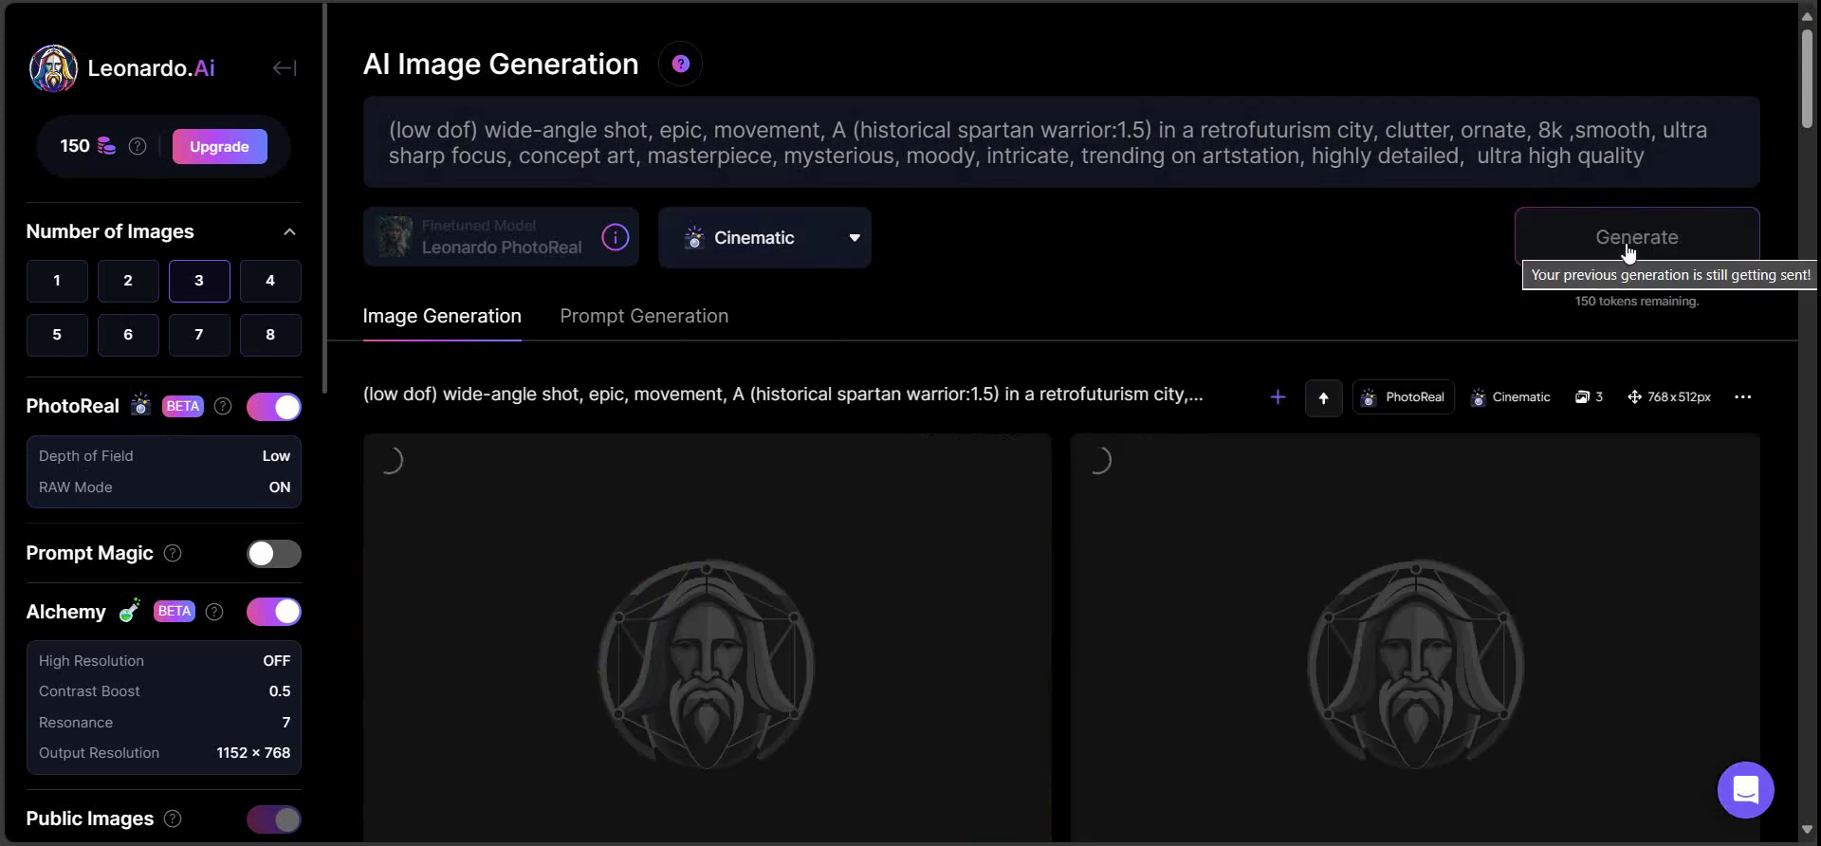
pyautogui.scroll(-4, 1260, 251)
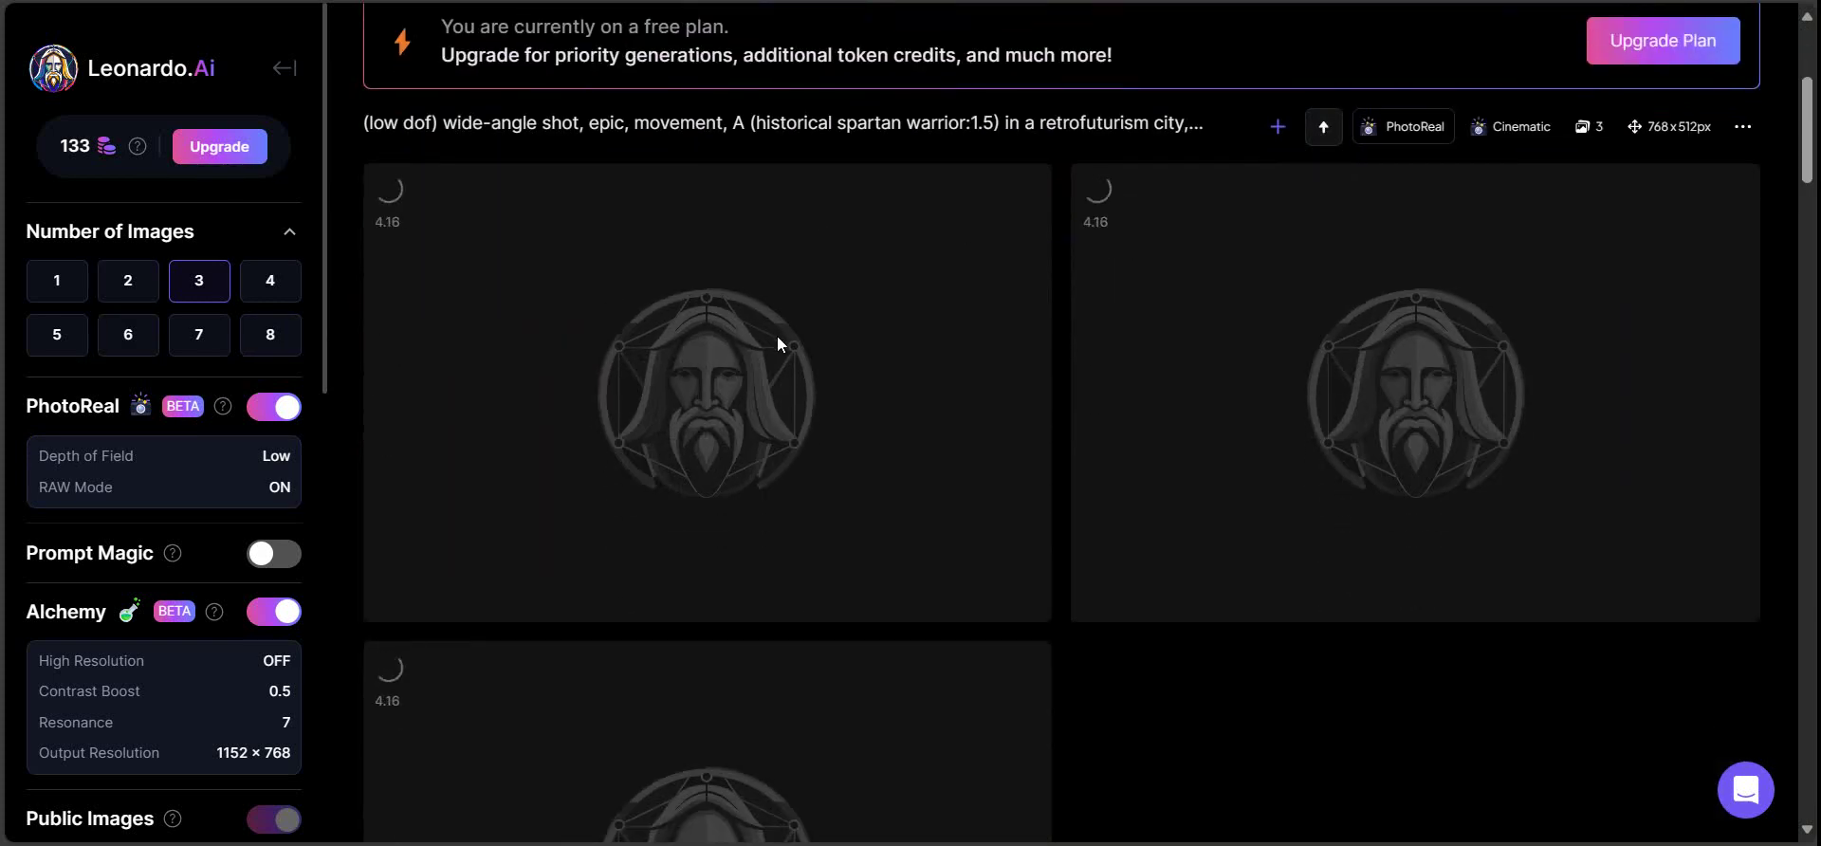
pyautogui.scroll(-4, 770, 379)
pyautogui.scroll(5, 765, 413)
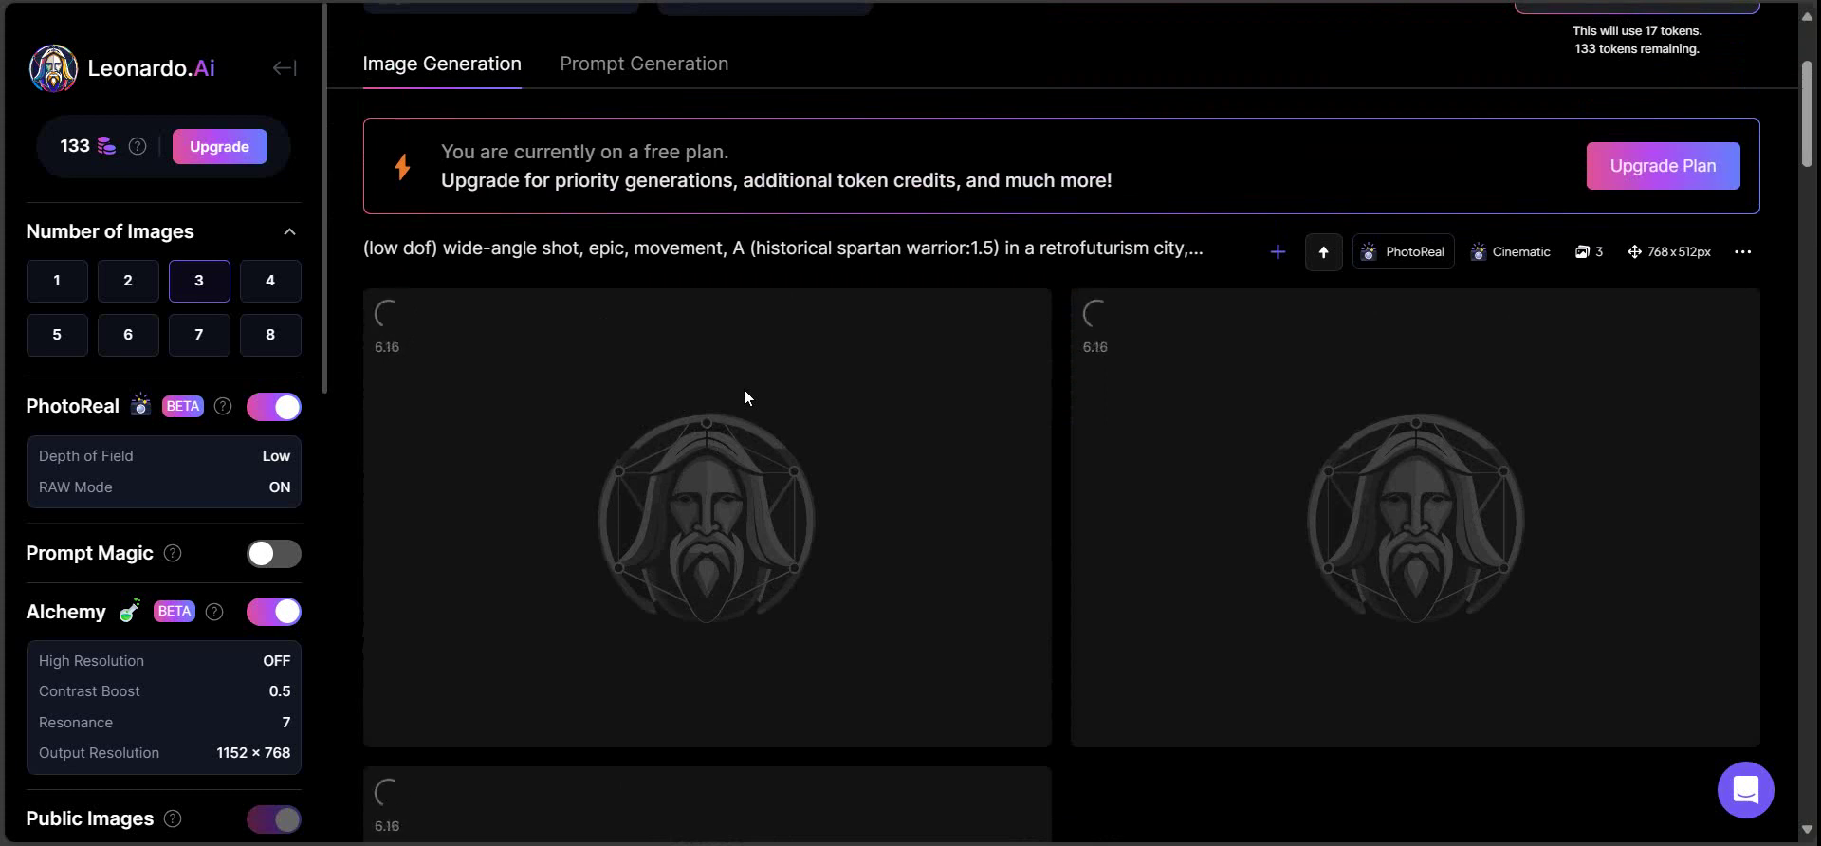
pyautogui.scroll(3, 743, 396)
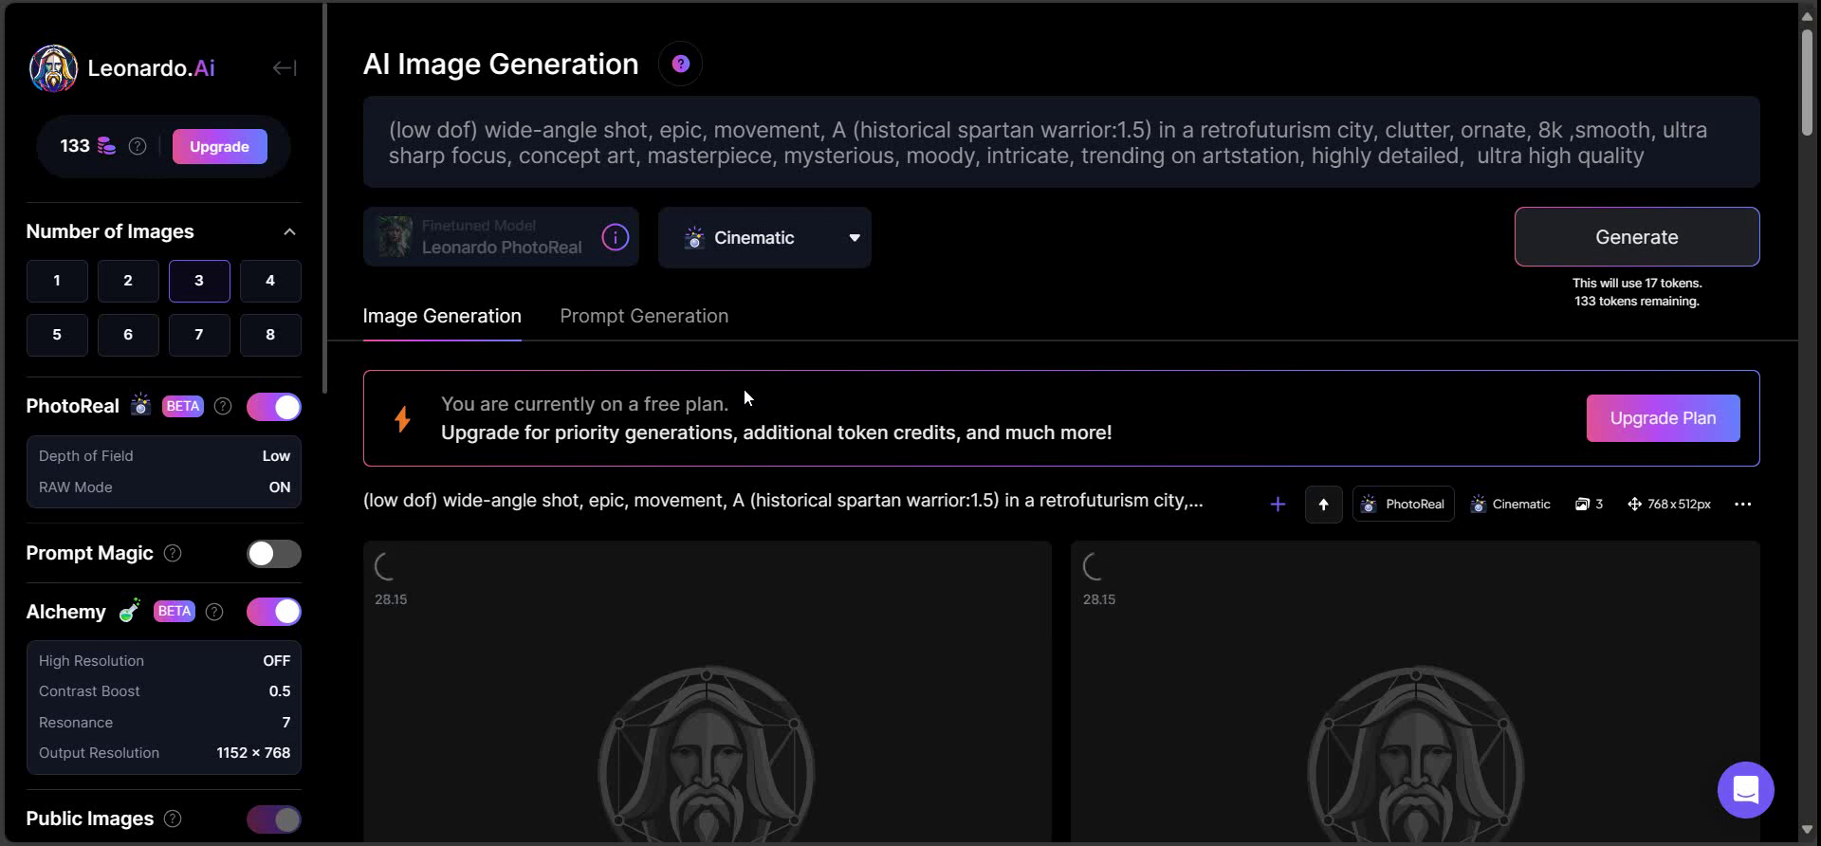
# Step: Switch to the G's Universe website, browse its Text-To-Image Prompters and open the Photography prompter
pyautogui.click(772, 2)
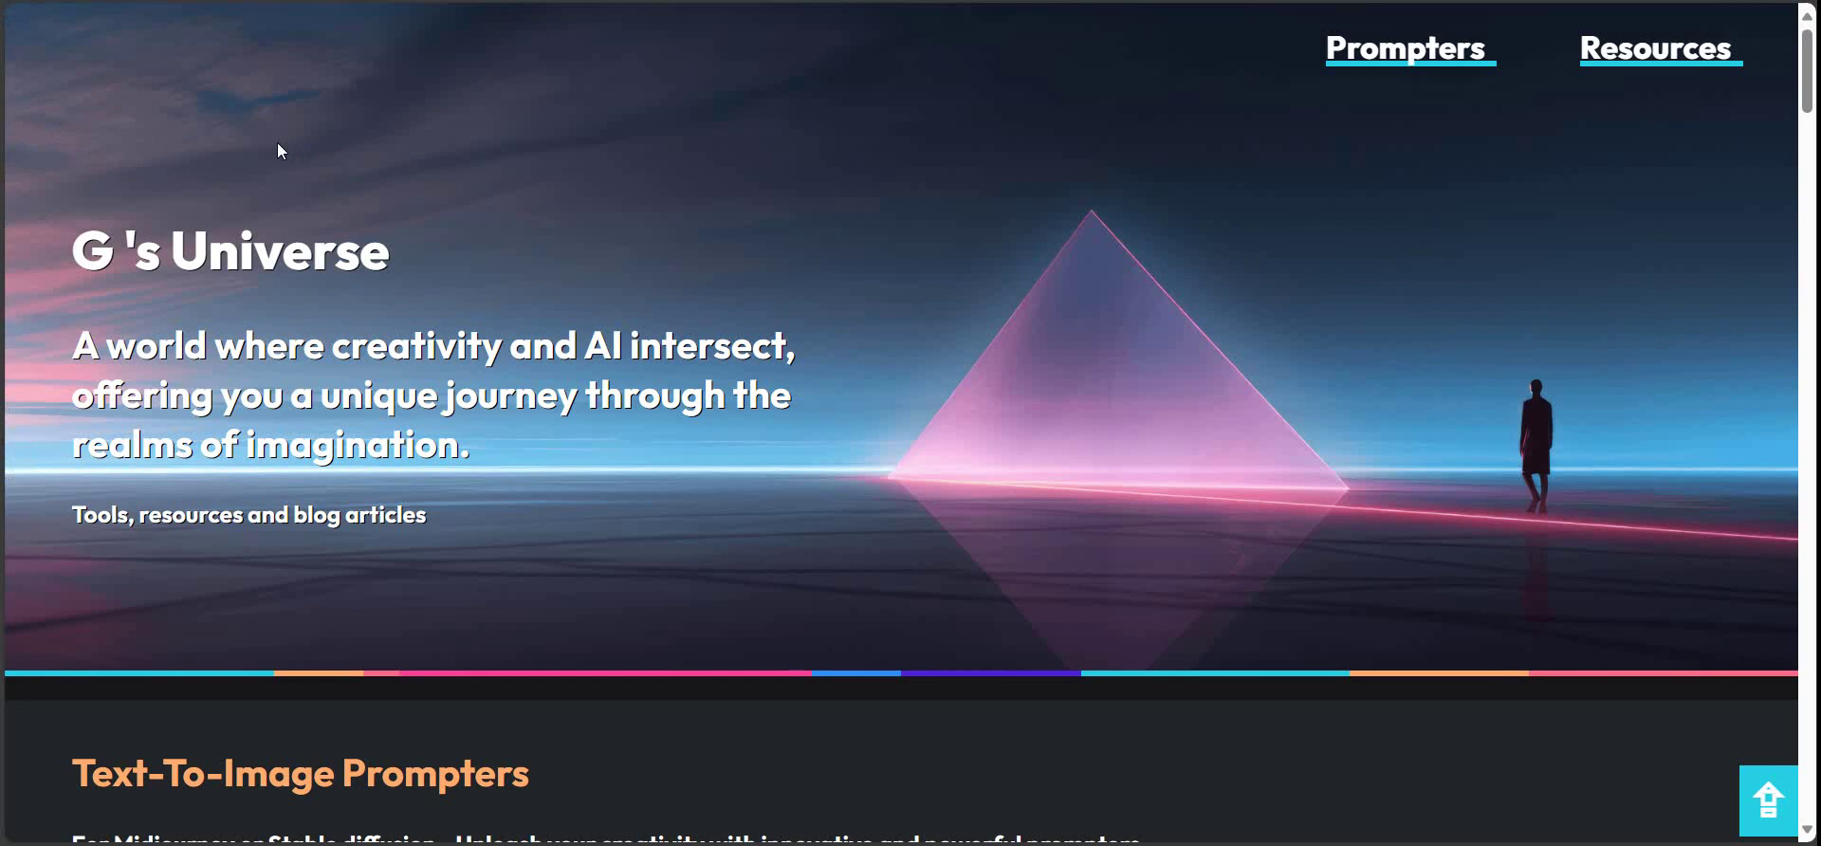
pyautogui.scroll(-3, 221, 212)
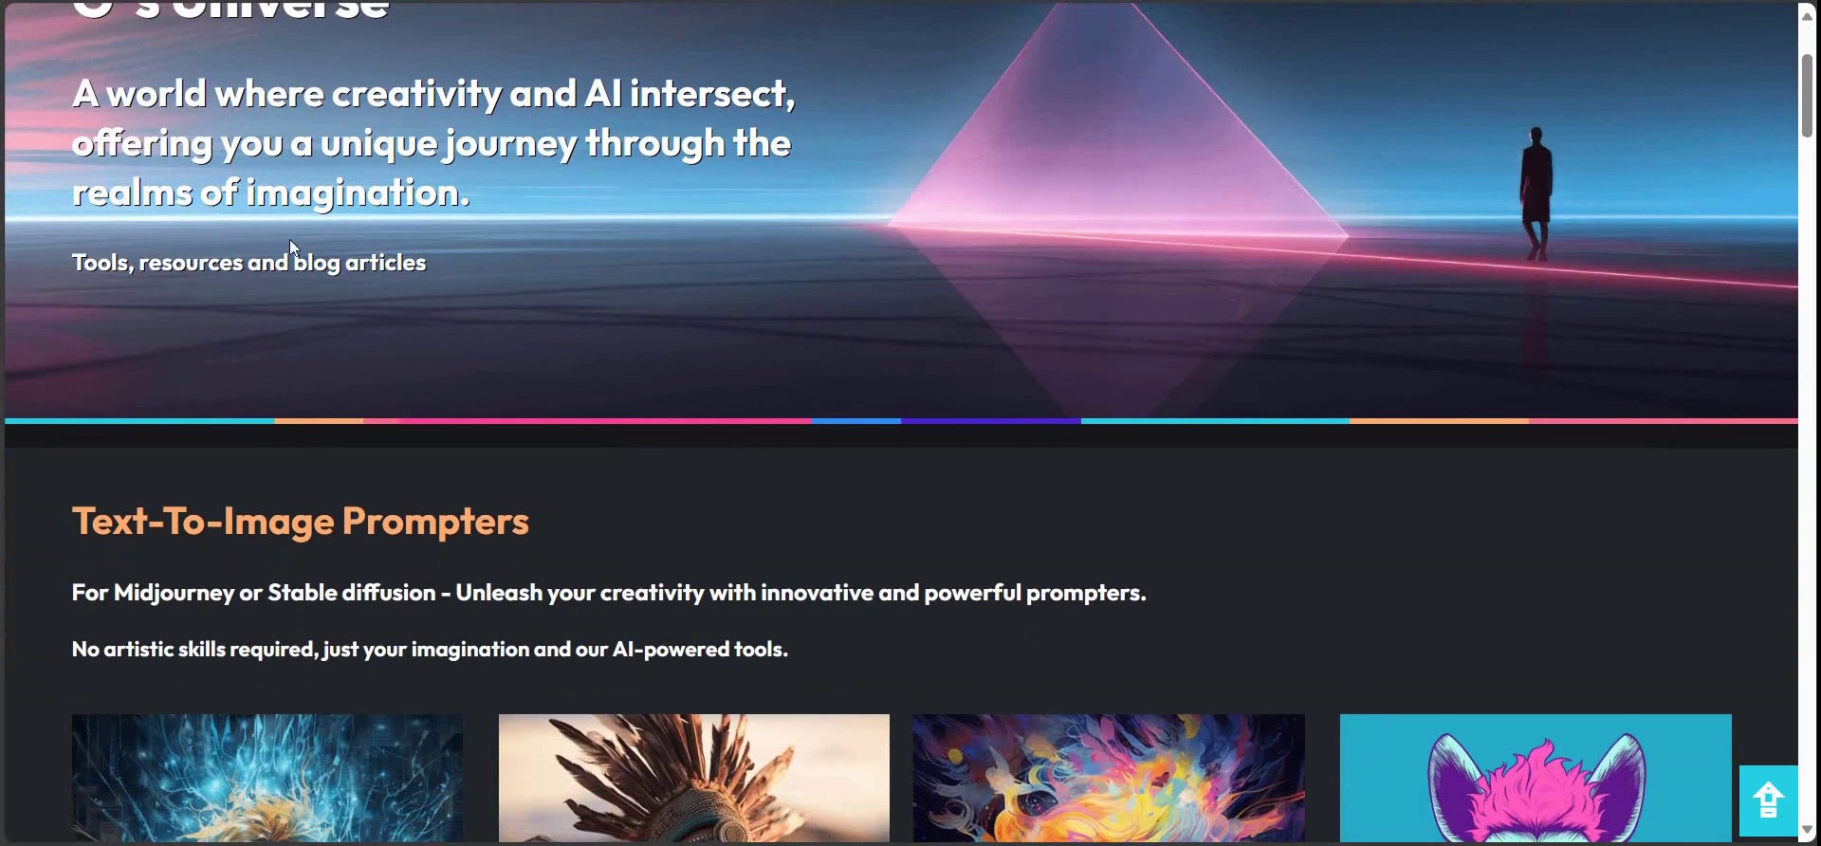
pyautogui.scroll(-4, 275, 256)
pyautogui.scroll(5, 190, 256)
pyautogui.scroll(-5, 133, 237)
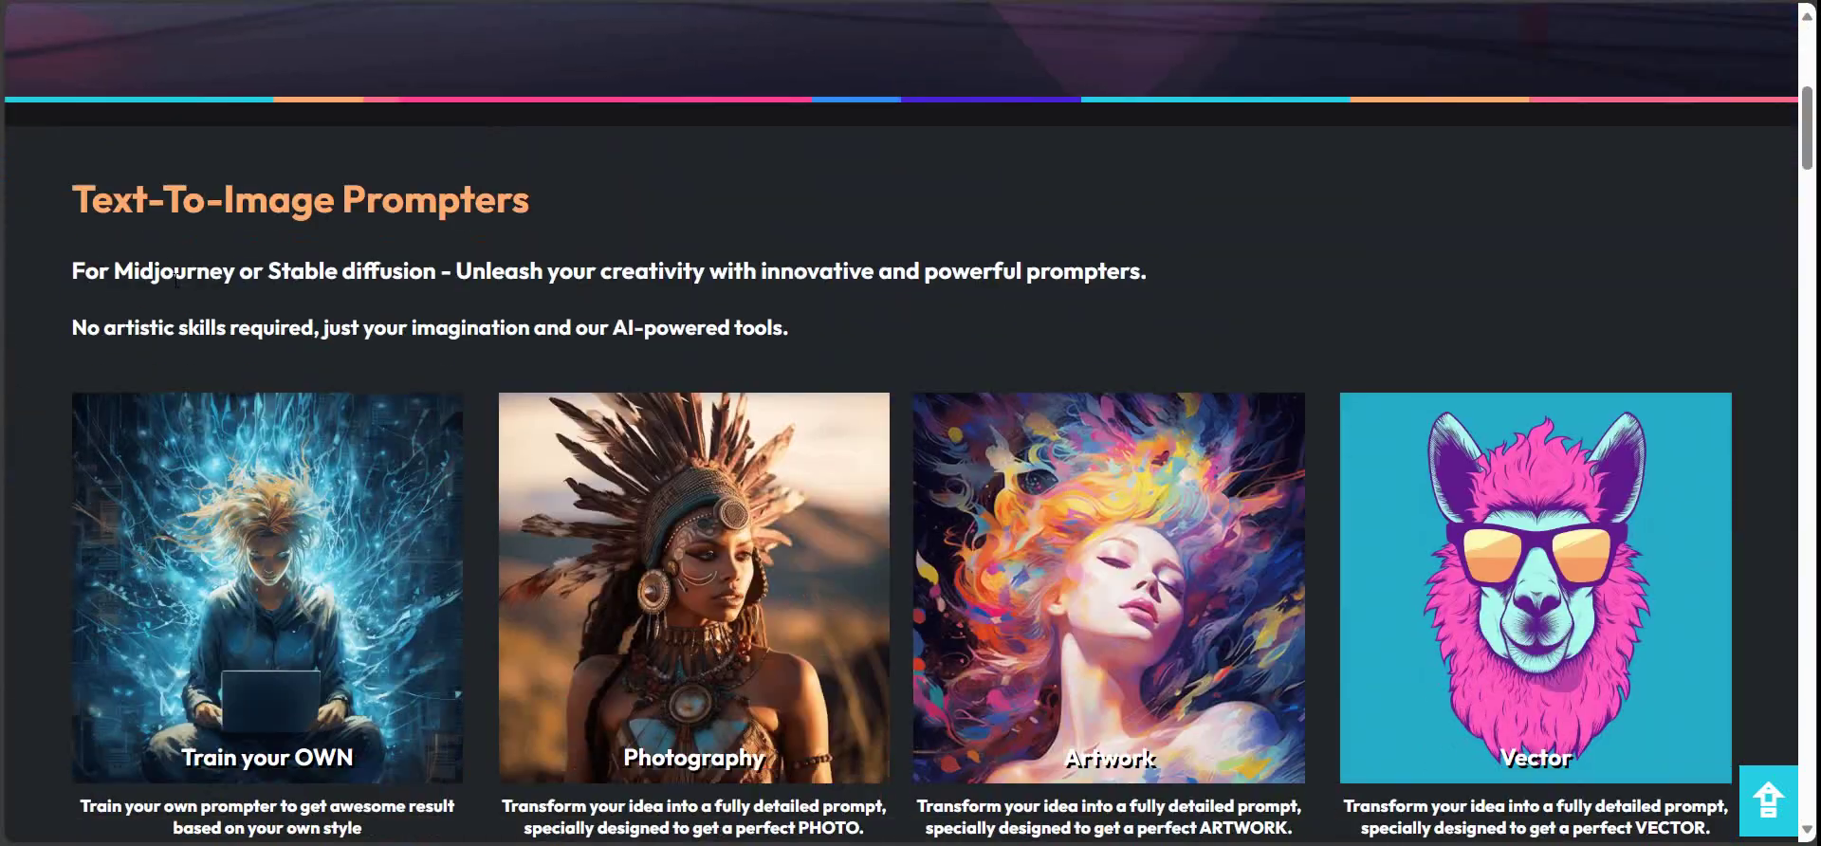
pyautogui.scroll(-3, 124, 230)
pyautogui.click(617, 227)
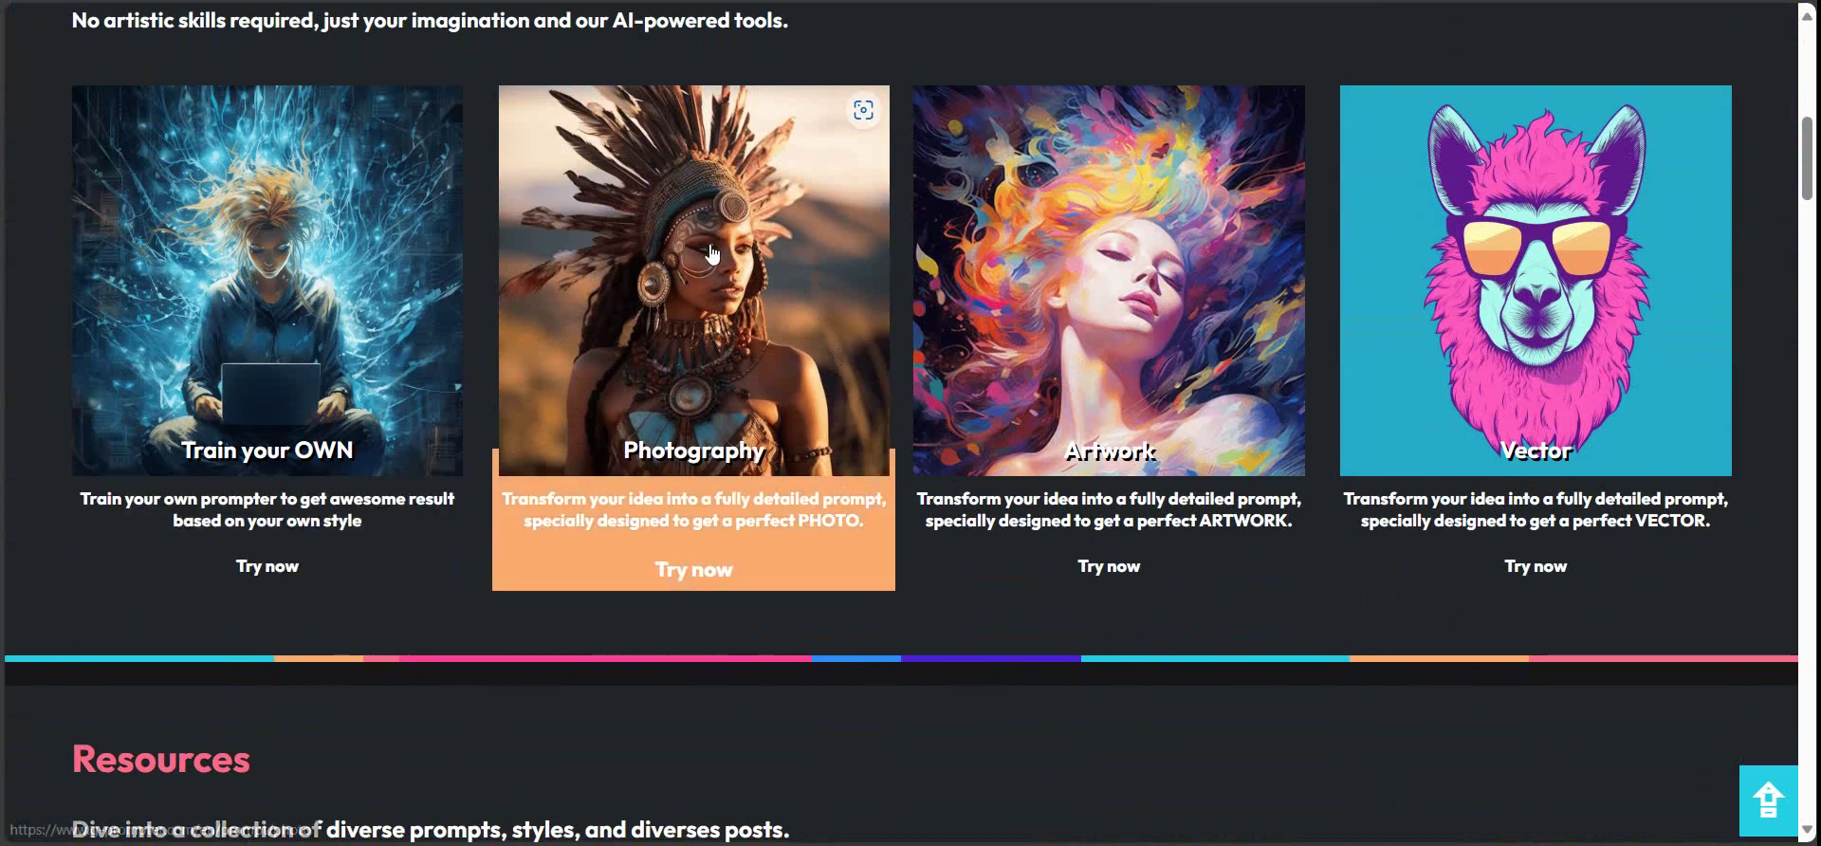
# Step: Return to Leonardo.Ai and look over the three generated spartan warrior images
pyautogui.scroll(-4, 242, 354)
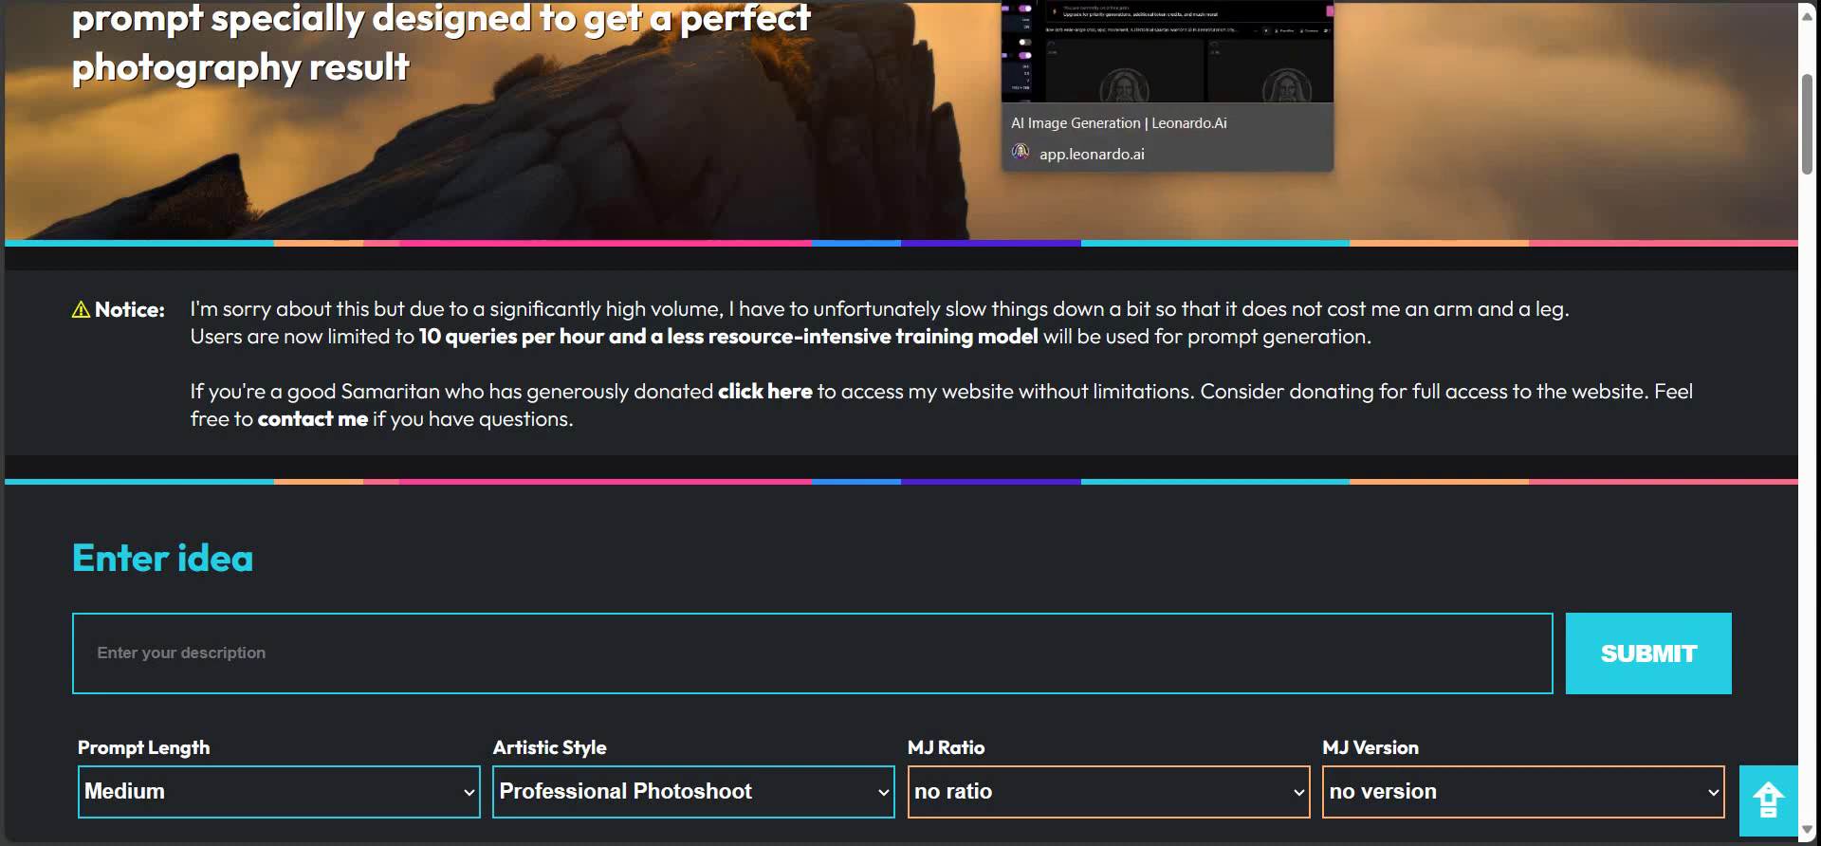
pyautogui.hotkey('ctrl', 'Tab')
pyautogui.scroll(-7, 532, 84)
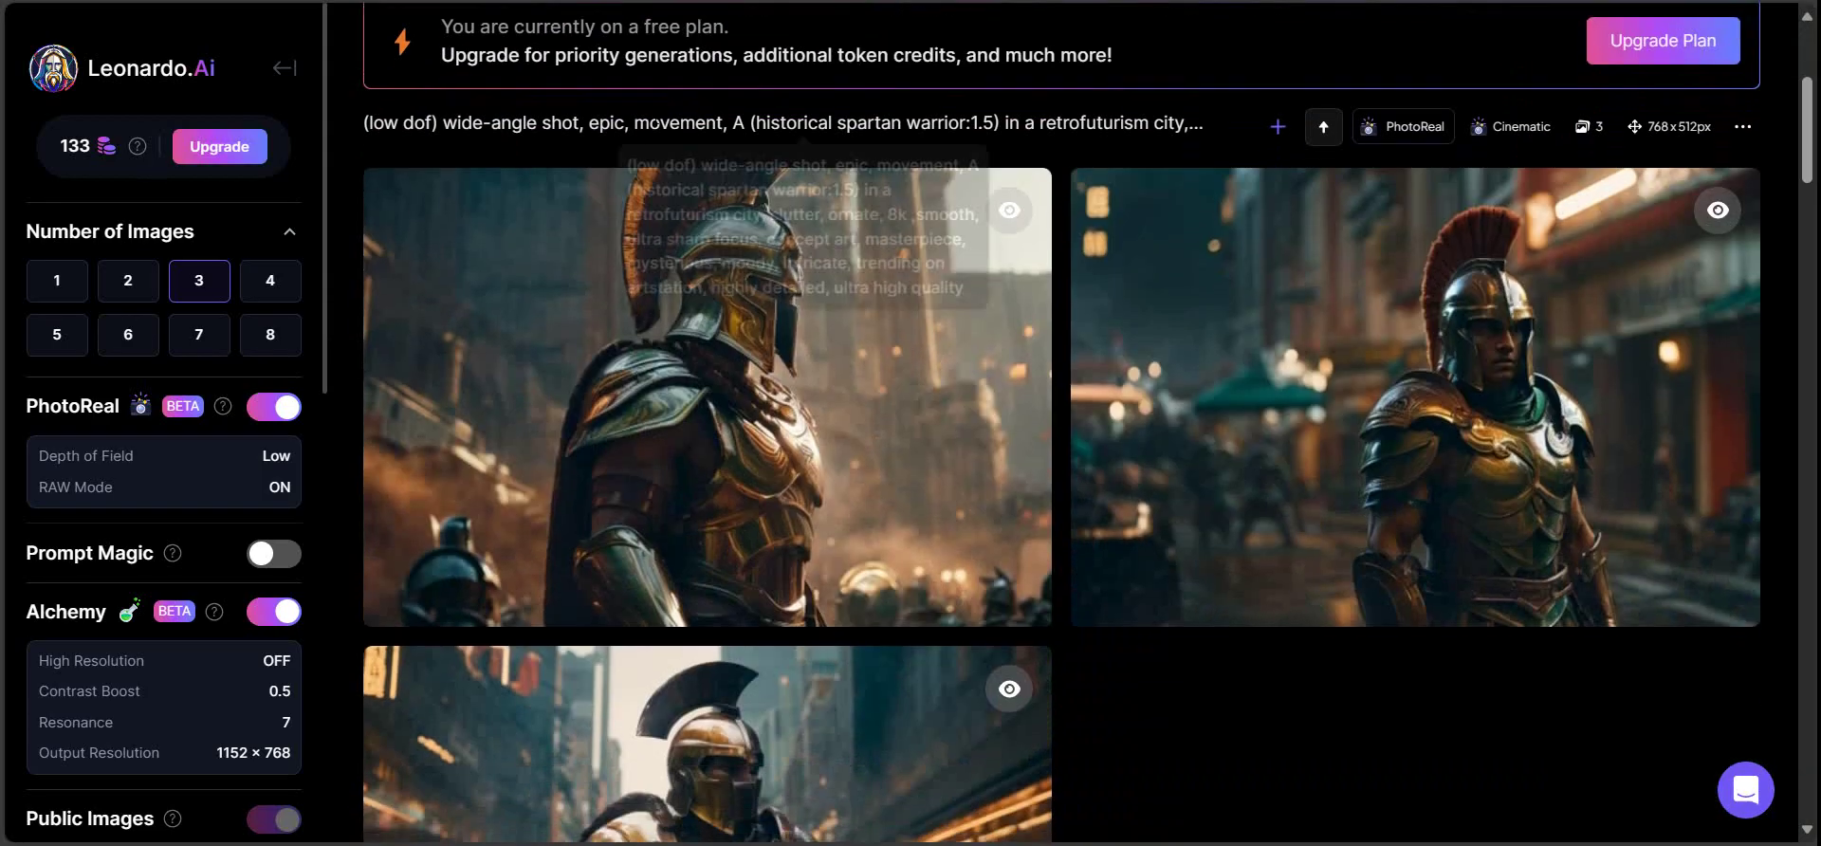
pyautogui.scroll(-5, 531, 84)
pyautogui.scroll(3, 493, 190)
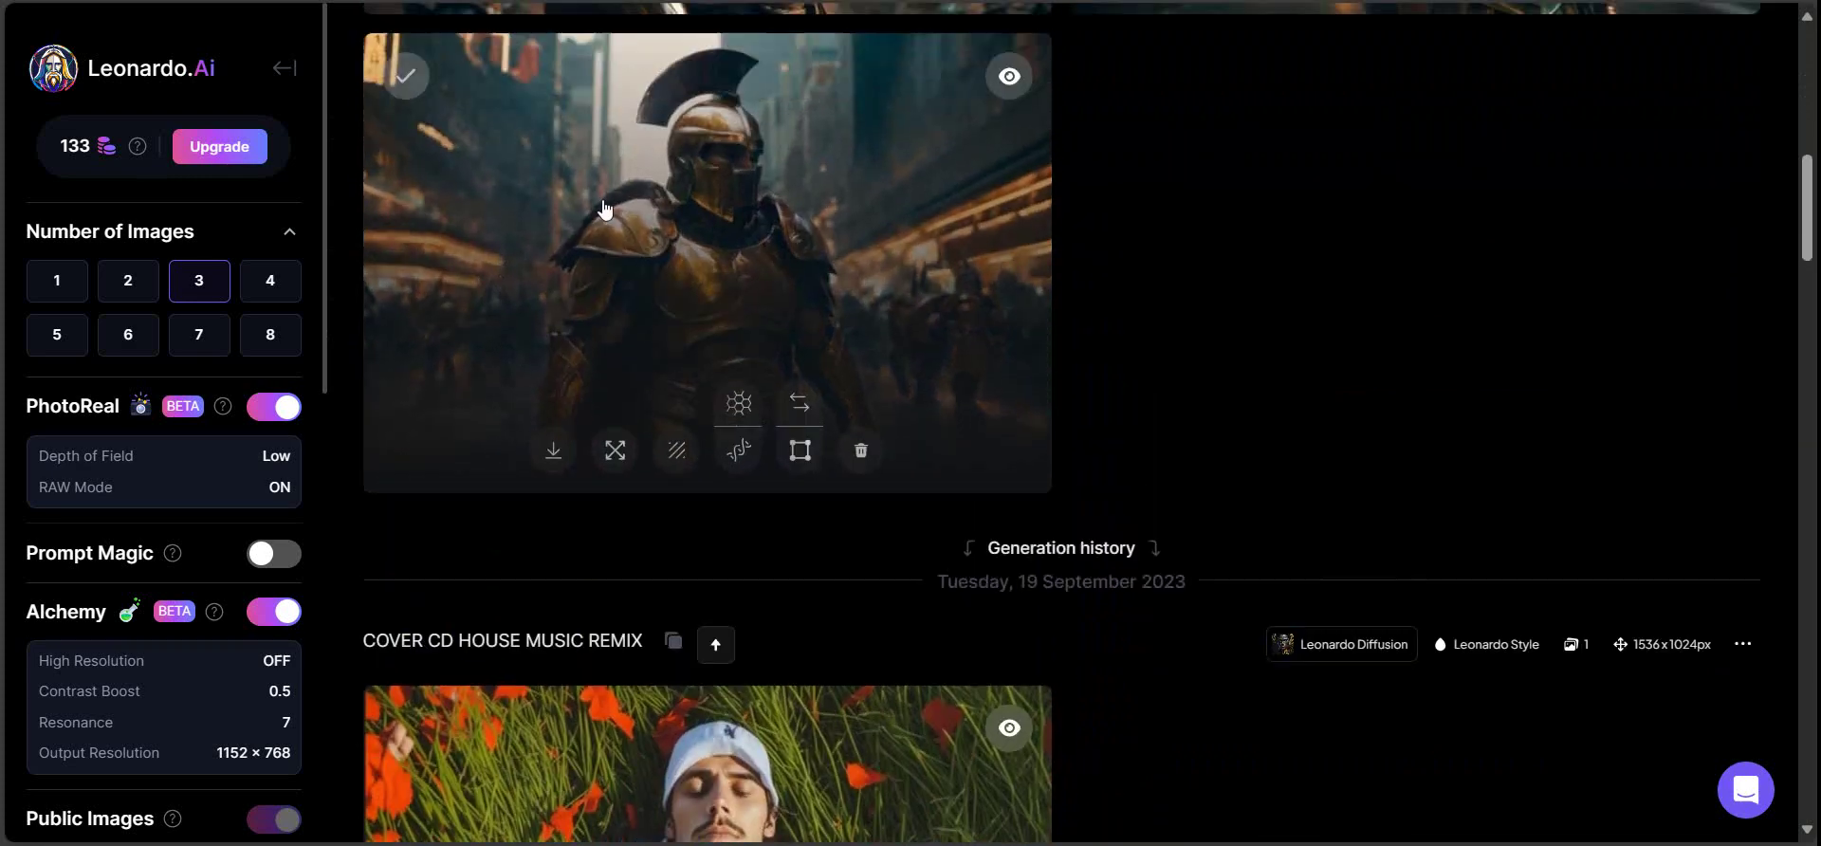
pyautogui.scroll(5, 408, 348)
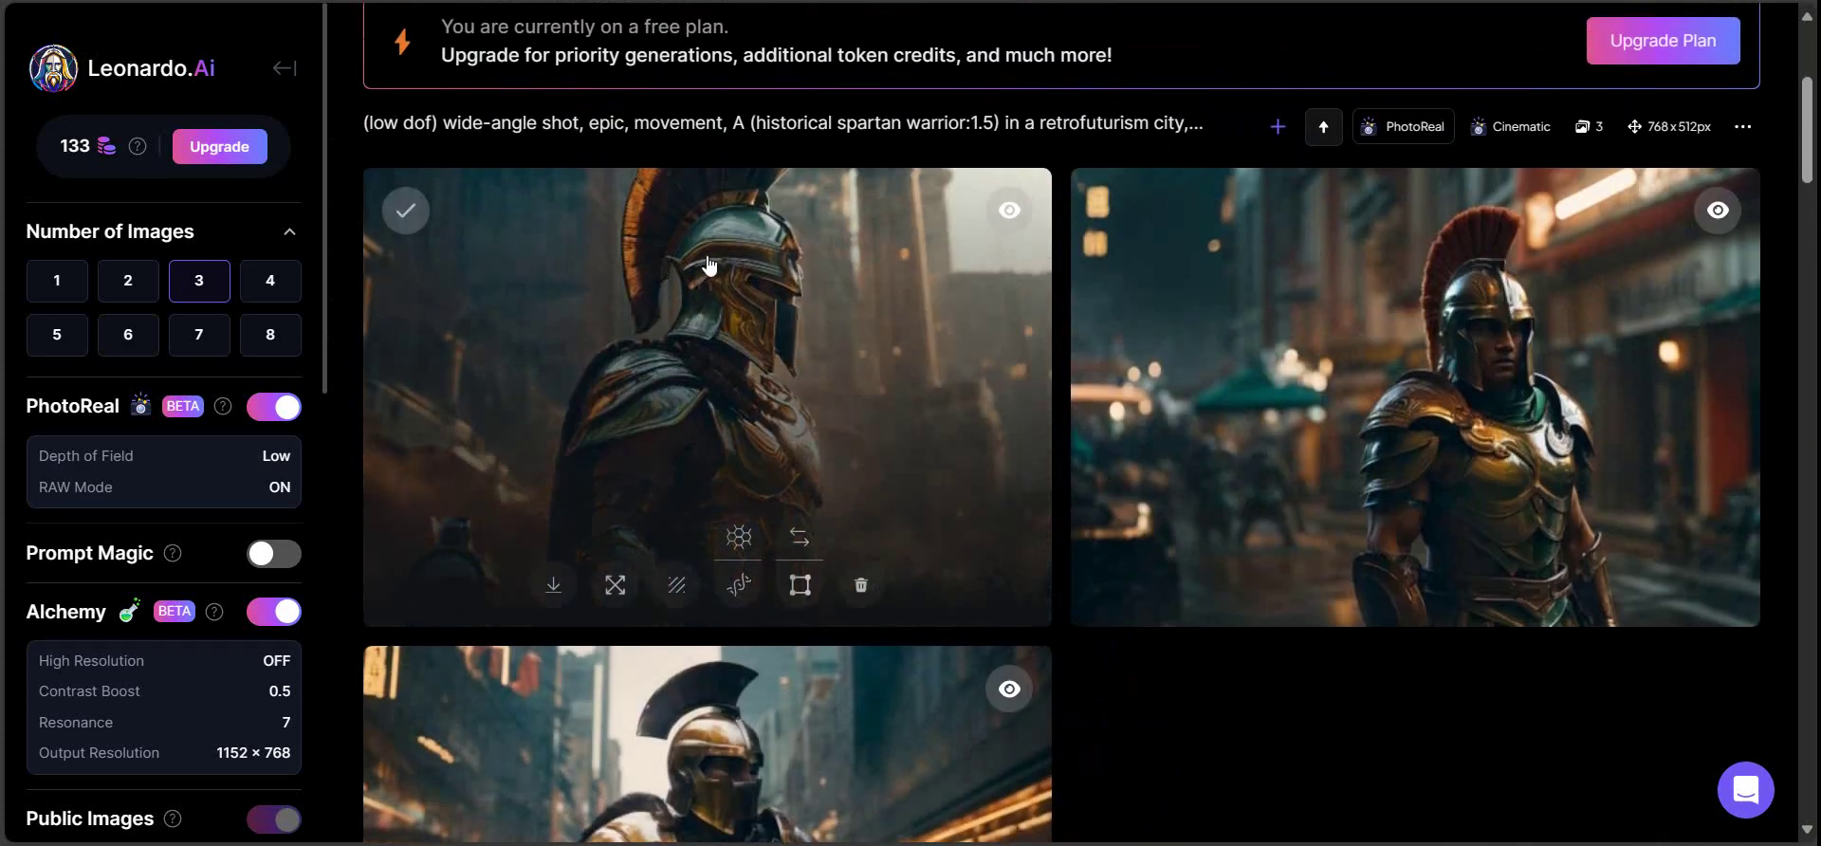
# Step: Examine the image of the spartan warrior in the city street at full size
pyautogui.click(1483, 261)
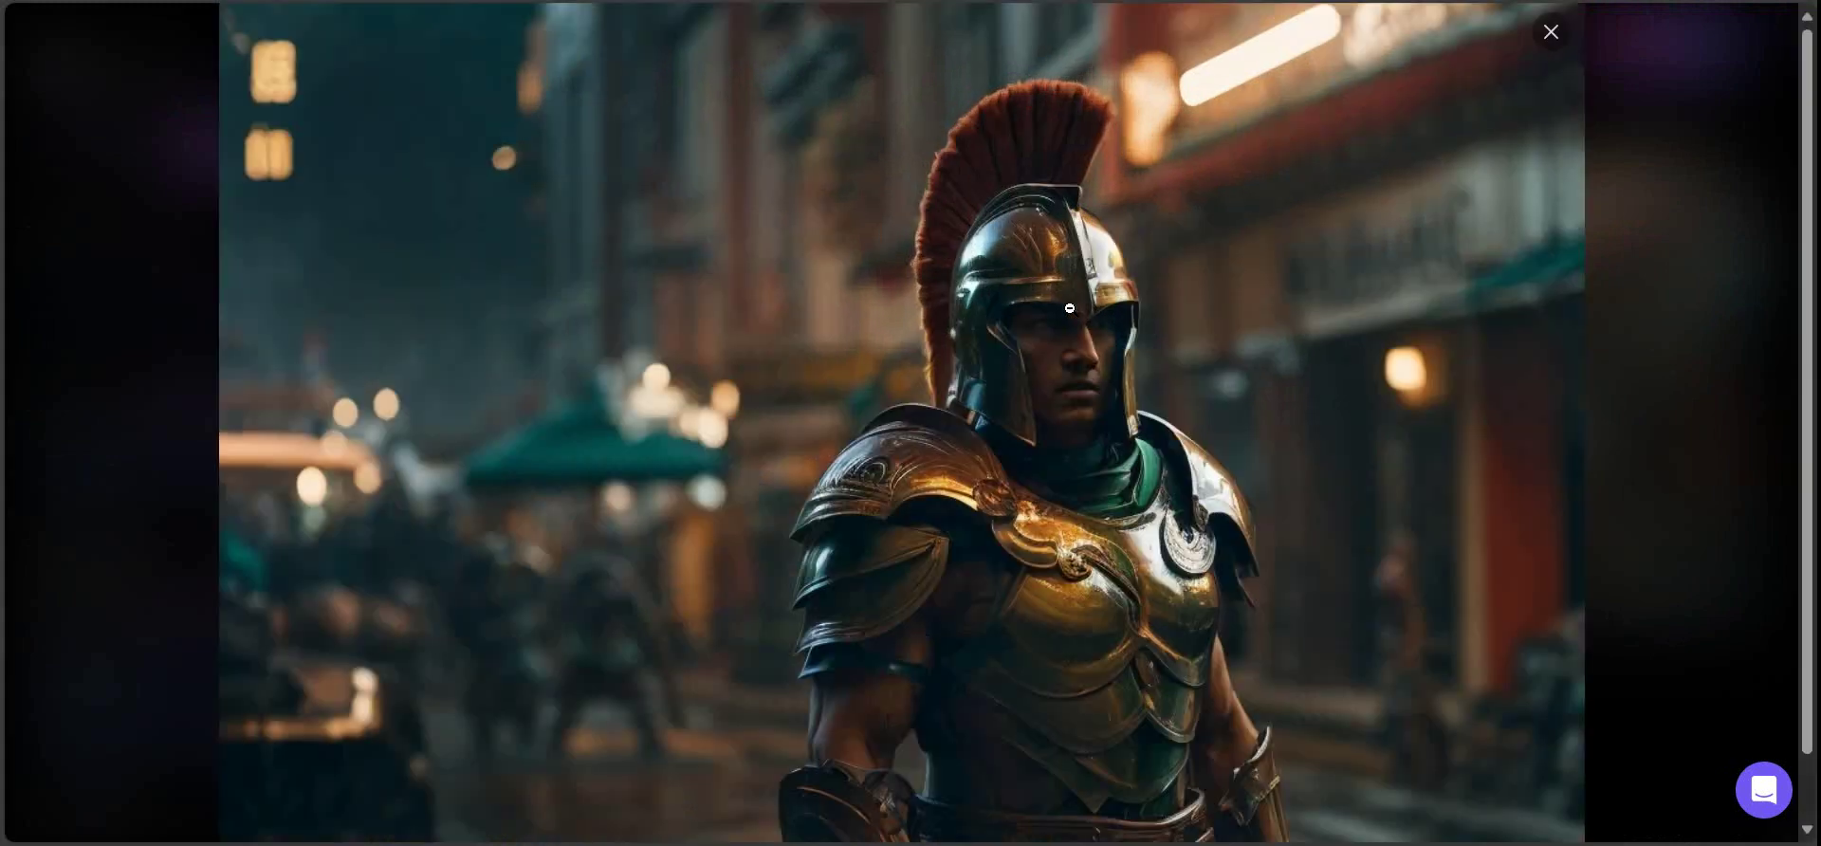
pyautogui.click(1076, 309)
pyautogui.scroll(-1, 1212, 270)
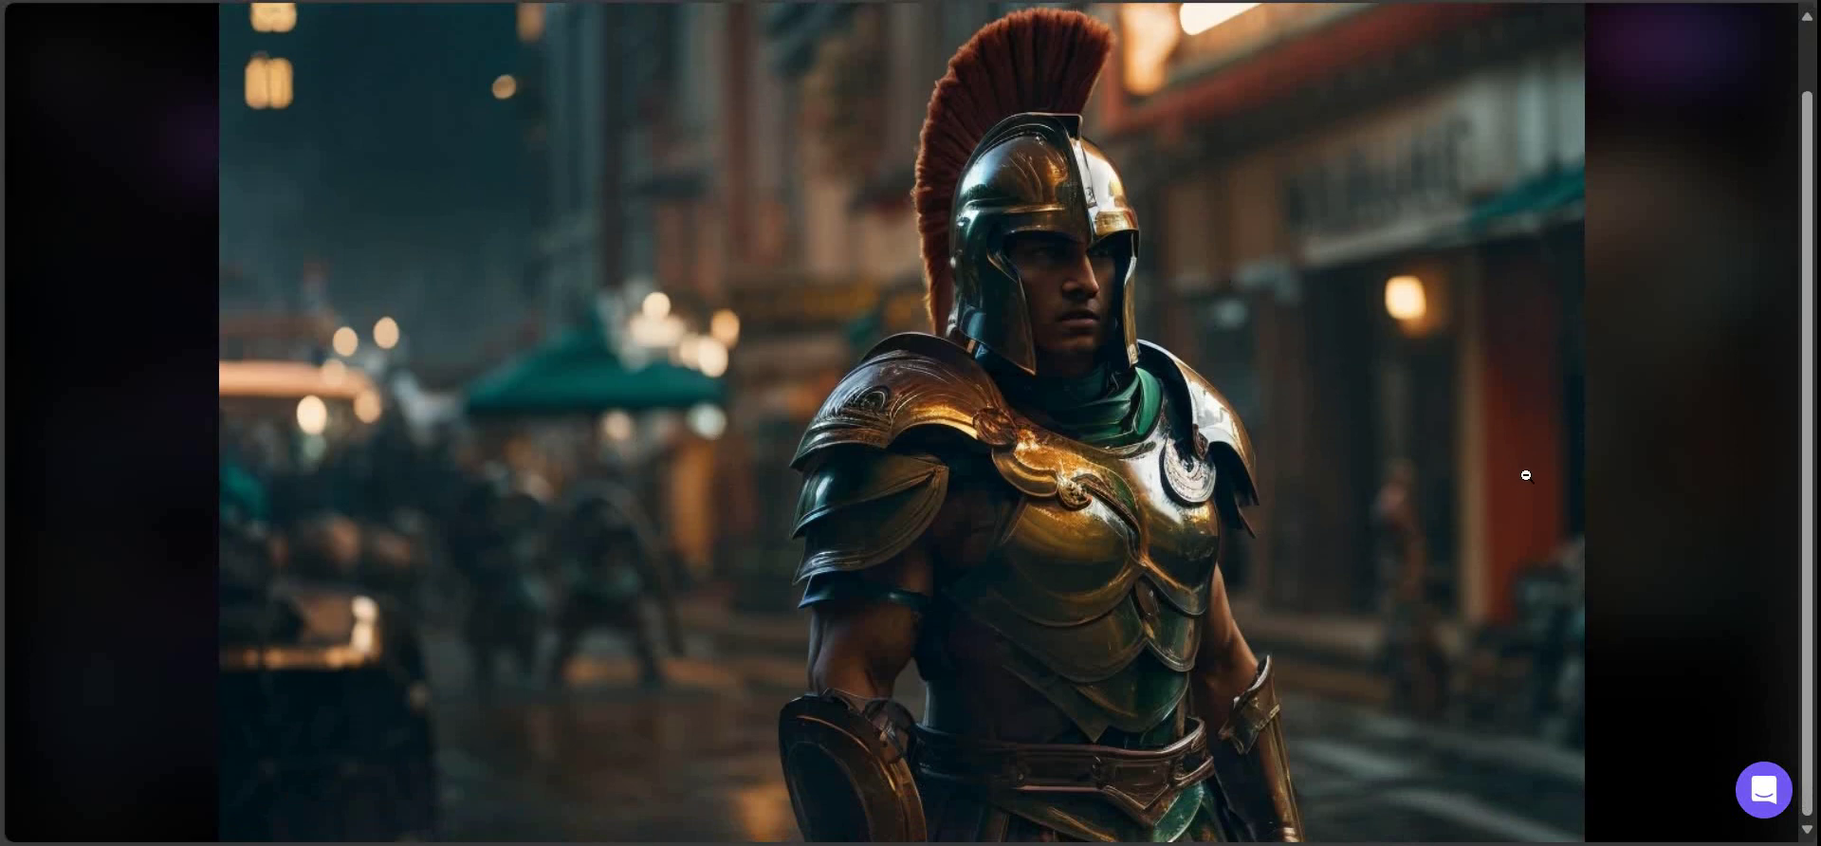
pyautogui.click(1664, 464)
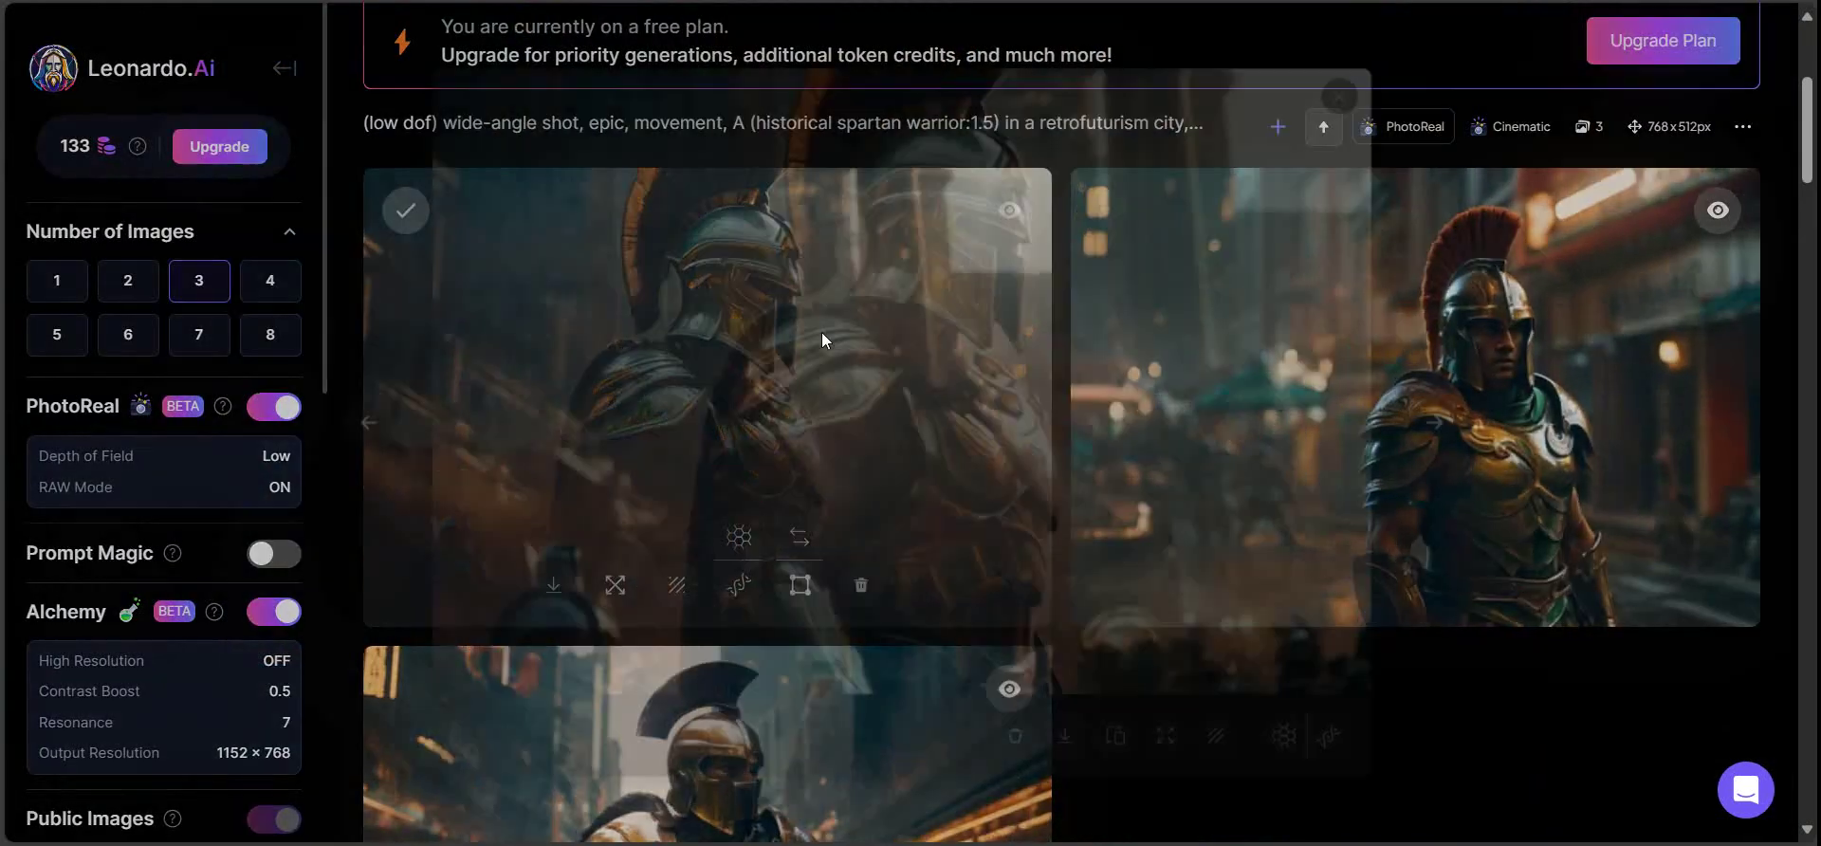
# Step: Enlarge the profile-view and masked-helmet warrior images one at a time, and look at the street warrior image again
pyautogui.click(821, 332)
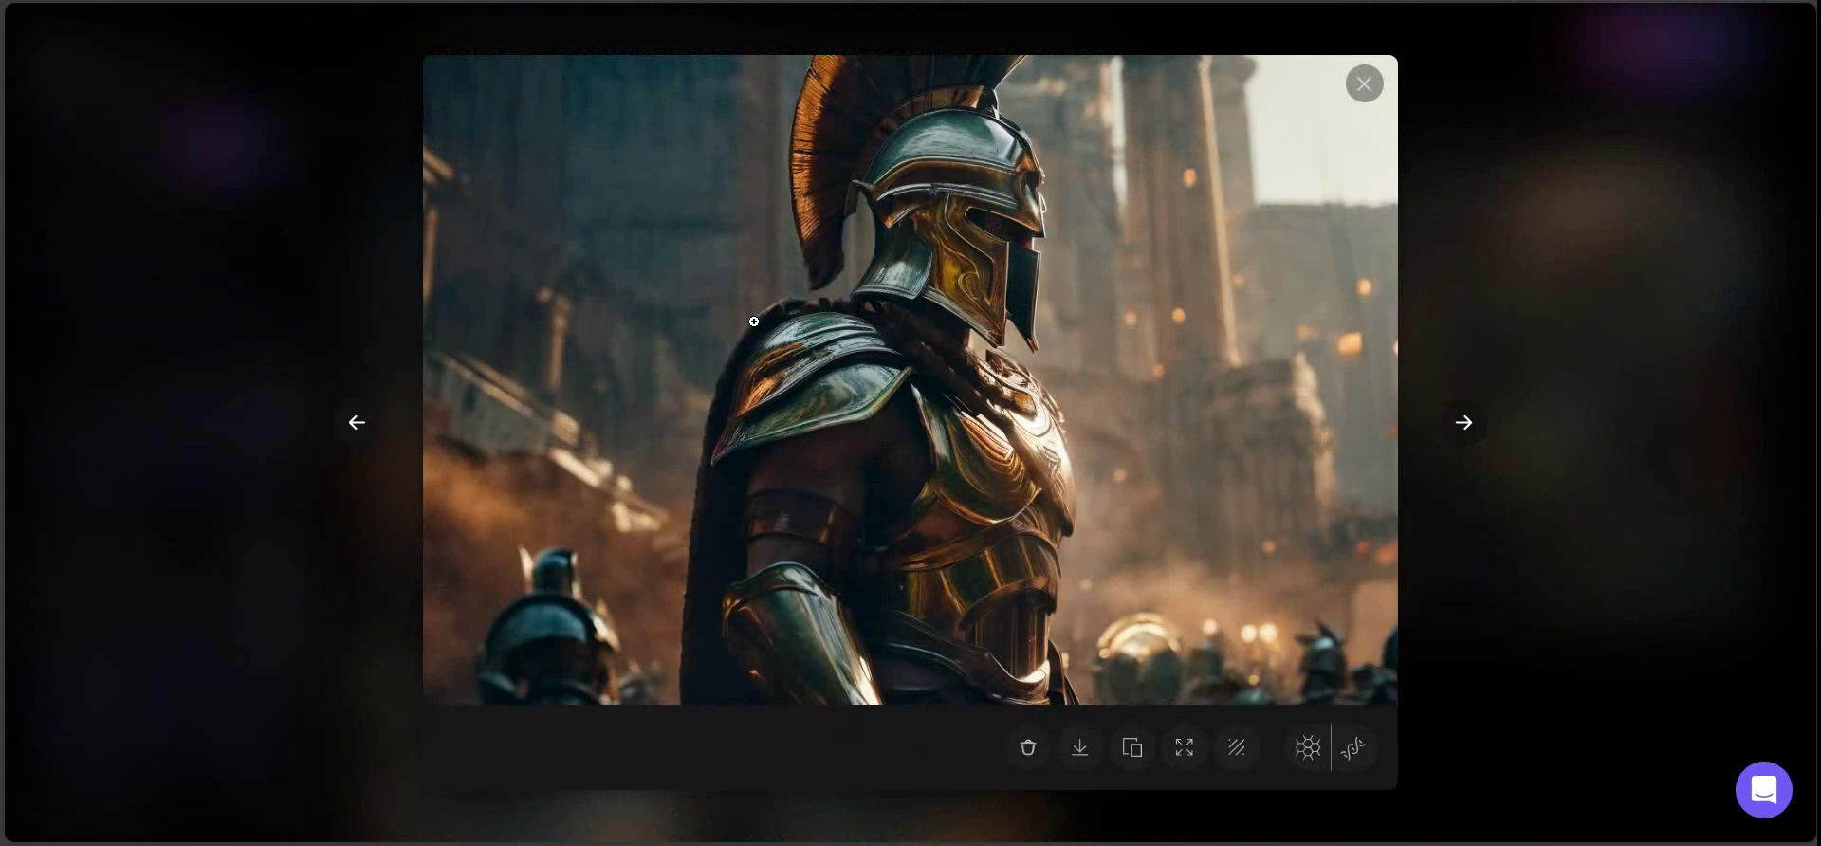
pyautogui.click(1644, 328)
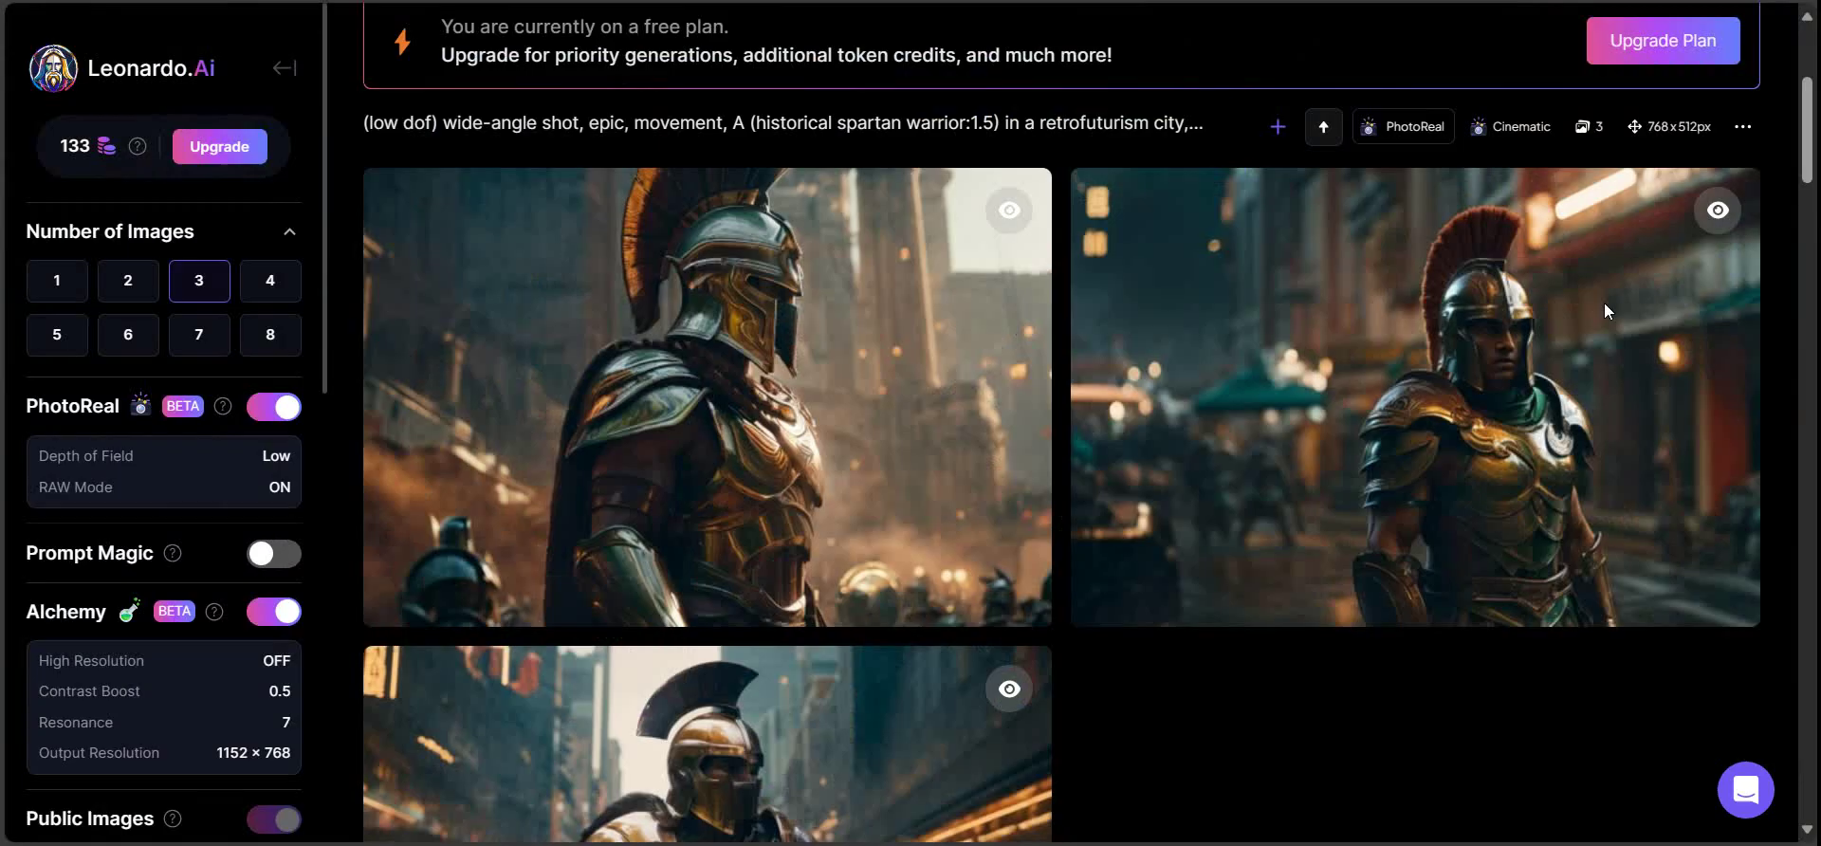
pyautogui.scroll(-7, 911, 256)
pyautogui.click(673, 189)
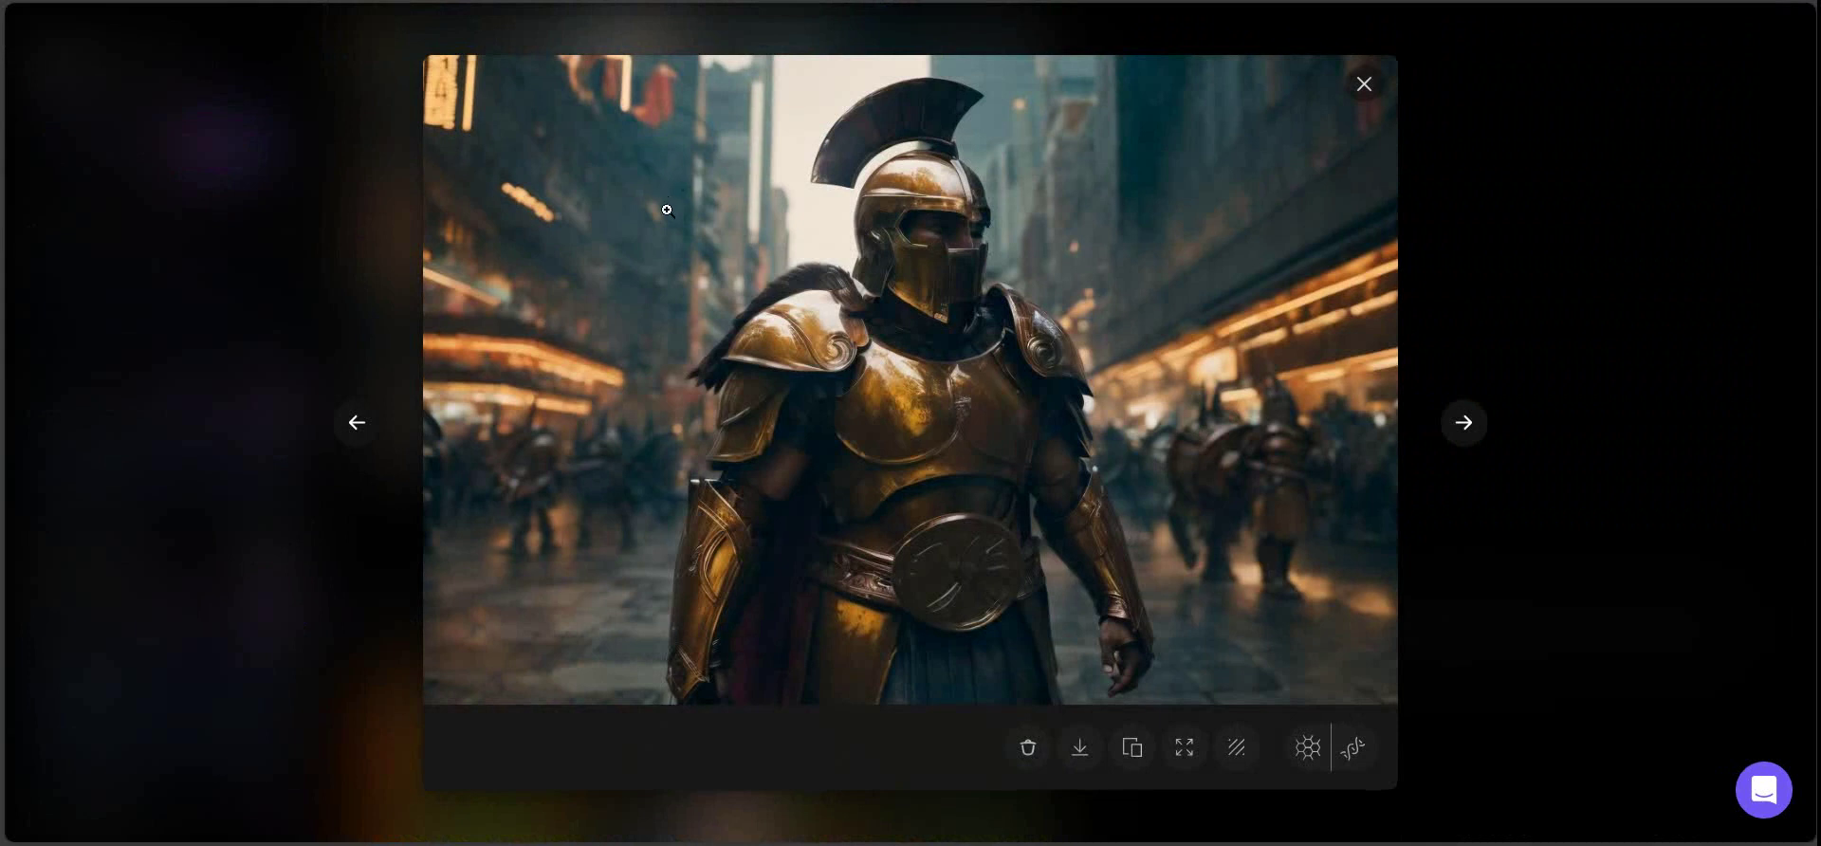
pyautogui.click(1590, 260)
pyautogui.scroll(6, 1345, 412)
pyautogui.click(1451, 335)
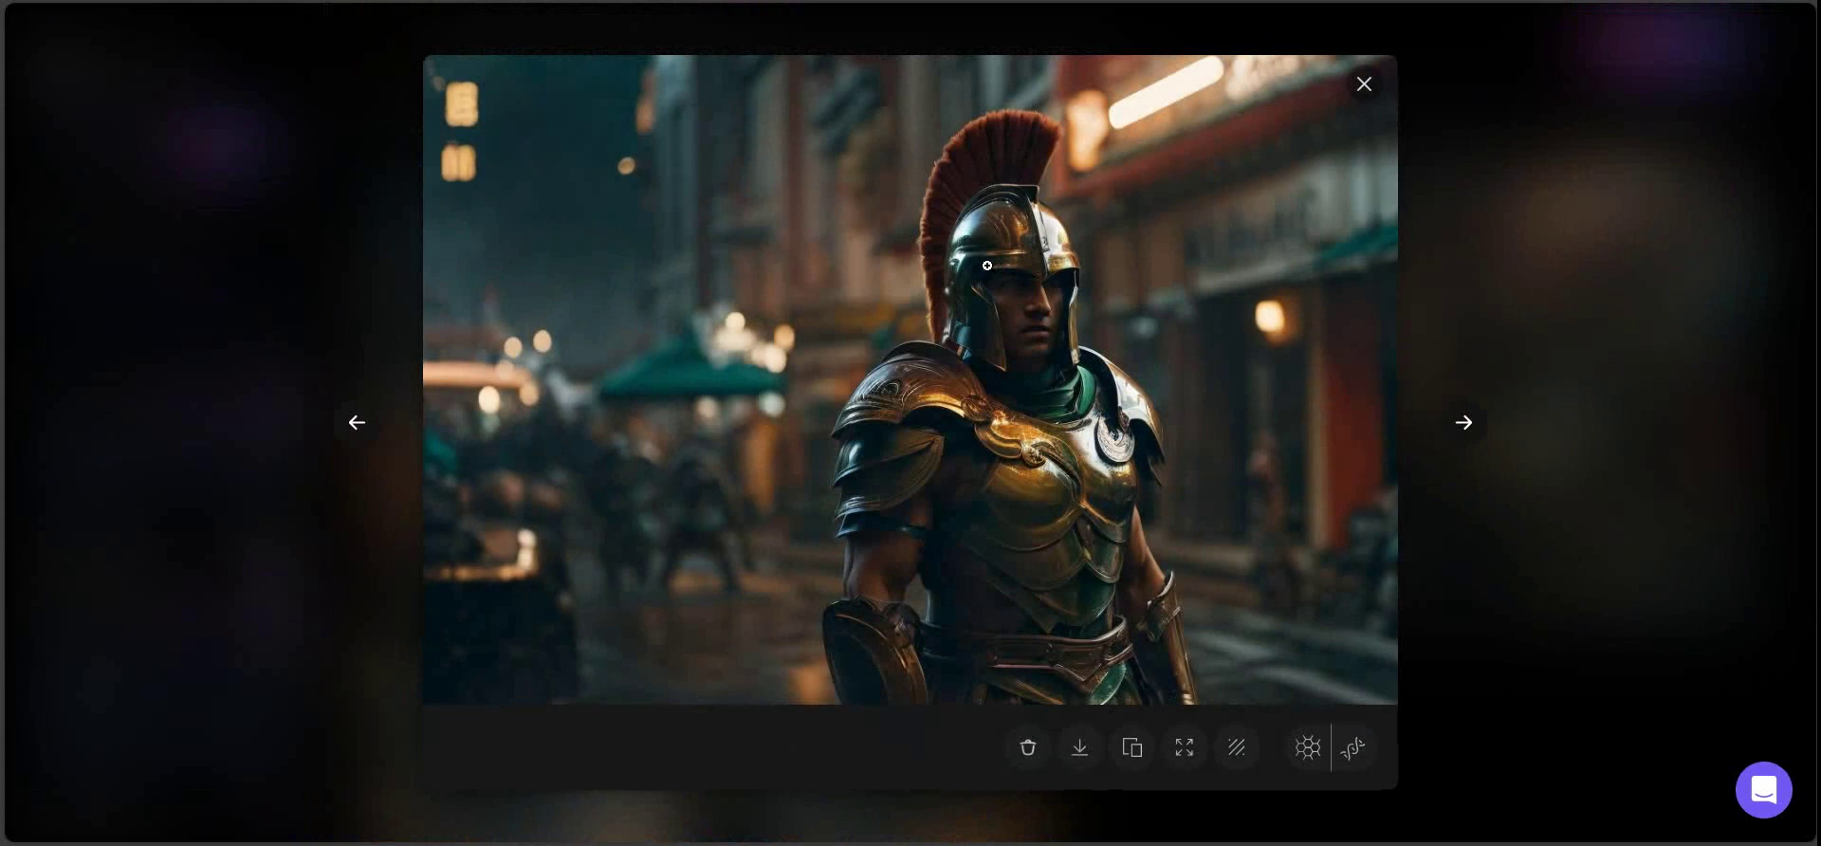
pyautogui.click(1590, 302)
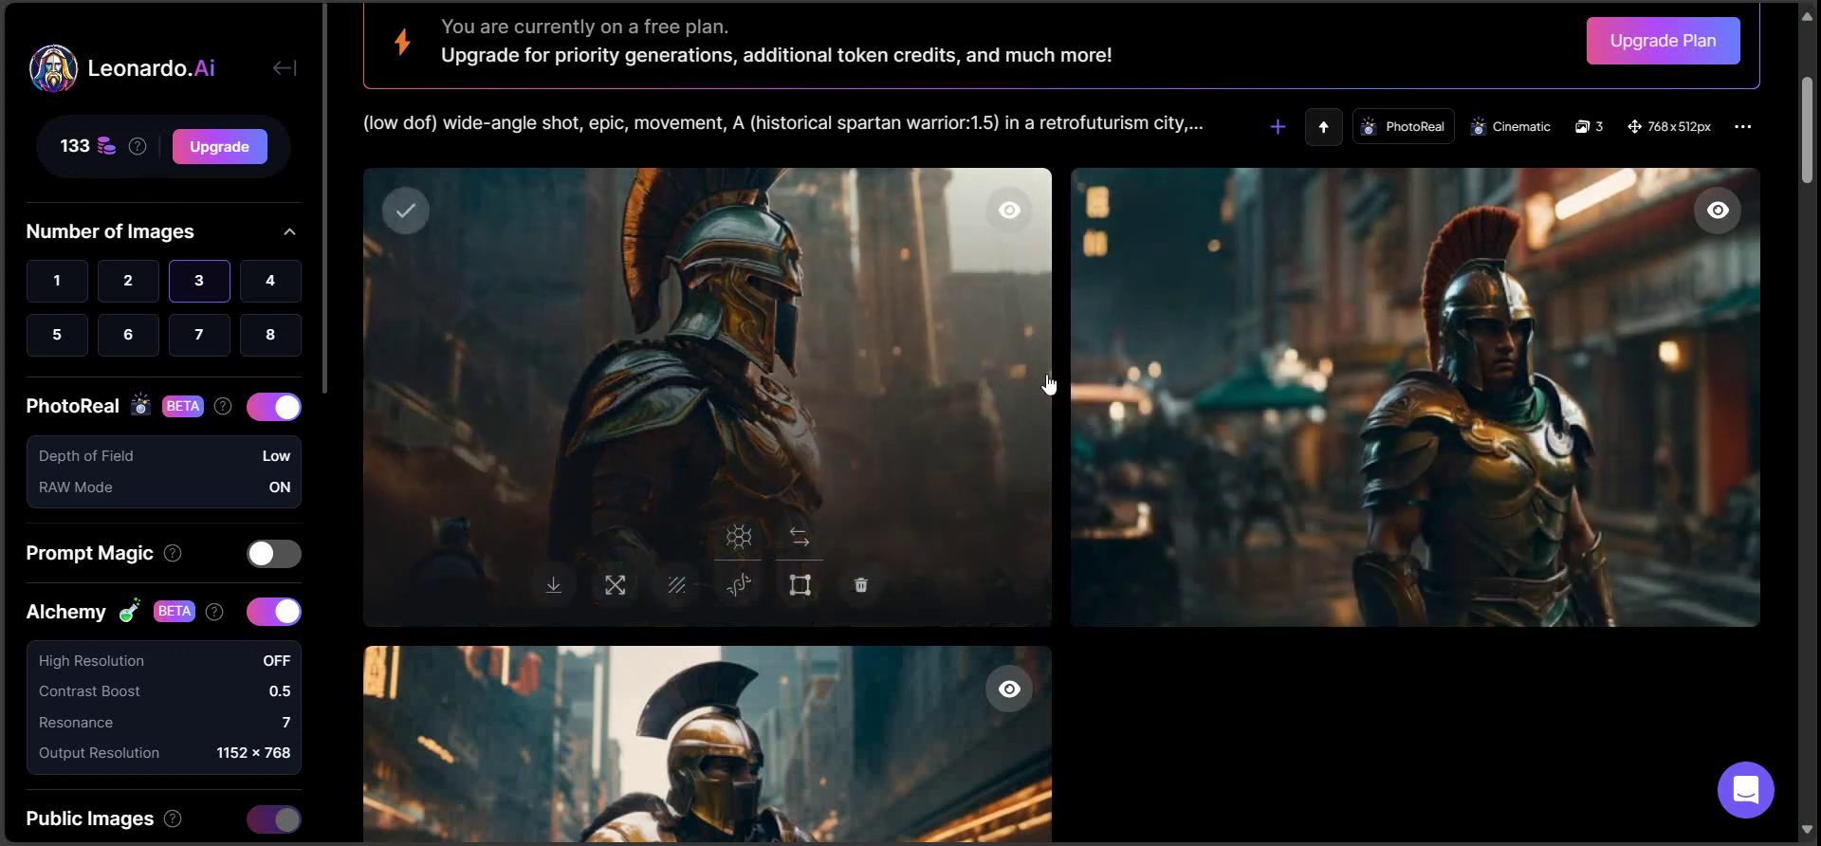
pyautogui.scroll(3, 982, 469)
pyautogui.scroll(1, 983, 468)
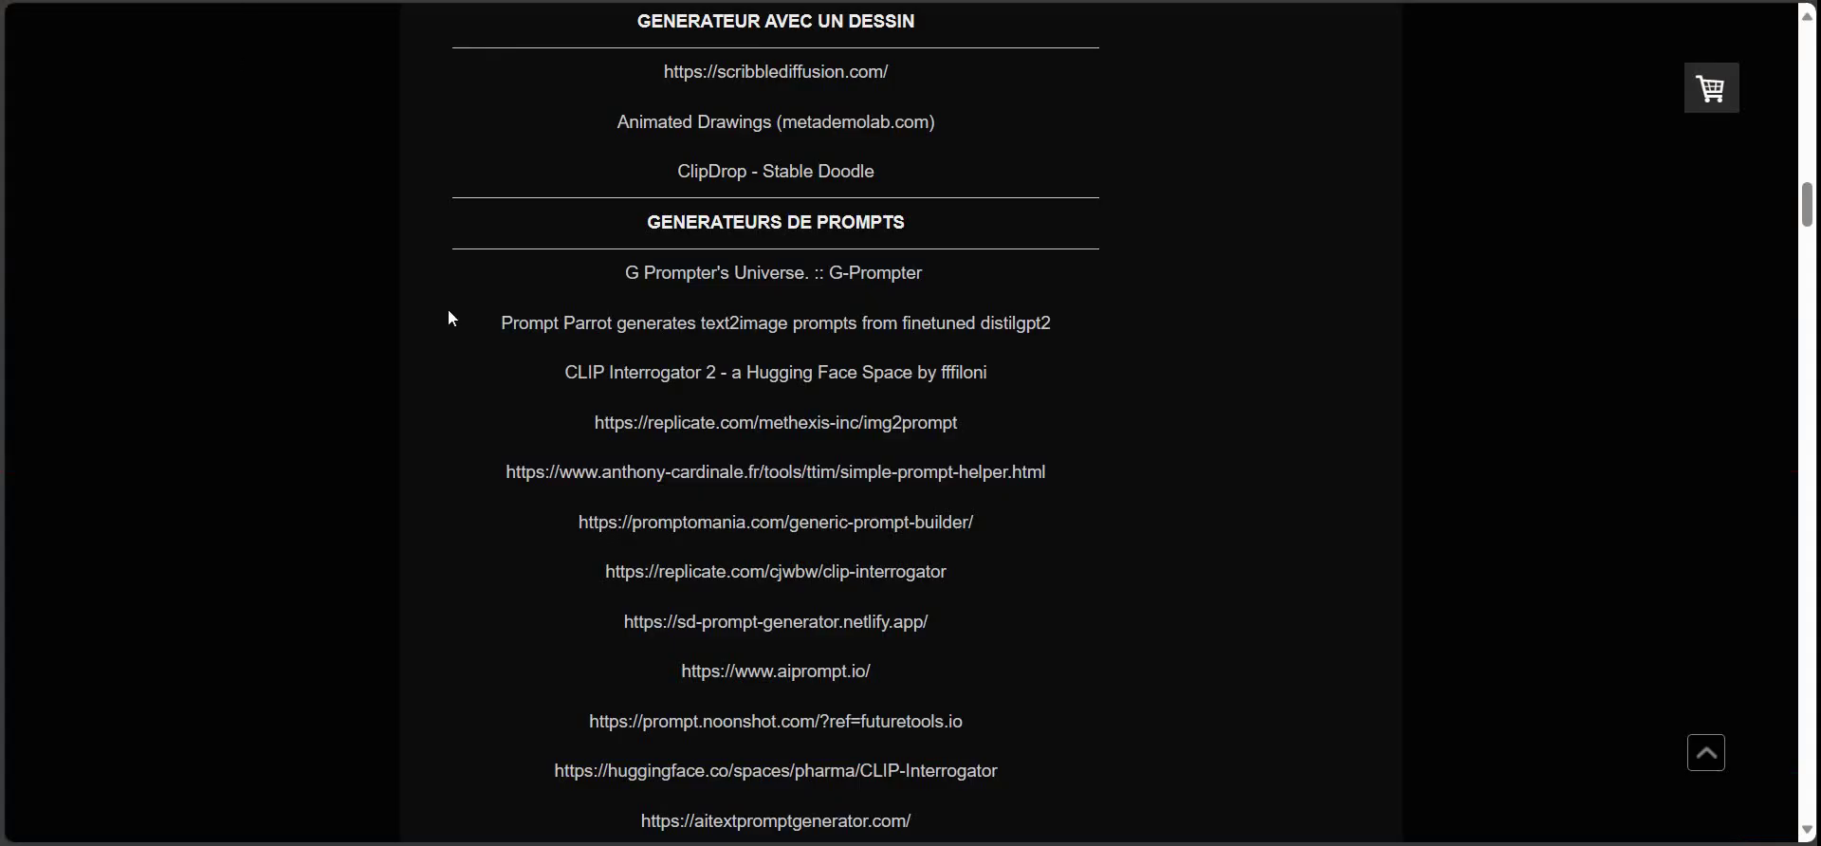
# Step: Open Playground from the links page's list of free online generators and go to the account's own image profile
pyautogui.scroll(13, 1395, 523)
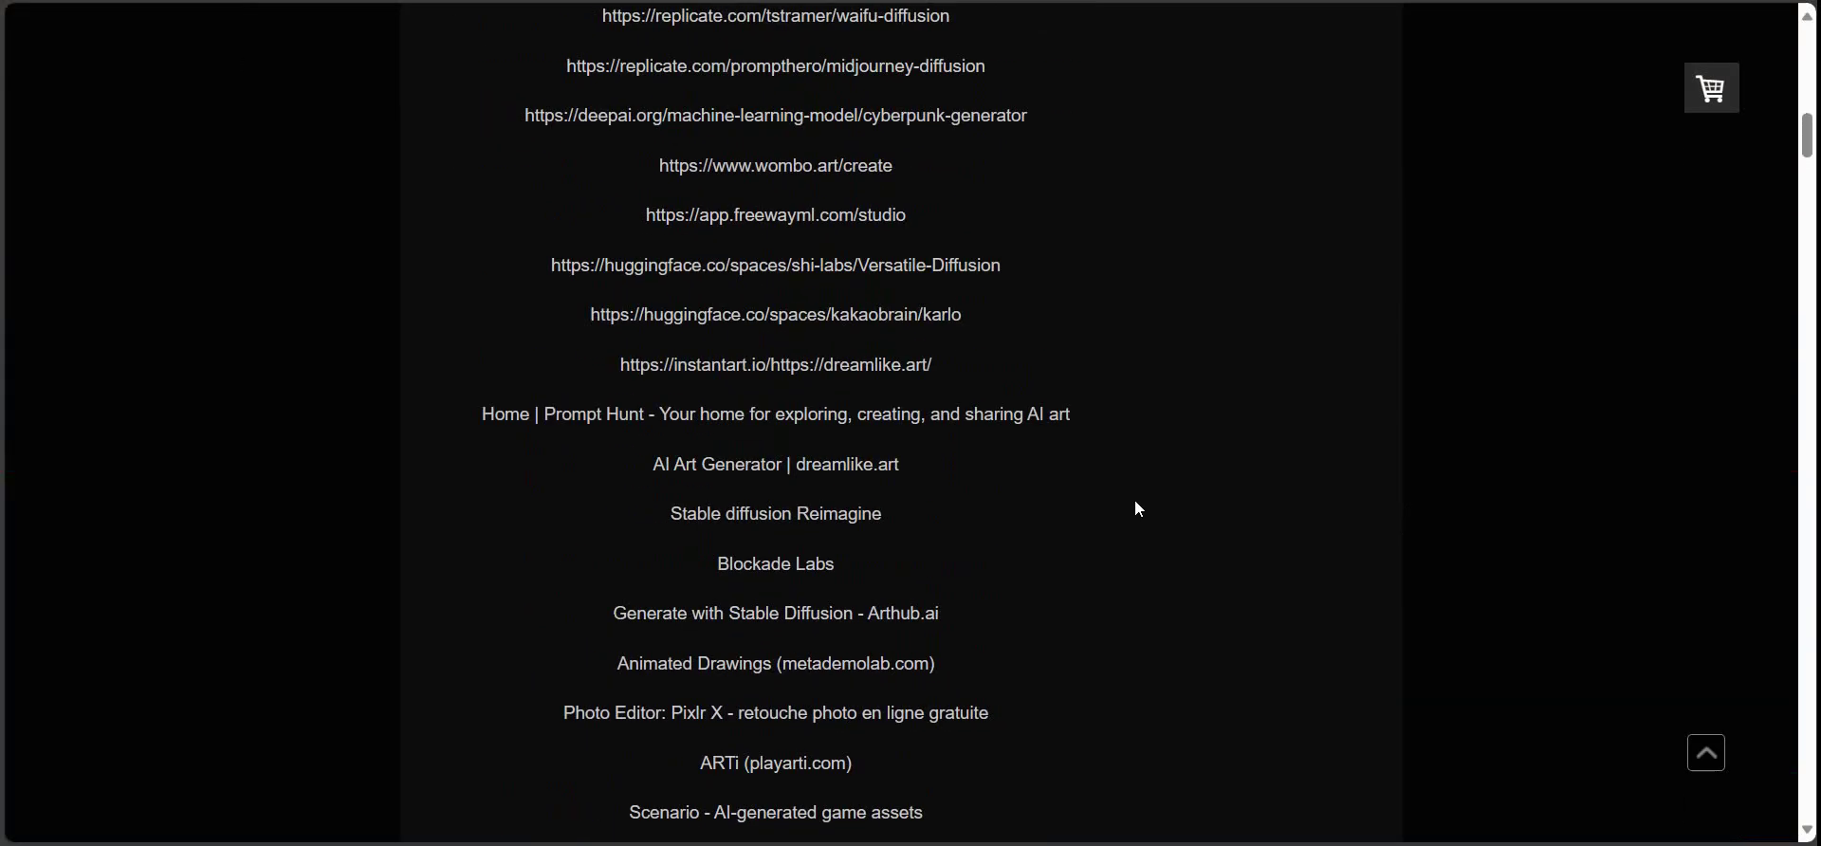
pyautogui.scroll(17, 1064, 413)
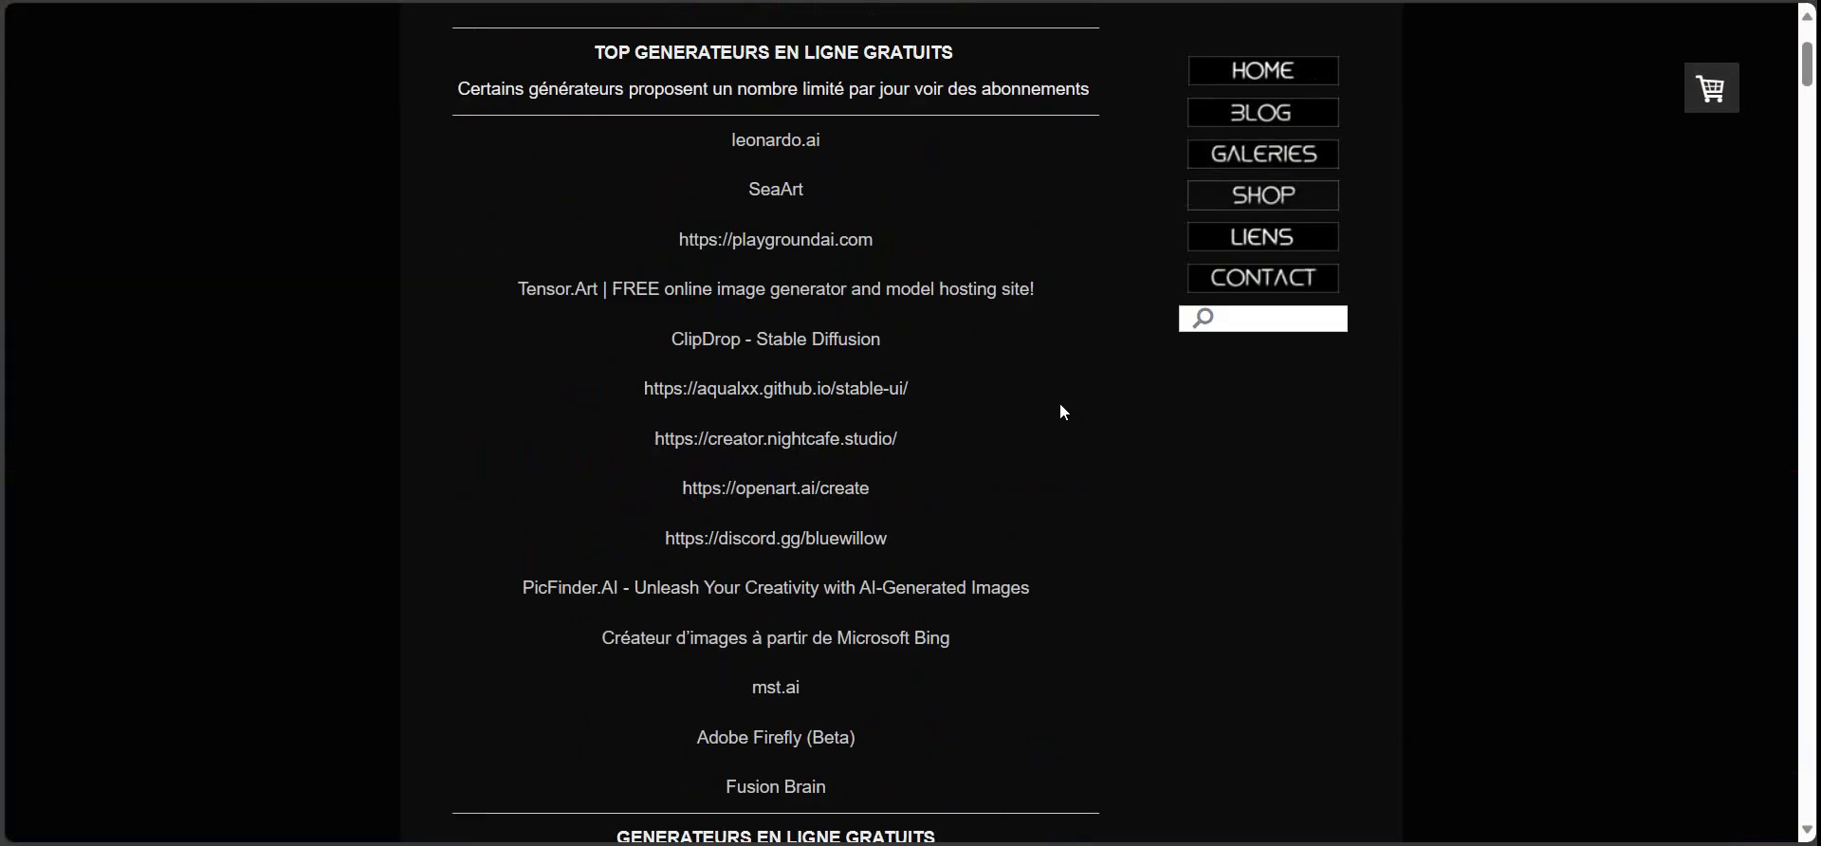
pyautogui.click(787, 481)
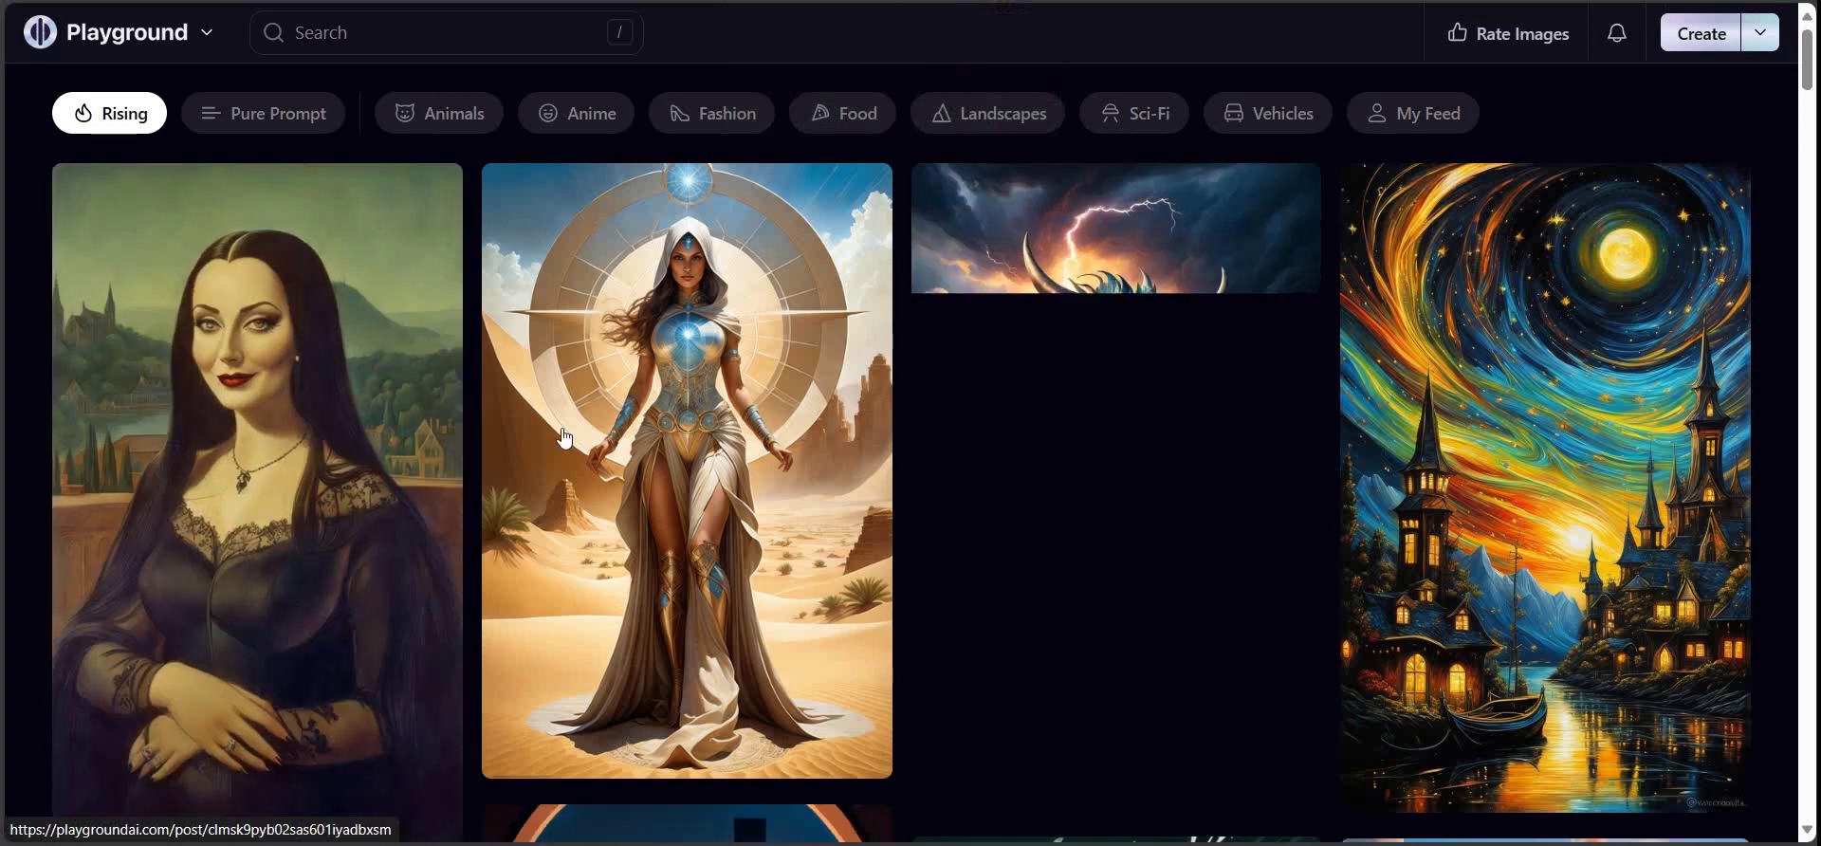
pyautogui.scroll(-10, 621, 366)
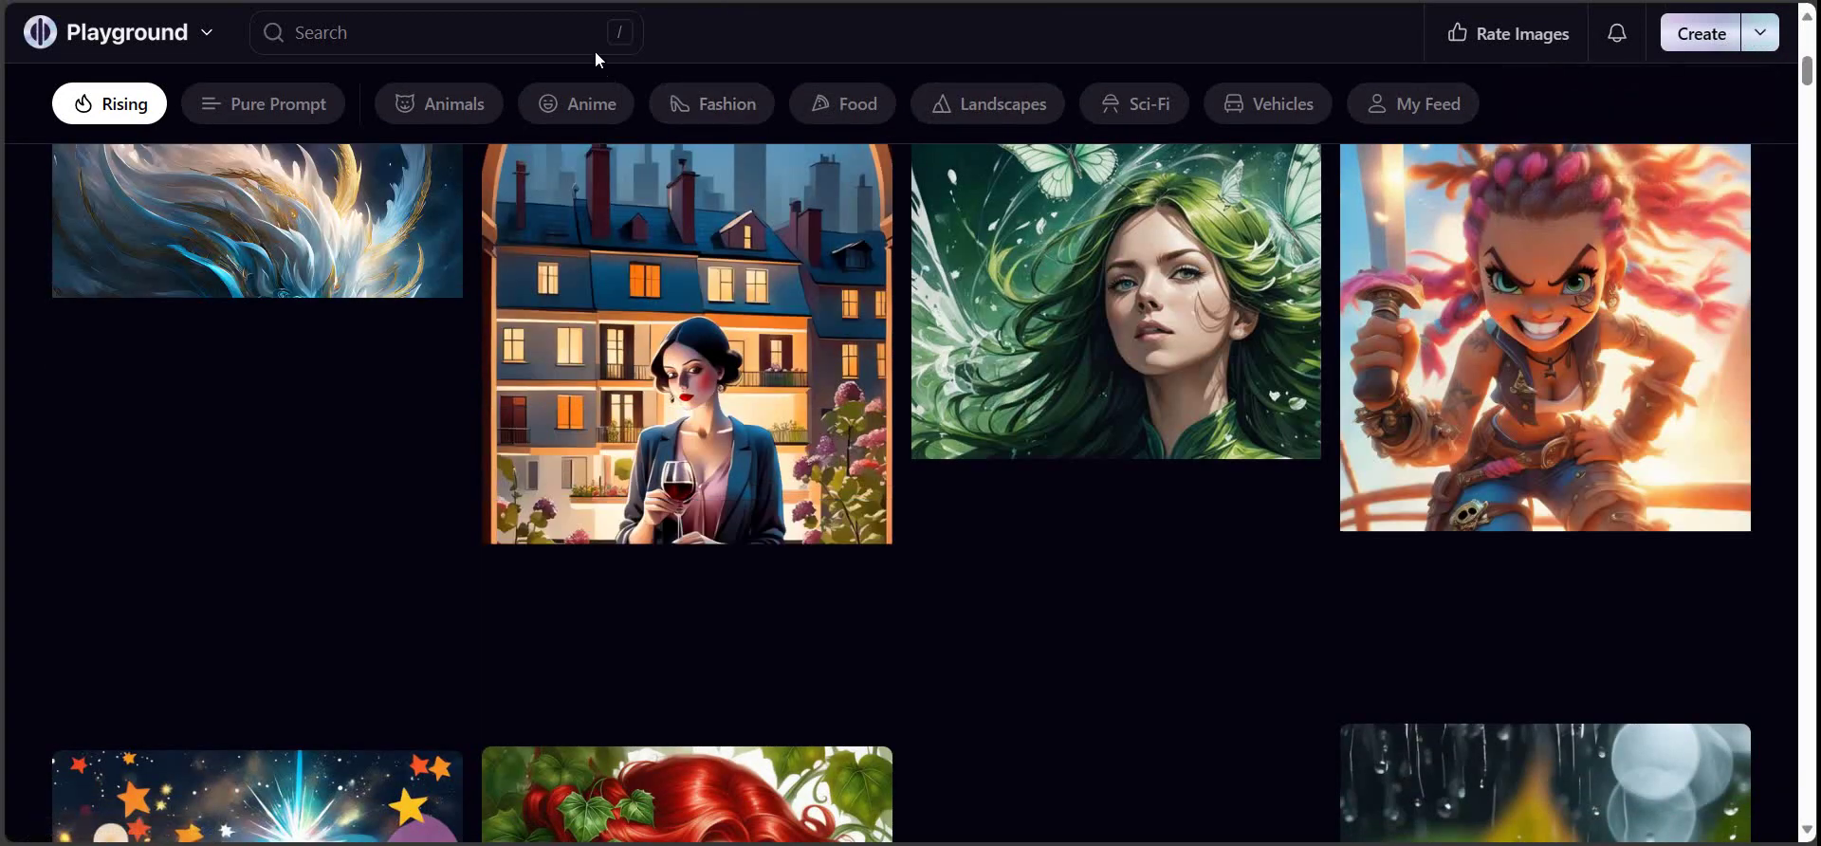
pyautogui.click(150, 46)
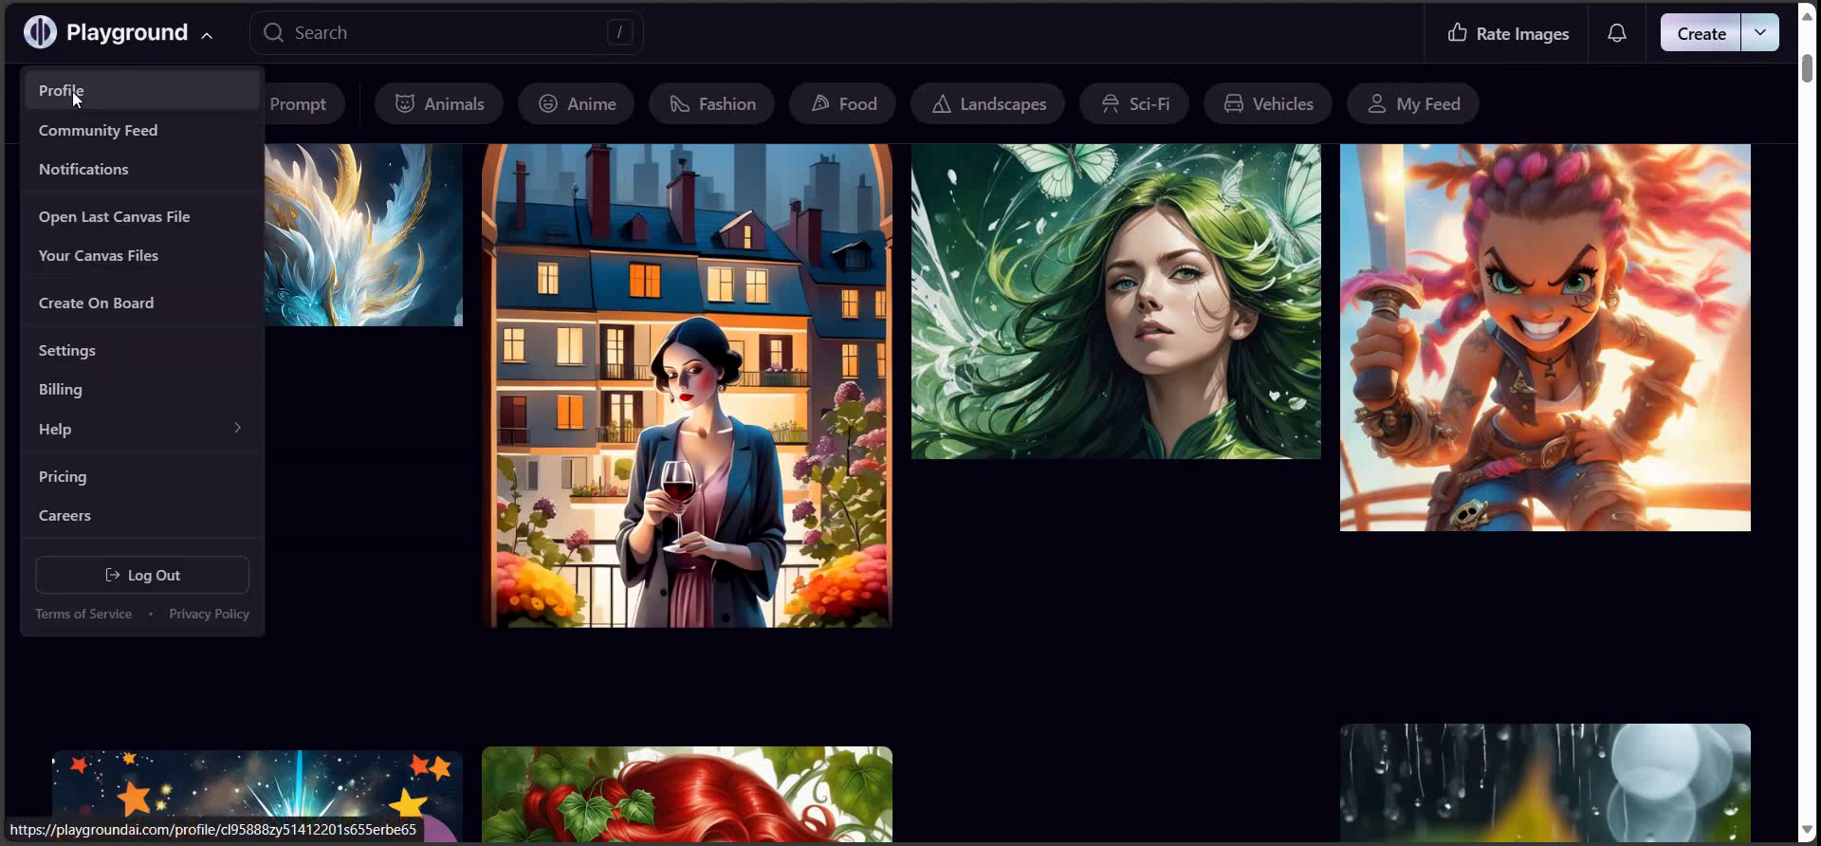
pyautogui.click(73, 92)
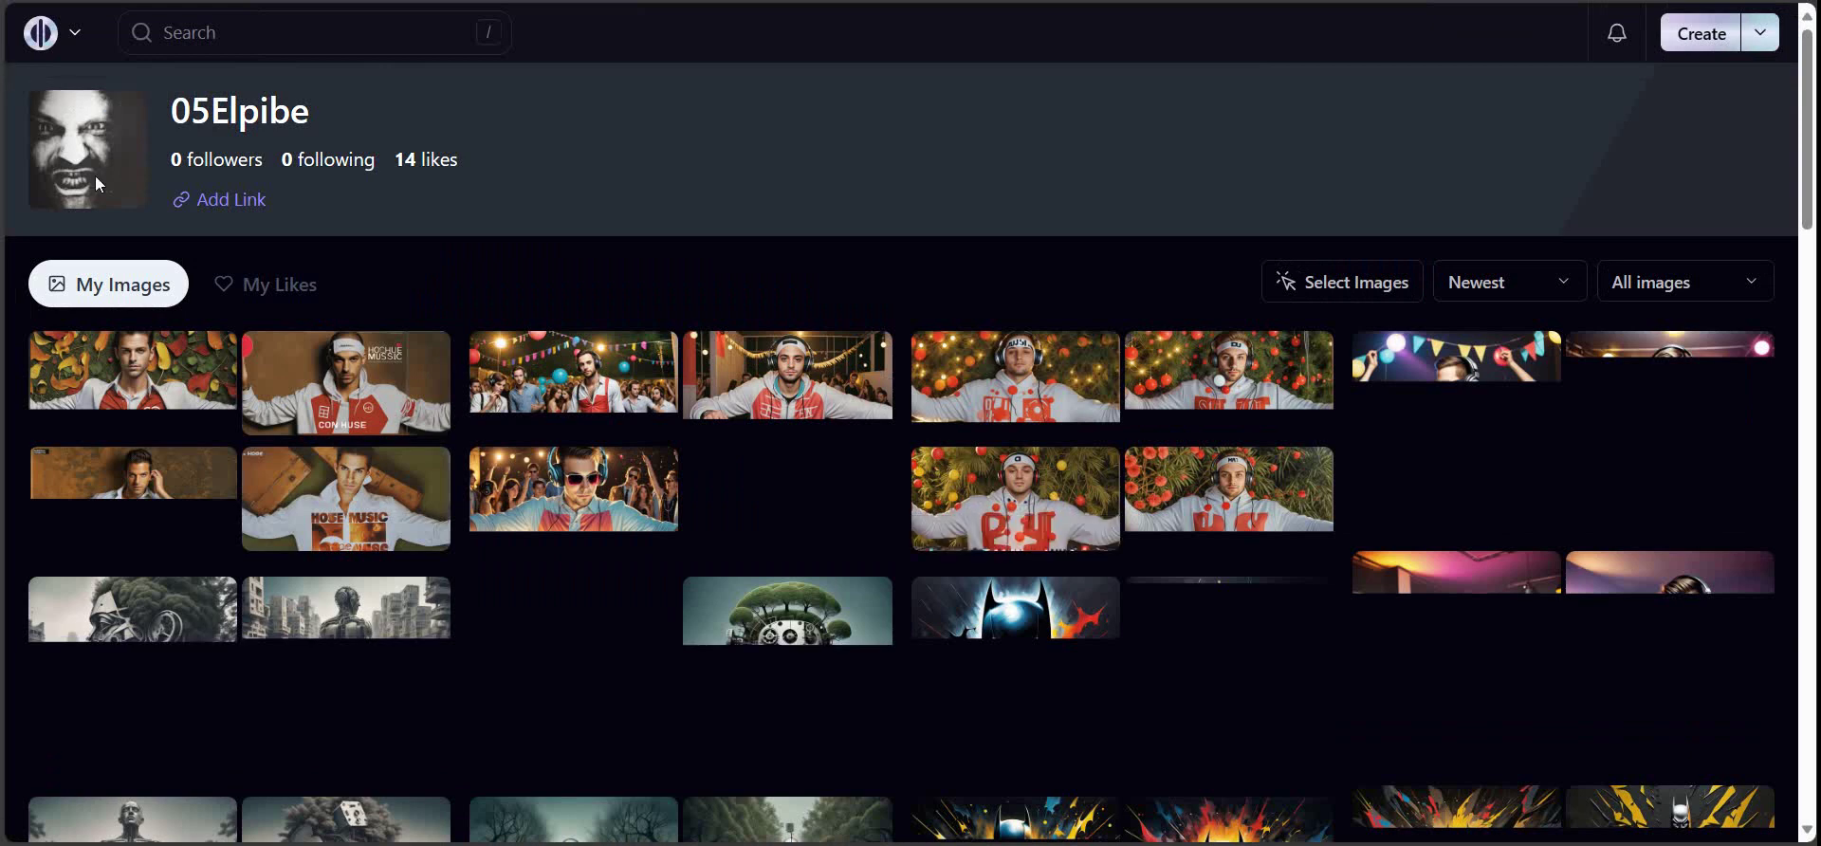
# Step: Browse the profile's images and open the dark black-and-white portrait of the hooded homeless man
pyautogui.moveTo(397, 397)
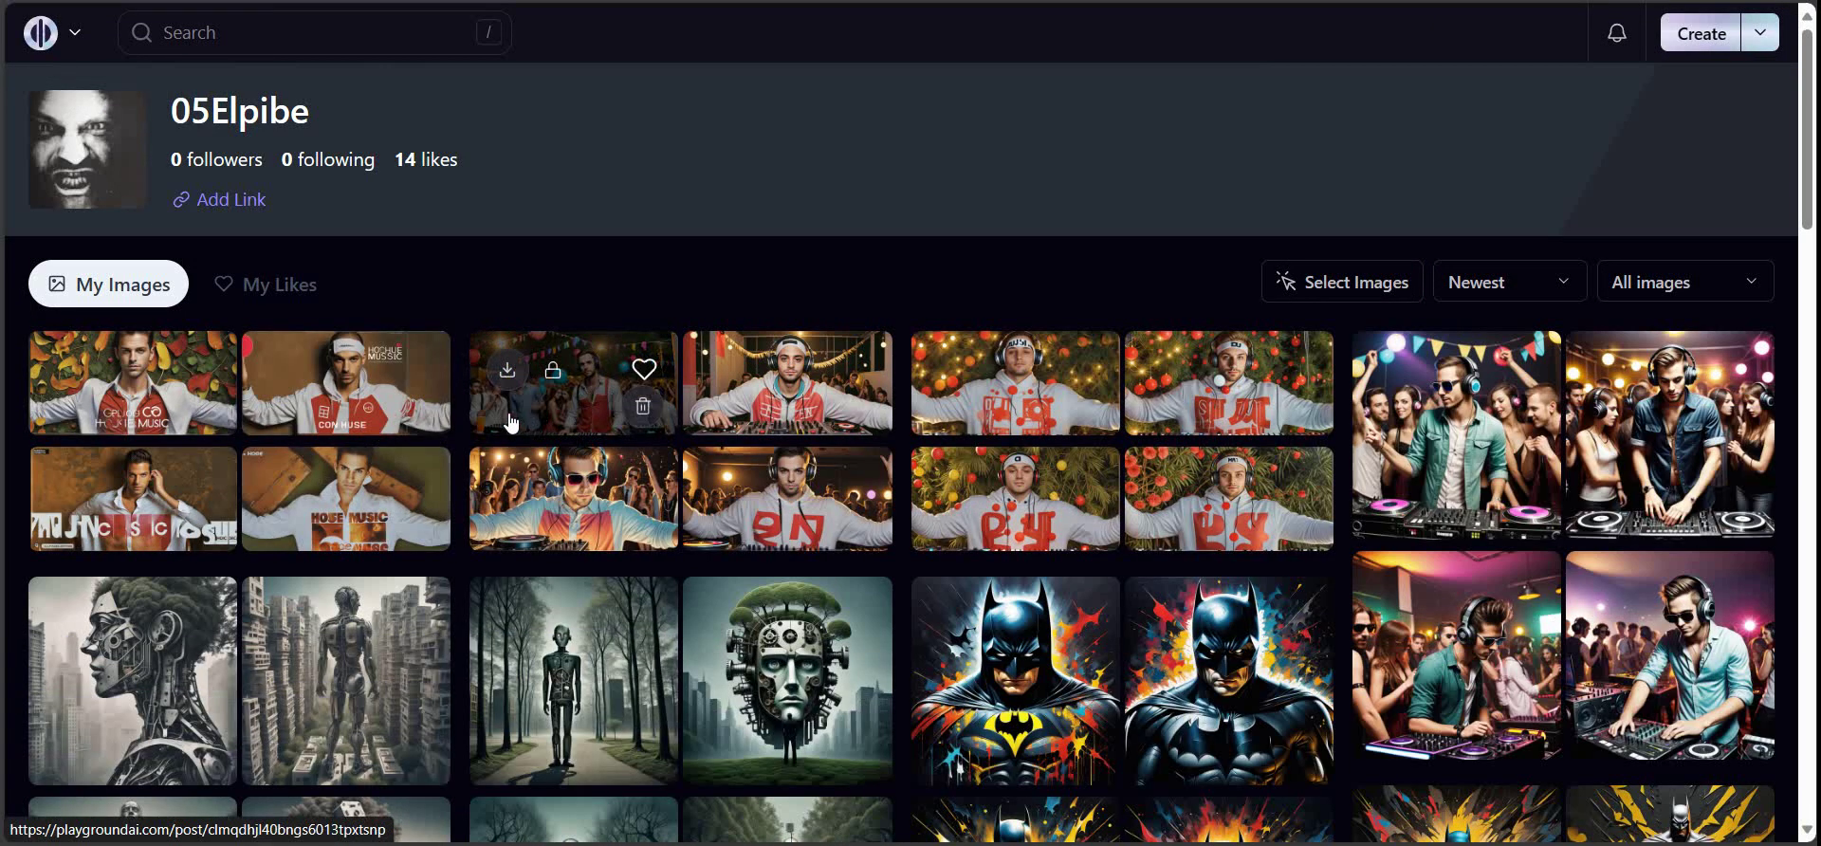
pyautogui.scroll(-1, 510, 423)
pyautogui.scroll(-4, 509, 423)
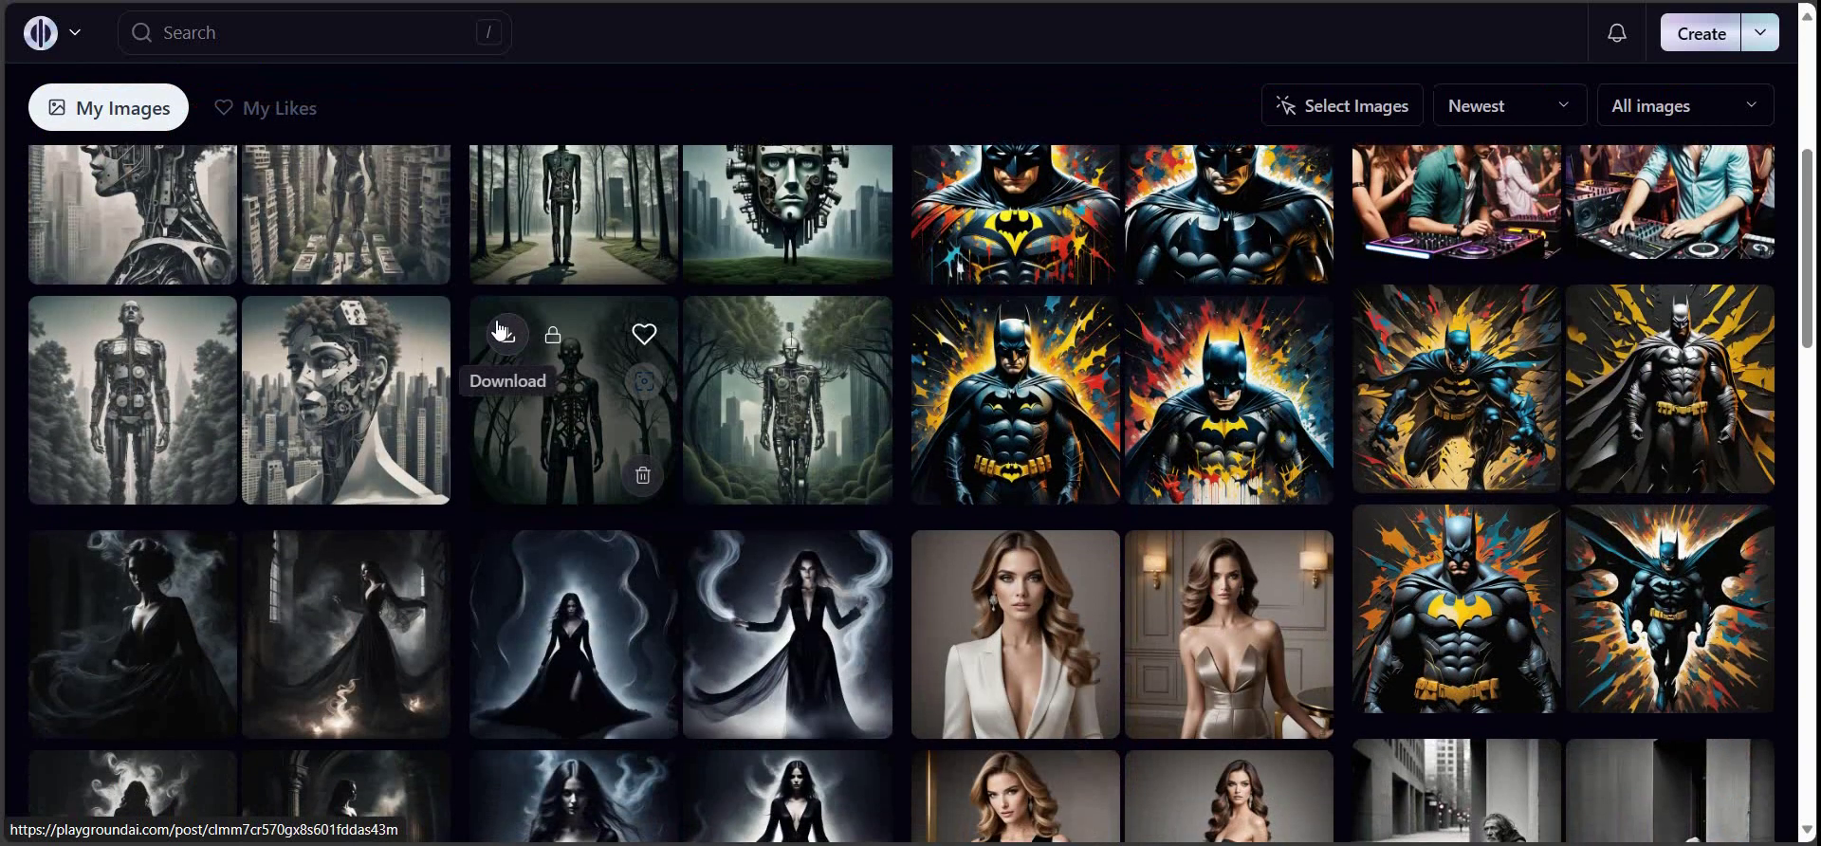
pyautogui.scroll(-5, 516, 285)
pyautogui.moveTo(515, 281)
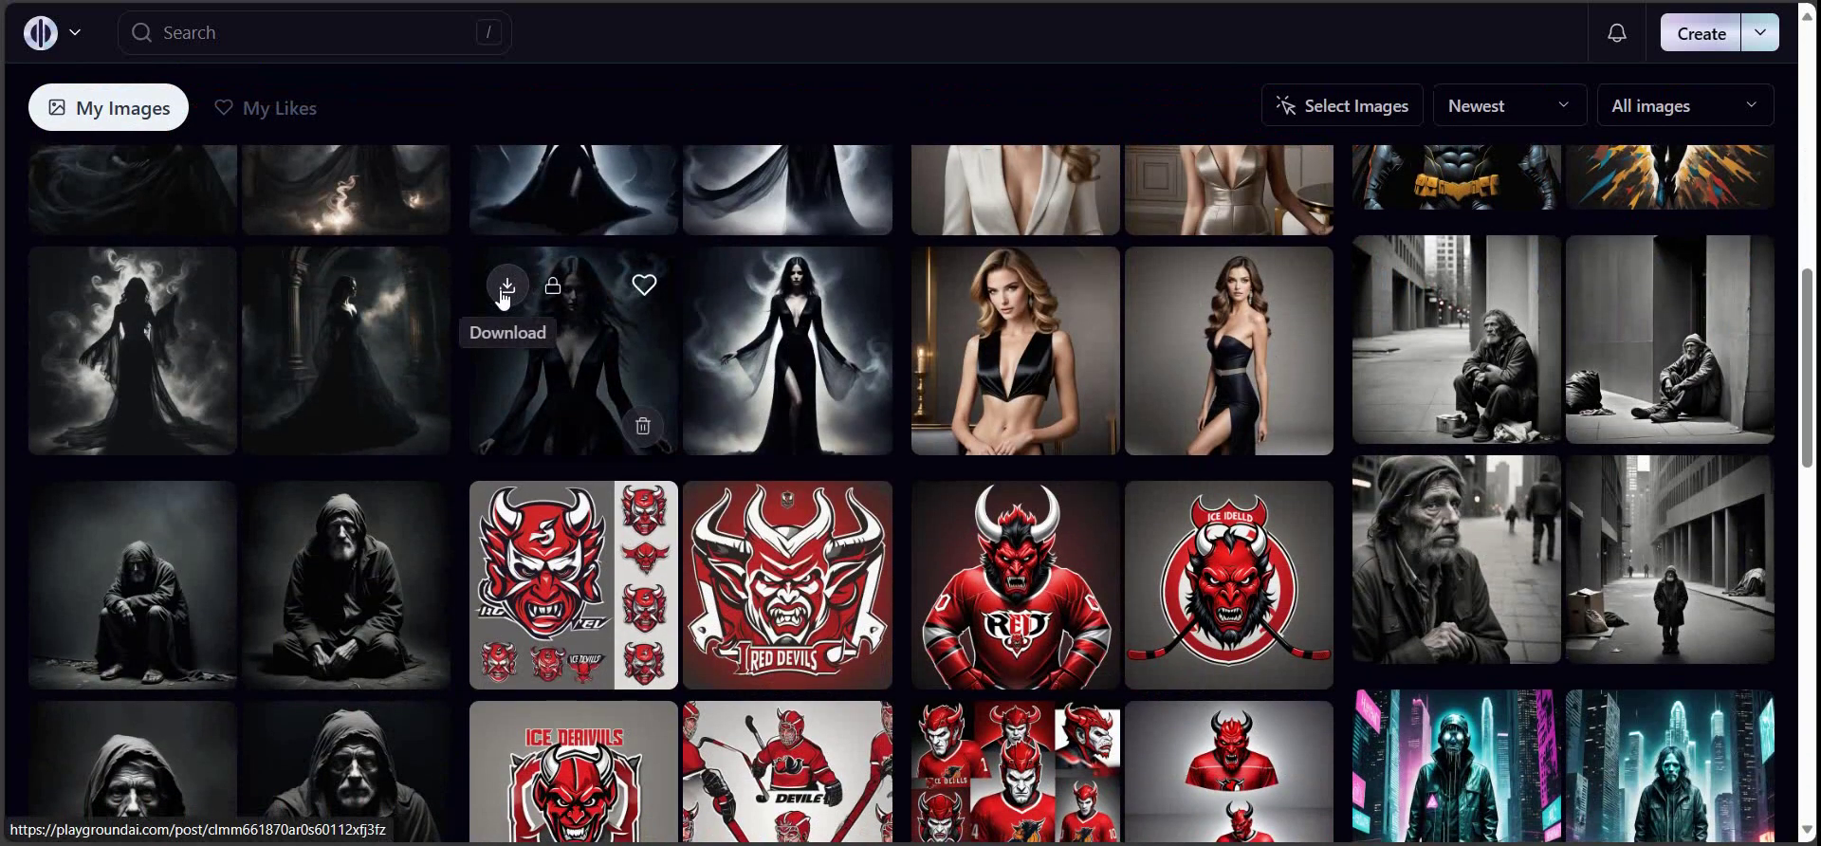
pyautogui.scroll(-3, 432, 294)
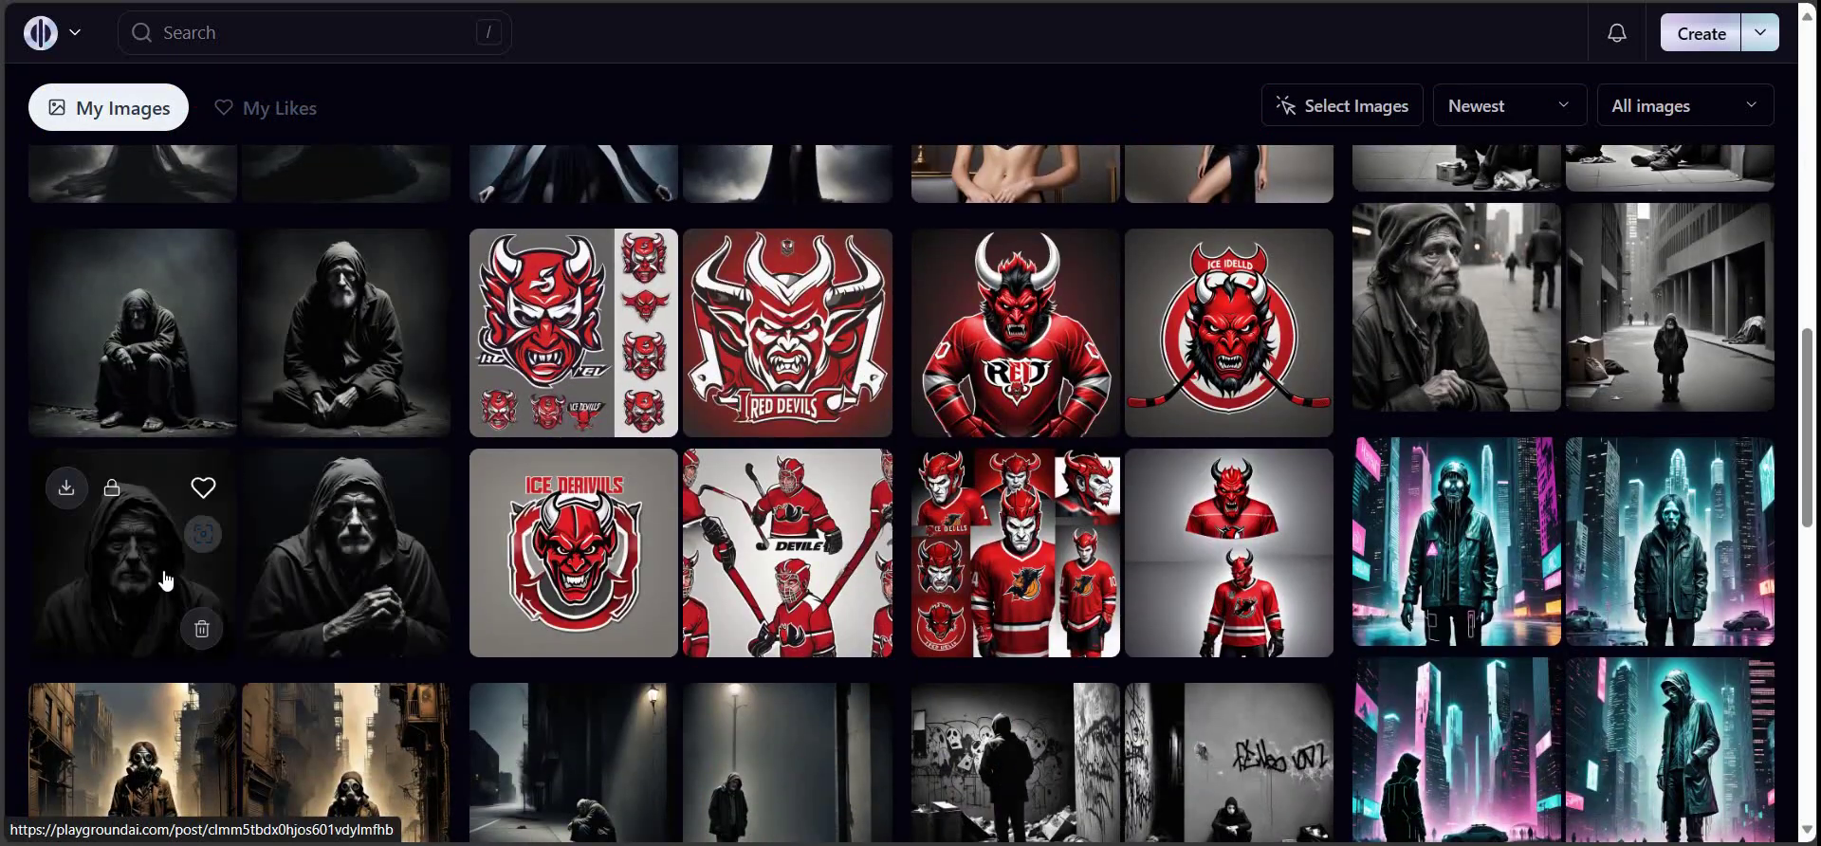
pyautogui.click(166, 574)
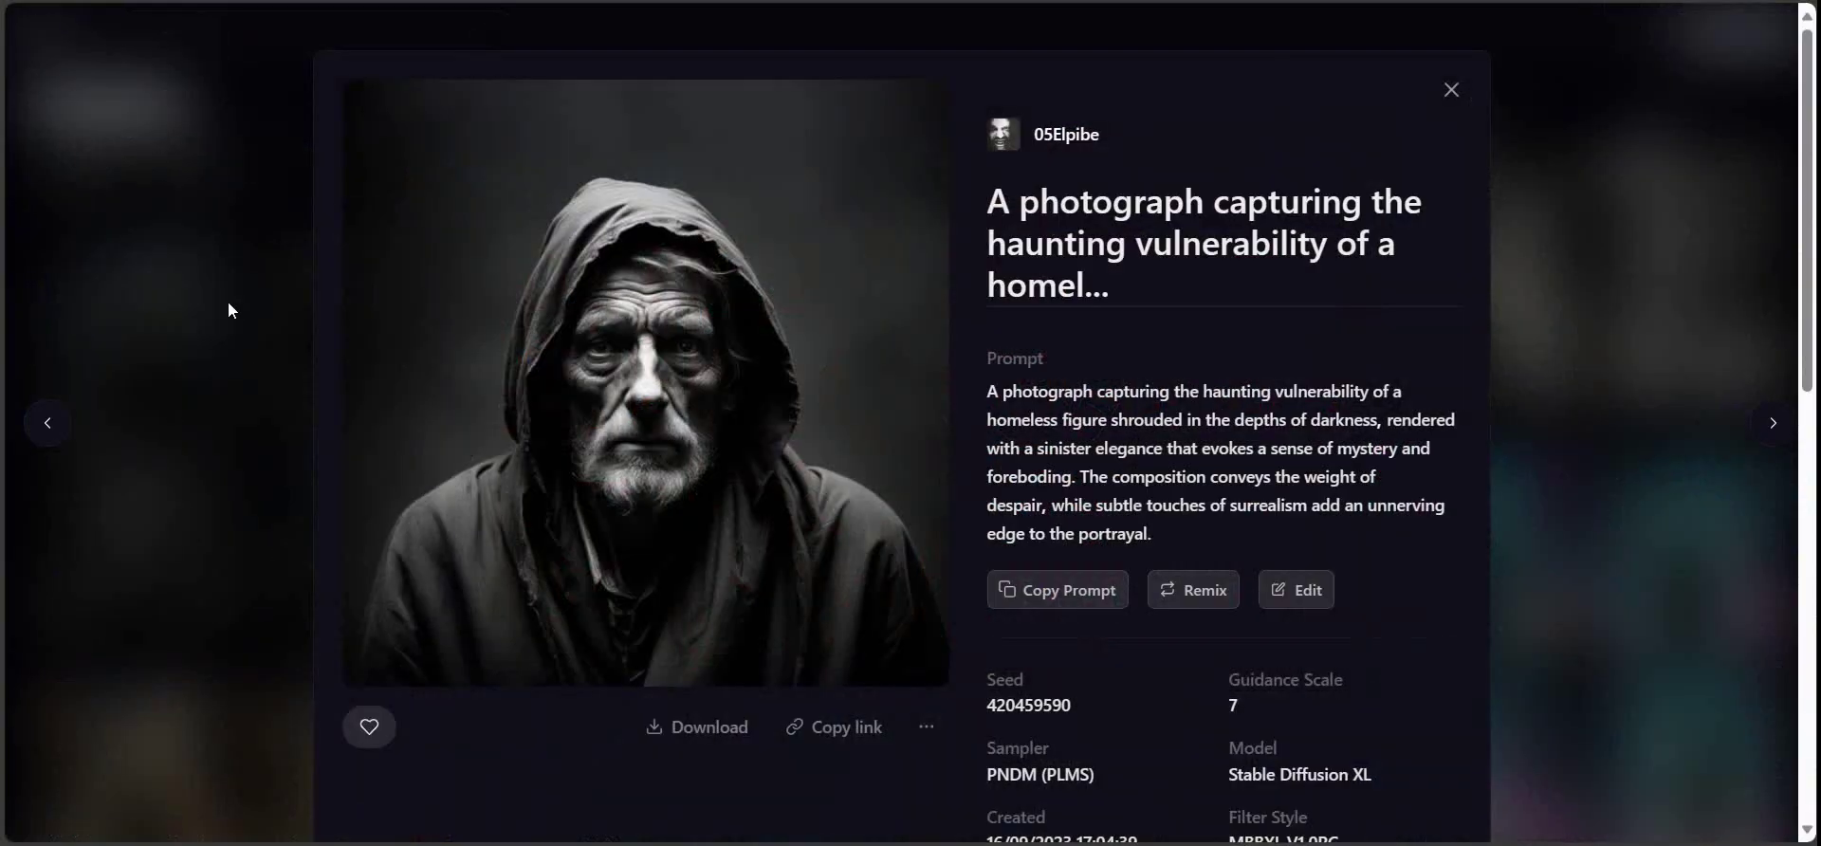
# Step: Copy the prompt of the hooded homeless man's portrait
pyautogui.click(1062, 594)
pyautogui.hotkey('ctrl', 'Tab')
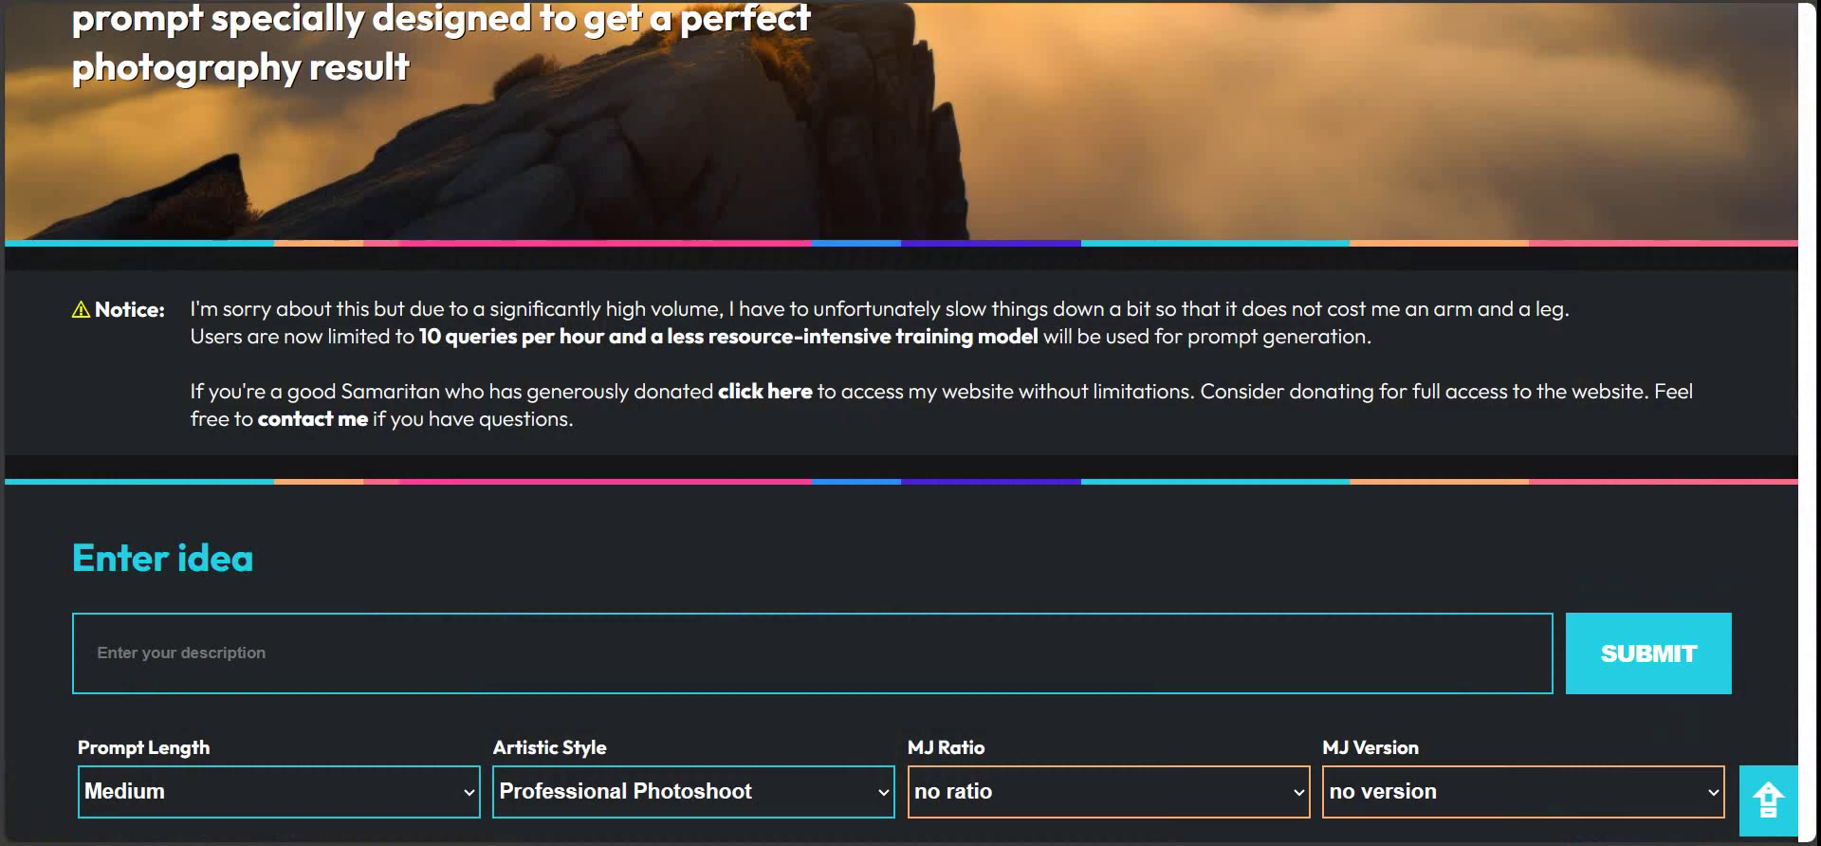
pyautogui.hotkey('ctrl', 'shift', 'Tab')
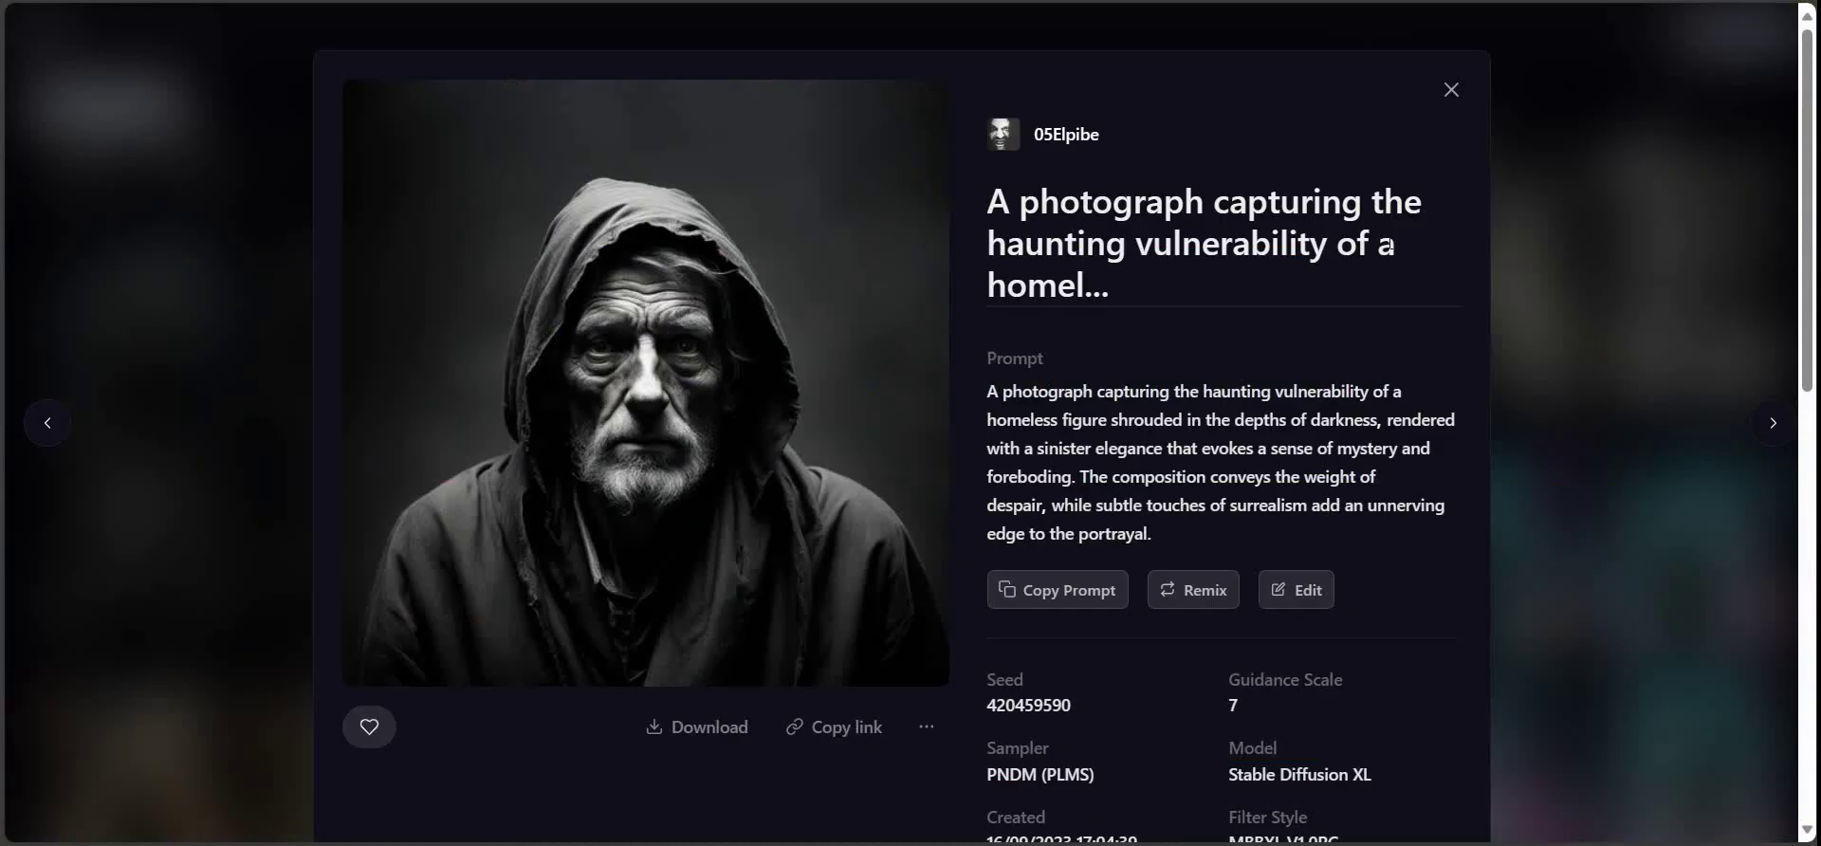
pyautogui.hotkey('ctrl', 'Tab')
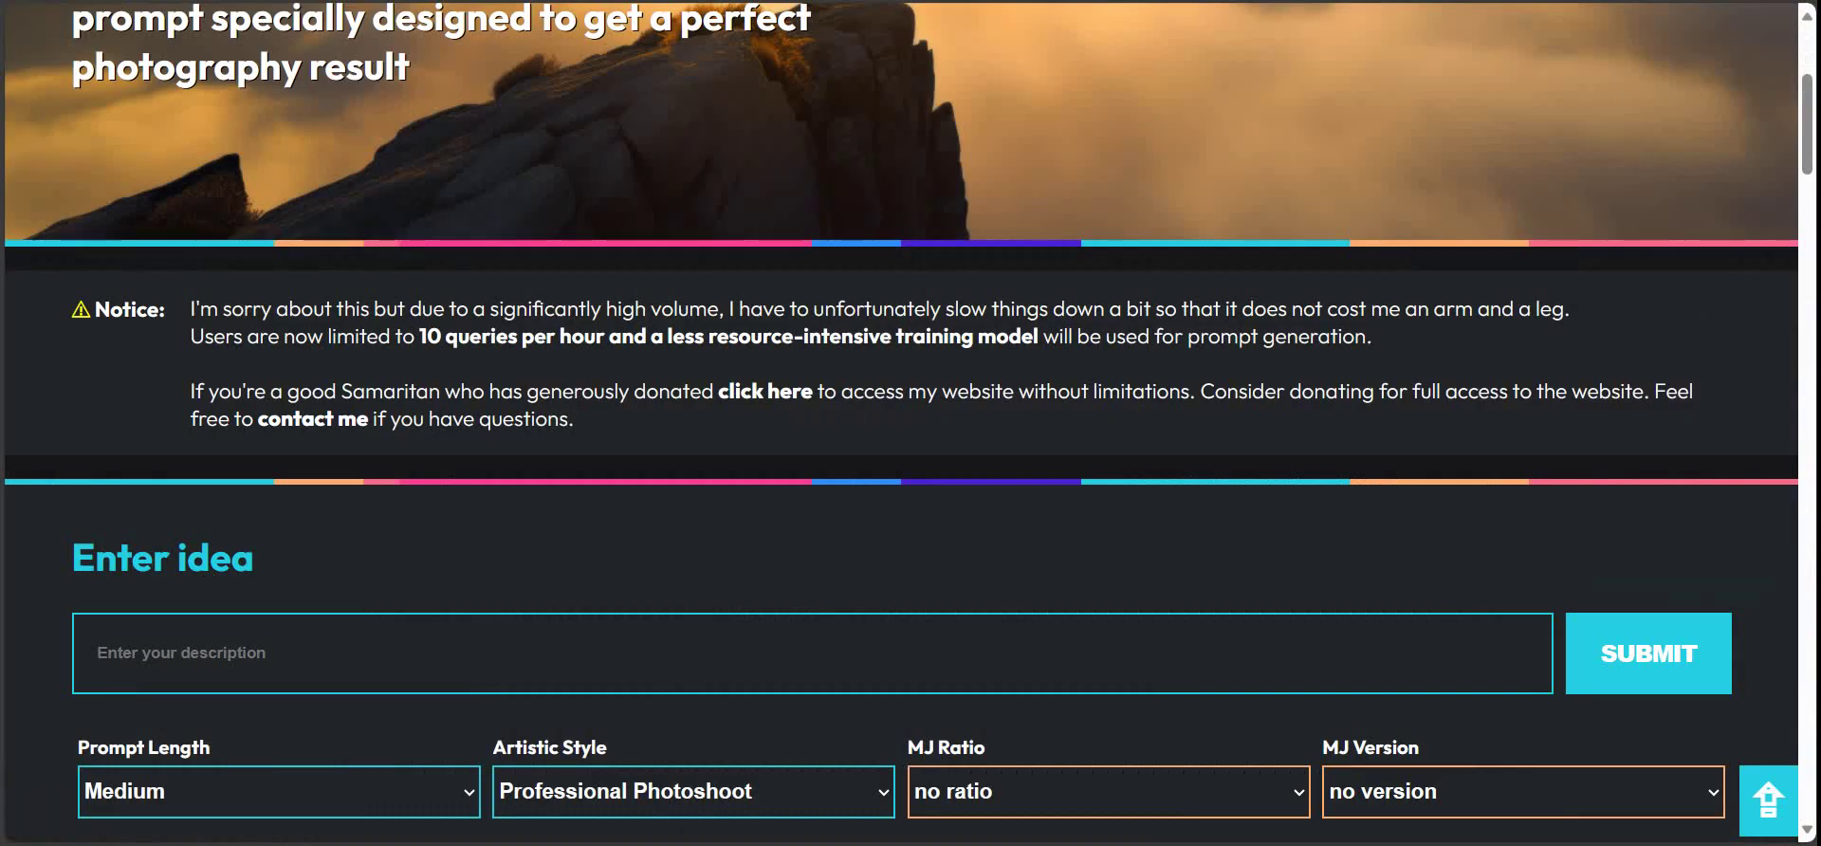
pyautogui.hotkey('ctrl', 'shift', 'Tab')
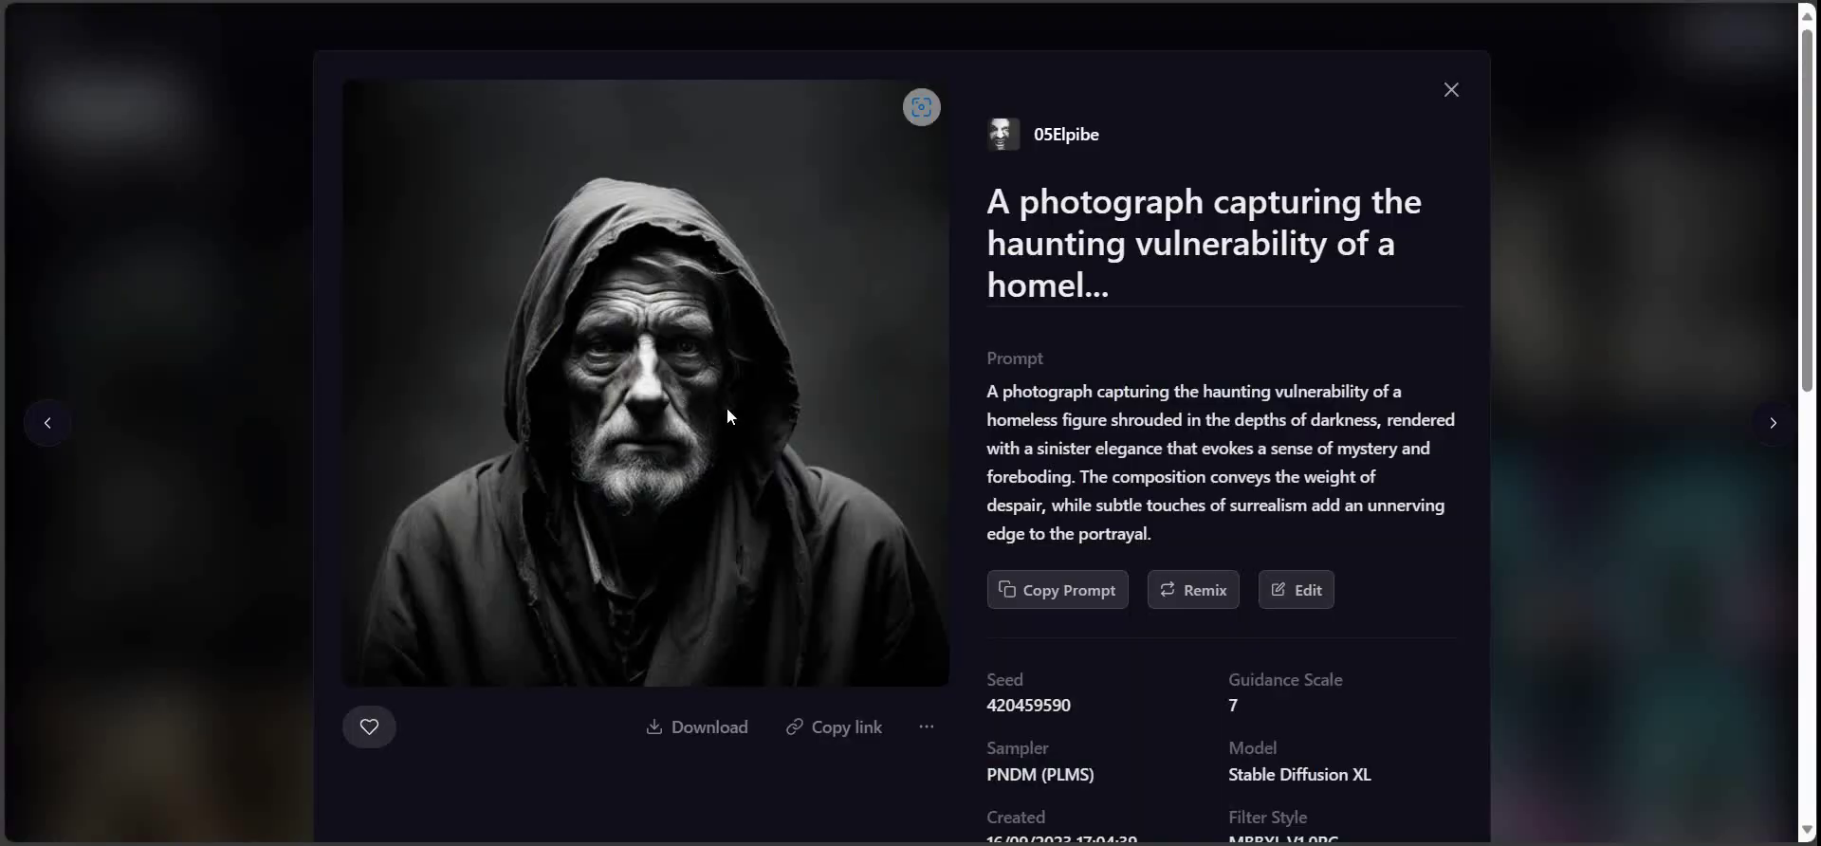
pyautogui.click(1069, 598)
# Step: Switch to Leonardo.Ai and replace the spartan warrior prompt with the copied homeless figure prompt
pyautogui.hotkey('ctrl', 'shift', 'Tab')
pyautogui.hotkey('ctrl', 'shift', 'Tab')
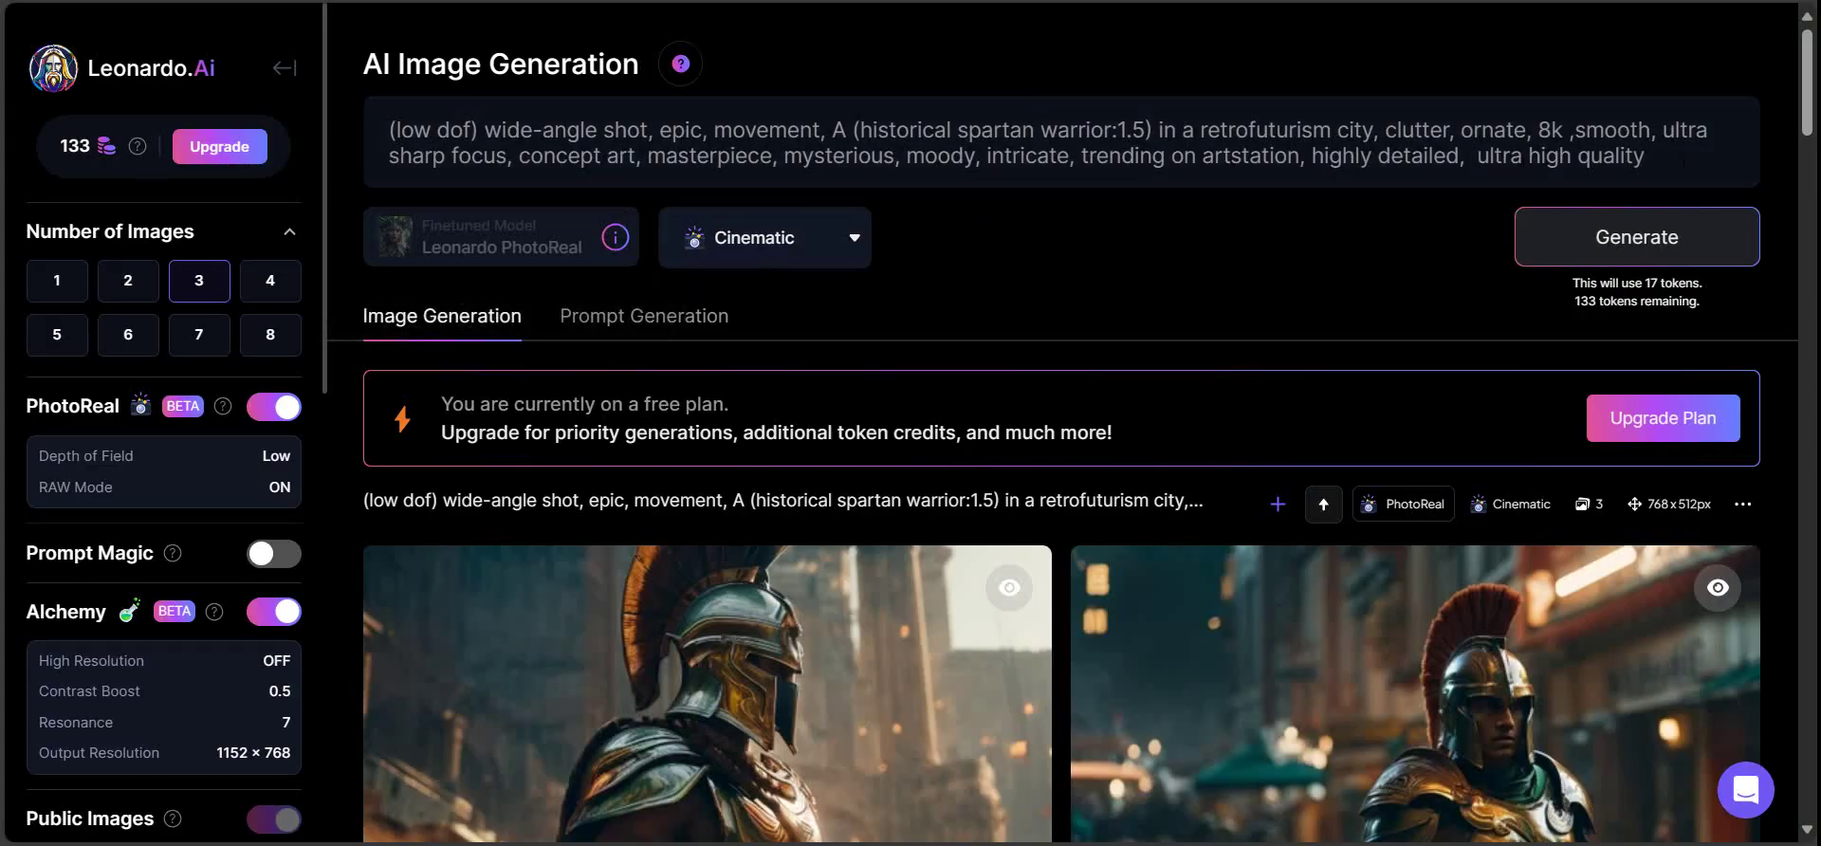
pyautogui.moveTo(1683, 159); pyautogui.dragTo(38, 10)
pyautogui.rightClick(1100, 161)
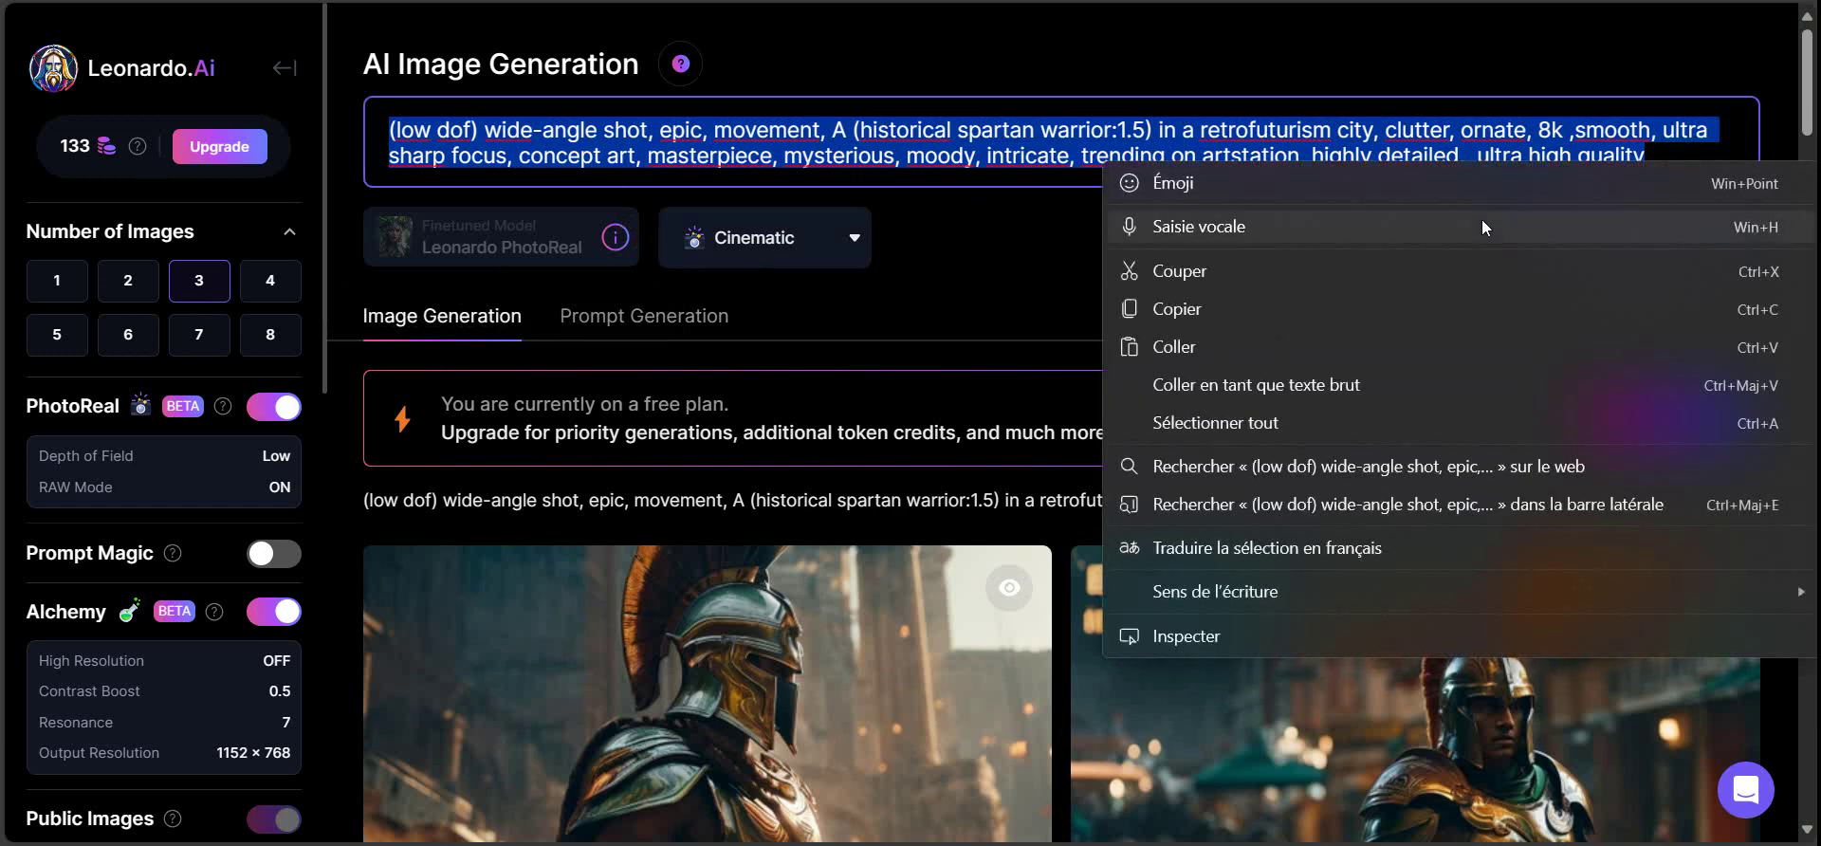
pyautogui.click(1206, 346)
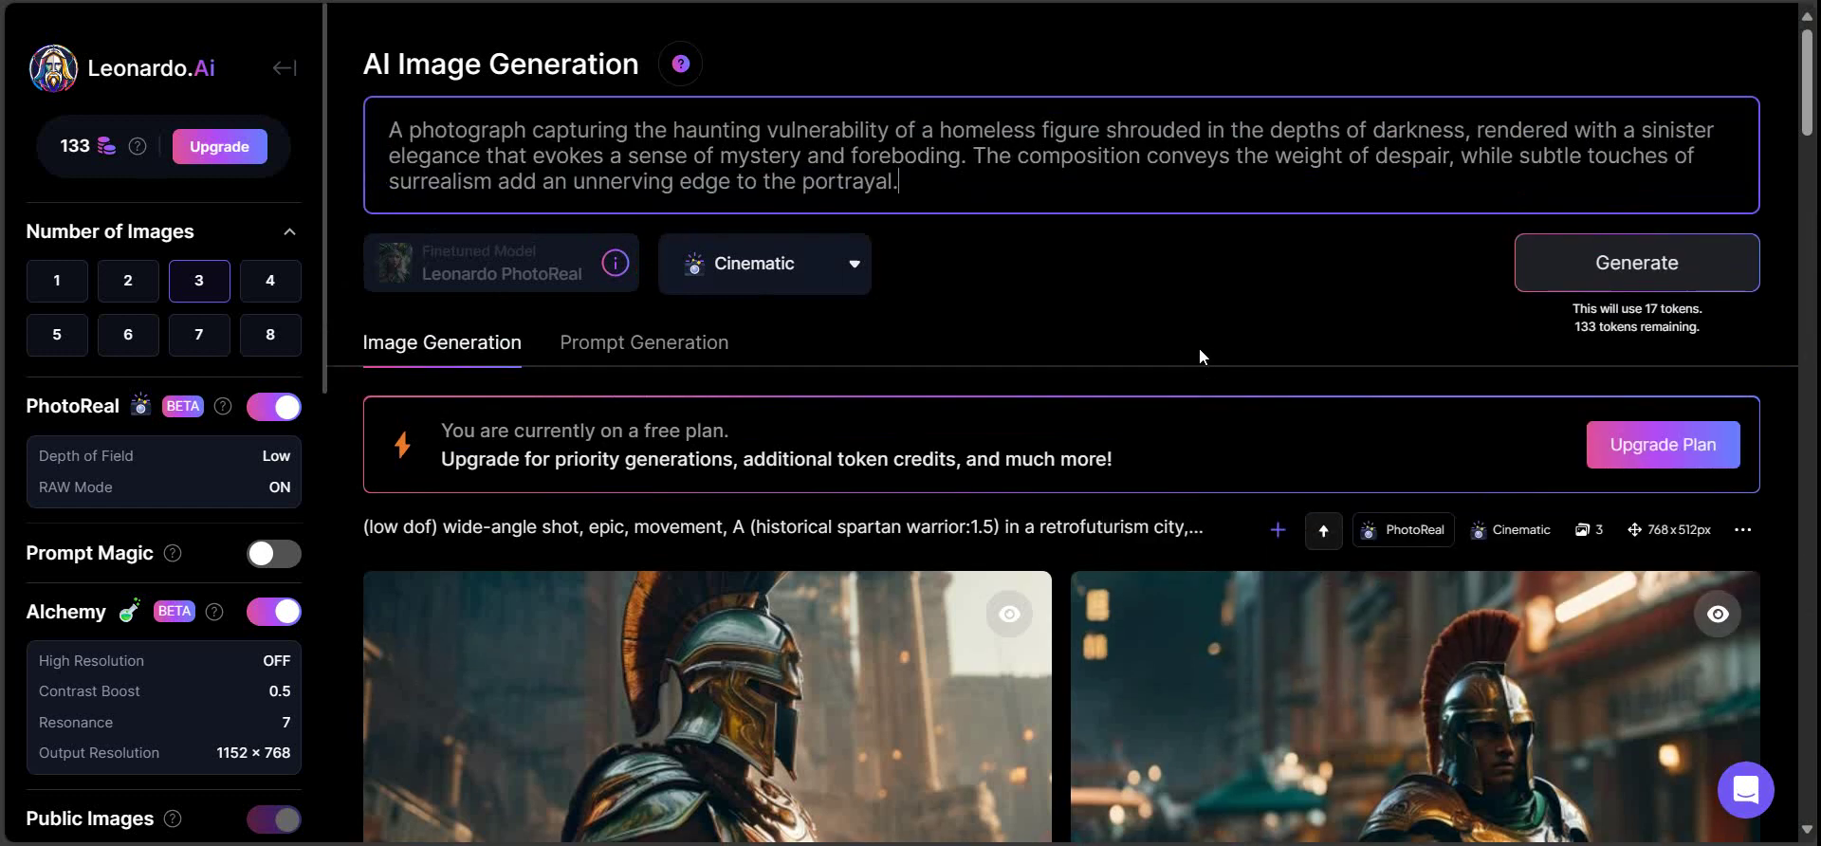
# Step: Check the available PhotoReal styles, keep Cinematic, and generate three images from the homeless figure prompt
pyautogui.click(853, 276)
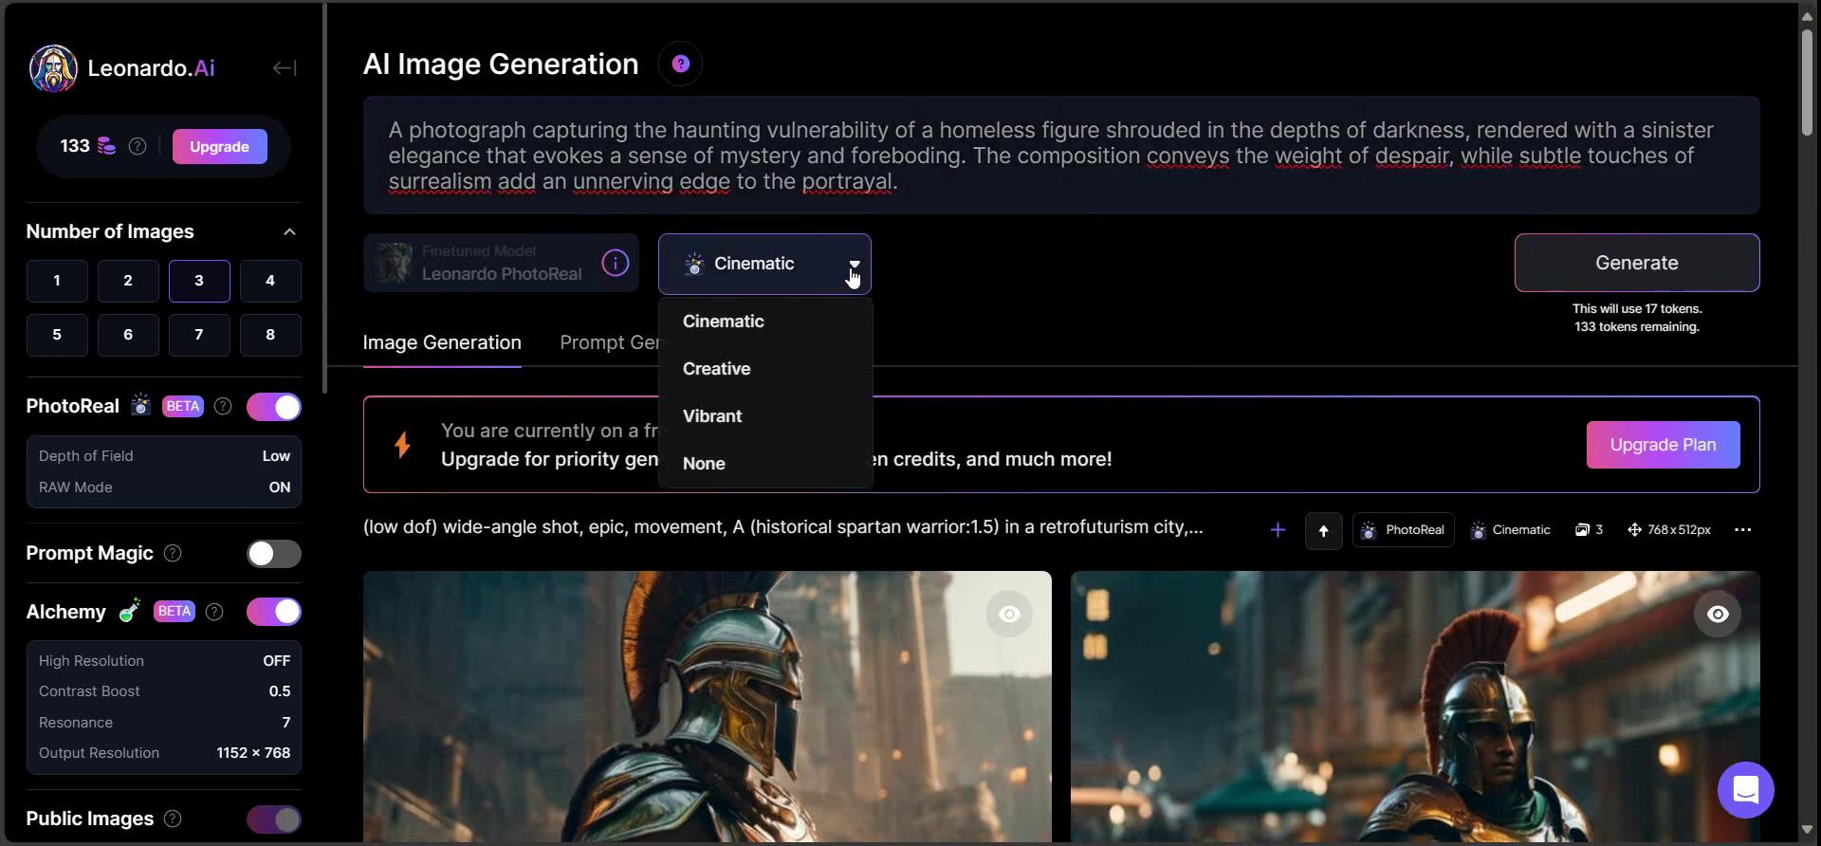
pyautogui.click(853, 274)
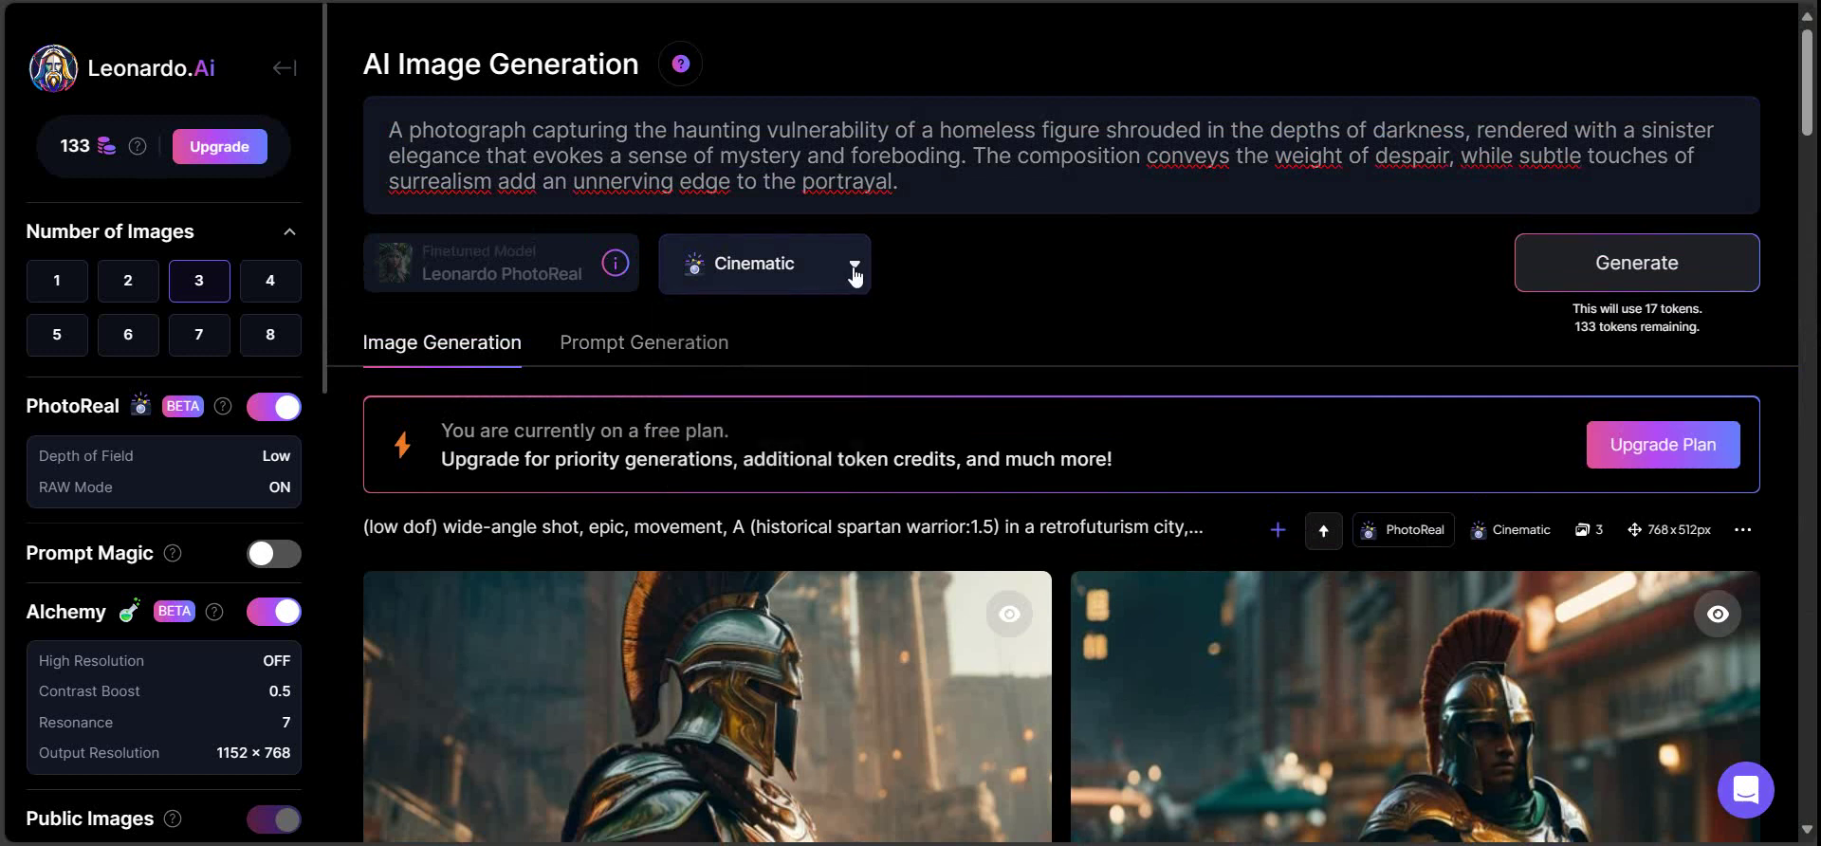
pyautogui.click(1644, 272)
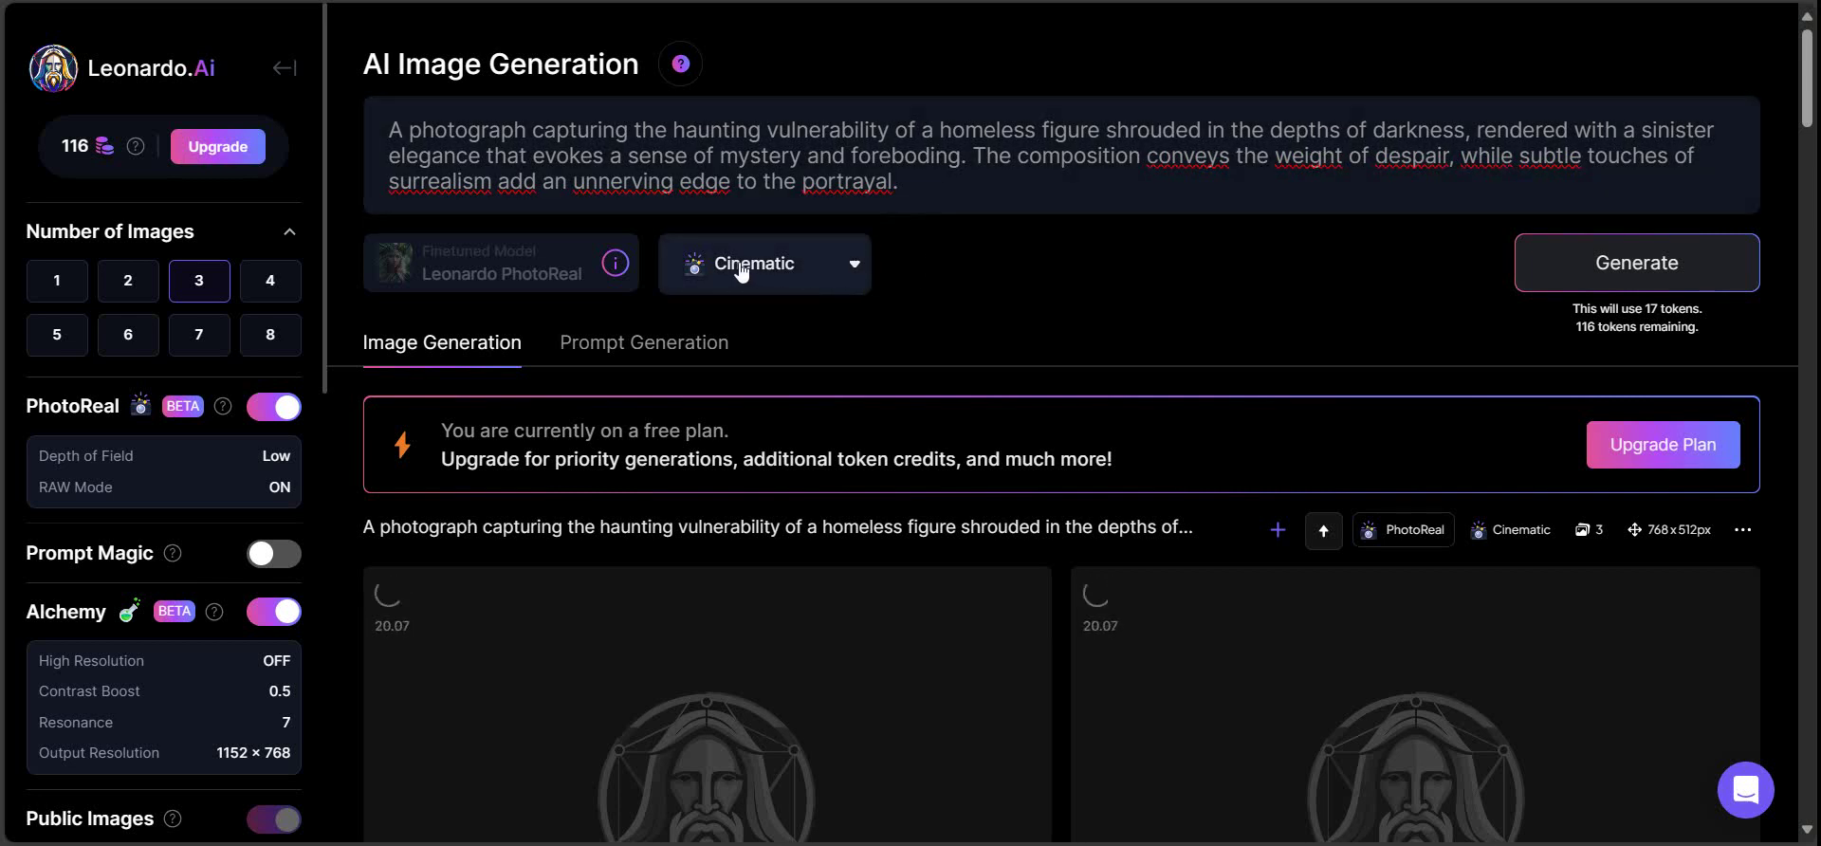
pyautogui.scroll(-3, 777, 299)
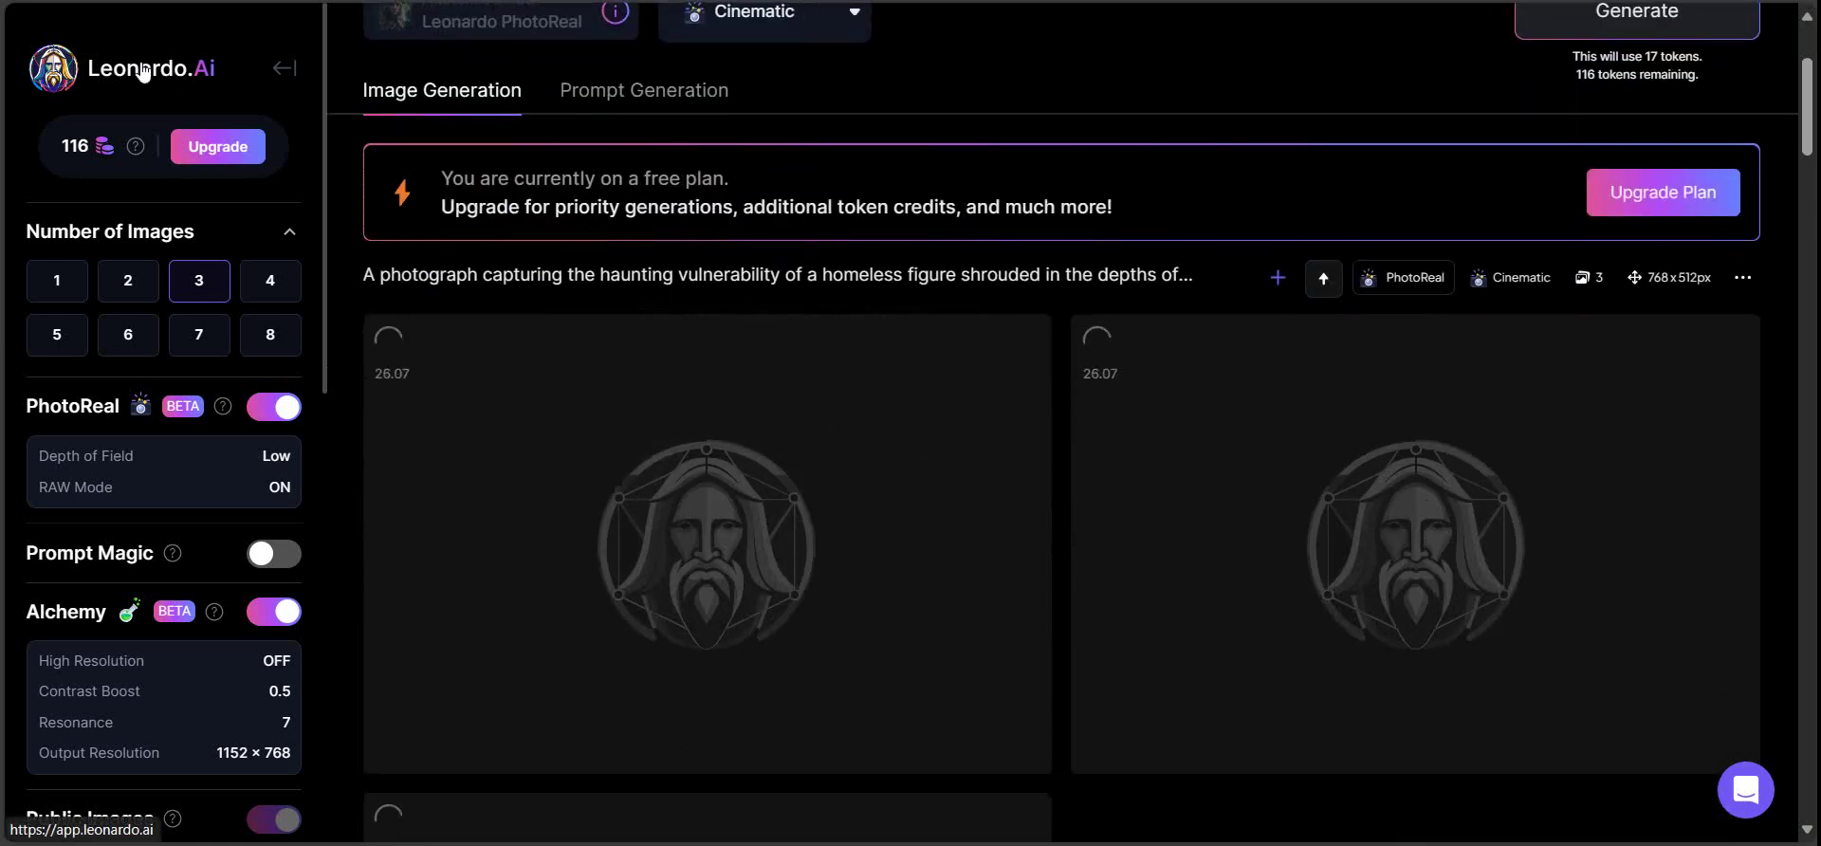
# Step: Review the image generation settings, switch to the photography prompt generator site and look over its idea, length, style and randomizer options
pyautogui.scroll(-10, 145, 379)
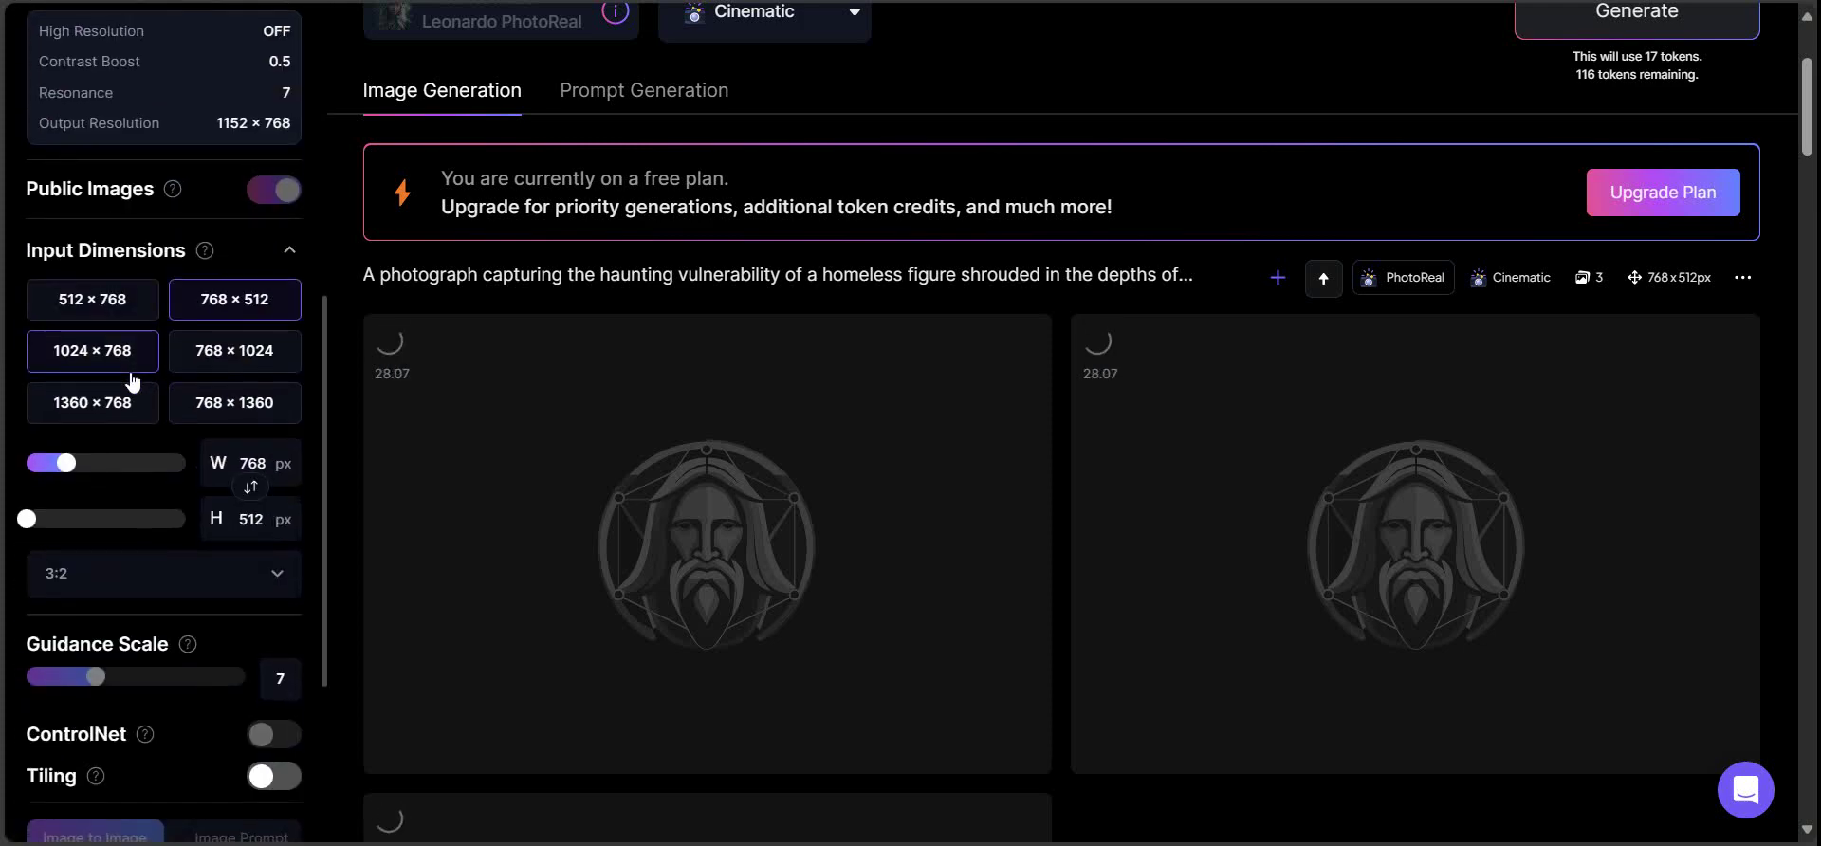
pyautogui.scroll(10, 186, 531)
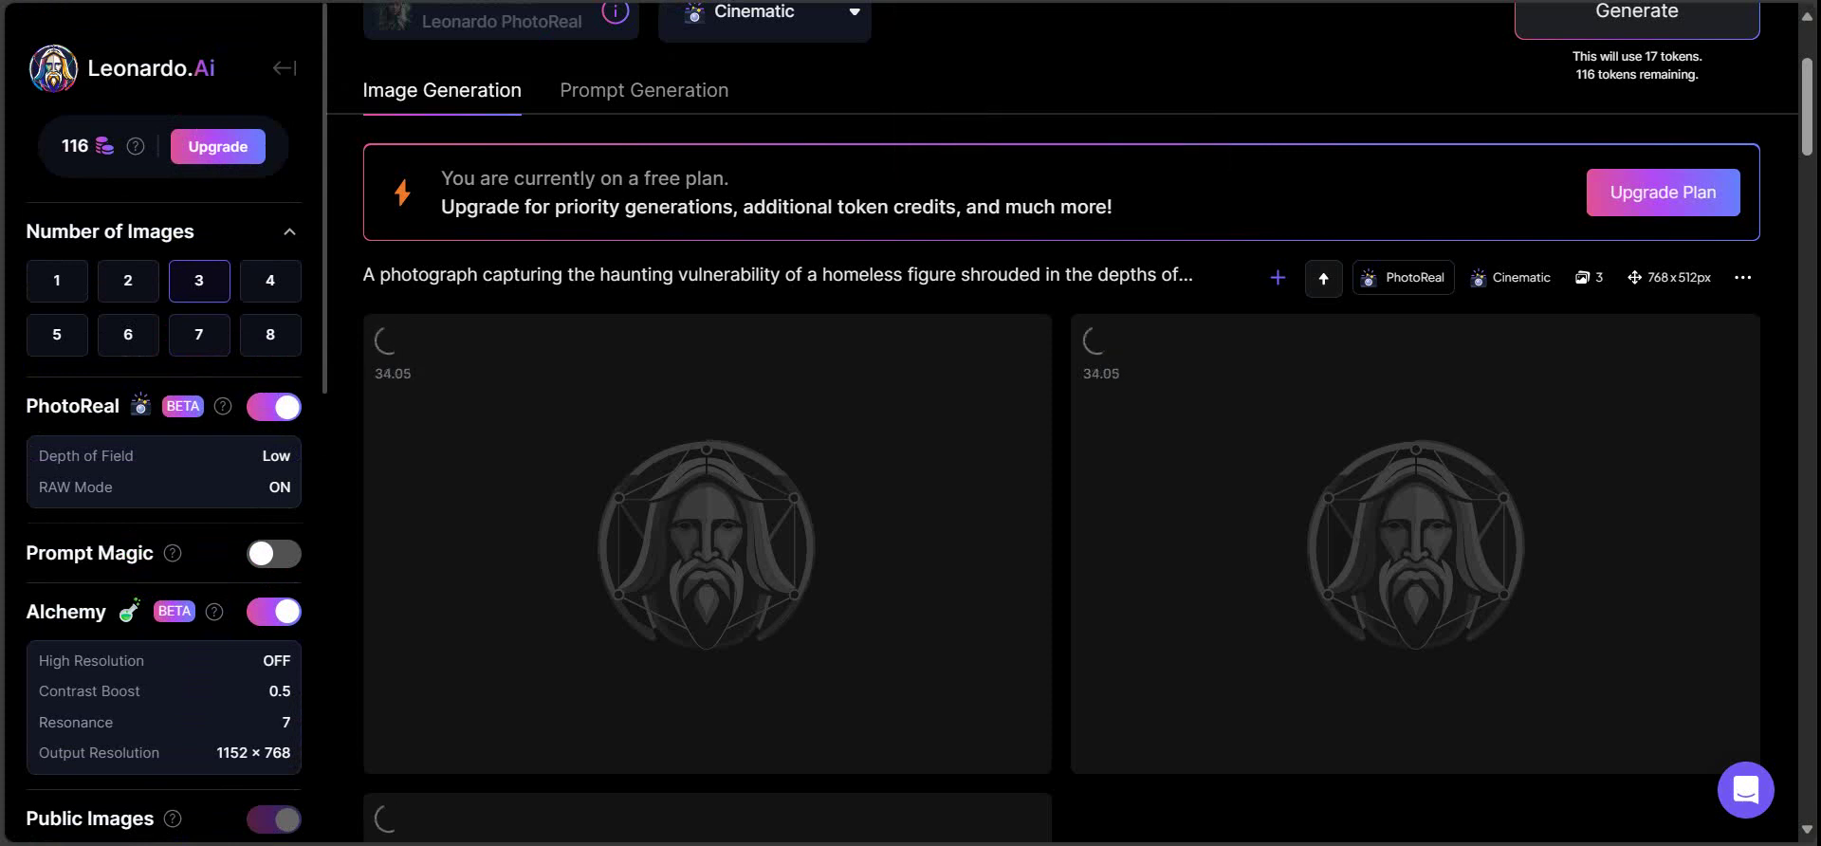
pyautogui.hotkey('ctrl', 'Tab')
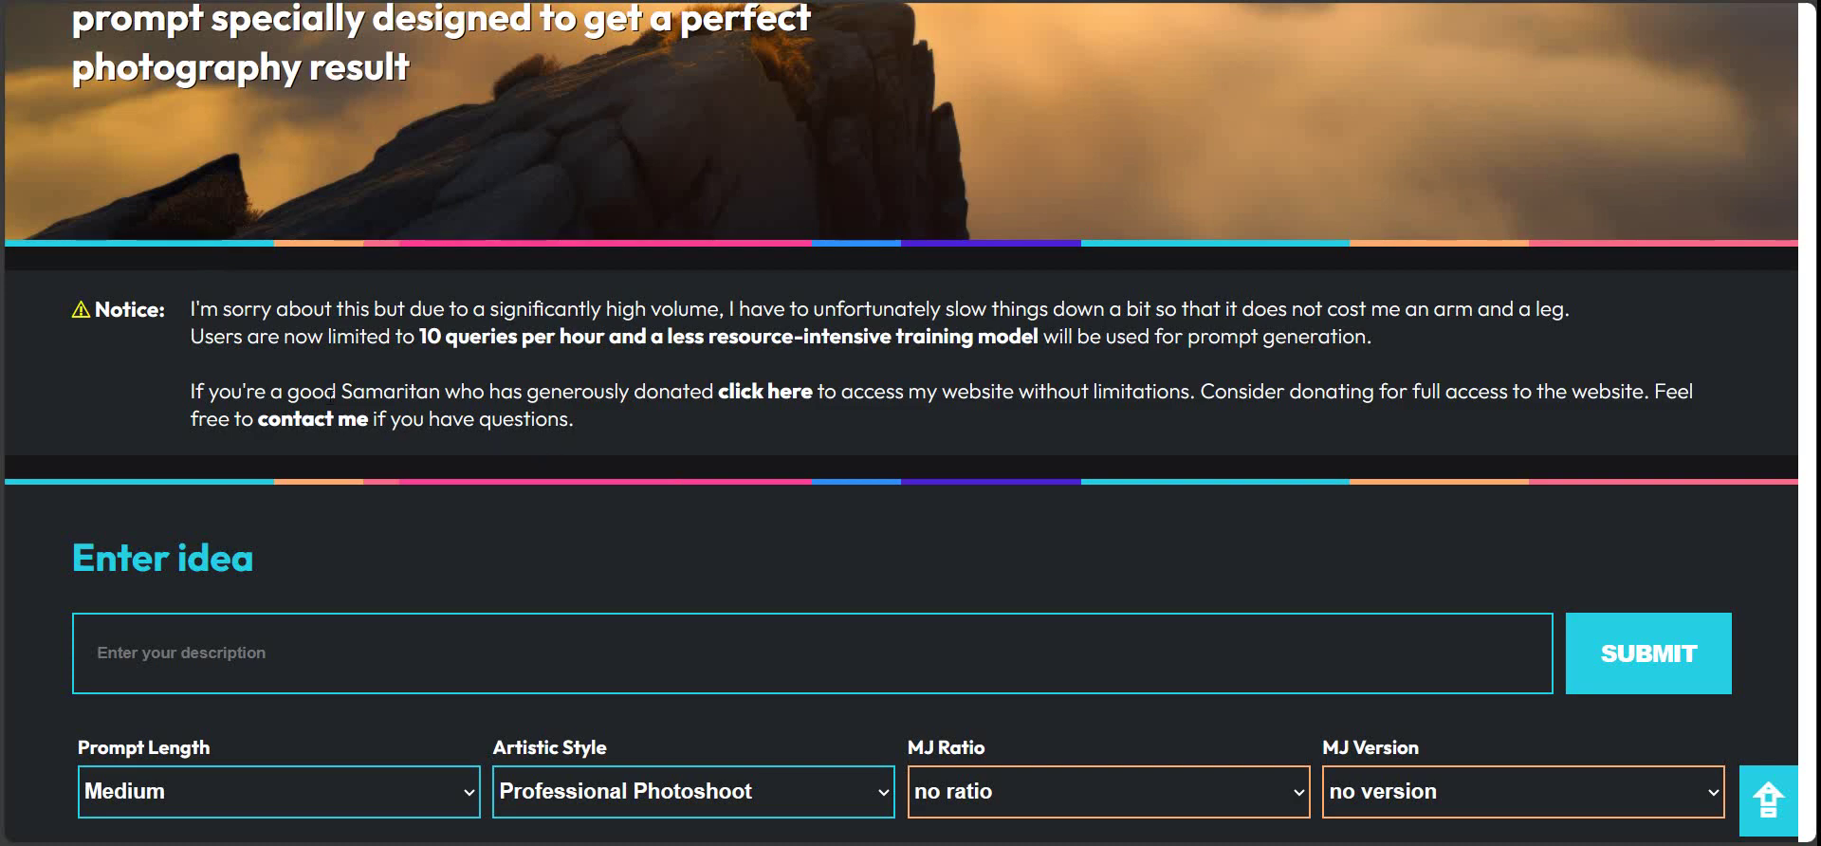
pyautogui.scroll(4, 537, 455)
pyautogui.scroll(-10, 372, 216)
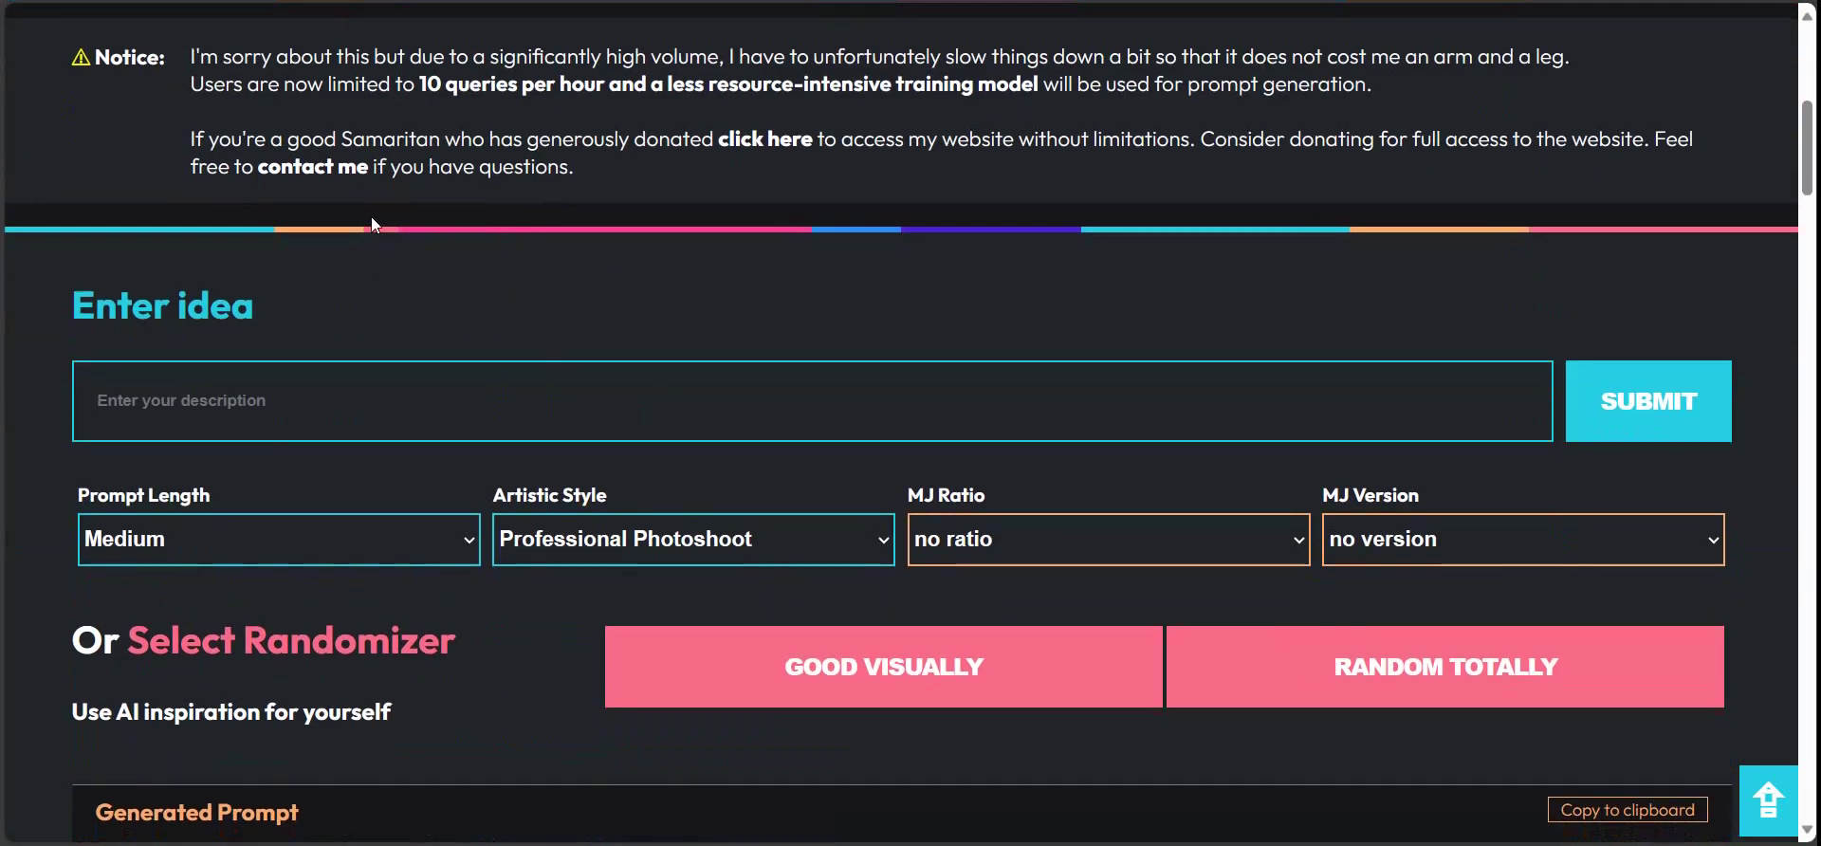
pyautogui.scroll(8, 505, 238)
pyautogui.scroll(4, 468, 237)
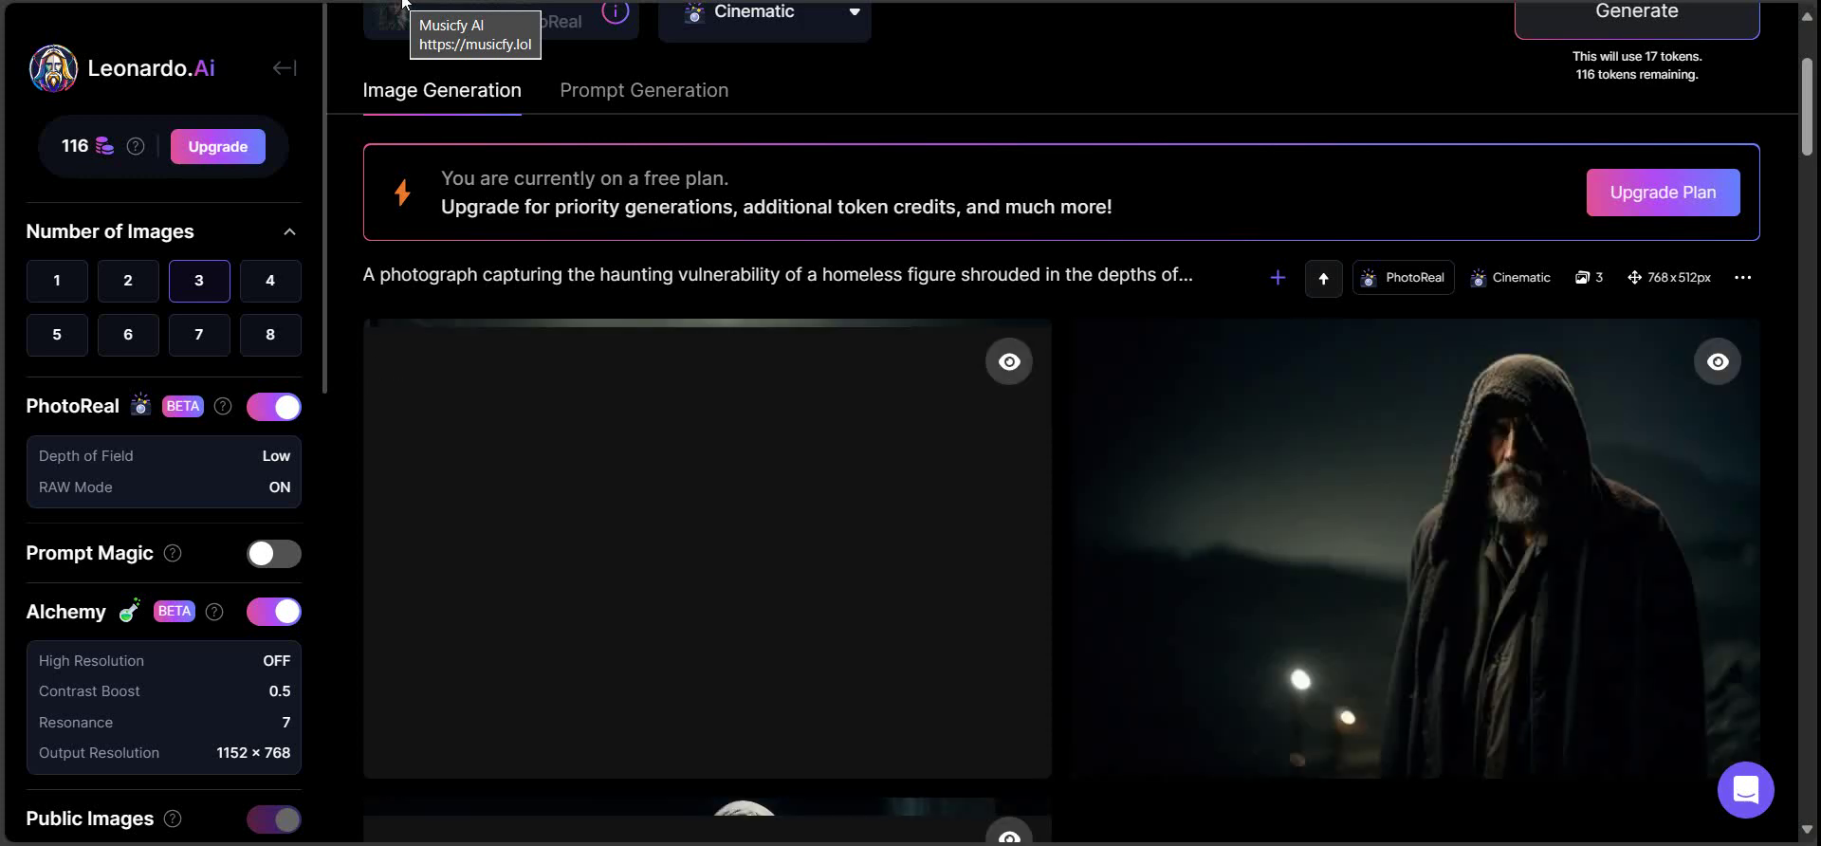
# Step: Inspect the generated image of the hooded man in the brown robe enlarged and at full size, and close it
pyautogui.scroll(-4, 520, 162)
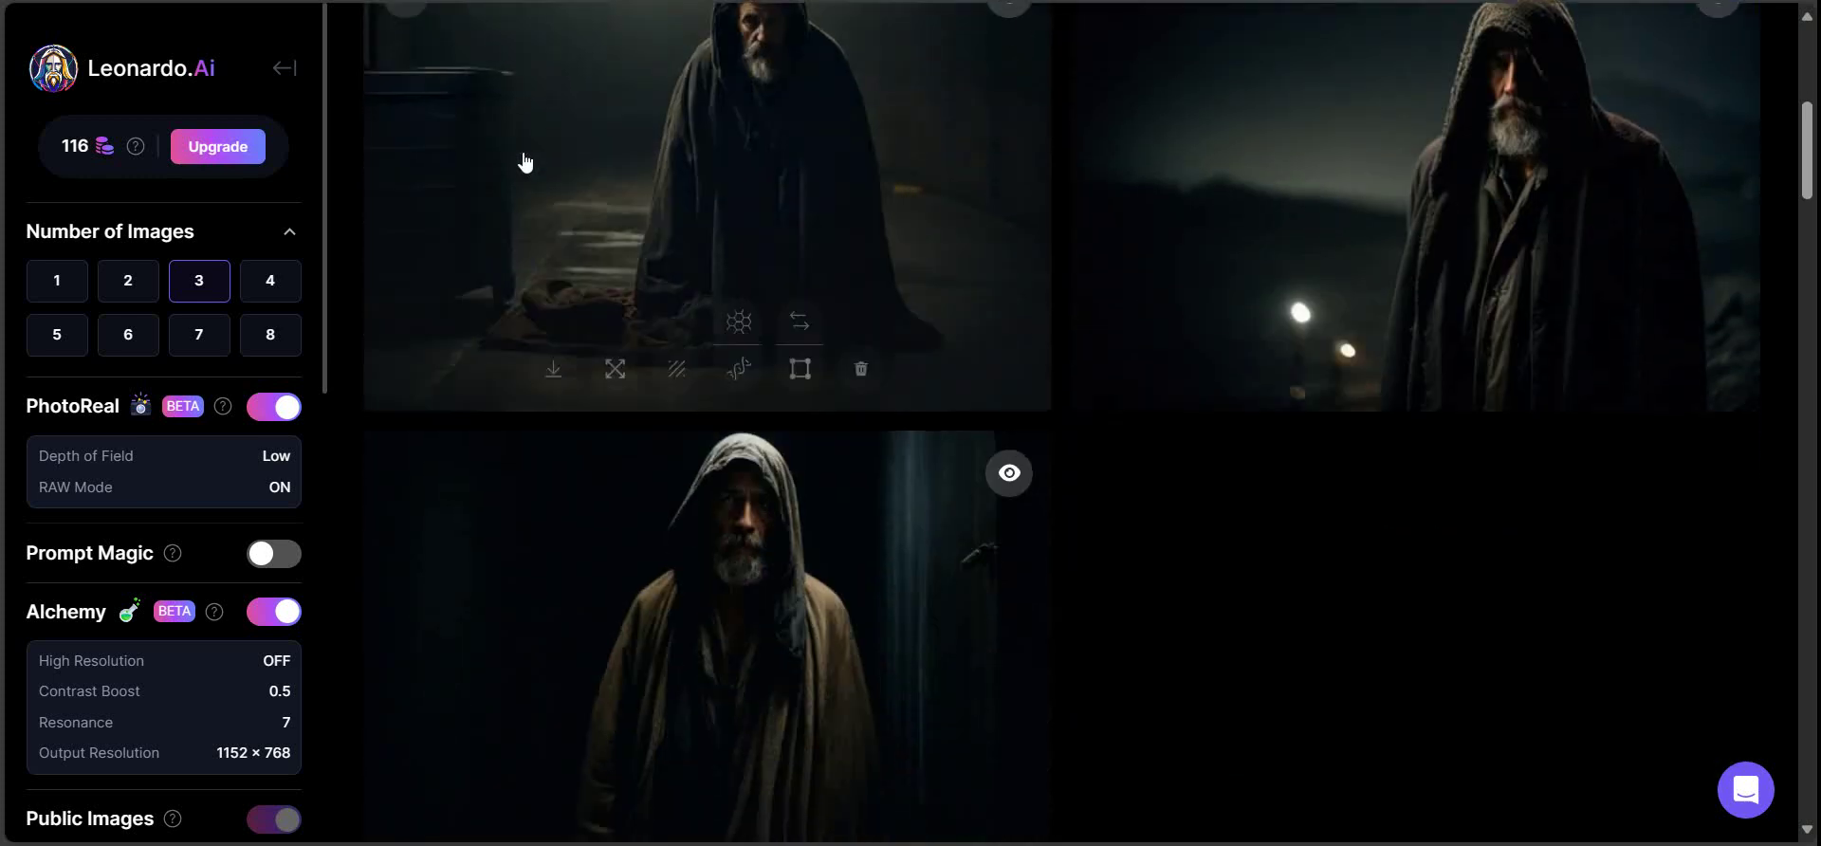
pyautogui.scroll(-3, 668, 477)
pyautogui.click(779, 319)
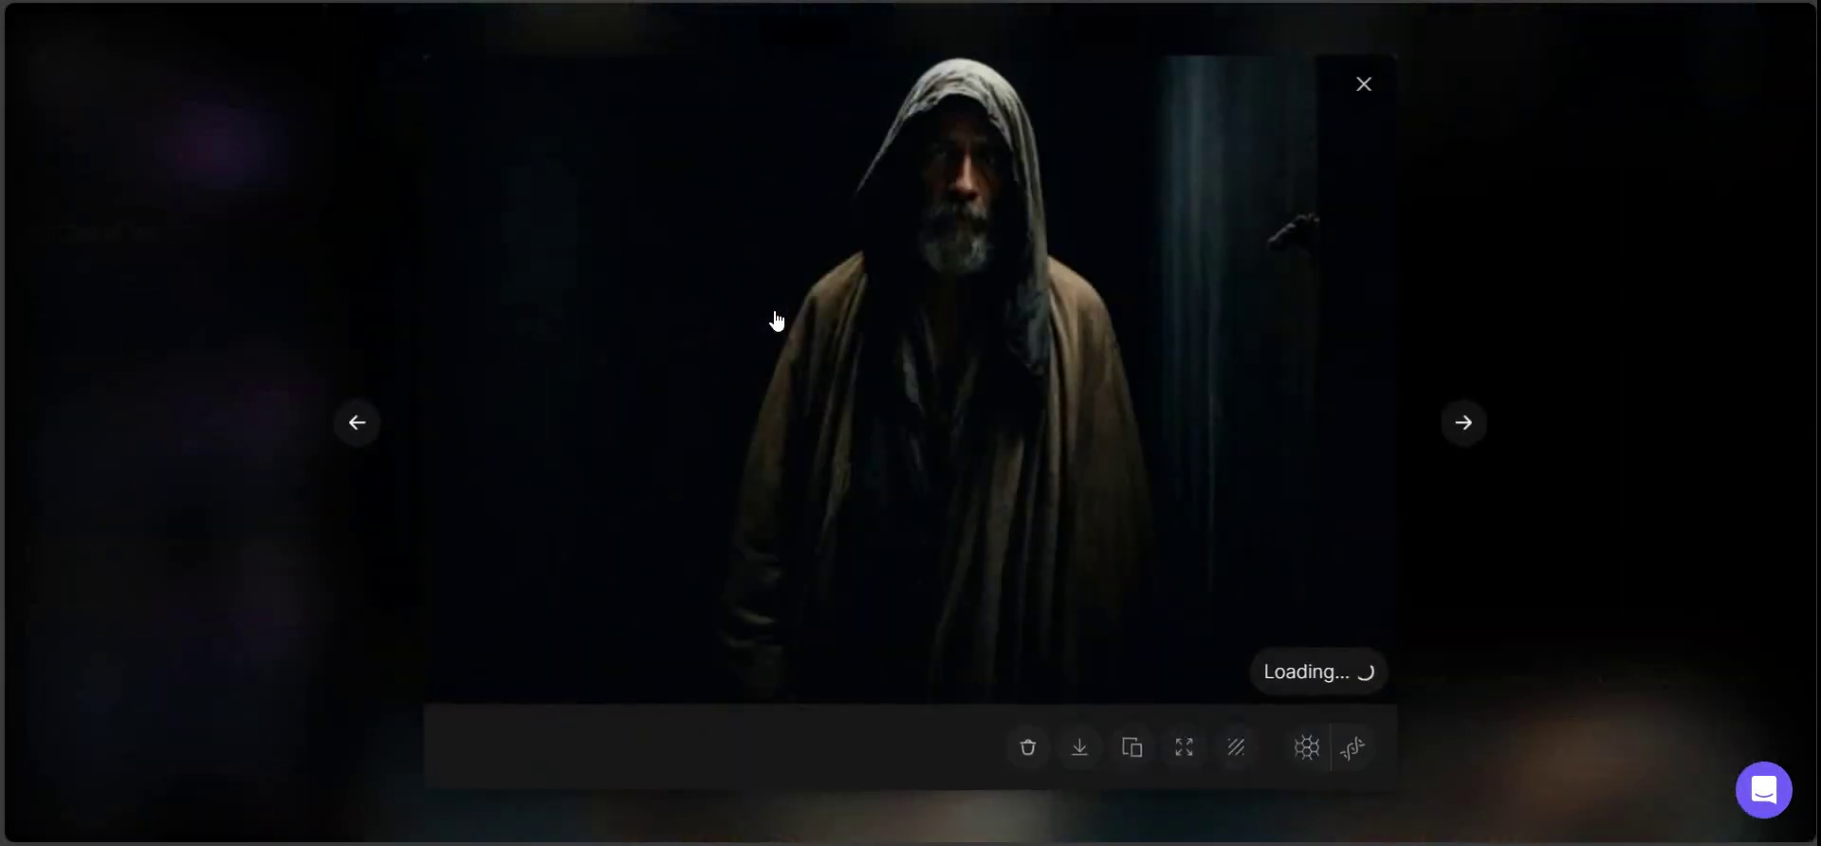
pyautogui.click(967, 247)
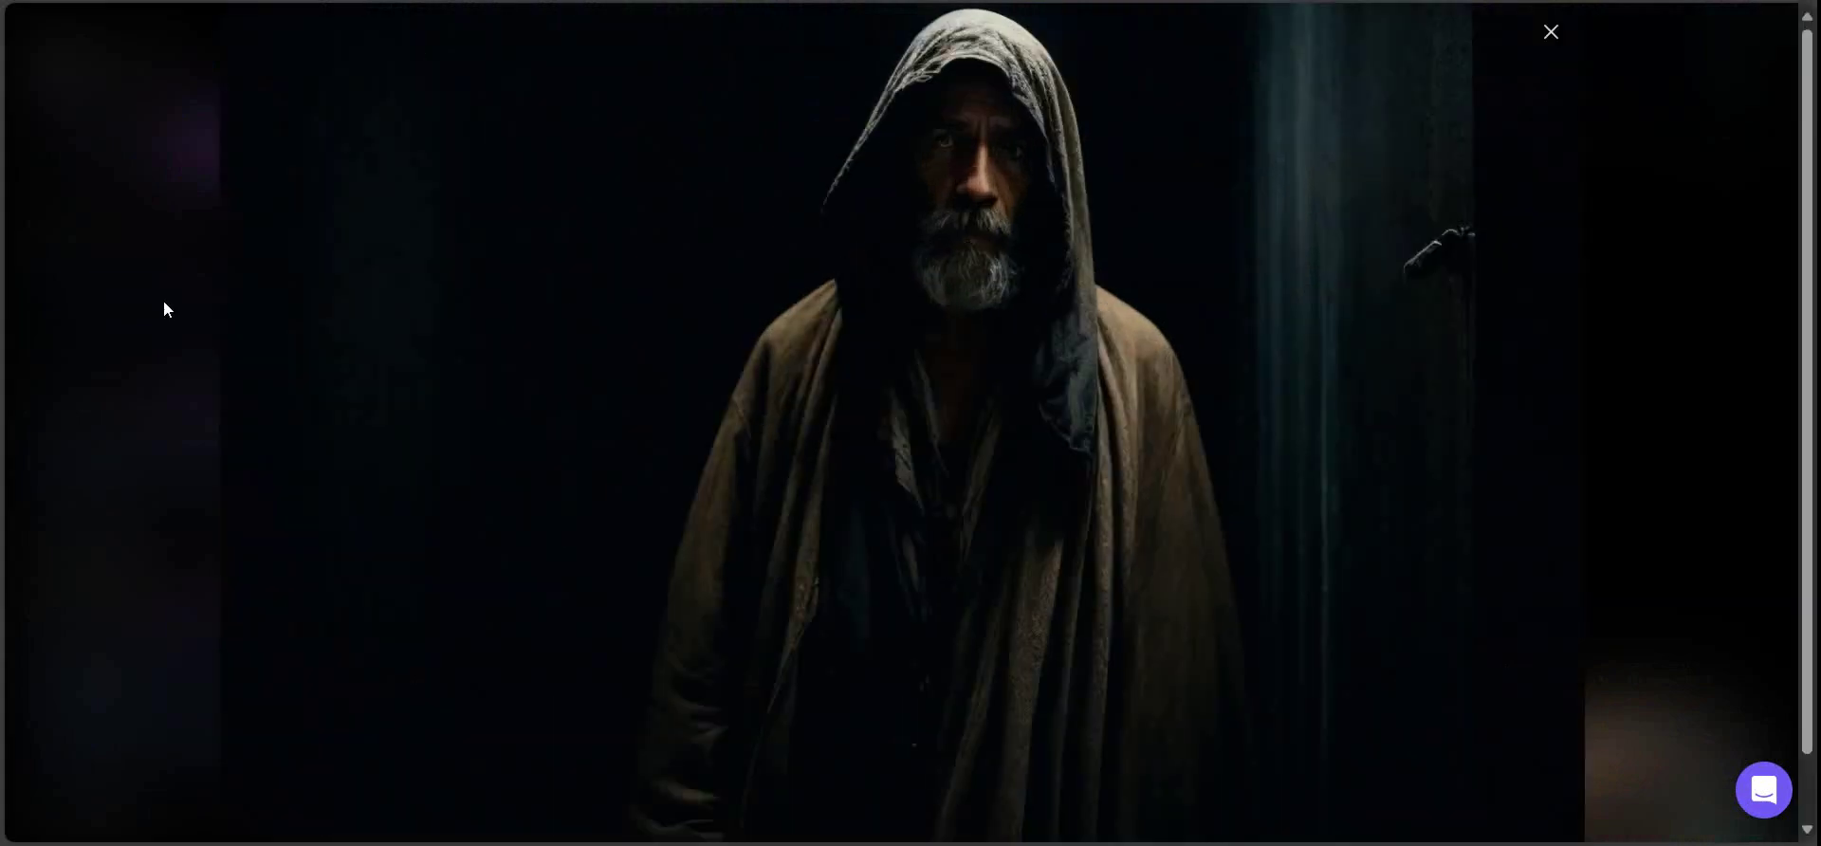
pyautogui.click(980, 357)
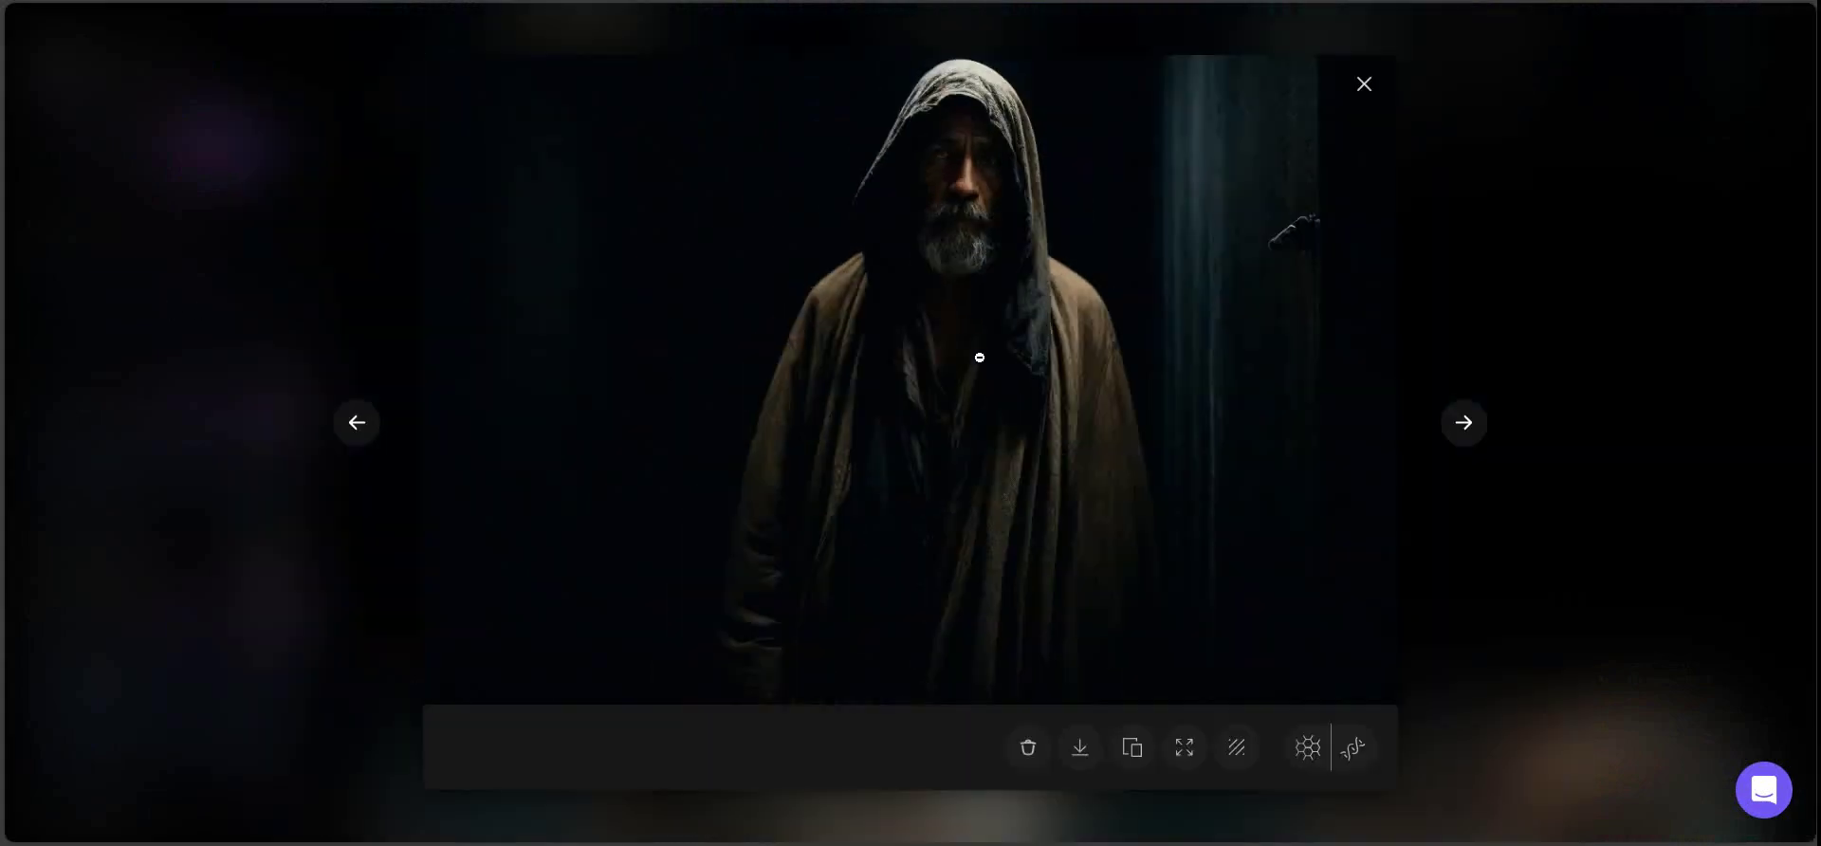
pyautogui.click(1366, 85)
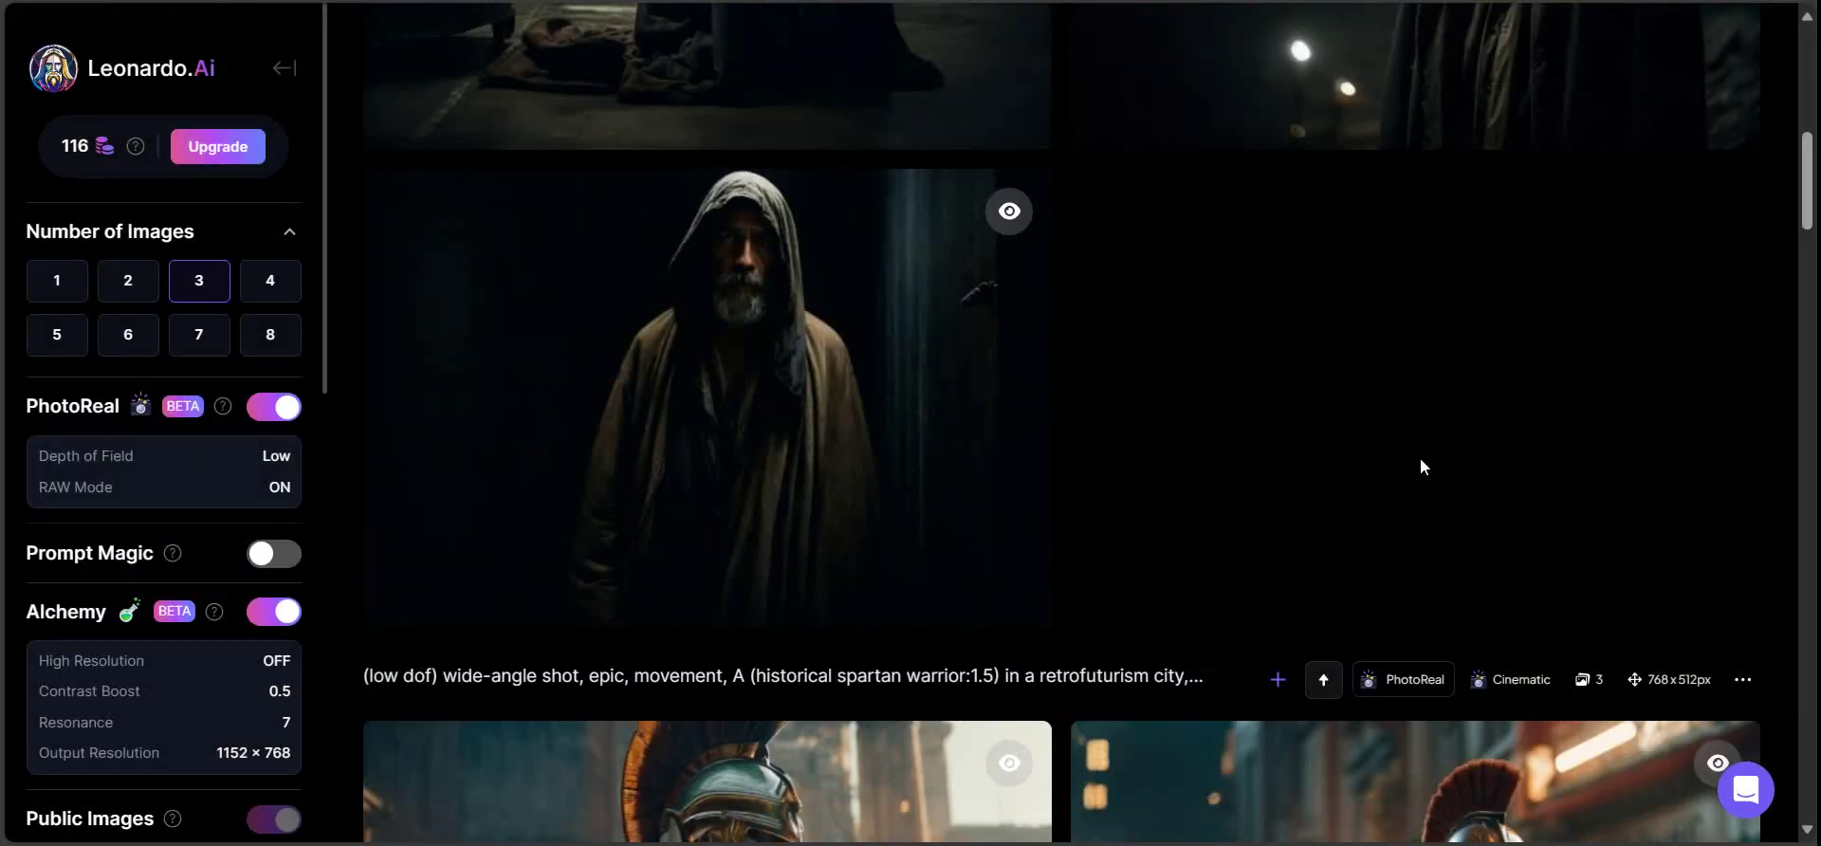
# Step: View the generated night image of the hooded man and the kneeling cloaked figure enlarged, closing each one
pyautogui.scroll(4, 1420, 463)
pyautogui.click(1478, 193)
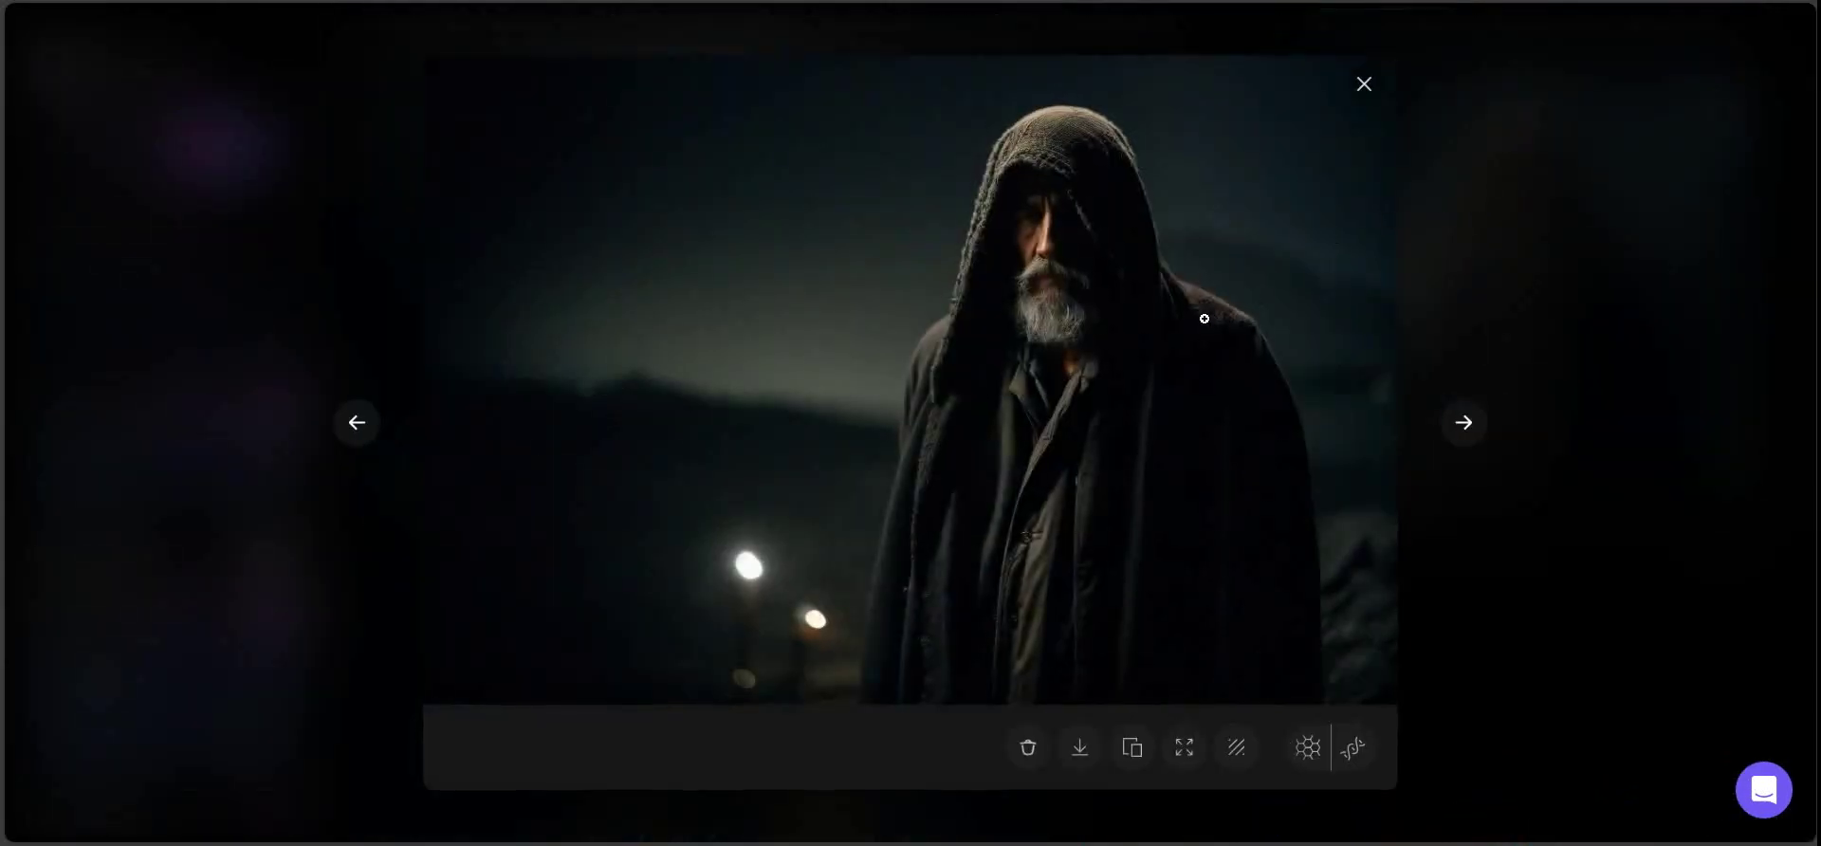
pyautogui.click(1369, 88)
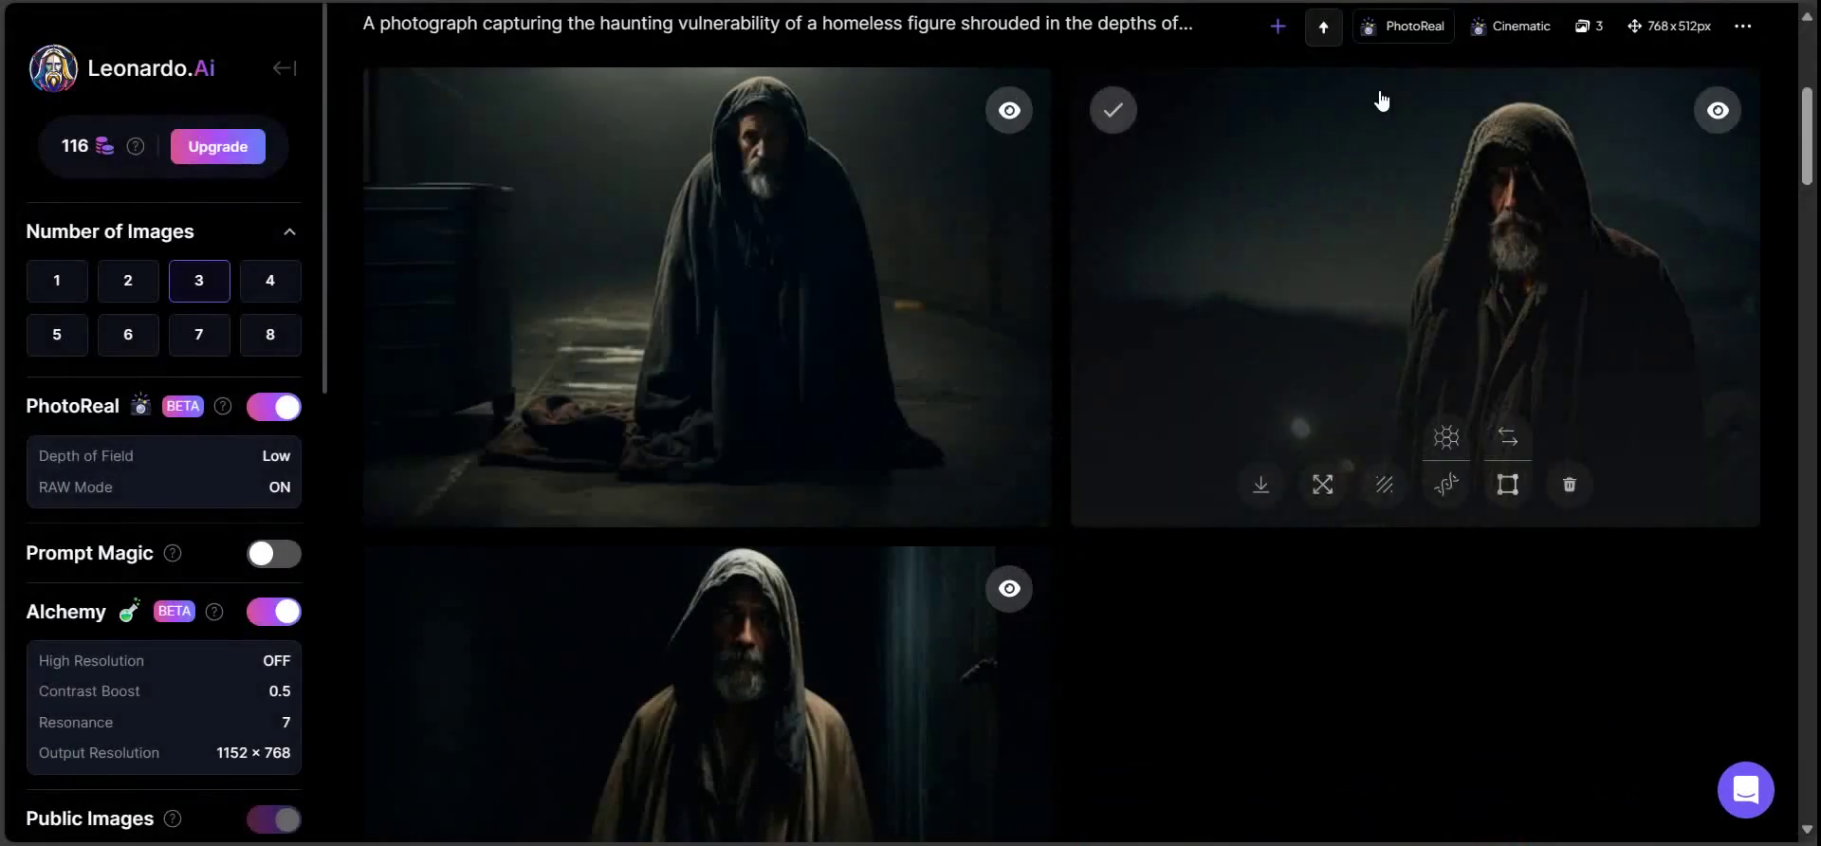
pyautogui.click(1483, 217)
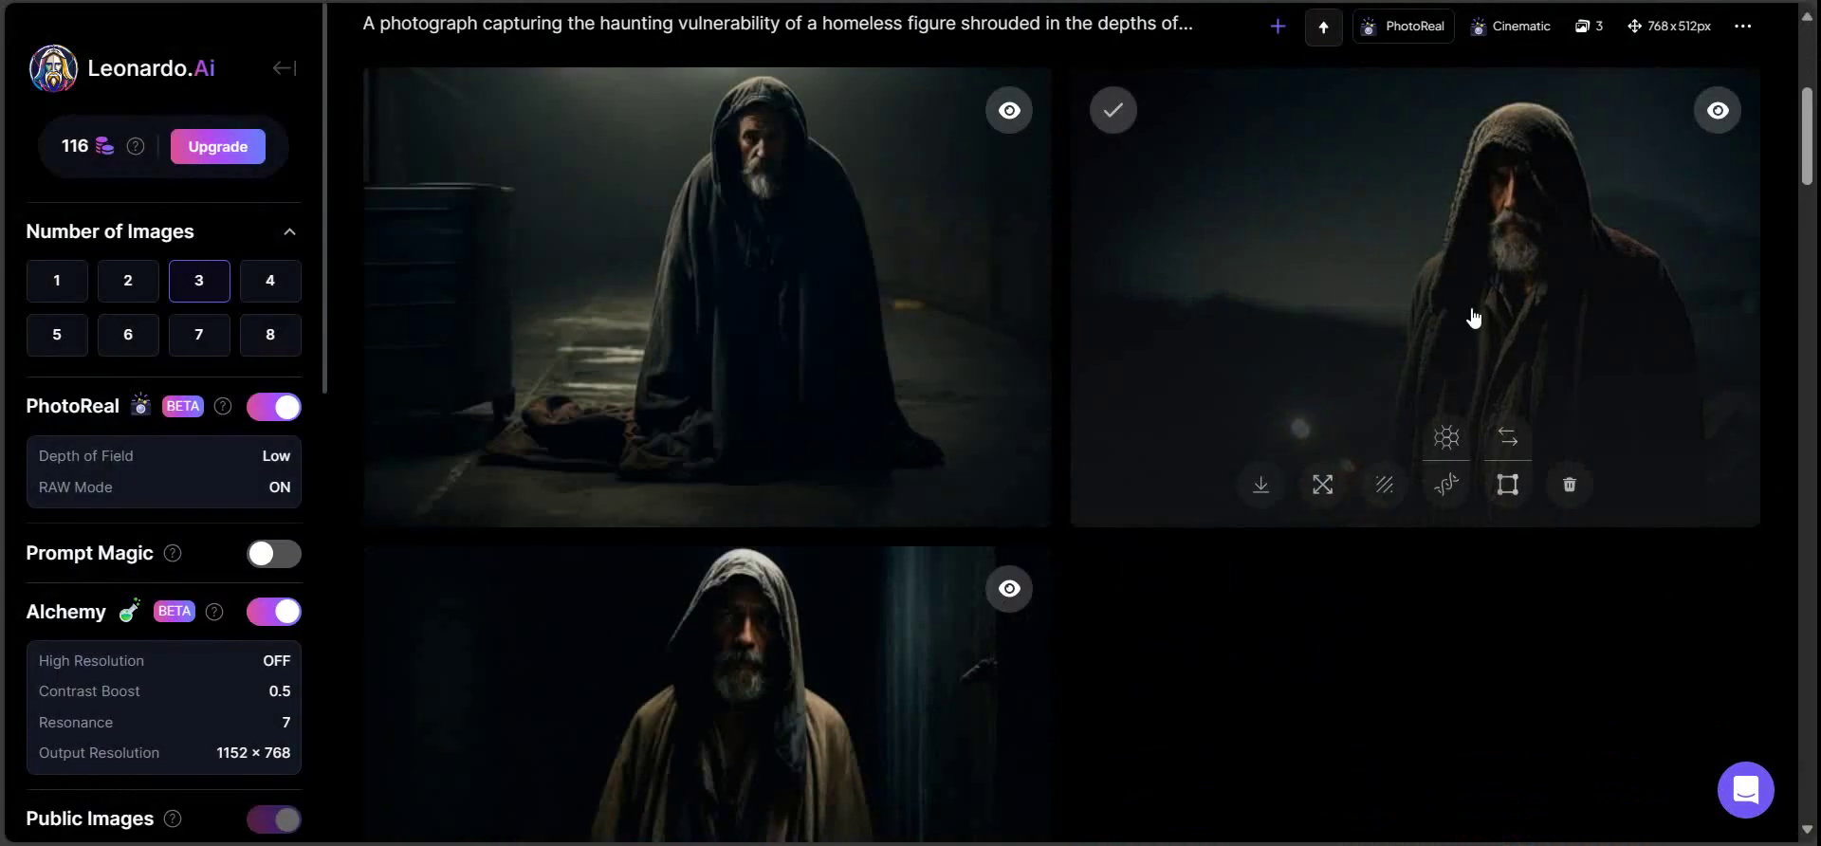
pyautogui.click(800, 225)
pyautogui.click(1029, 228)
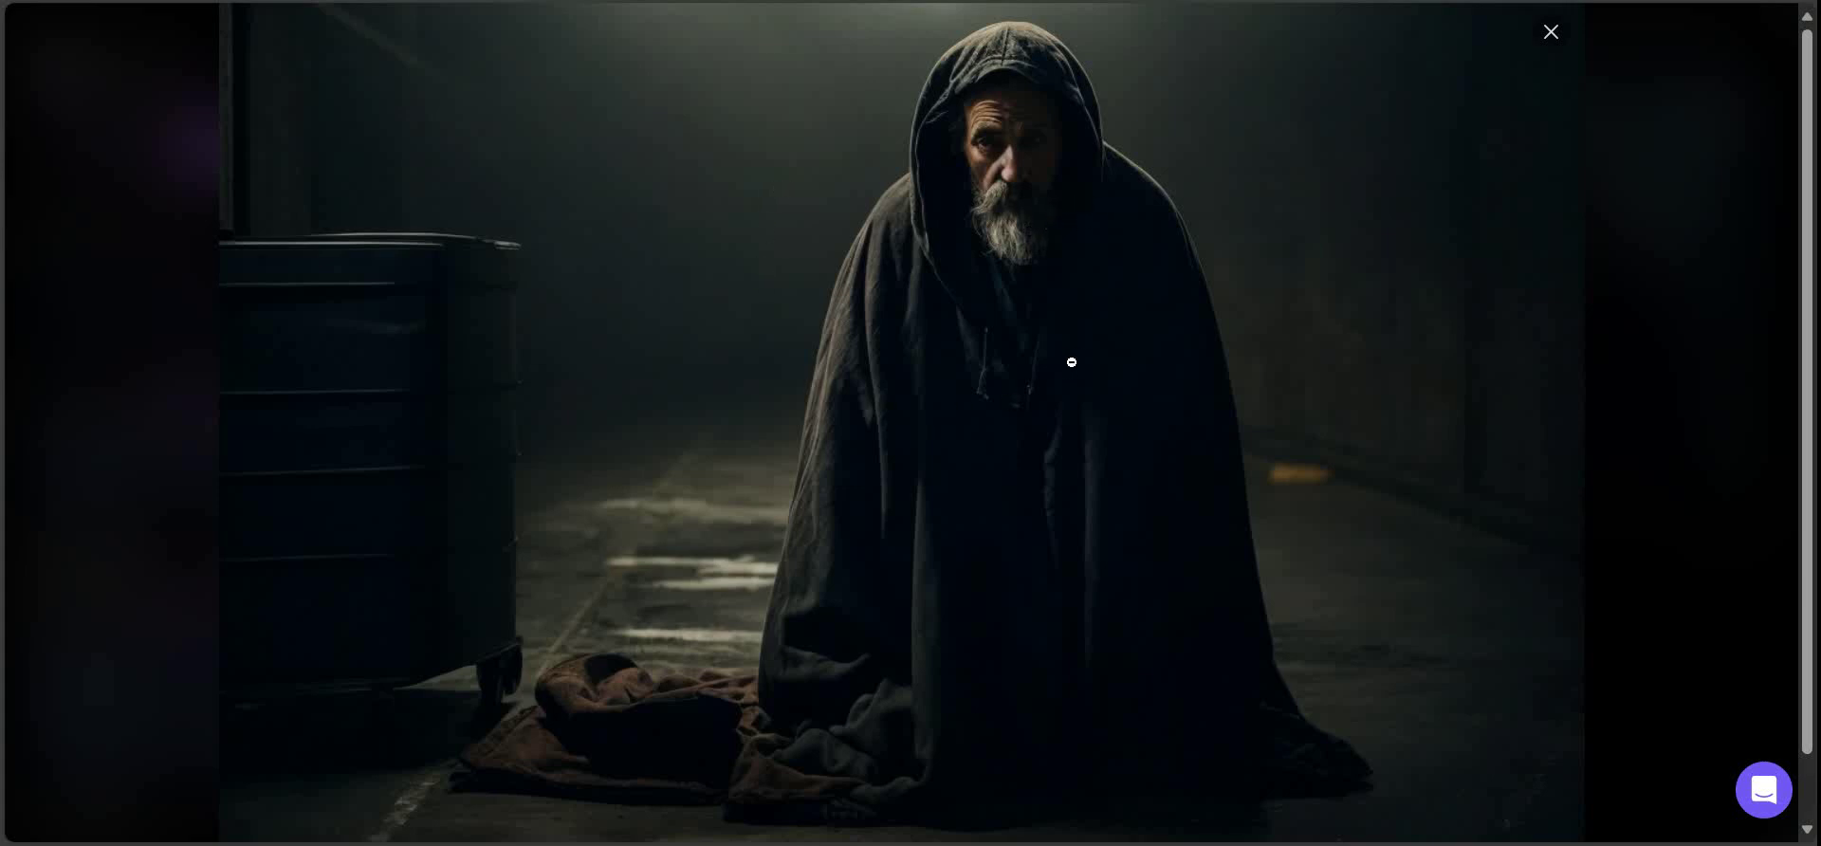
pyautogui.click(1657, 293)
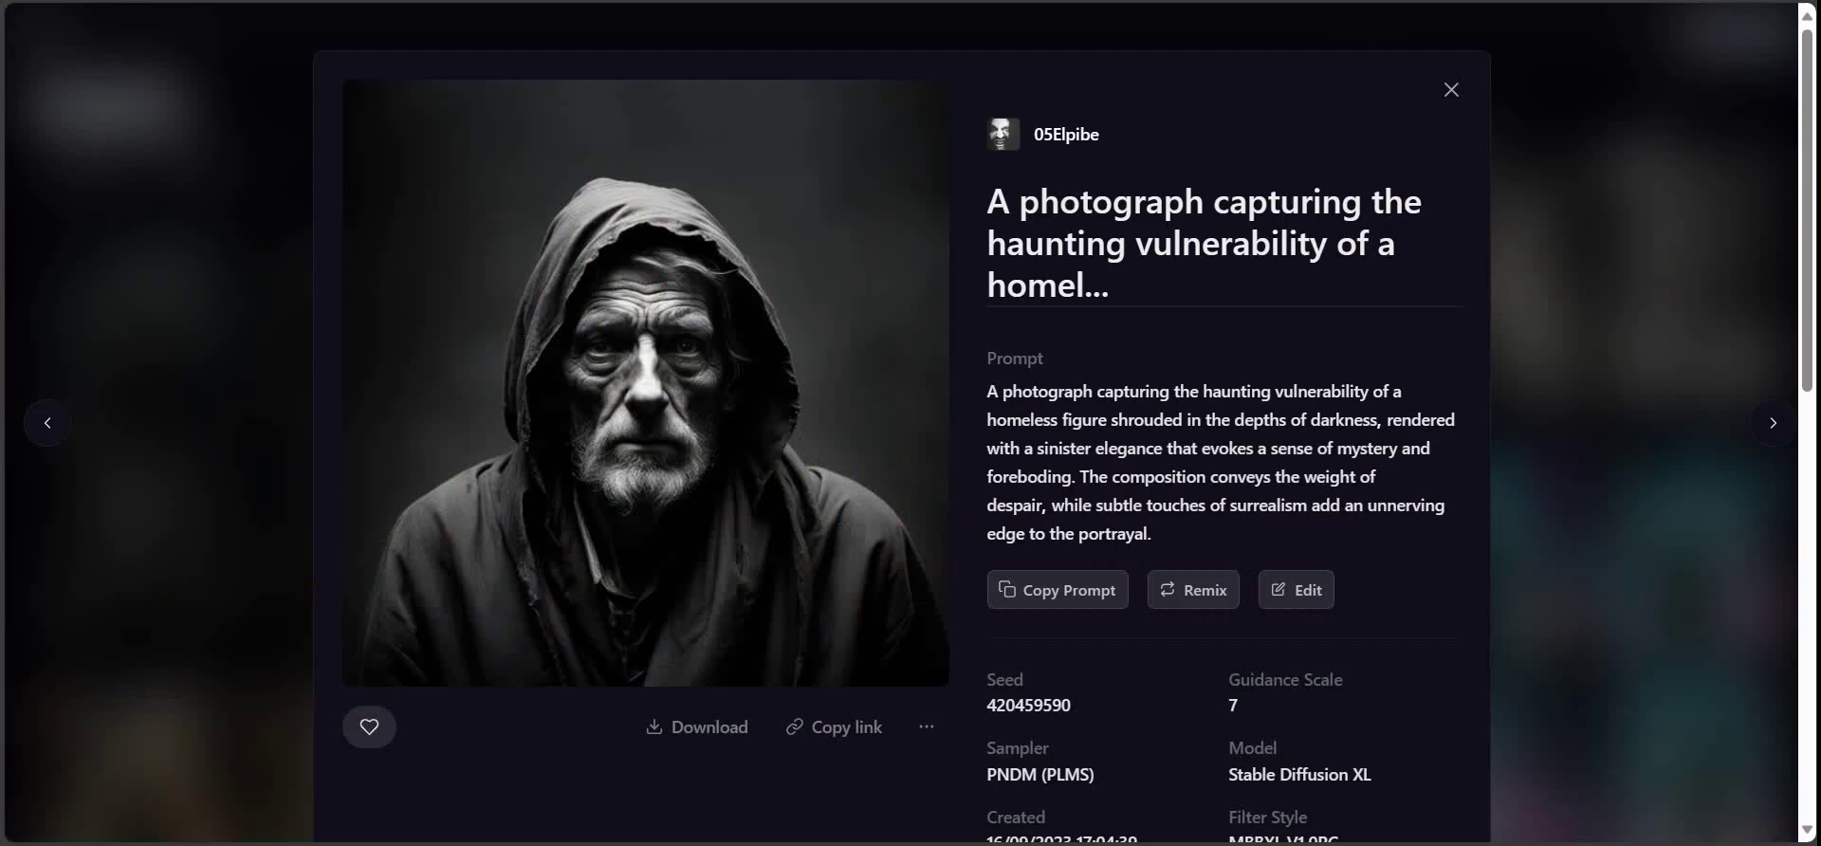
# Step: In the Playground gallery, replace the open portrait with the black-and-white figure seated by the graffiti wall and copy its prompt
pyautogui.click(1451, 89)
pyautogui.scroll(-5, 575, 293)
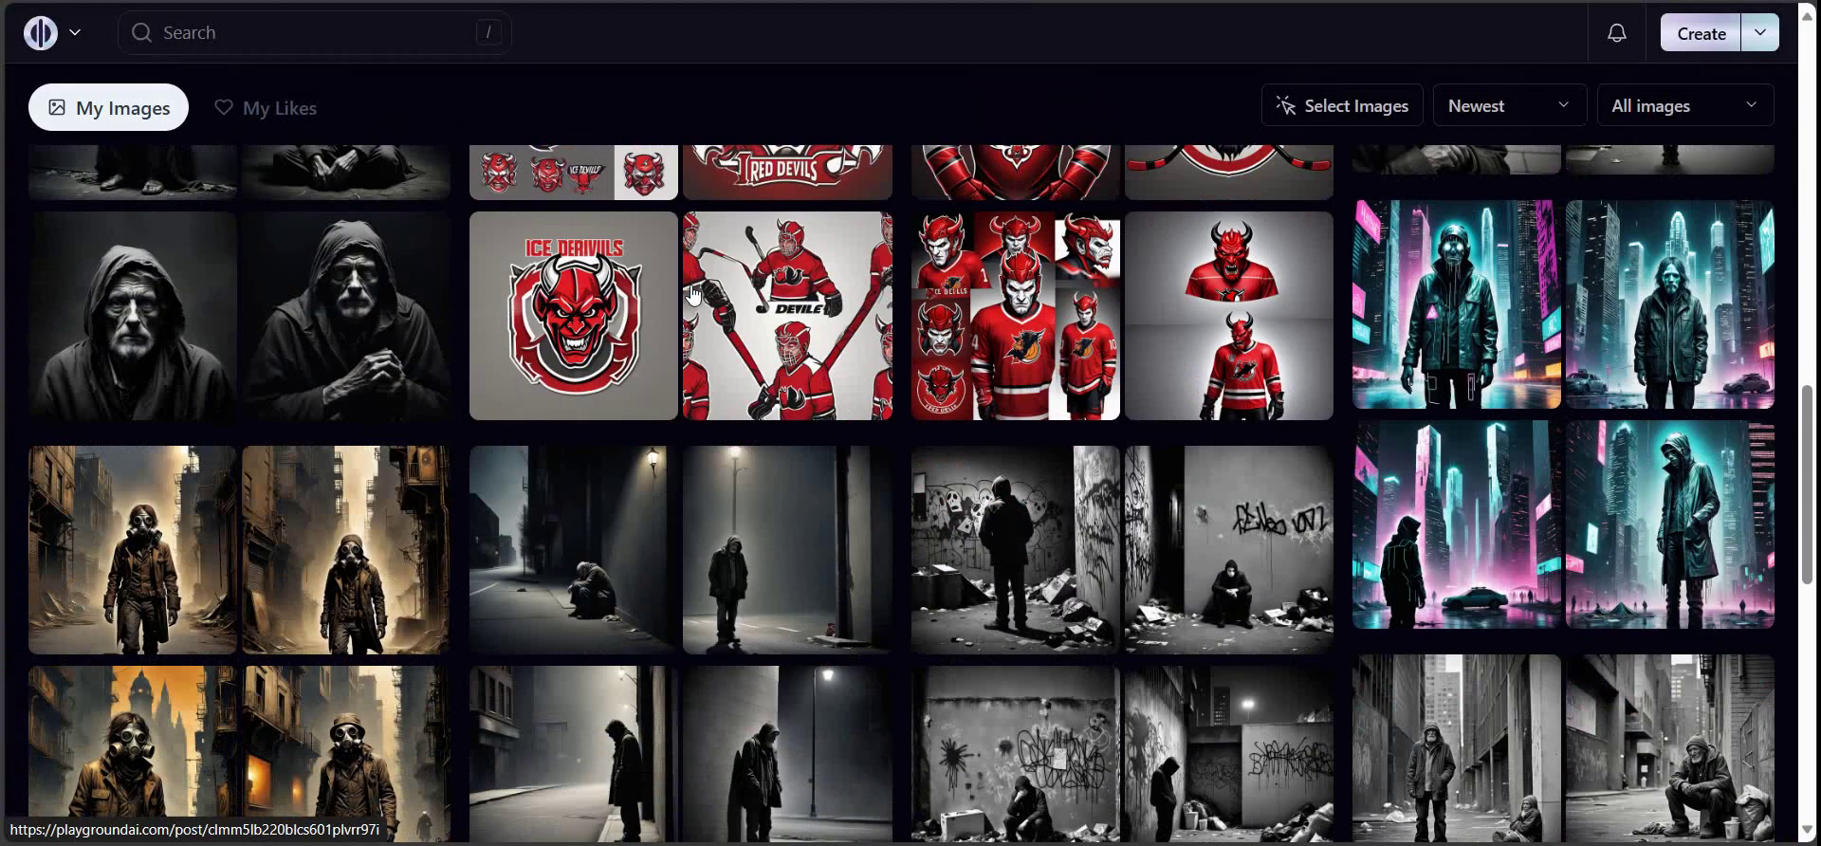
pyautogui.scroll(-2, 576, 293)
pyautogui.click(1021, 371)
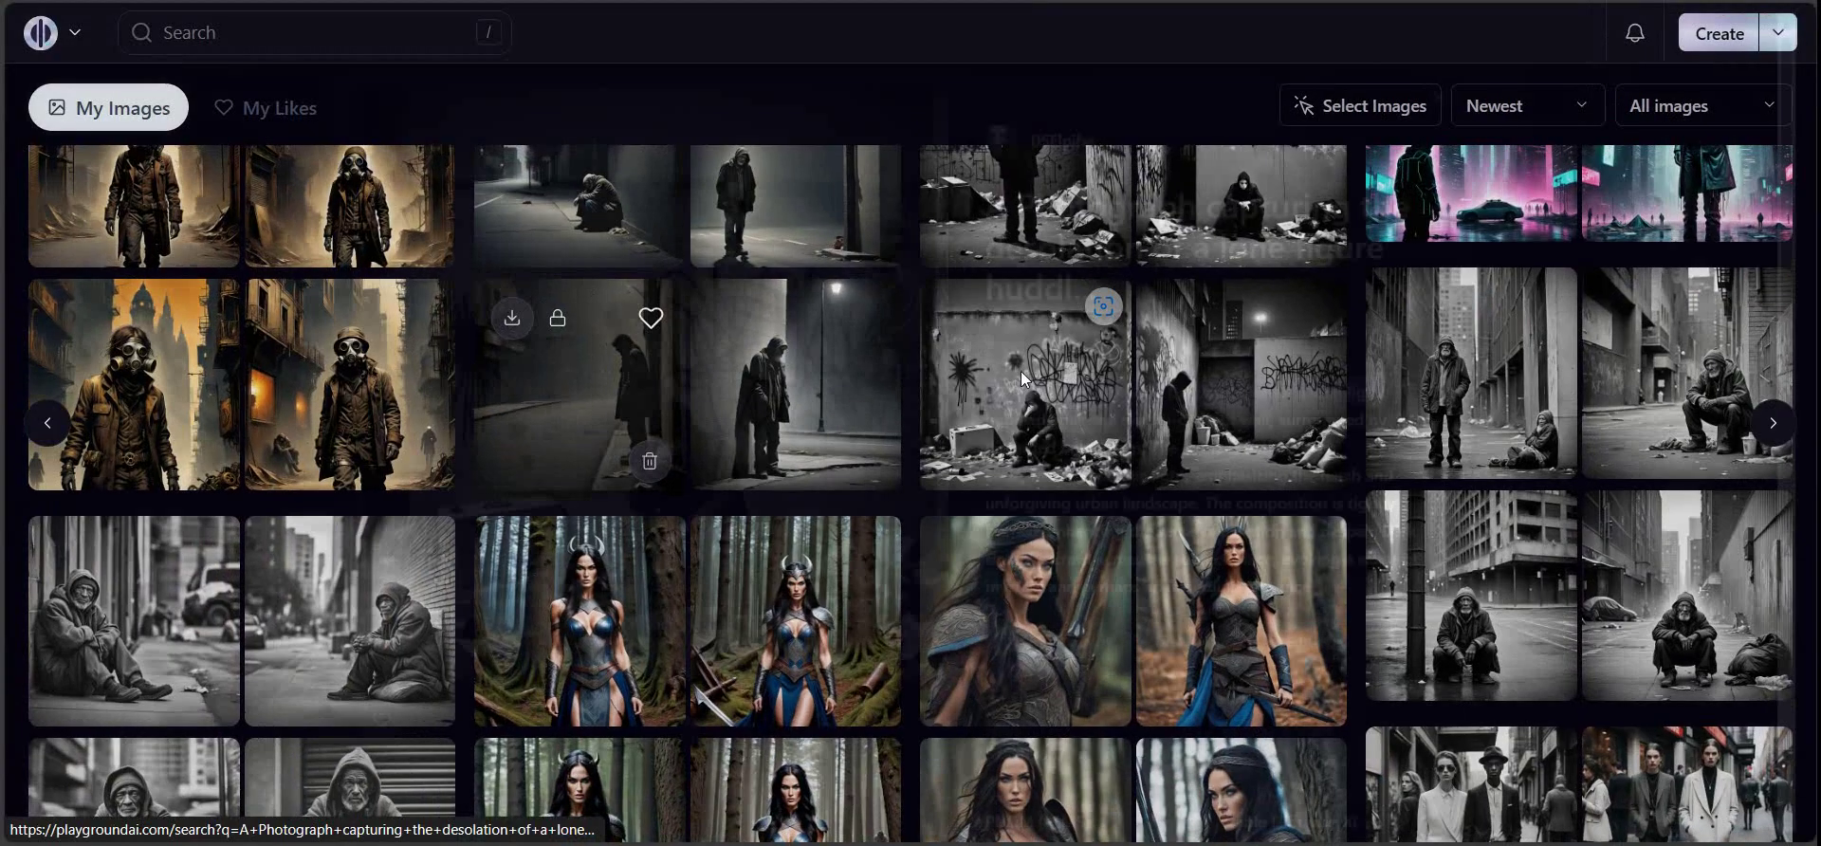
pyautogui.scroll(-1, 776, 245)
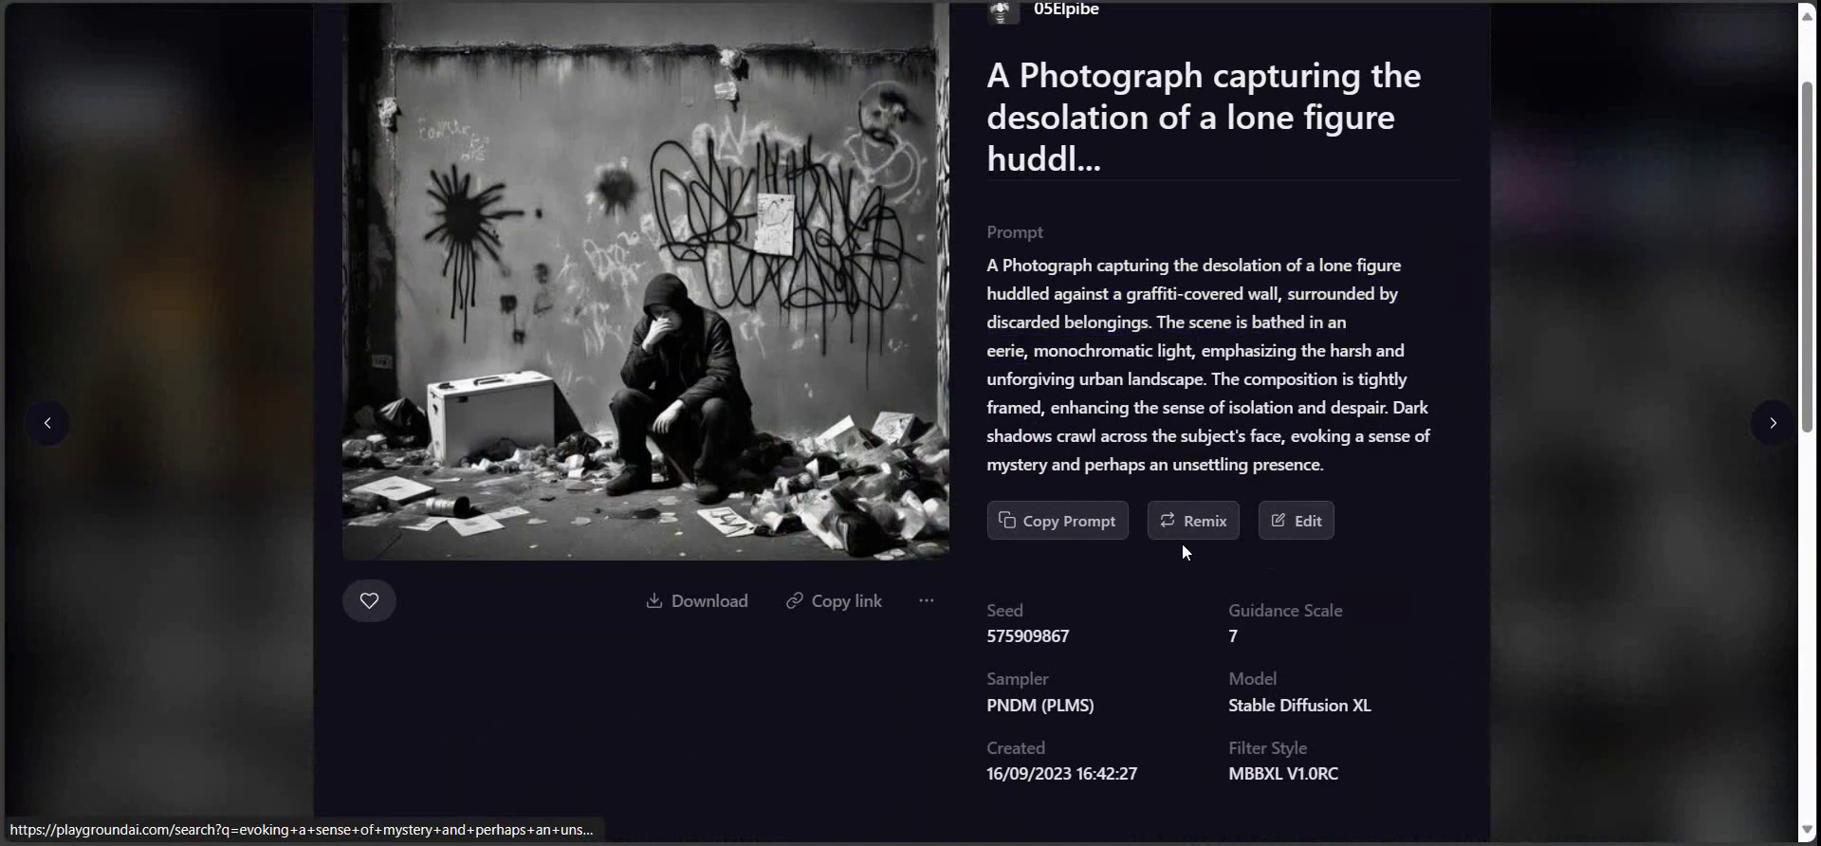
pyautogui.click(1070, 531)
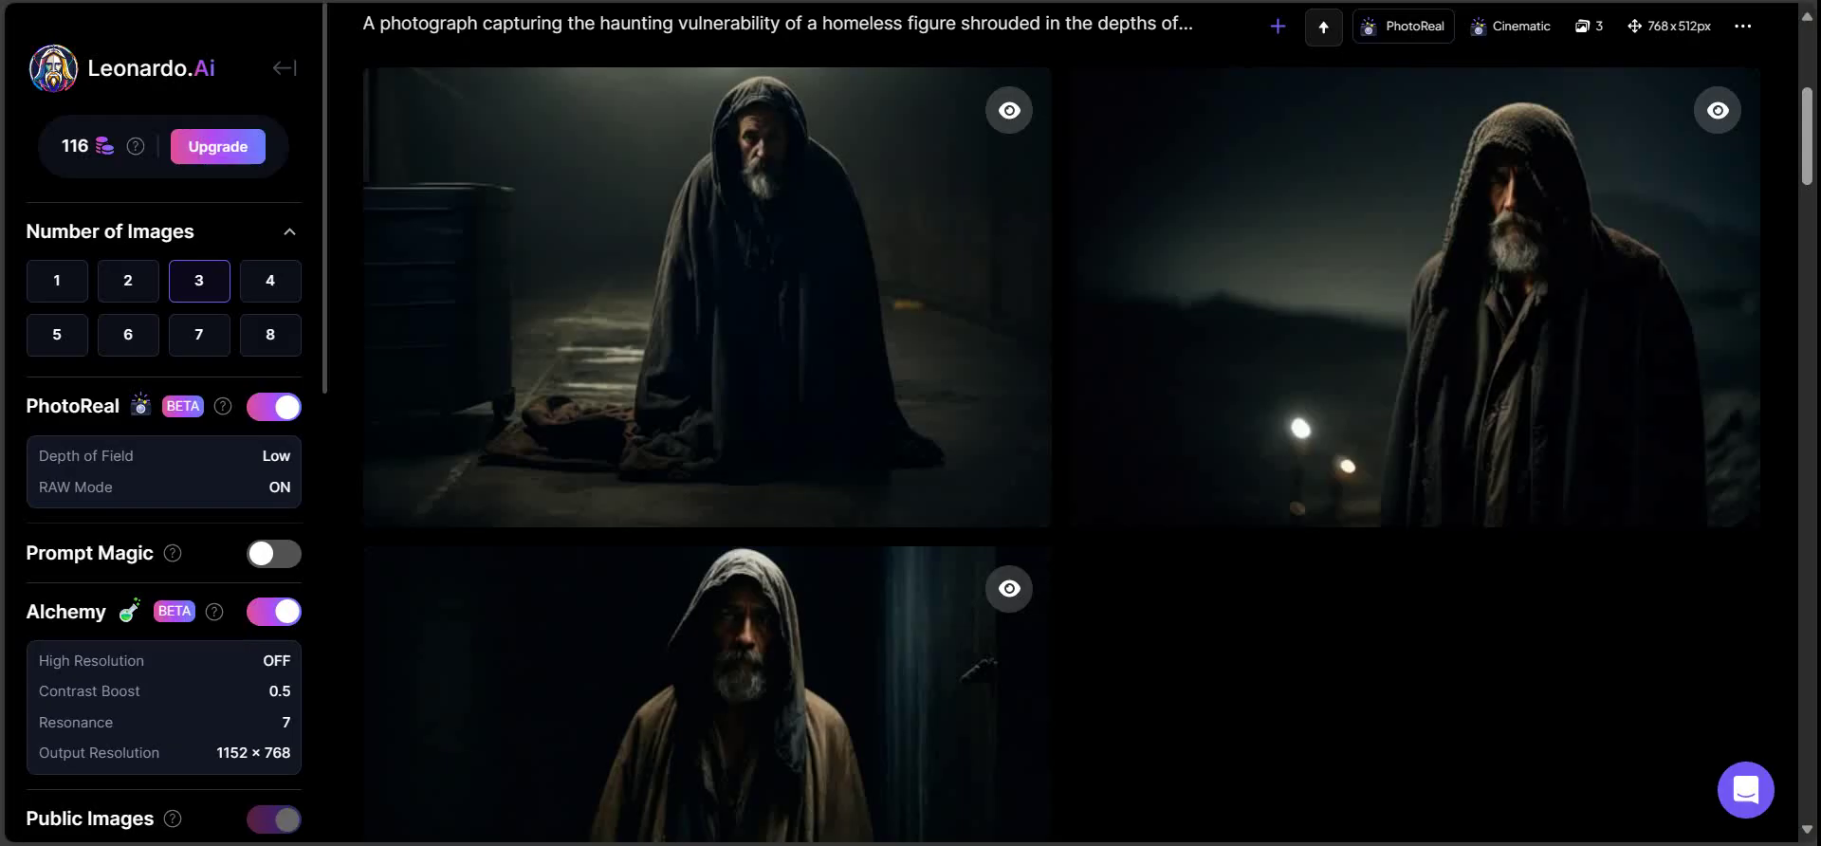
# Step: In Leonardo.Ai, replace the homeless figure prompt with the copied graffiti-covered wall prompt and generate three Cinematic images
pyautogui.scroll(5, 679, 511)
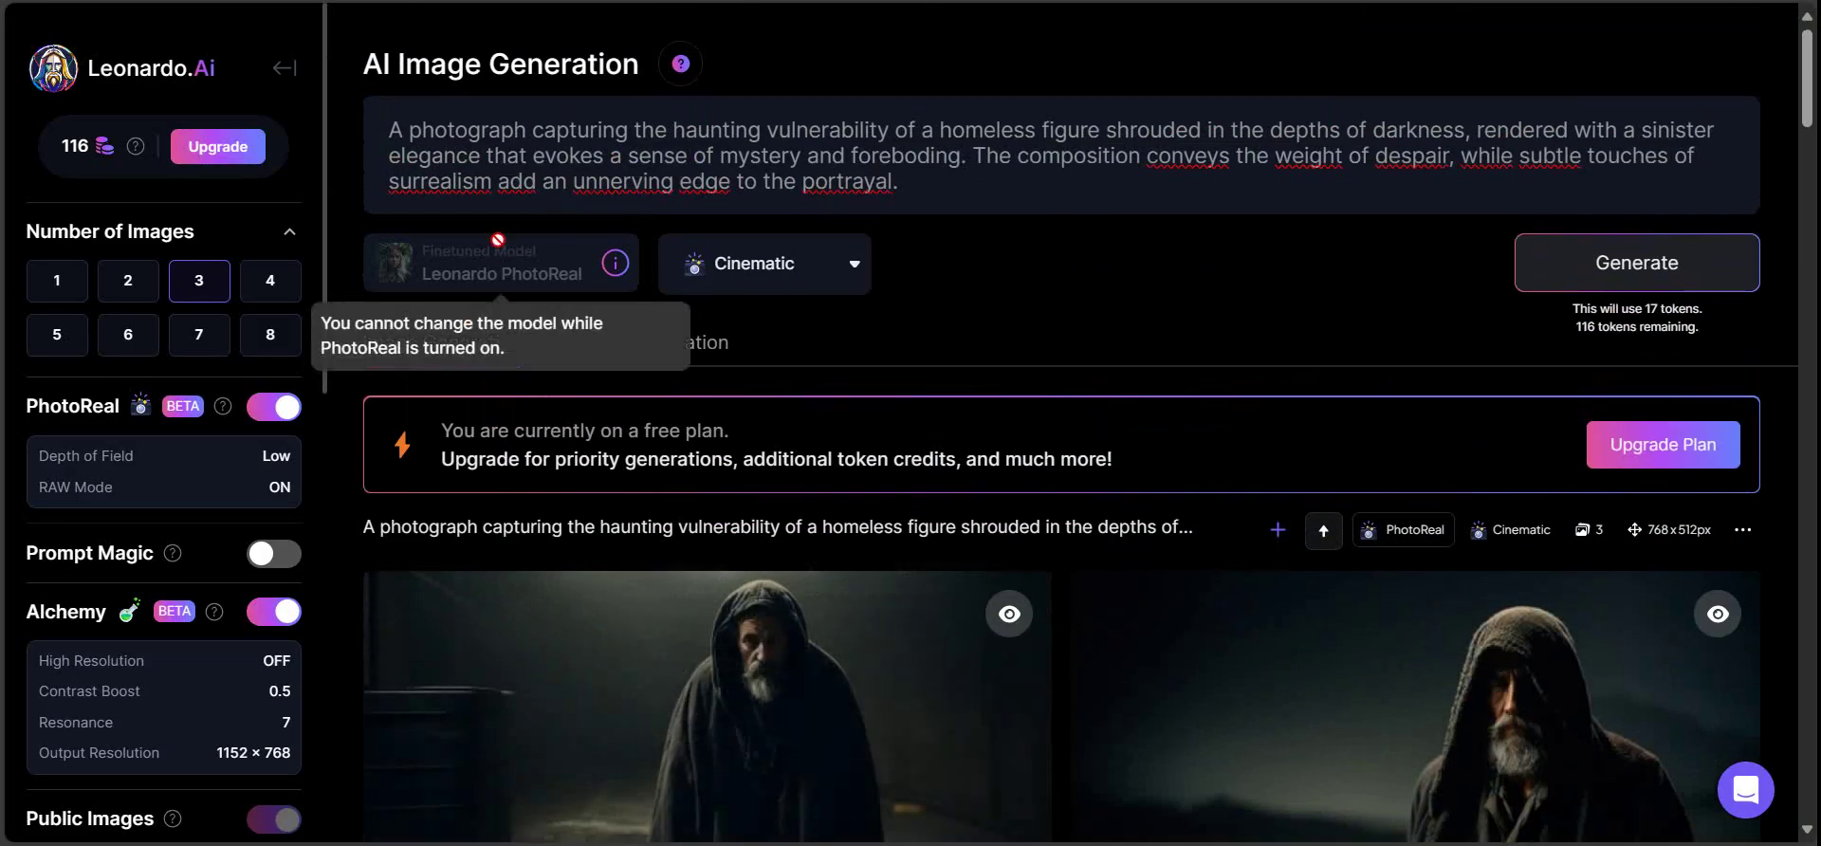
pyautogui.tripleClick(749, 156)
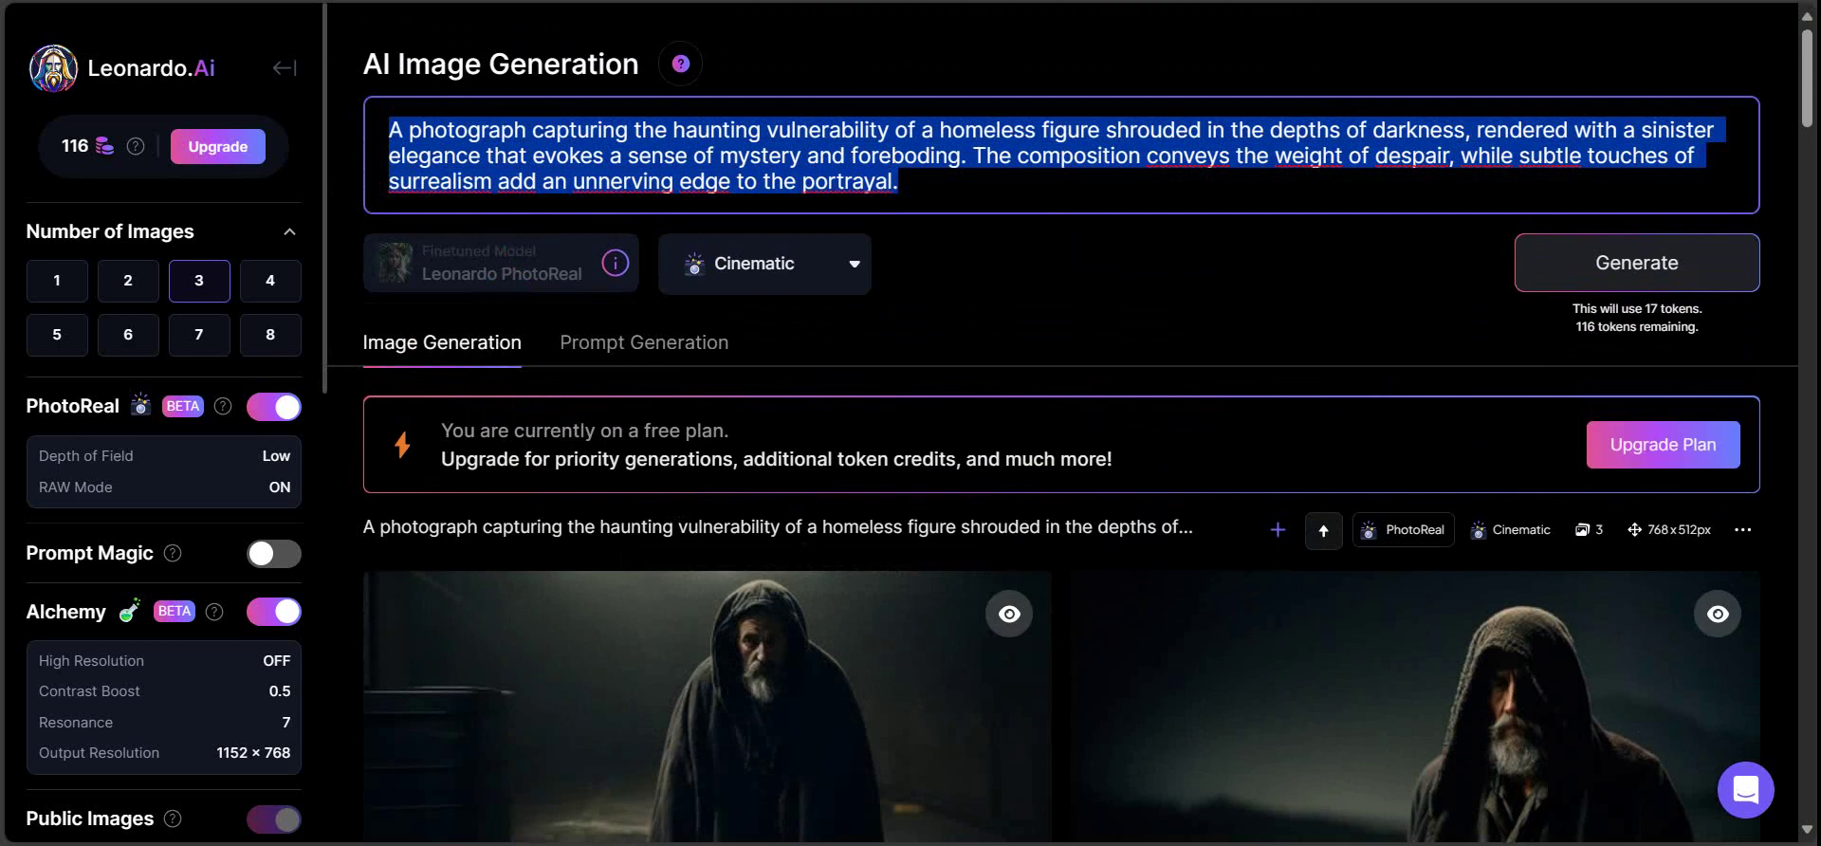
pyautogui.rightClick(960, 187)
pyautogui.click(1038, 371)
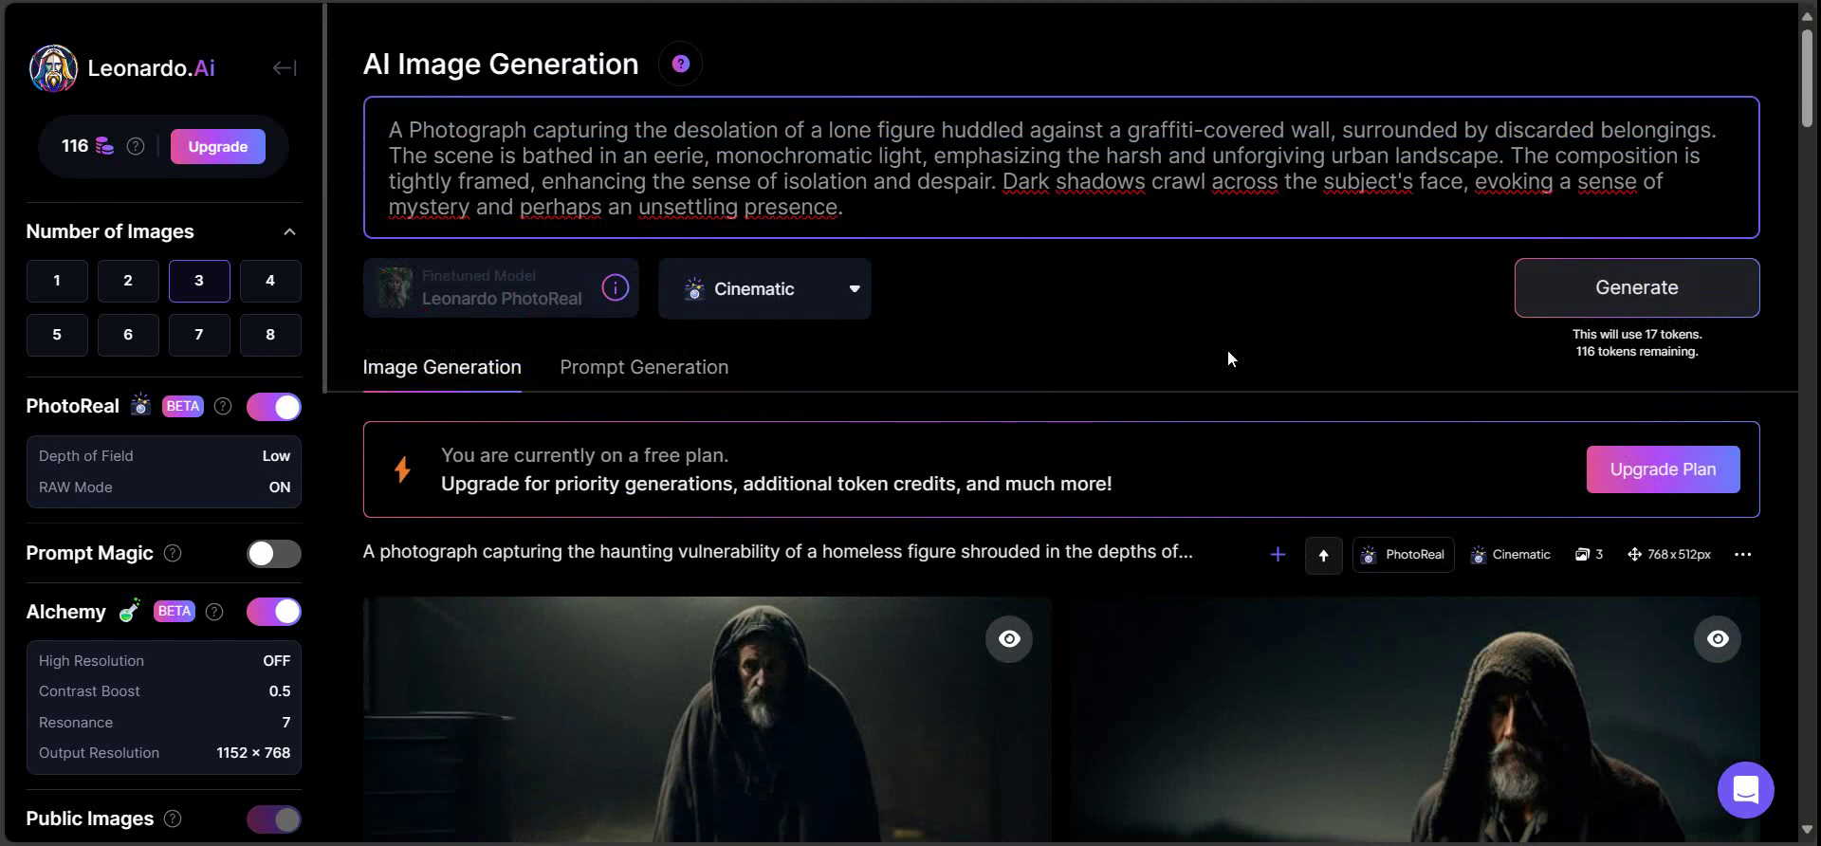
pyautogui.click(1637, 296)
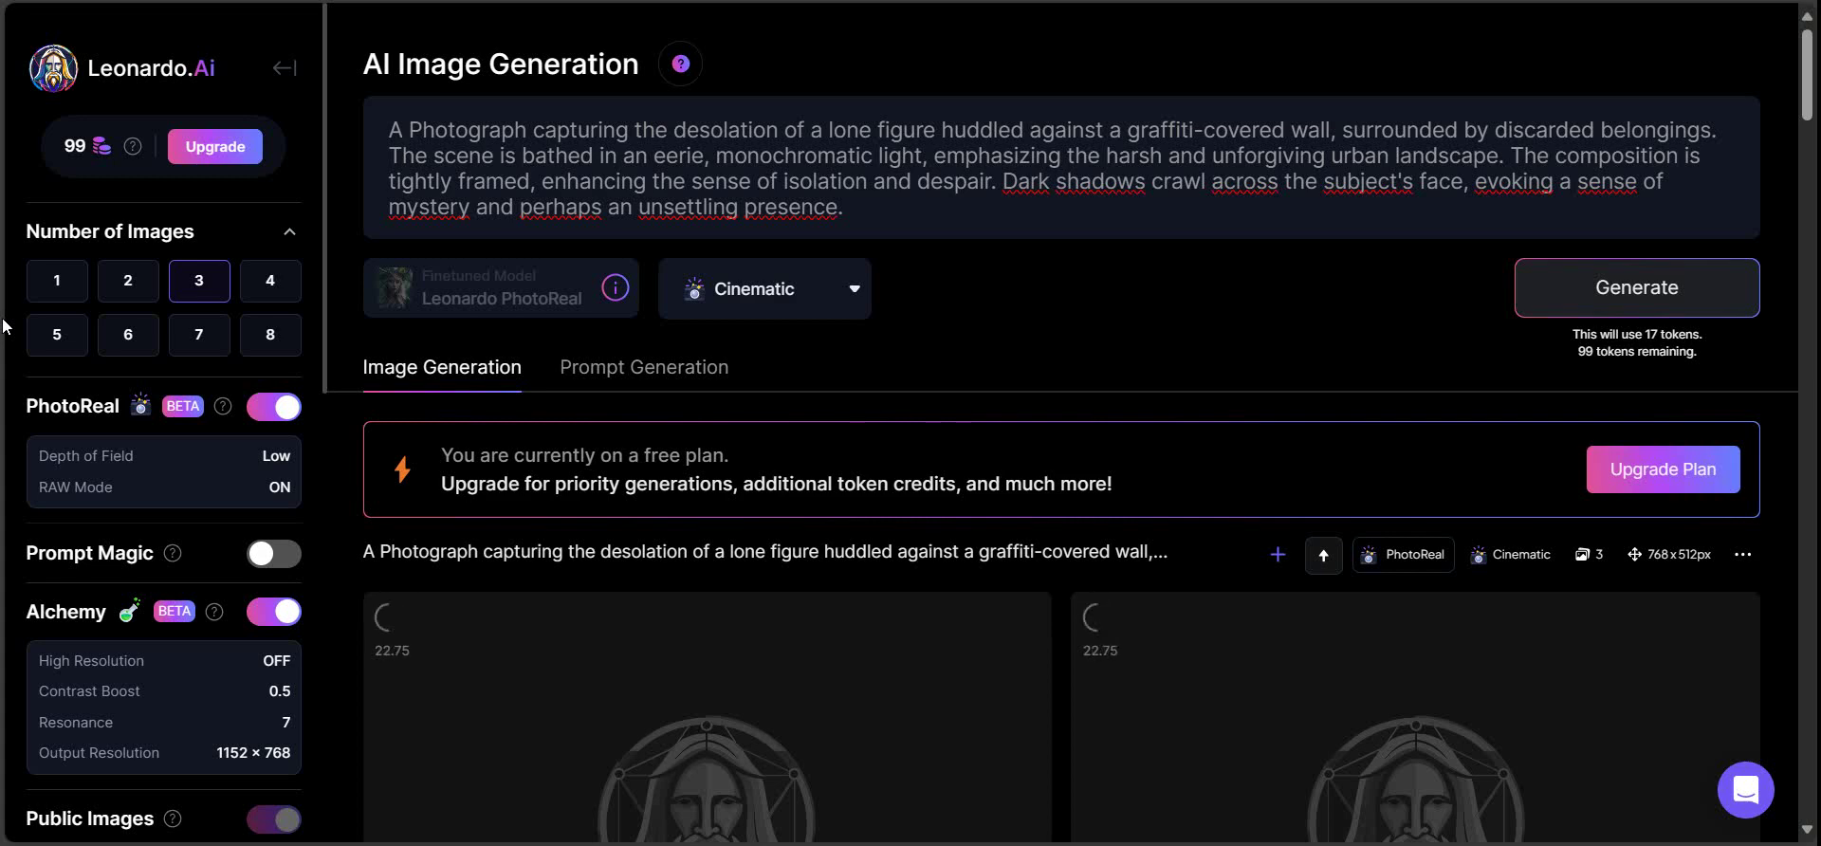
pyautogui.scroll(-15, 480, 430)
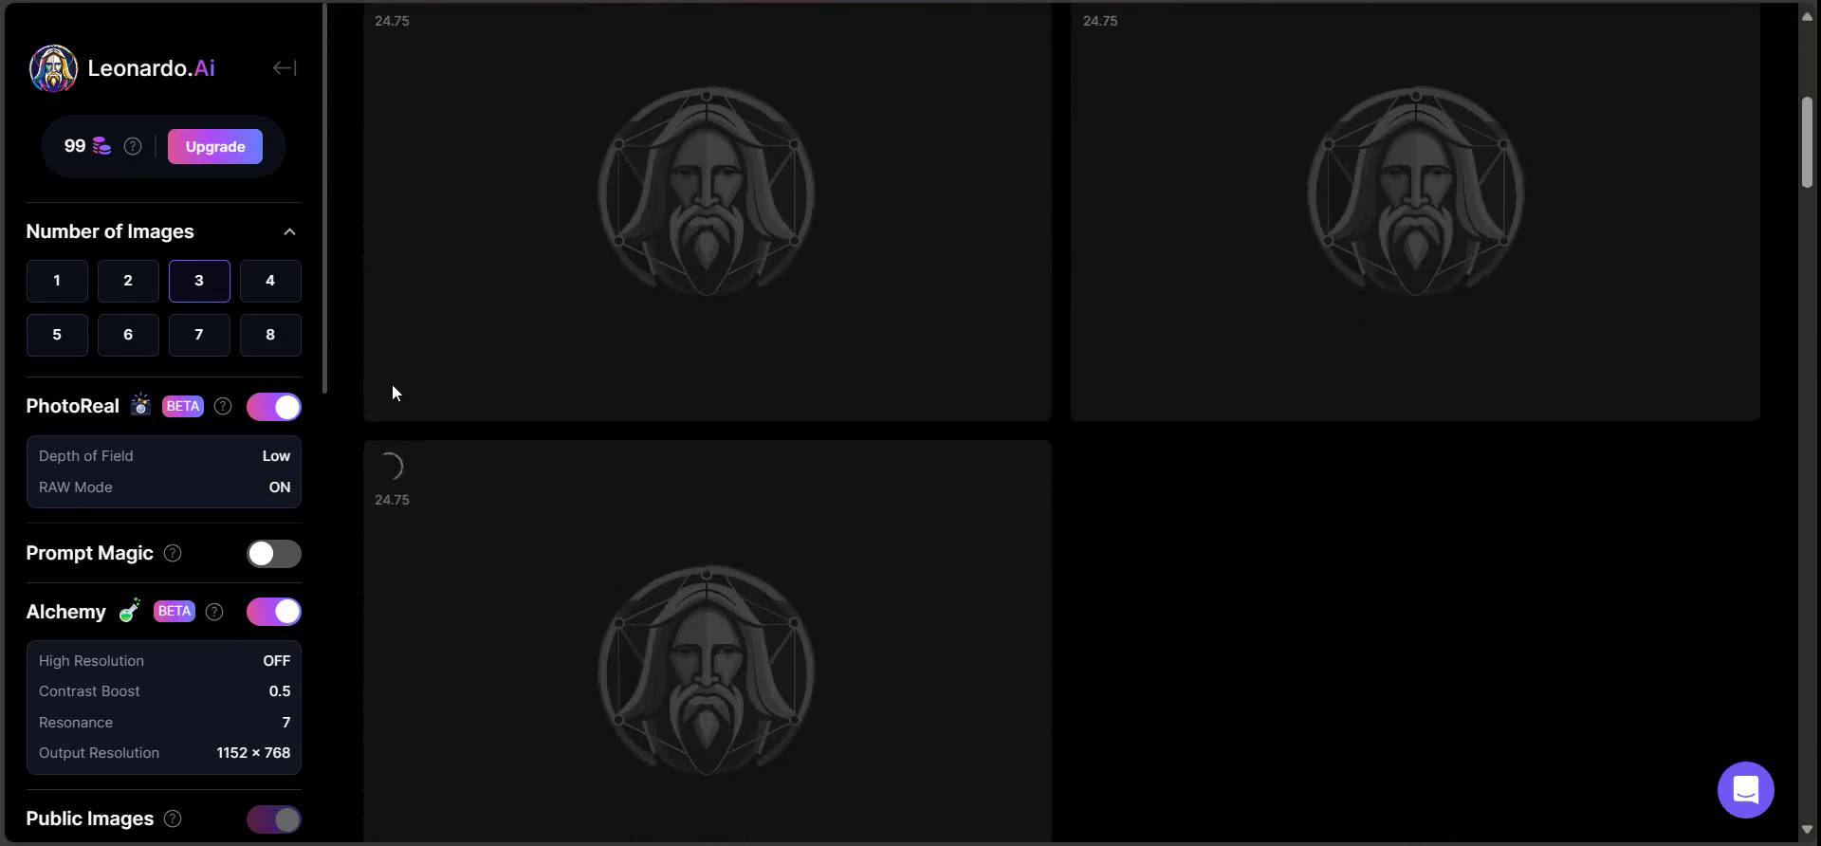
pyautogui.scroll(-10, 389, 334)
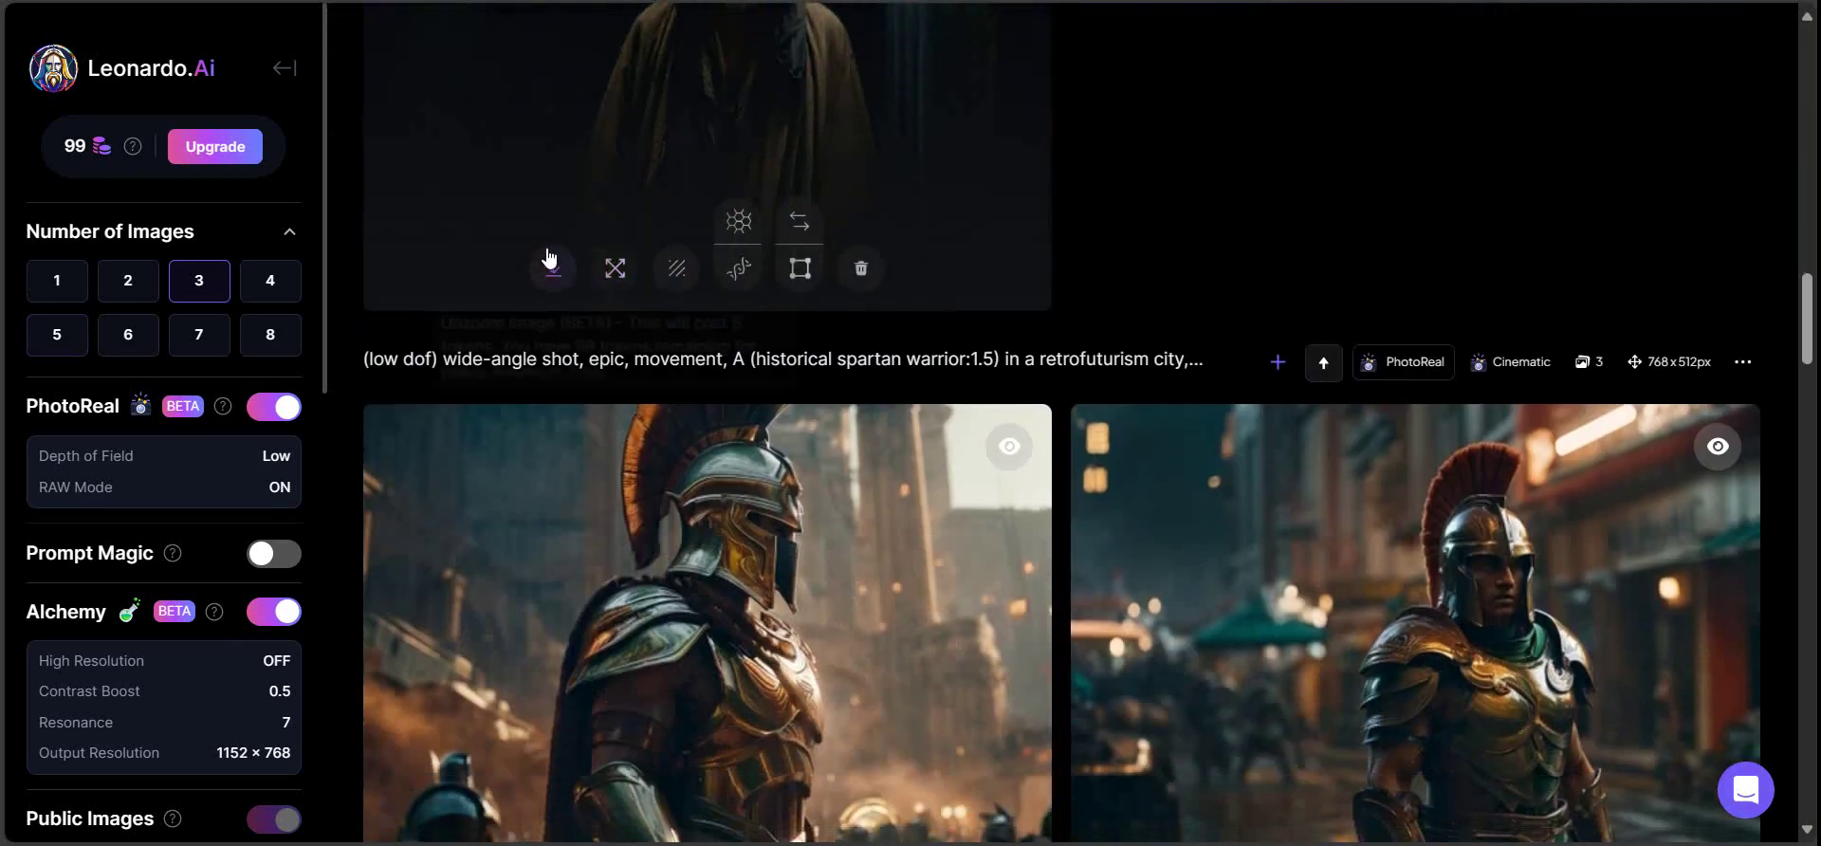
pyautogui.scroll(10, 521, 503)
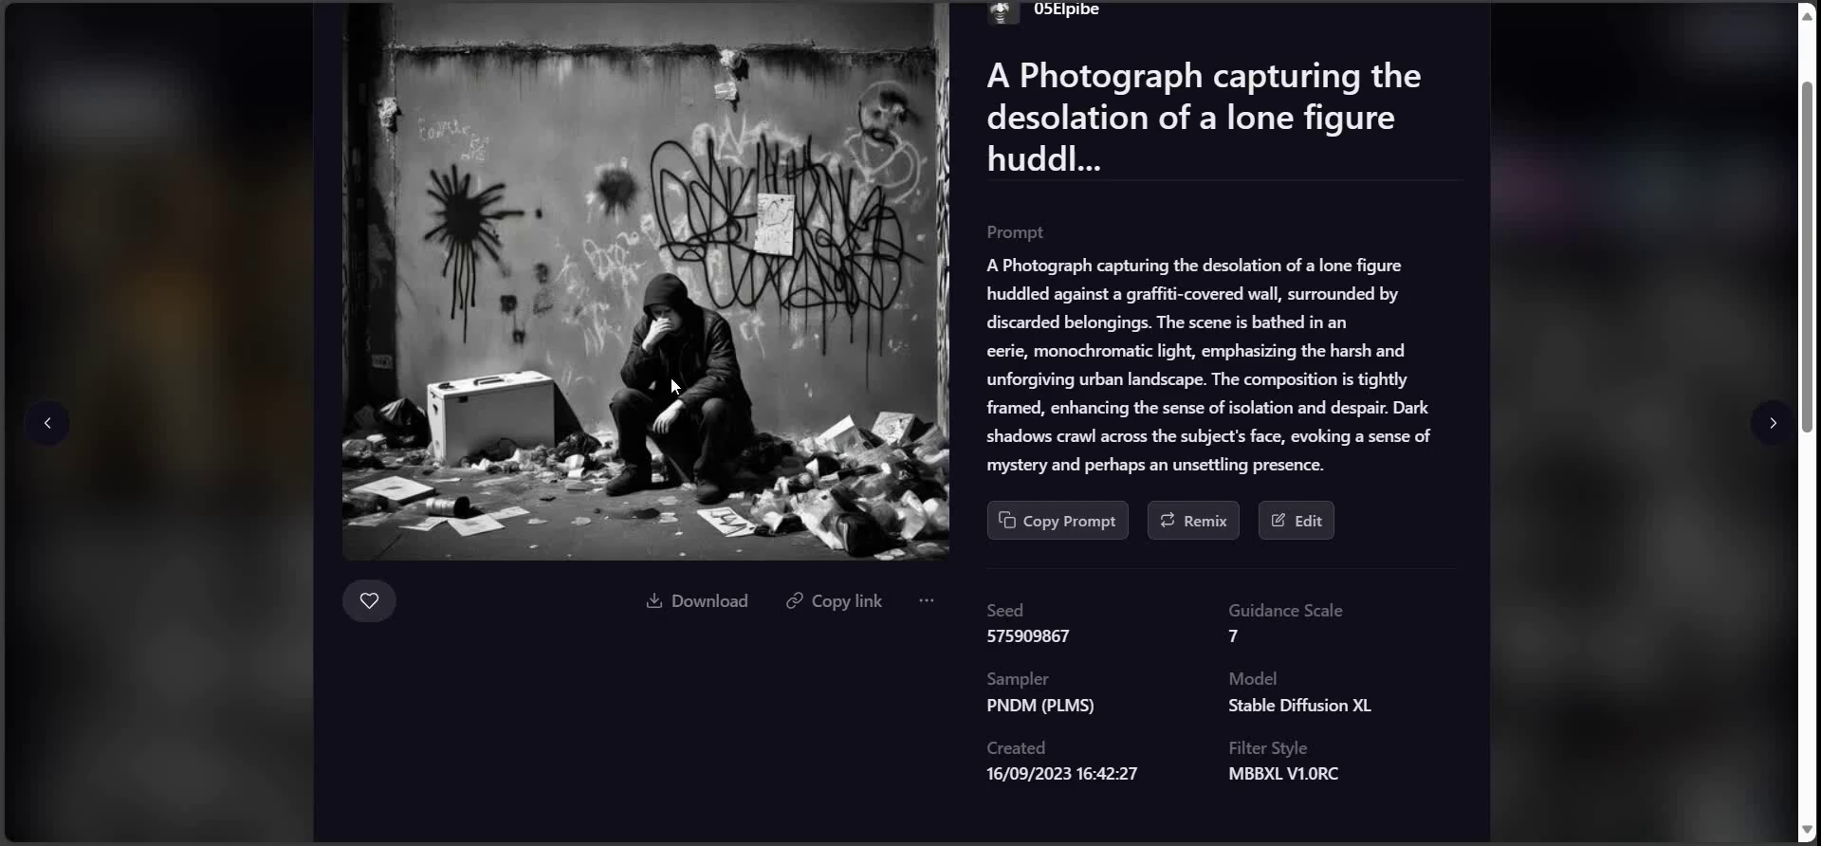
# Step: Switch to Playground and view both black-and-white images made from the graffiti-covered wall prompt, closing each one
pyautogui.moveTo(674, 384)
pyautogui.scroll(2, 797, 407)
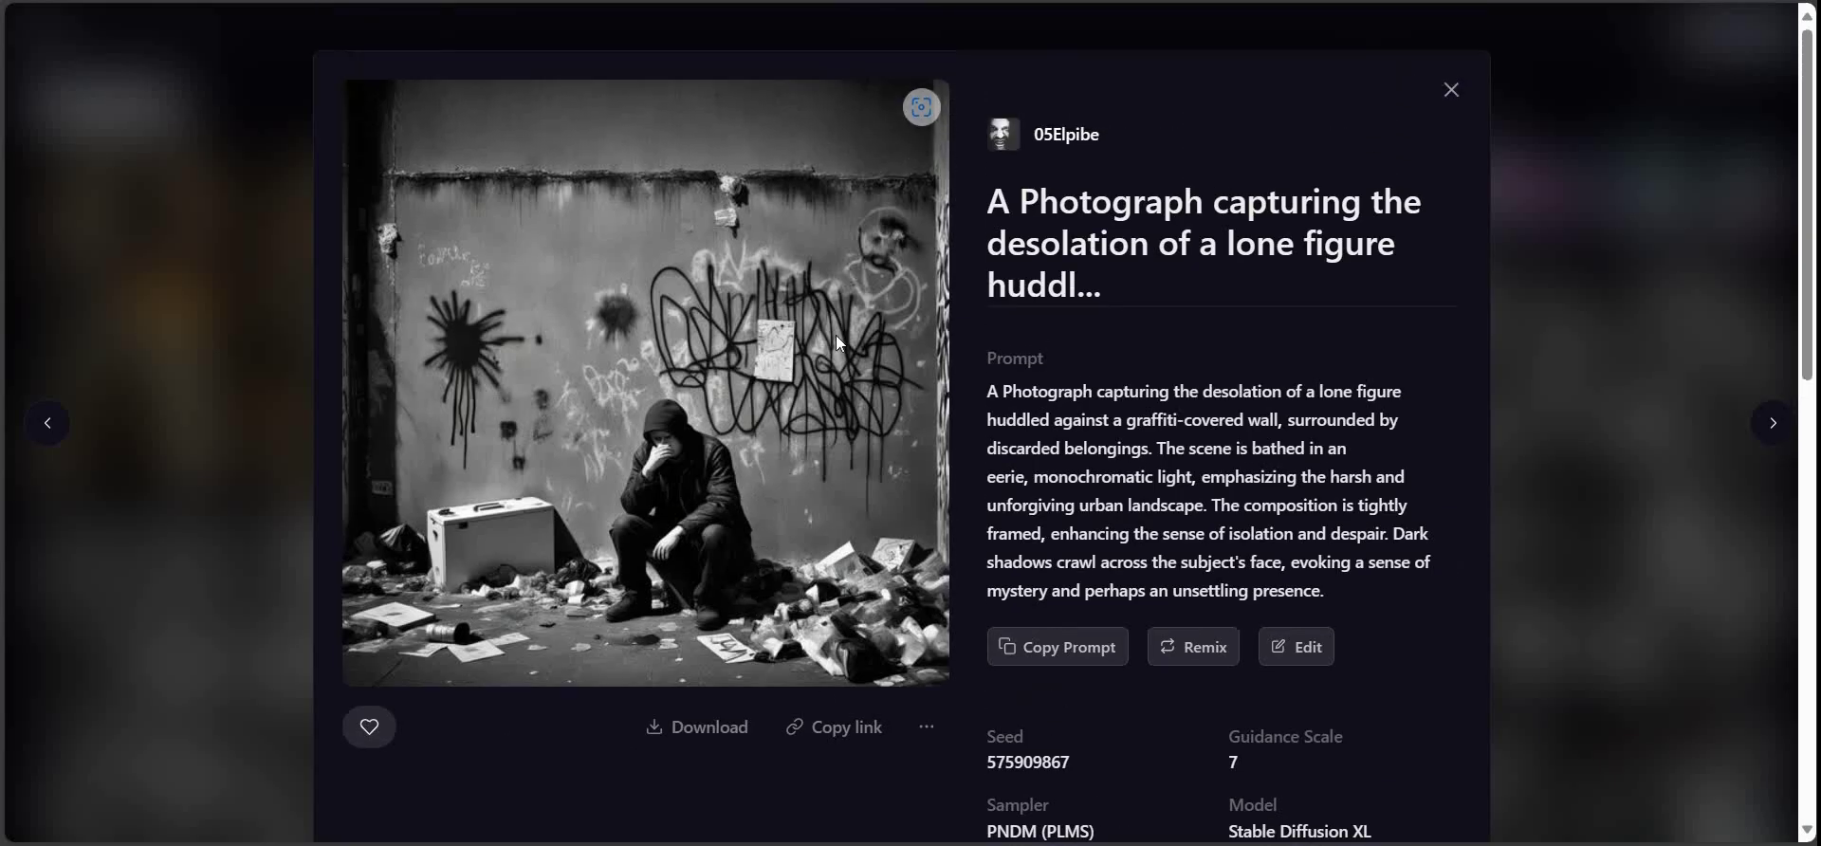
pyautogui.click(1433, 84)
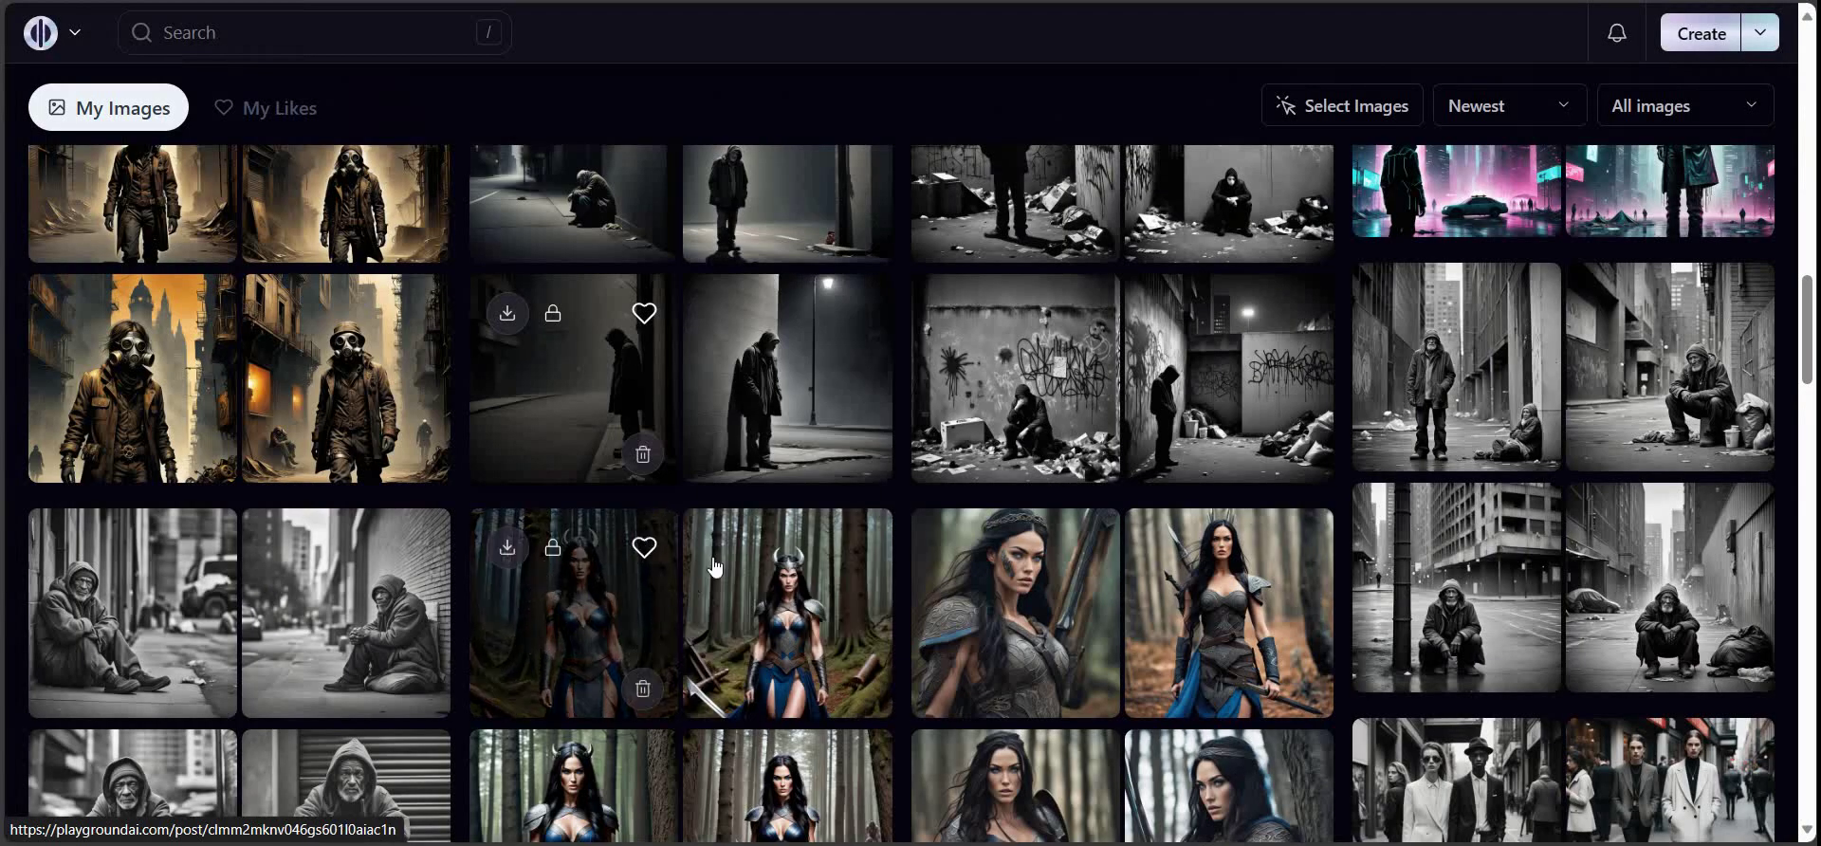
pyautogui.click(1264, 372)
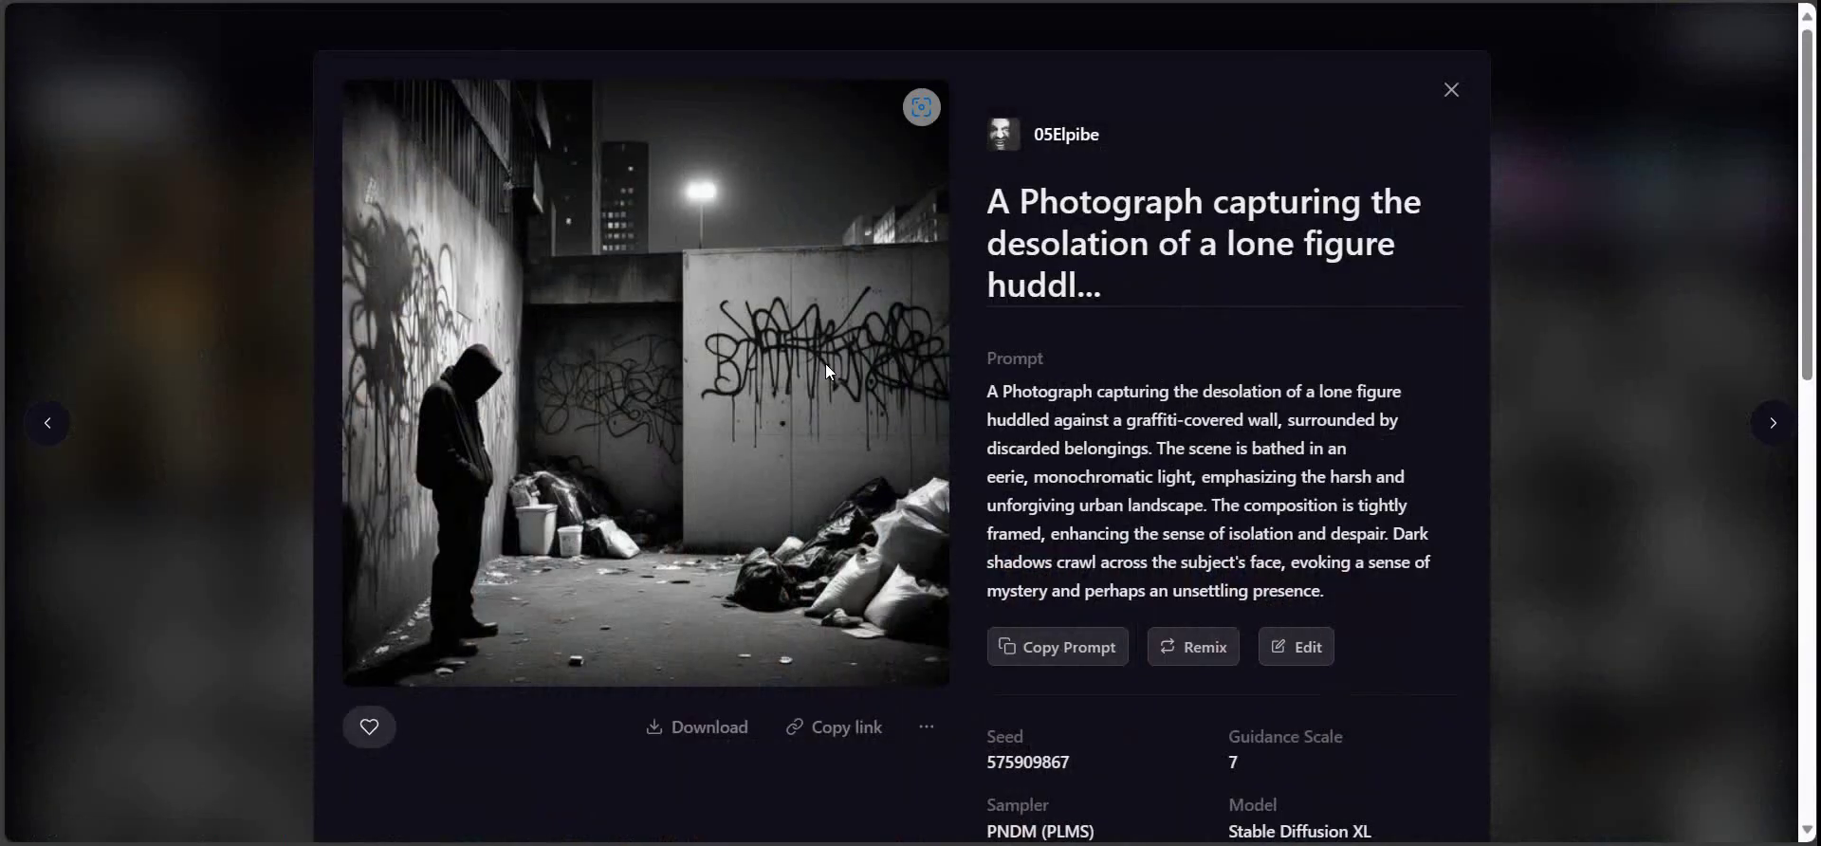
pyautogui.click(1469, 90)
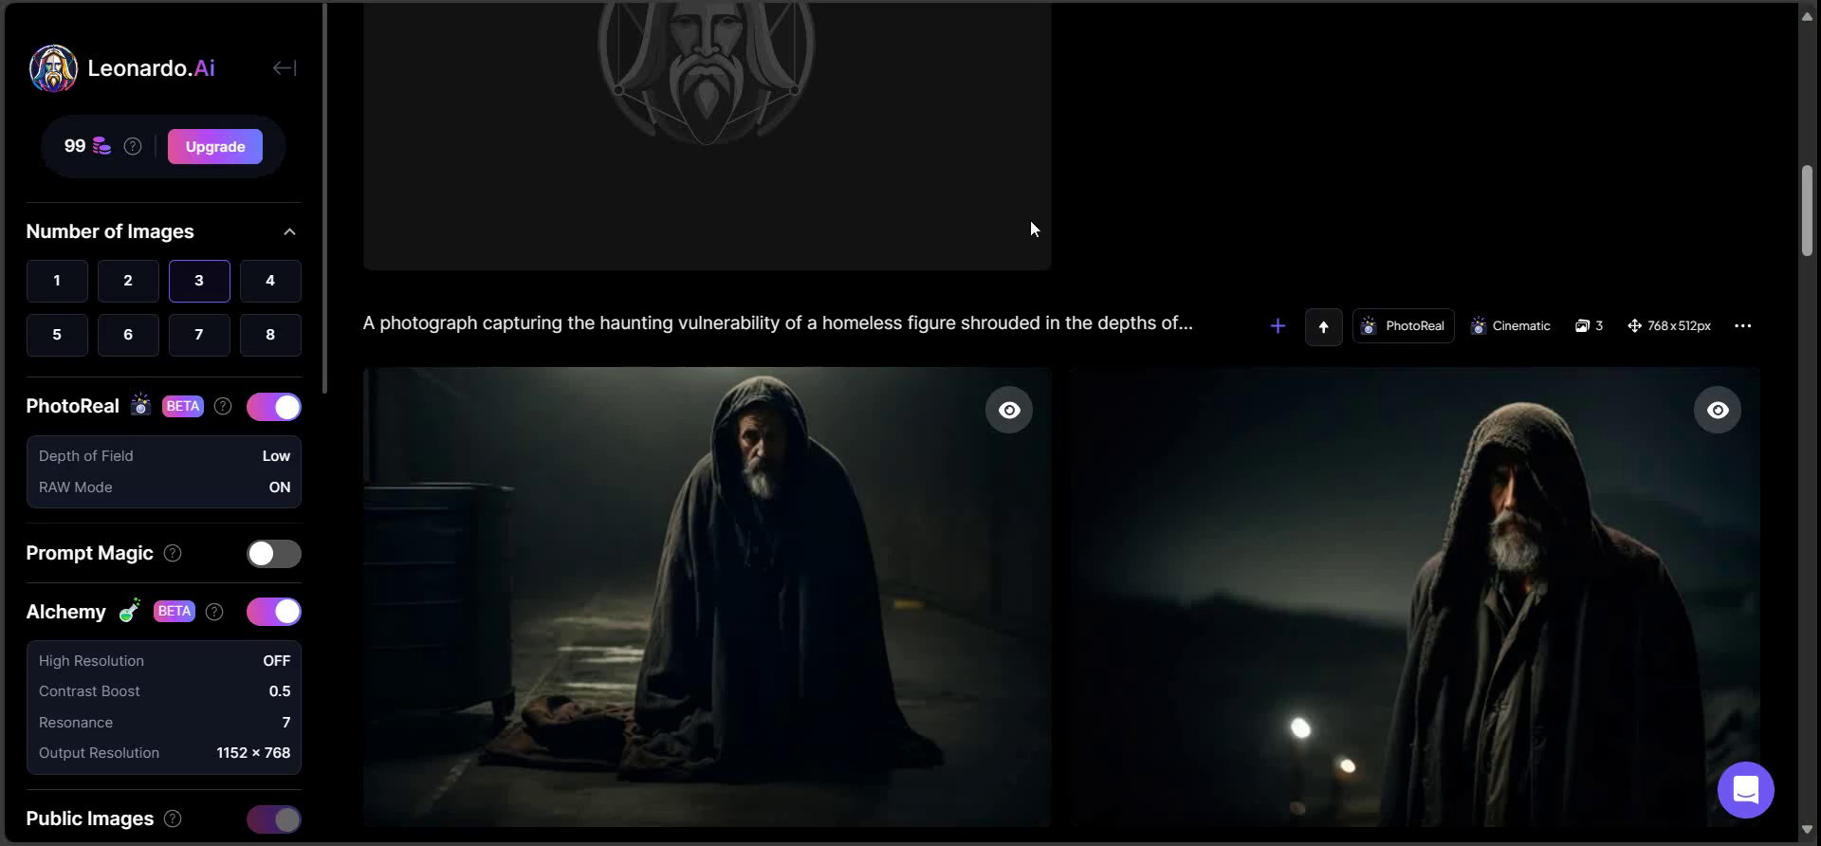
pyautogui.scroll(6, 1032, 228)
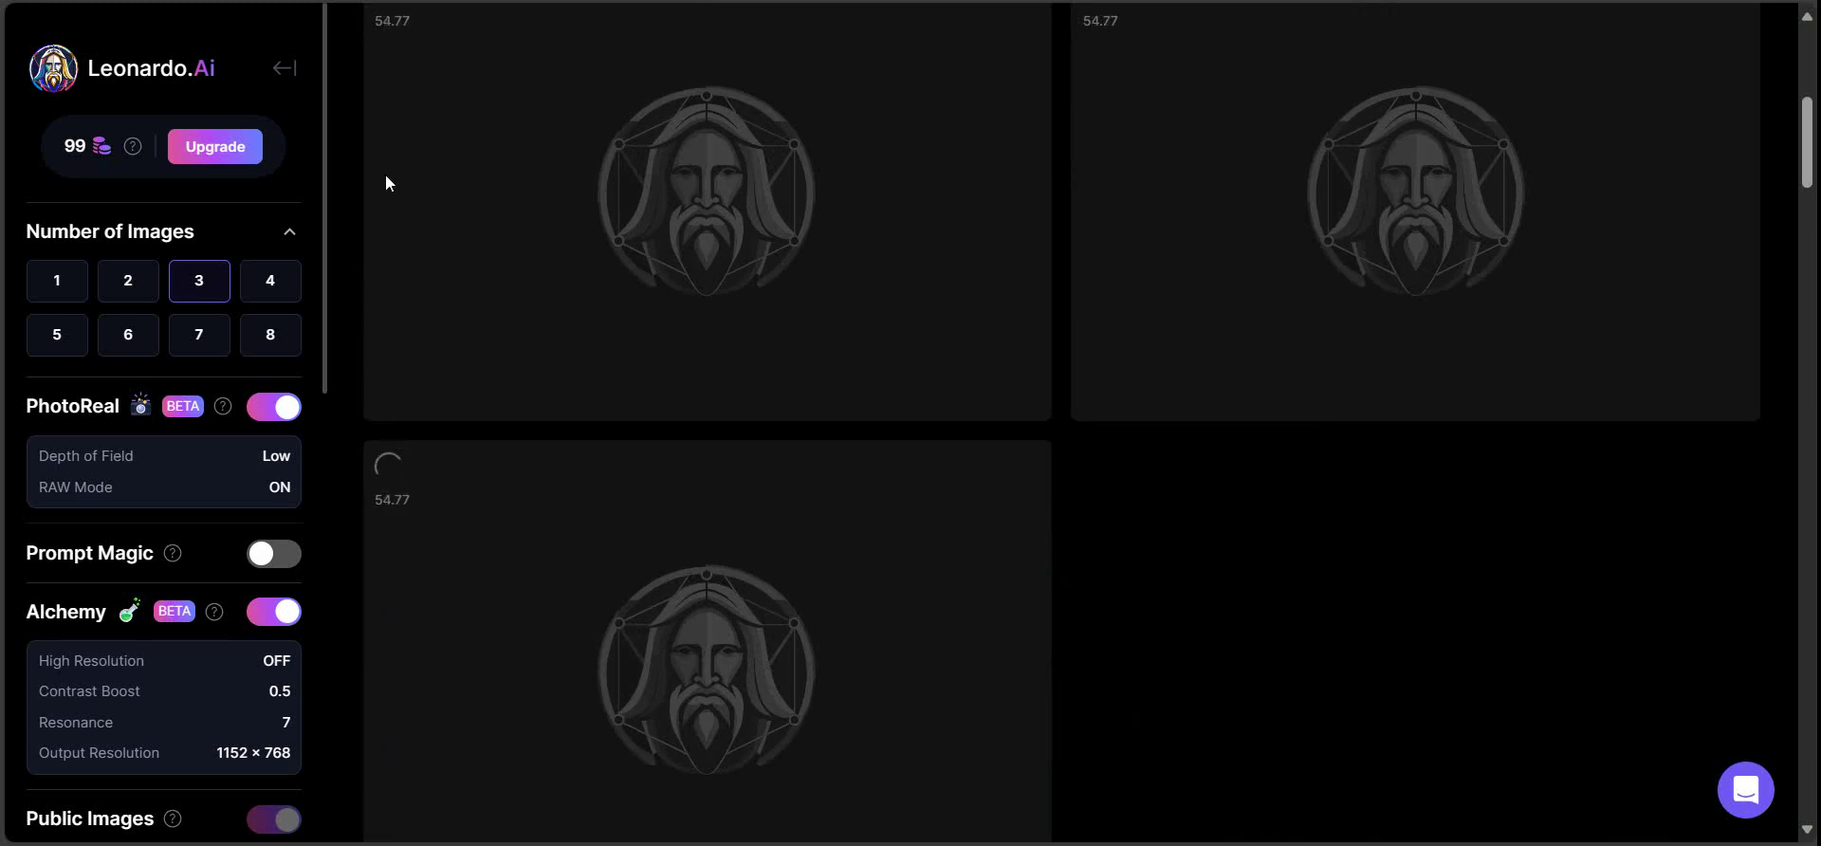
pyautogui.scroll(-15, 398, 183)
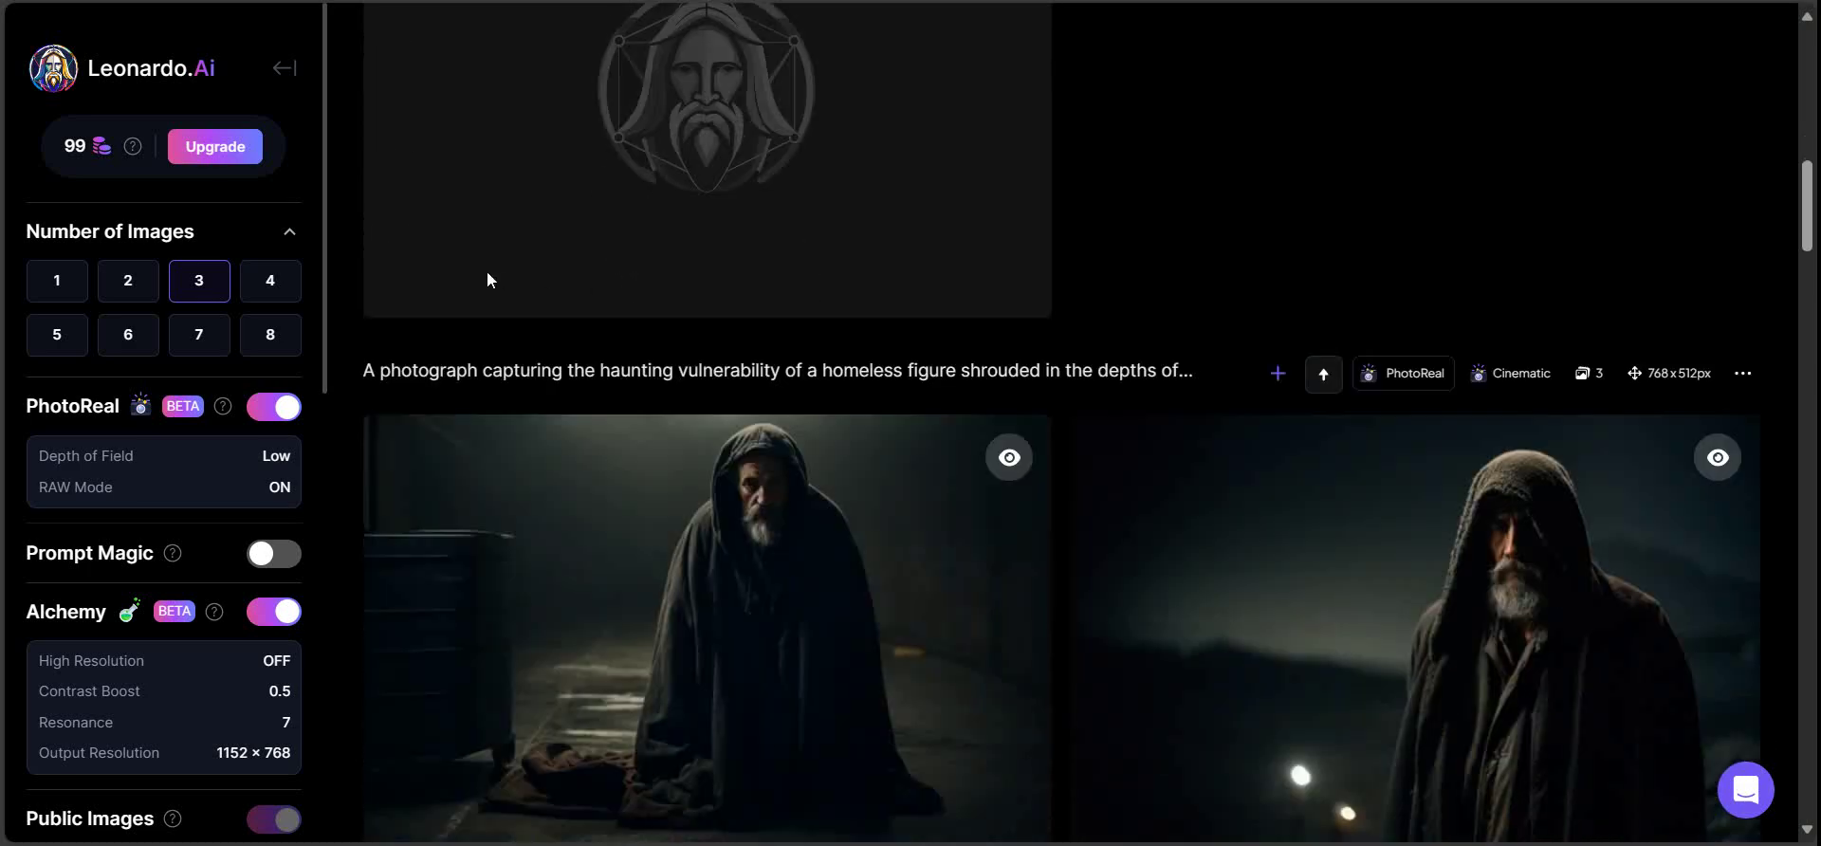
pyautogui.scroll(-6, 516, 248)
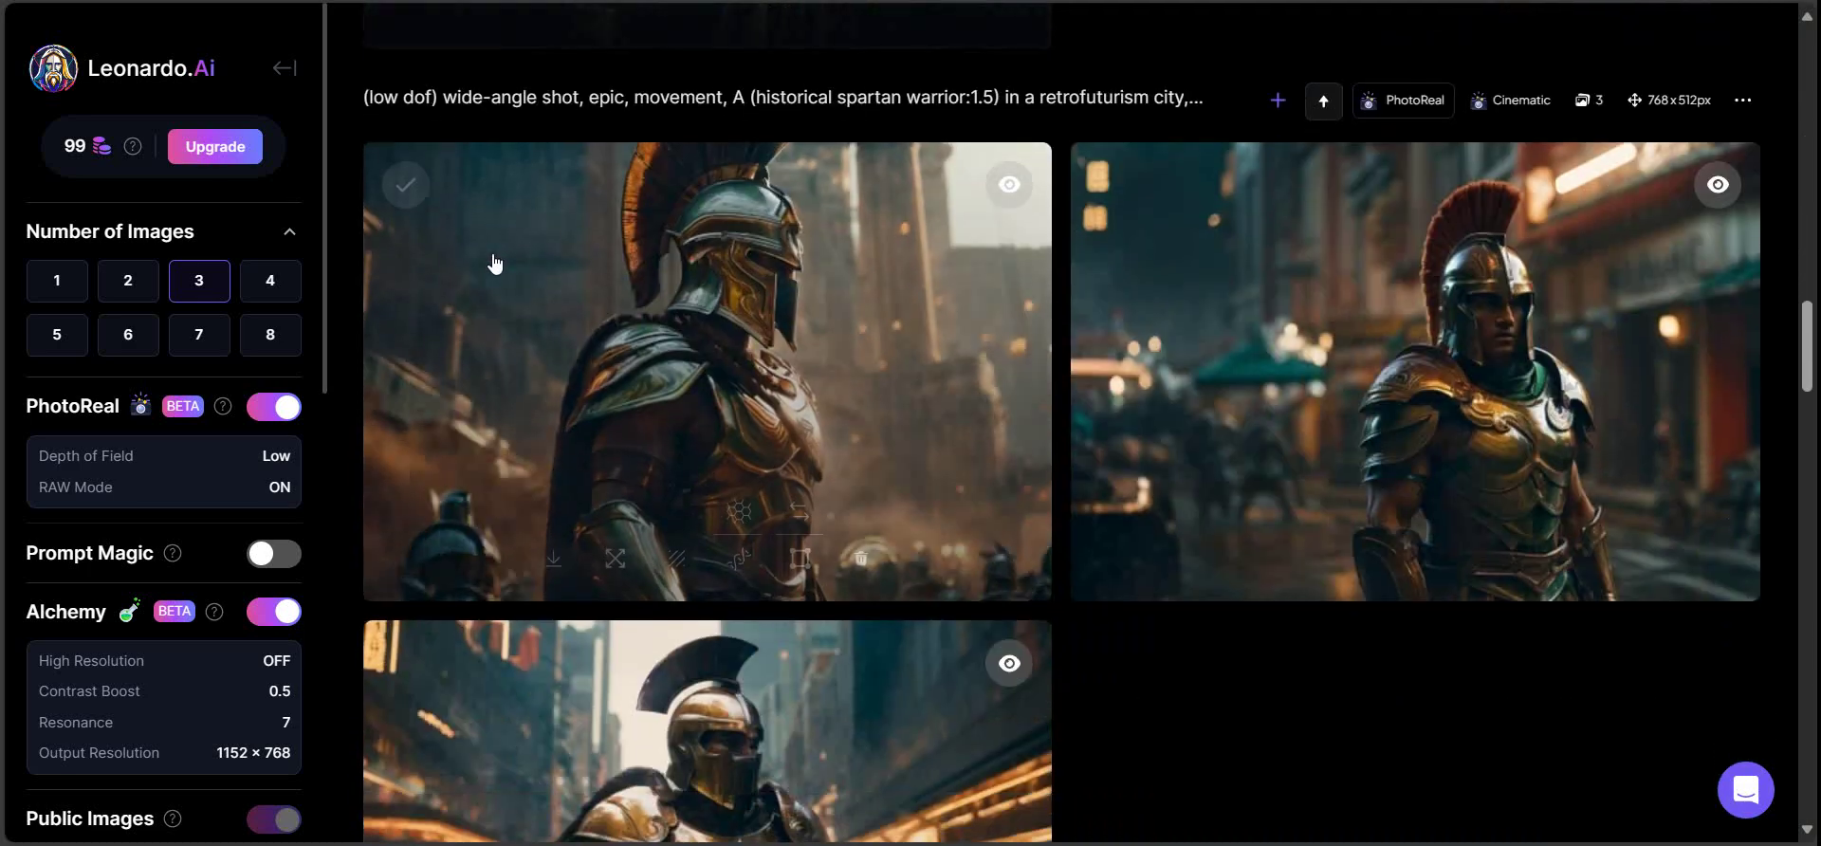
pyautogui.scroll(9, 902, 518)
pyautogui.scroll(11, 902, 518)
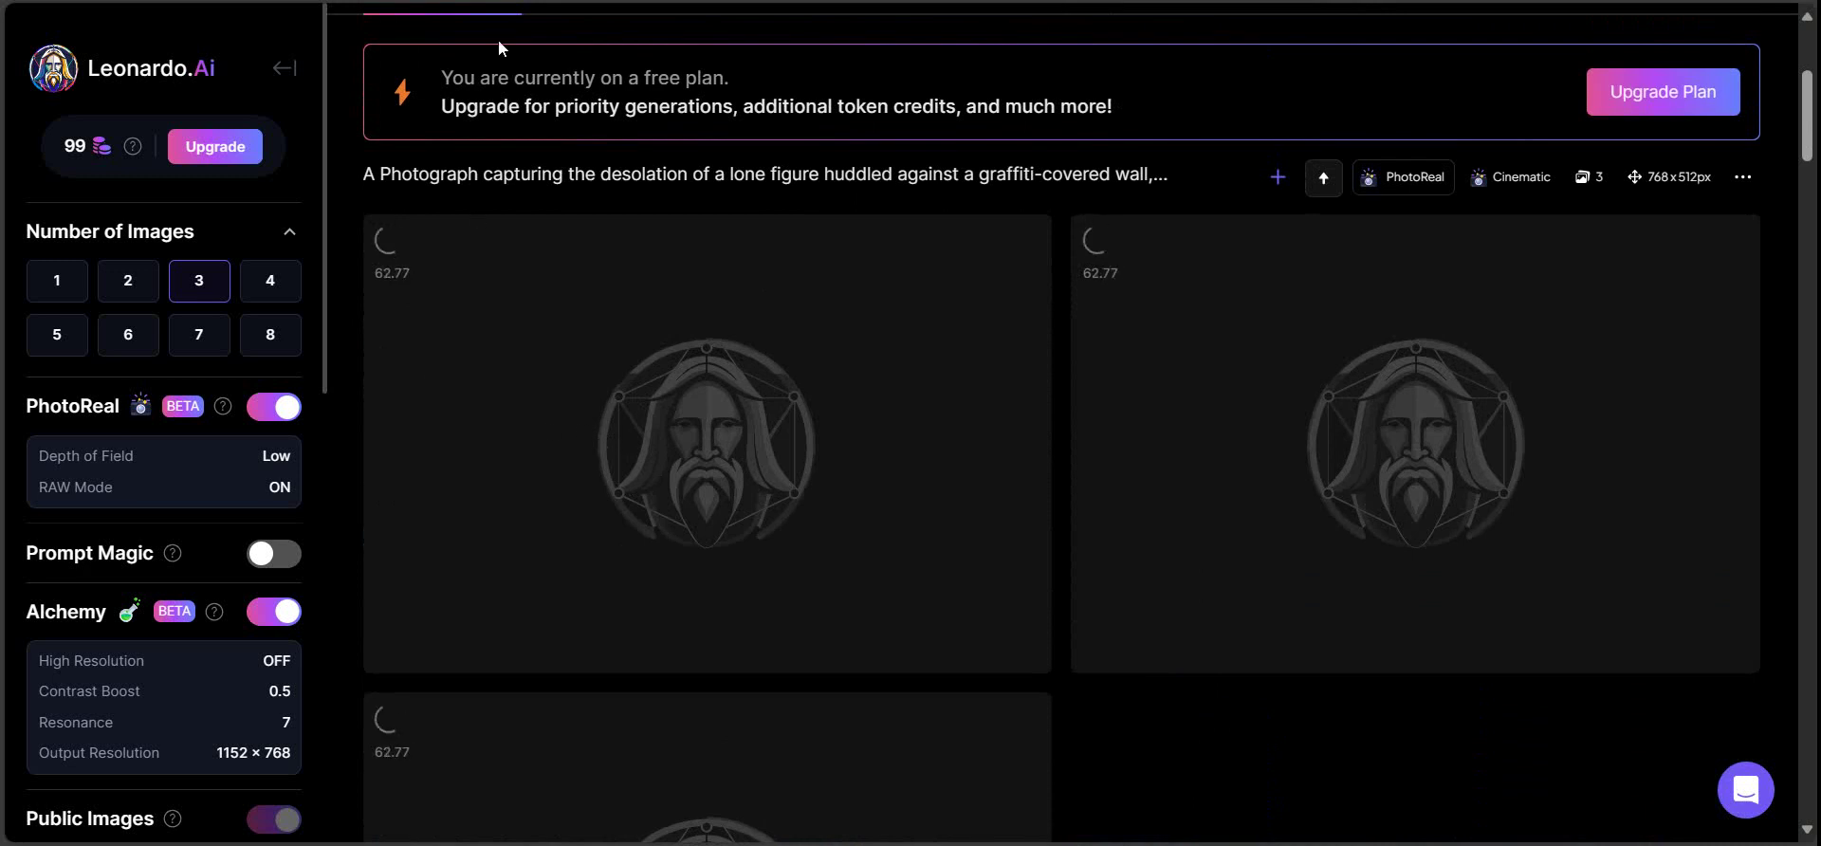
pyautogui.click(455, 2)
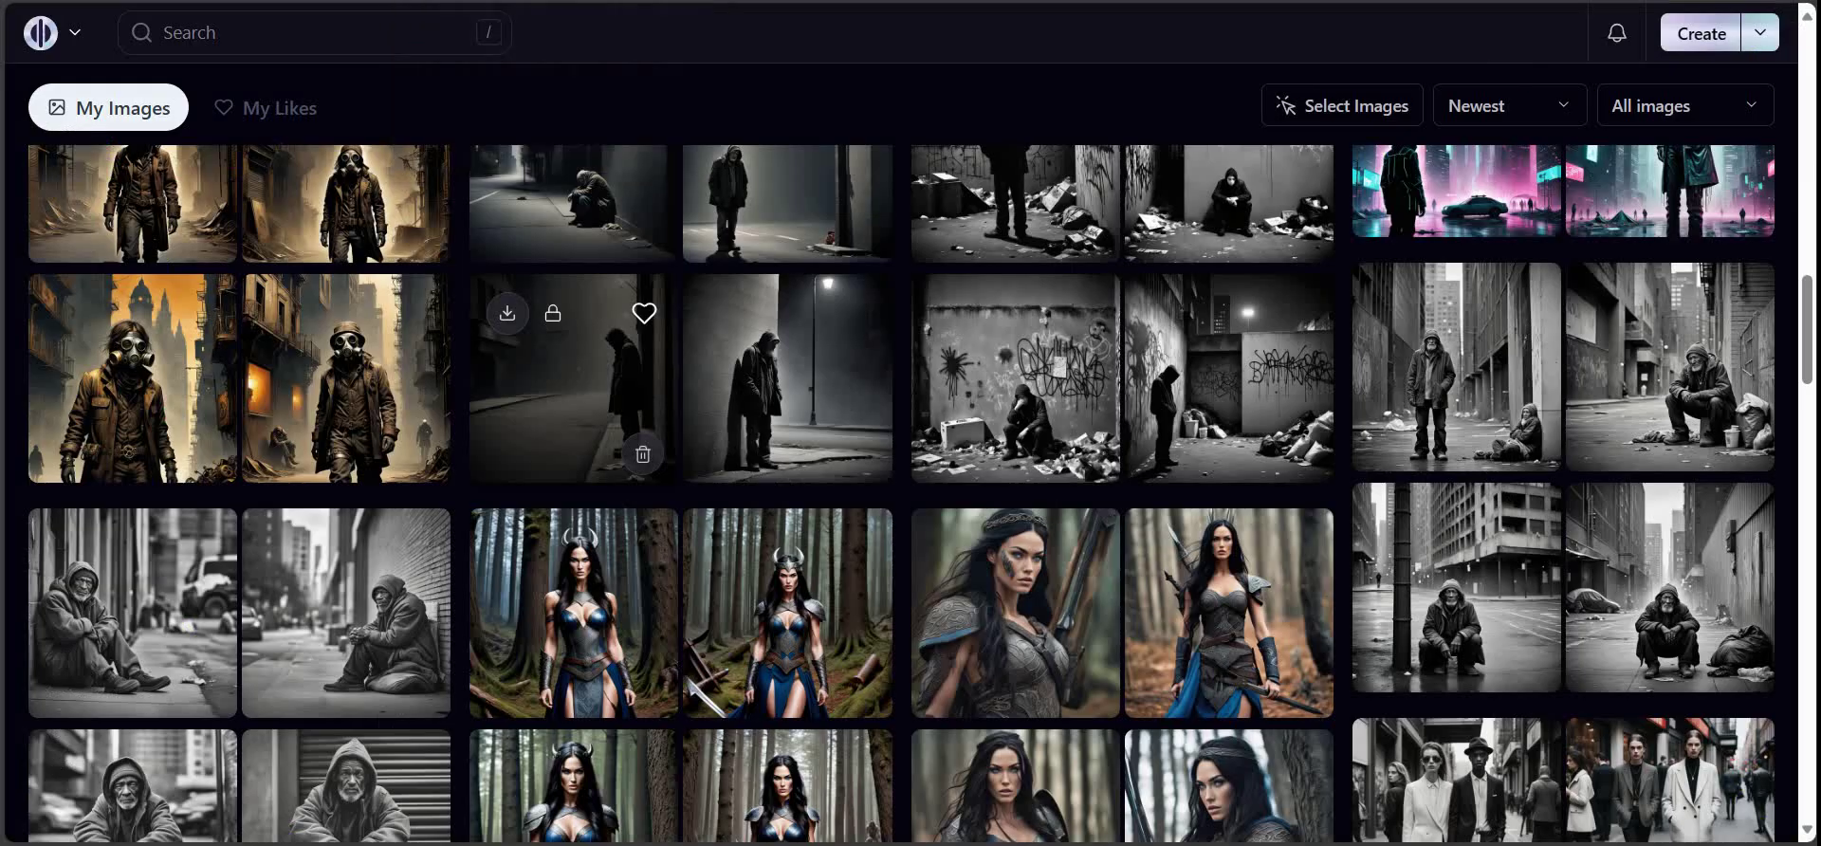
pyautogui.scroll(-15, 637, 464)
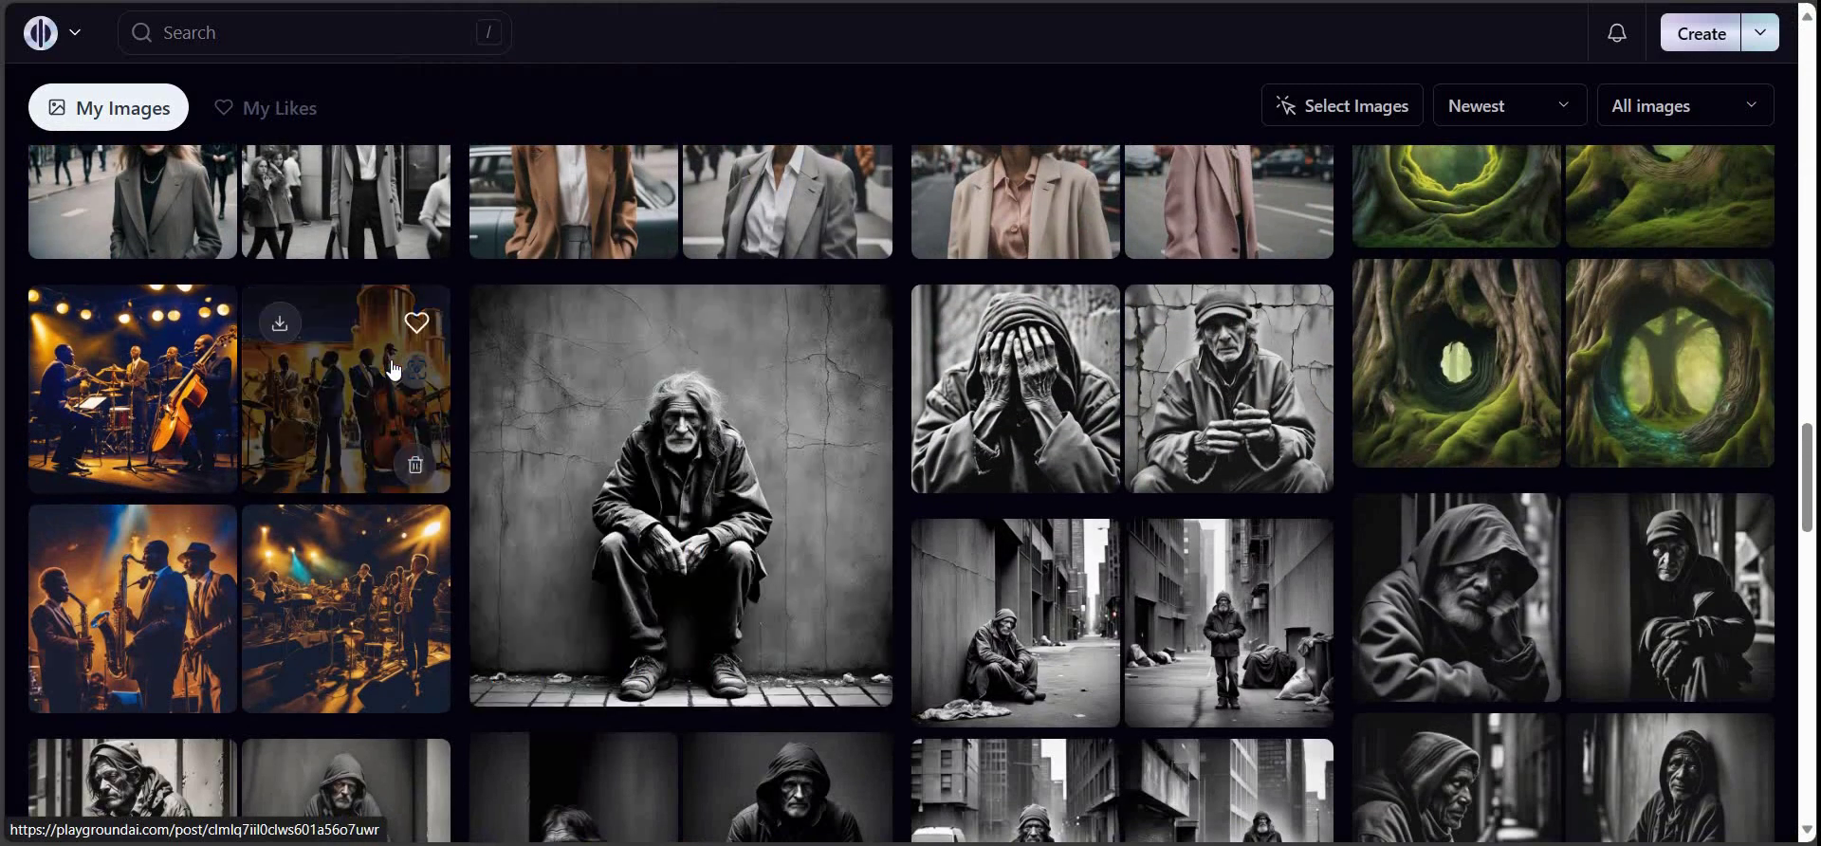
pyautogui.scroll(-4, 604, 345)
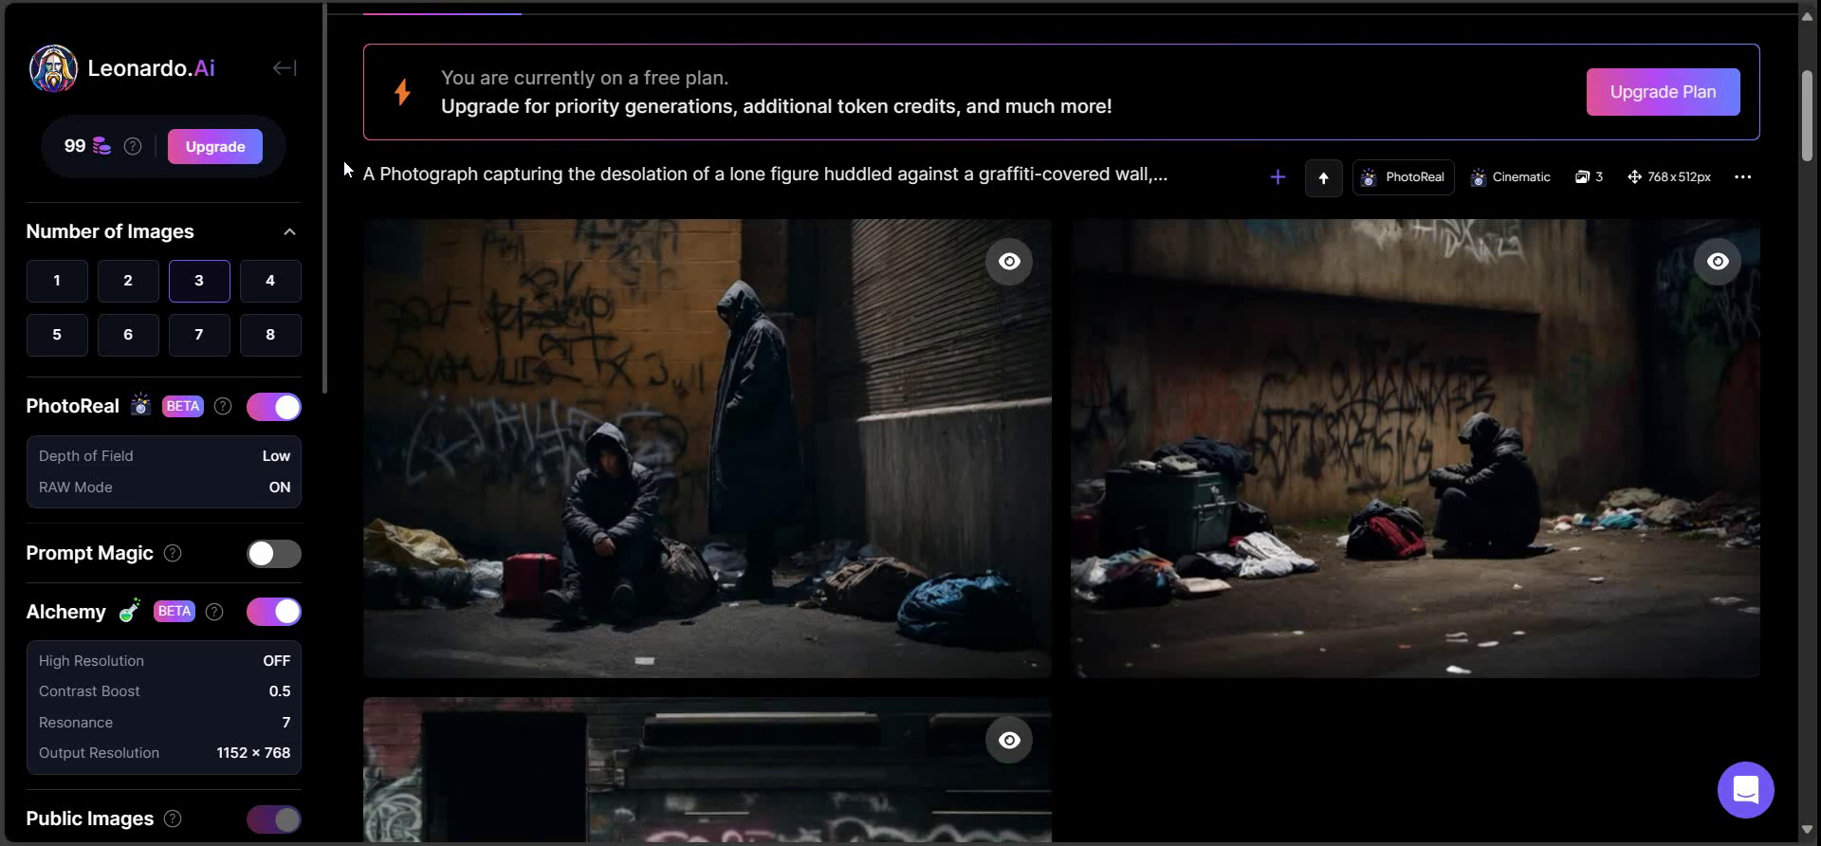
# Step: View the generated image of the figure seated beside the dark doorway and graffiti wall enlarged, and close it
pyautogui.scroll(-3, 190, 427)
pyautogui.scroll(-6, 987, 439)
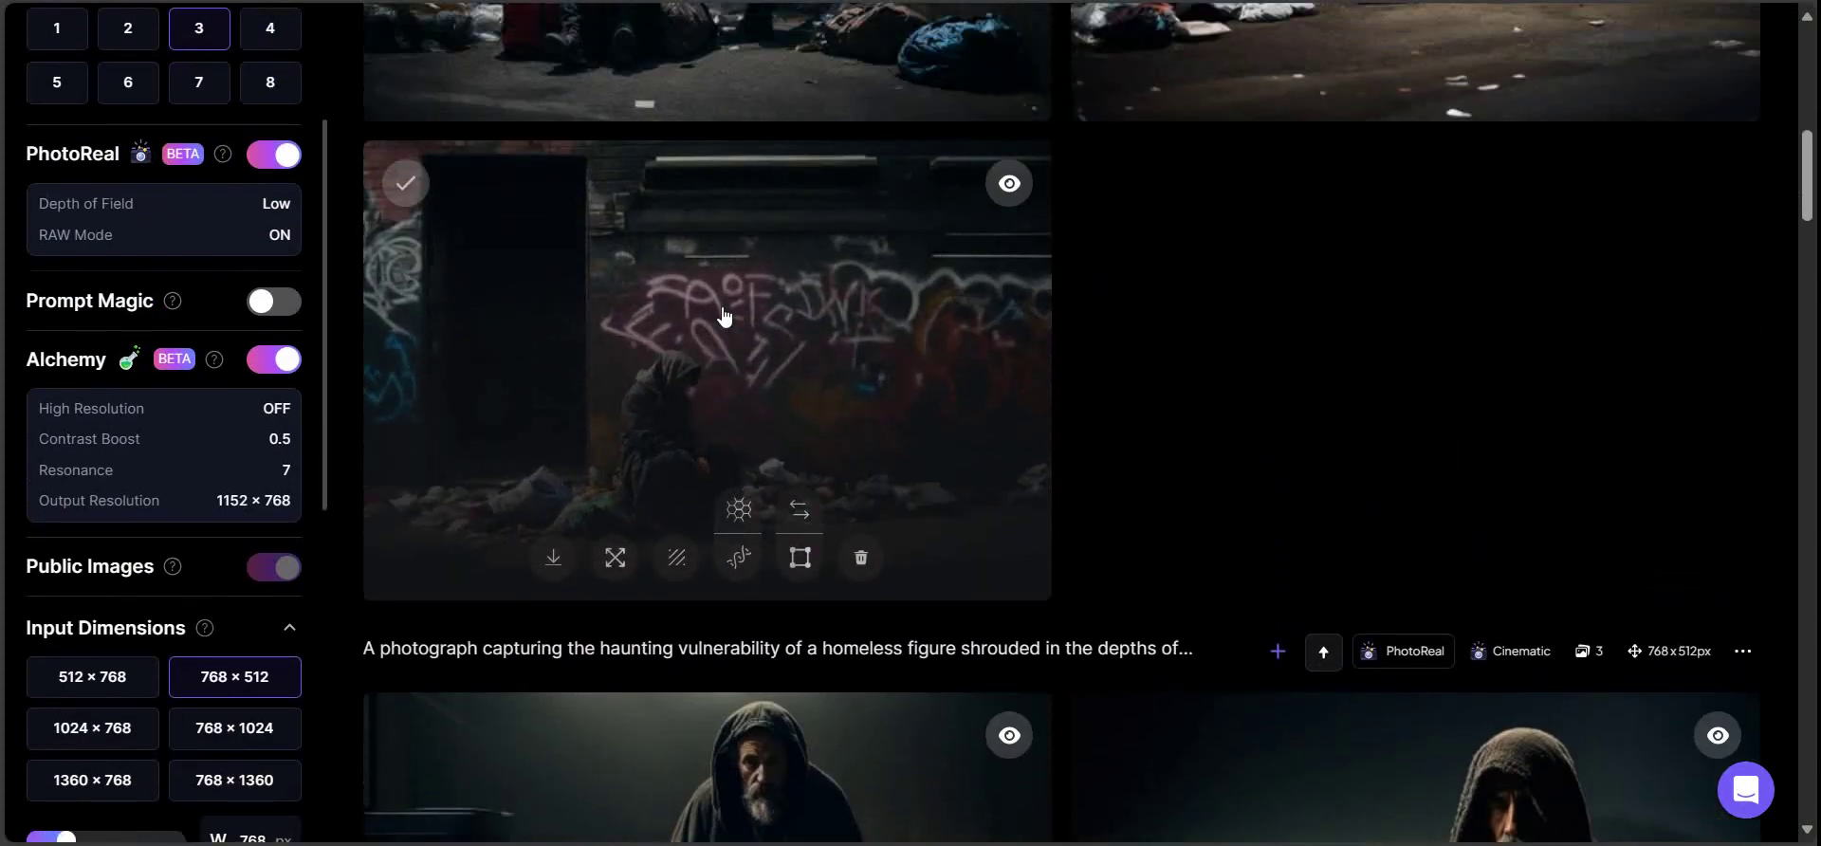
pyautogui.click(730, 342)
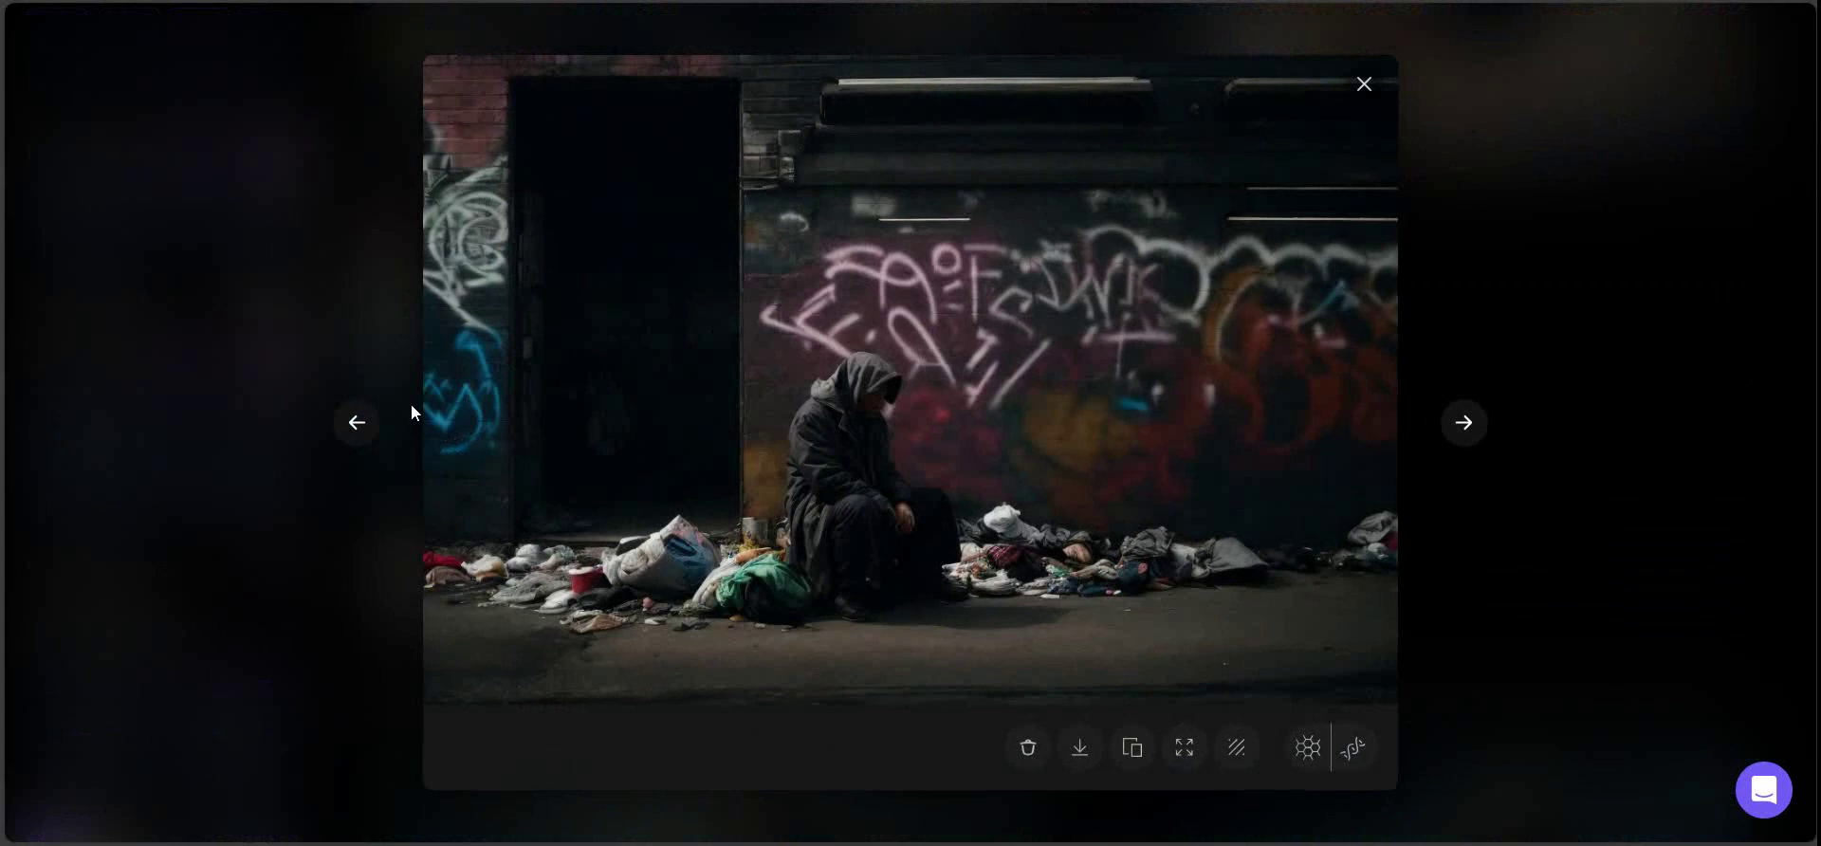
pyautogui.click(927, 391)
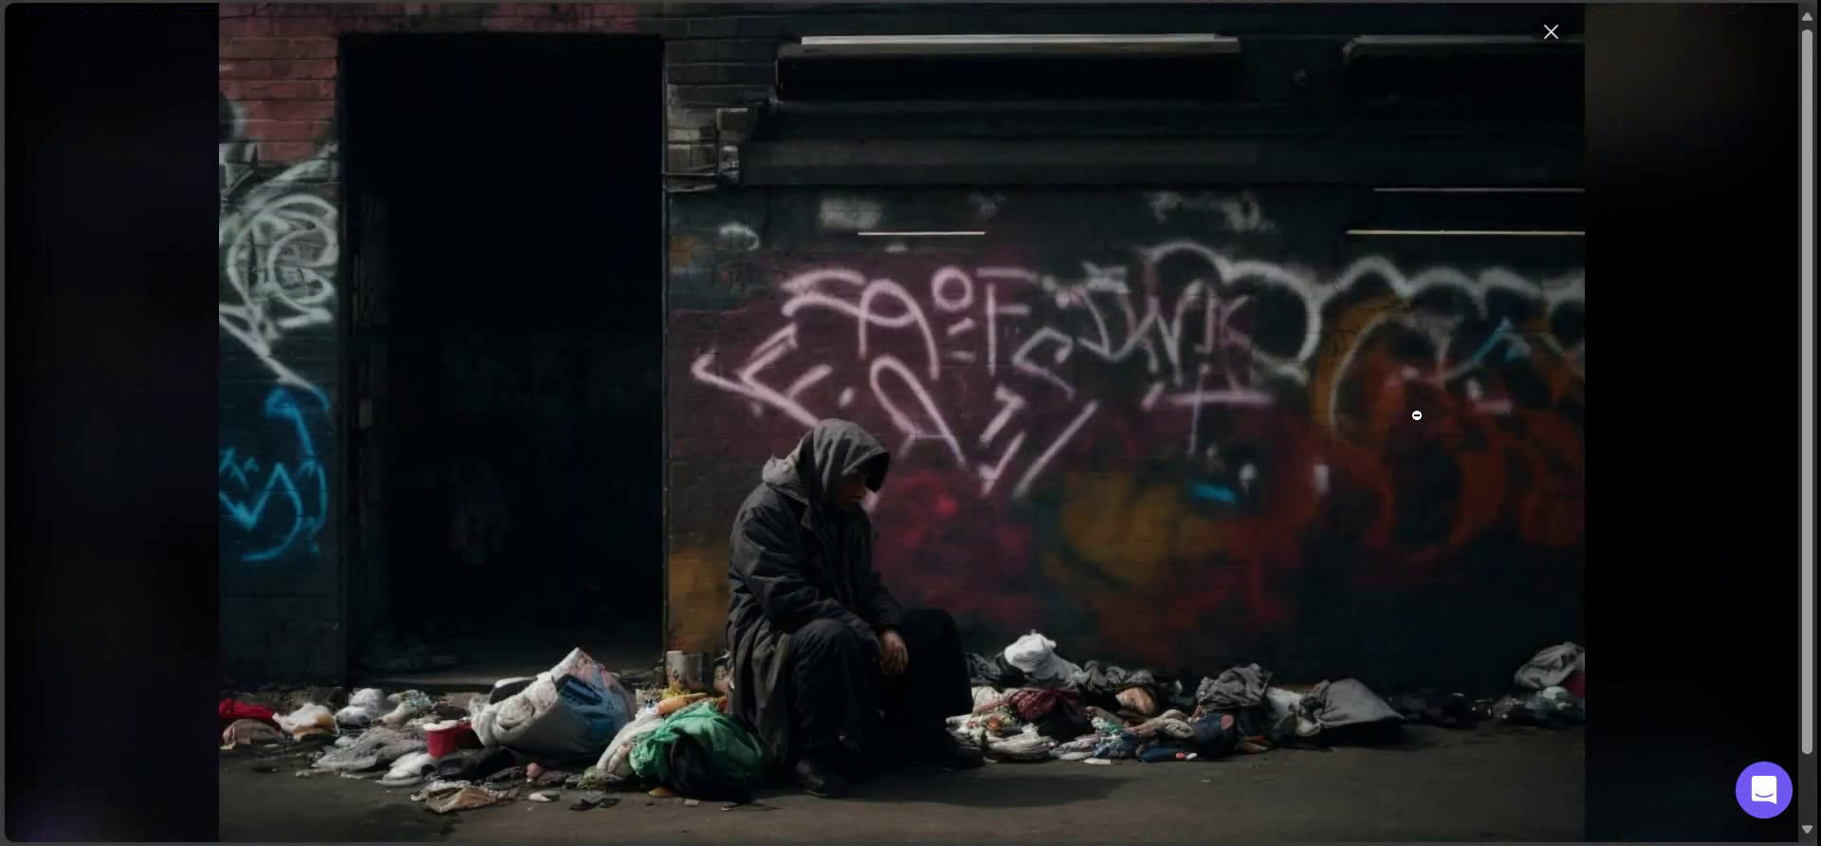
pyautogui.click(1182, 426)
pyautogui.click(1699, 224)
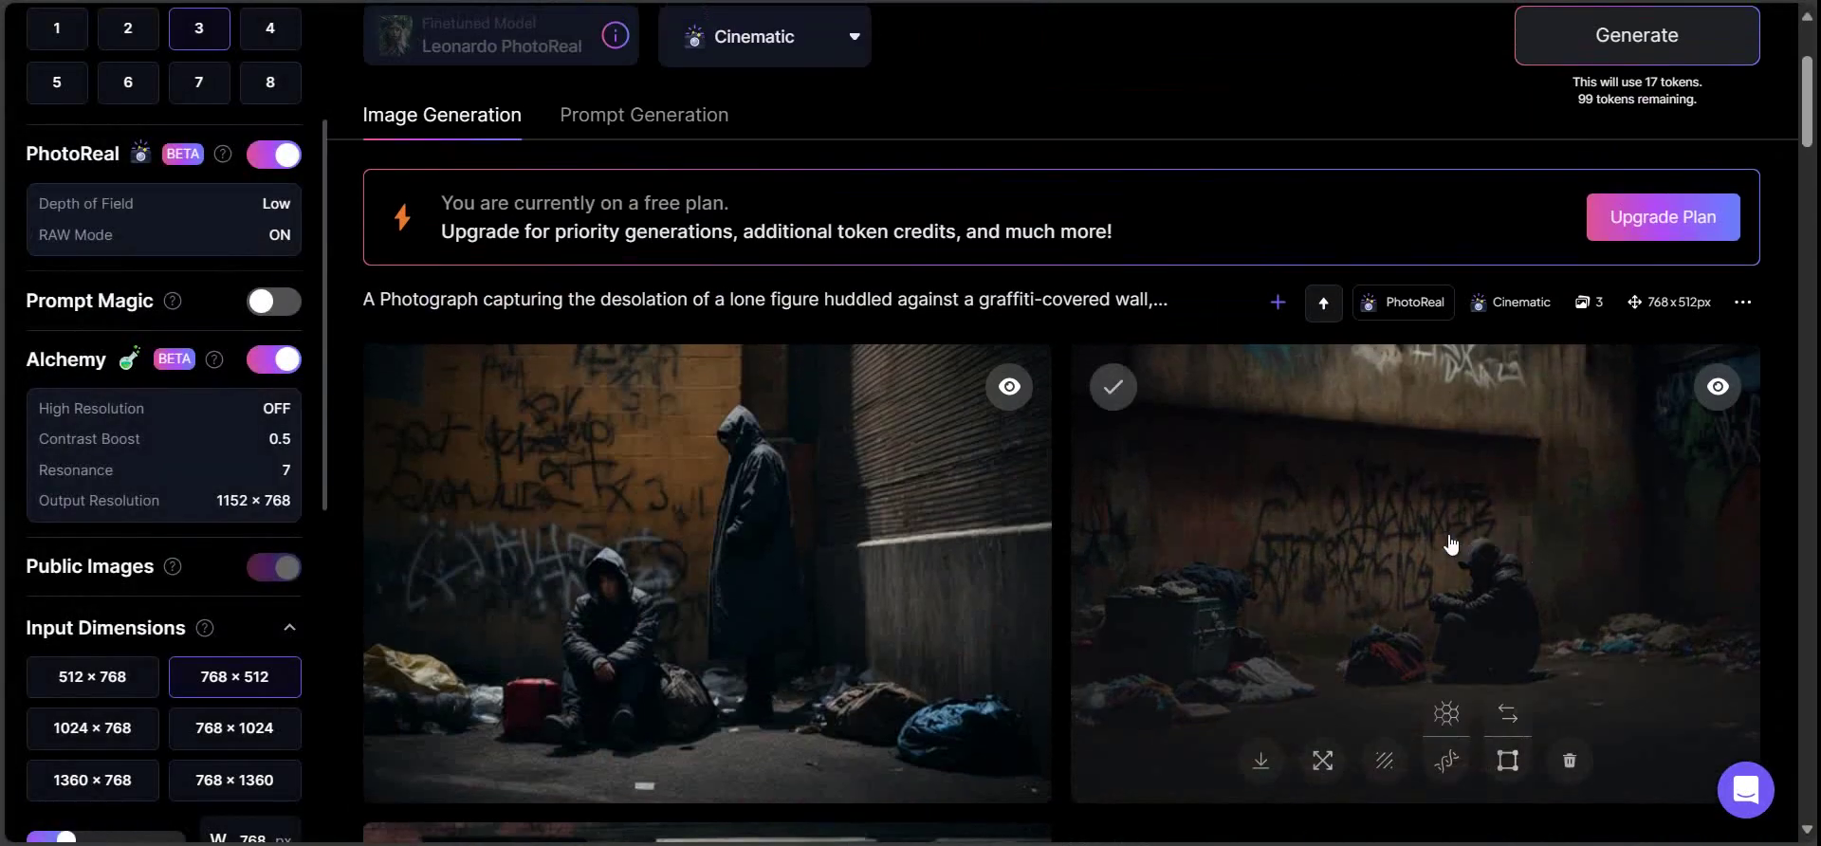
# Step: View the other two generated graffiti-wall images enlarged, the crouching figure and the seated and standing pair, closing each one
pyautogui.click(1452, 543)
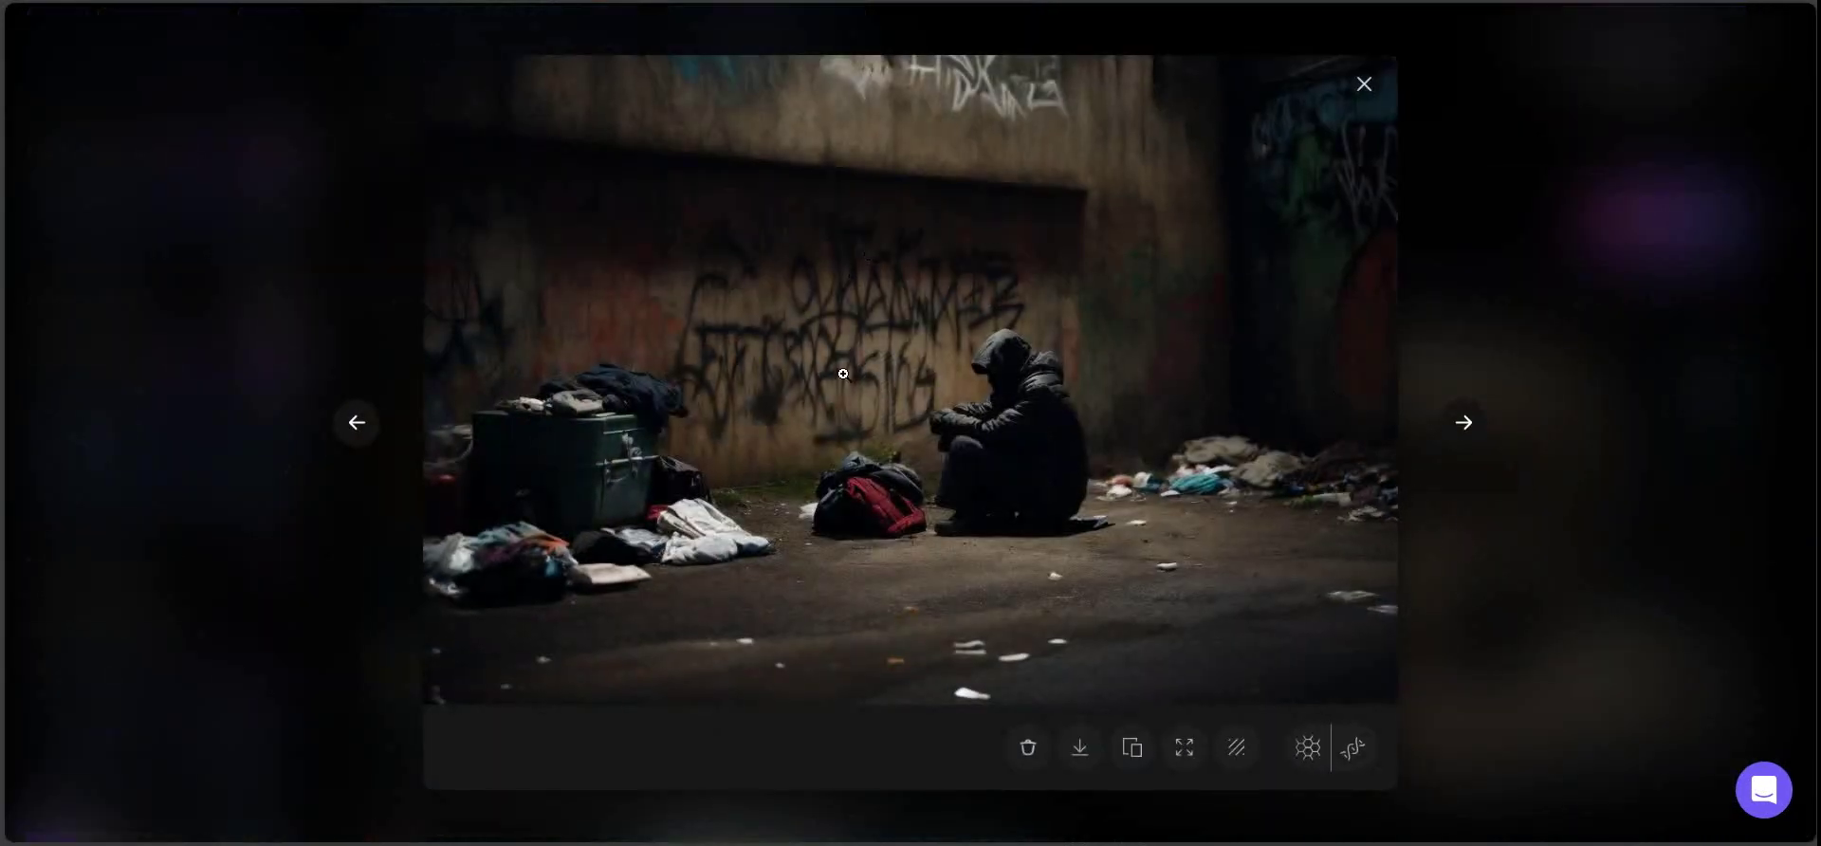
pyautogui.click(850, 392)
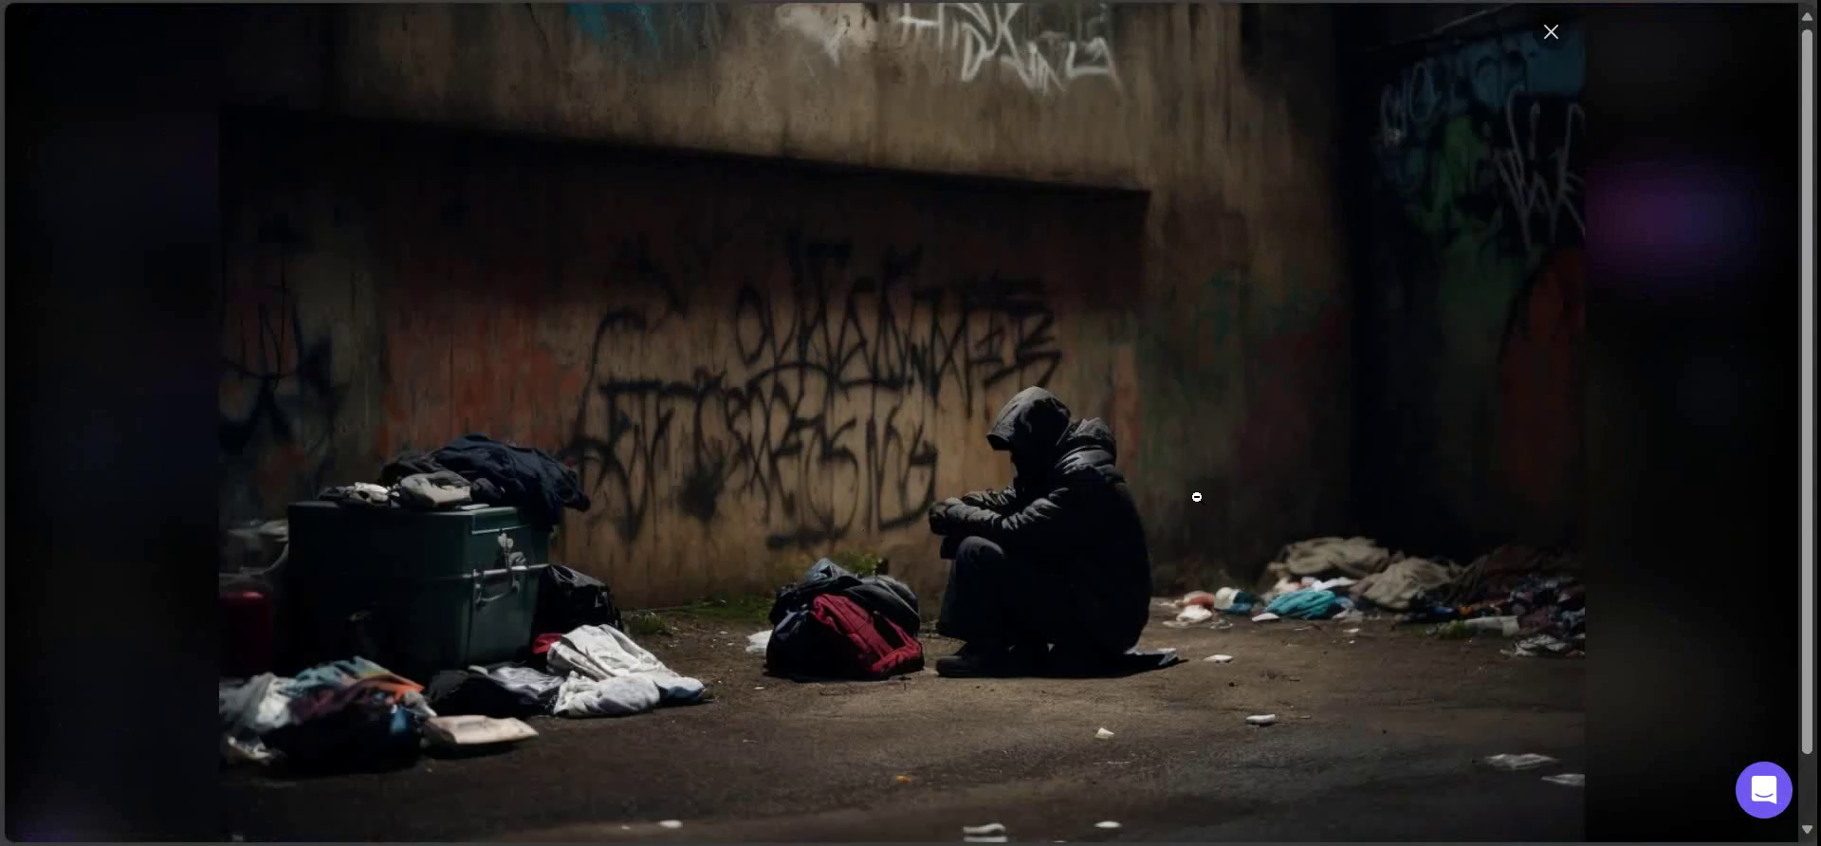
pyautogui.click(1723, 440)
pyautogui.click(721, 542)
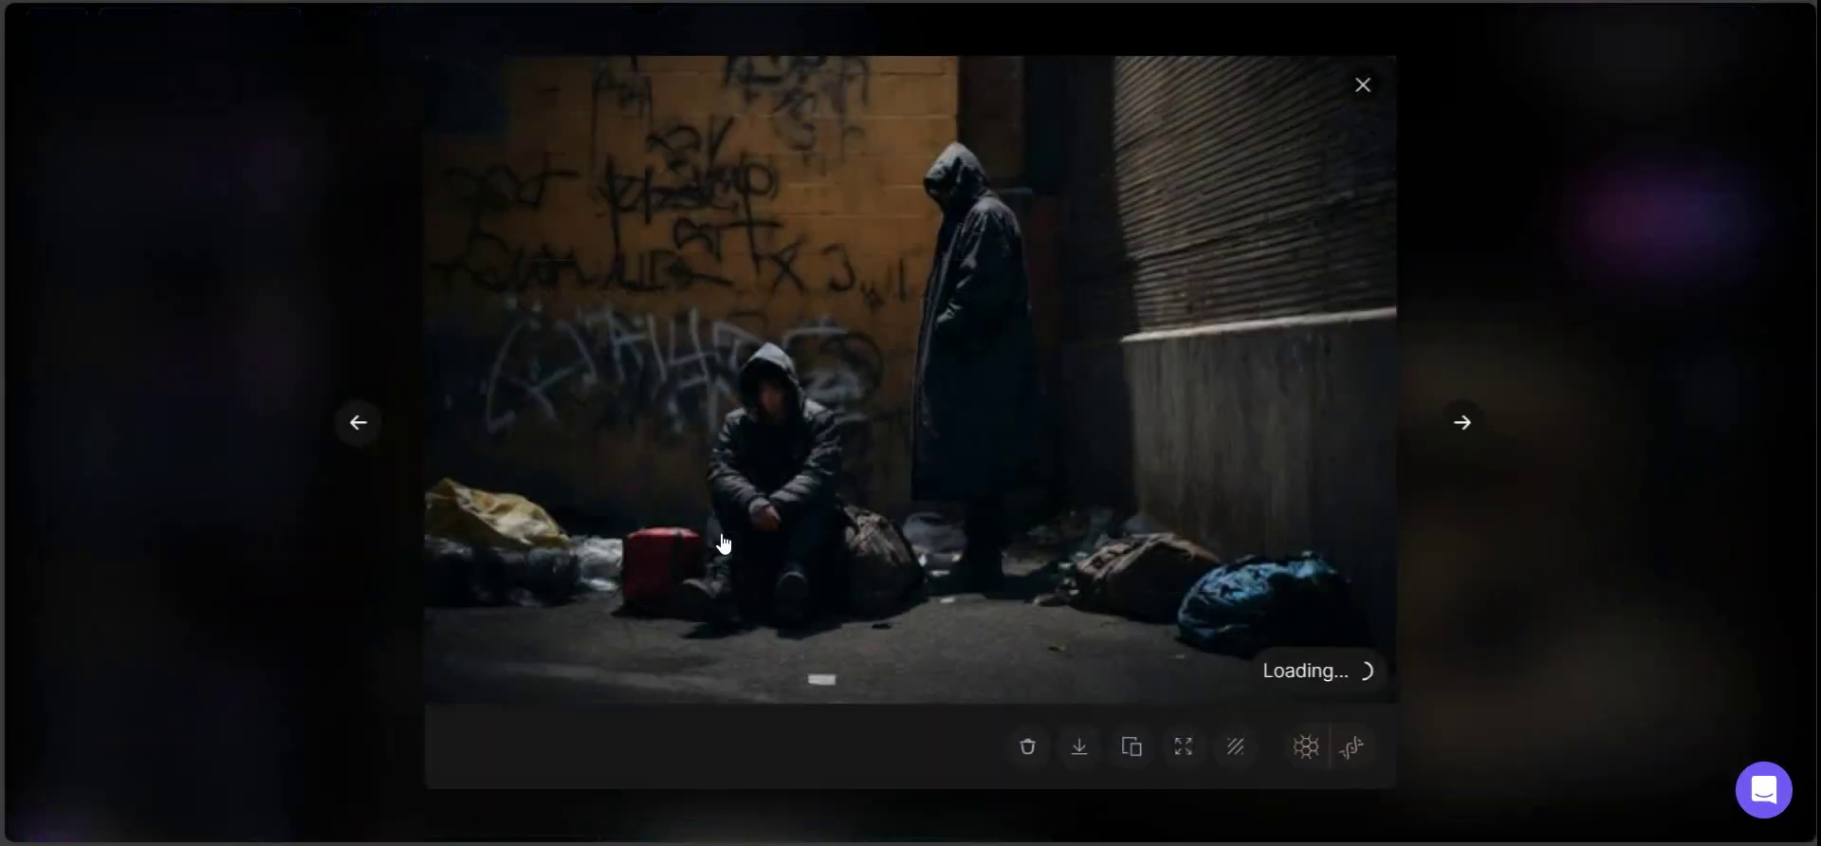
pyautogui.click(813, 440)
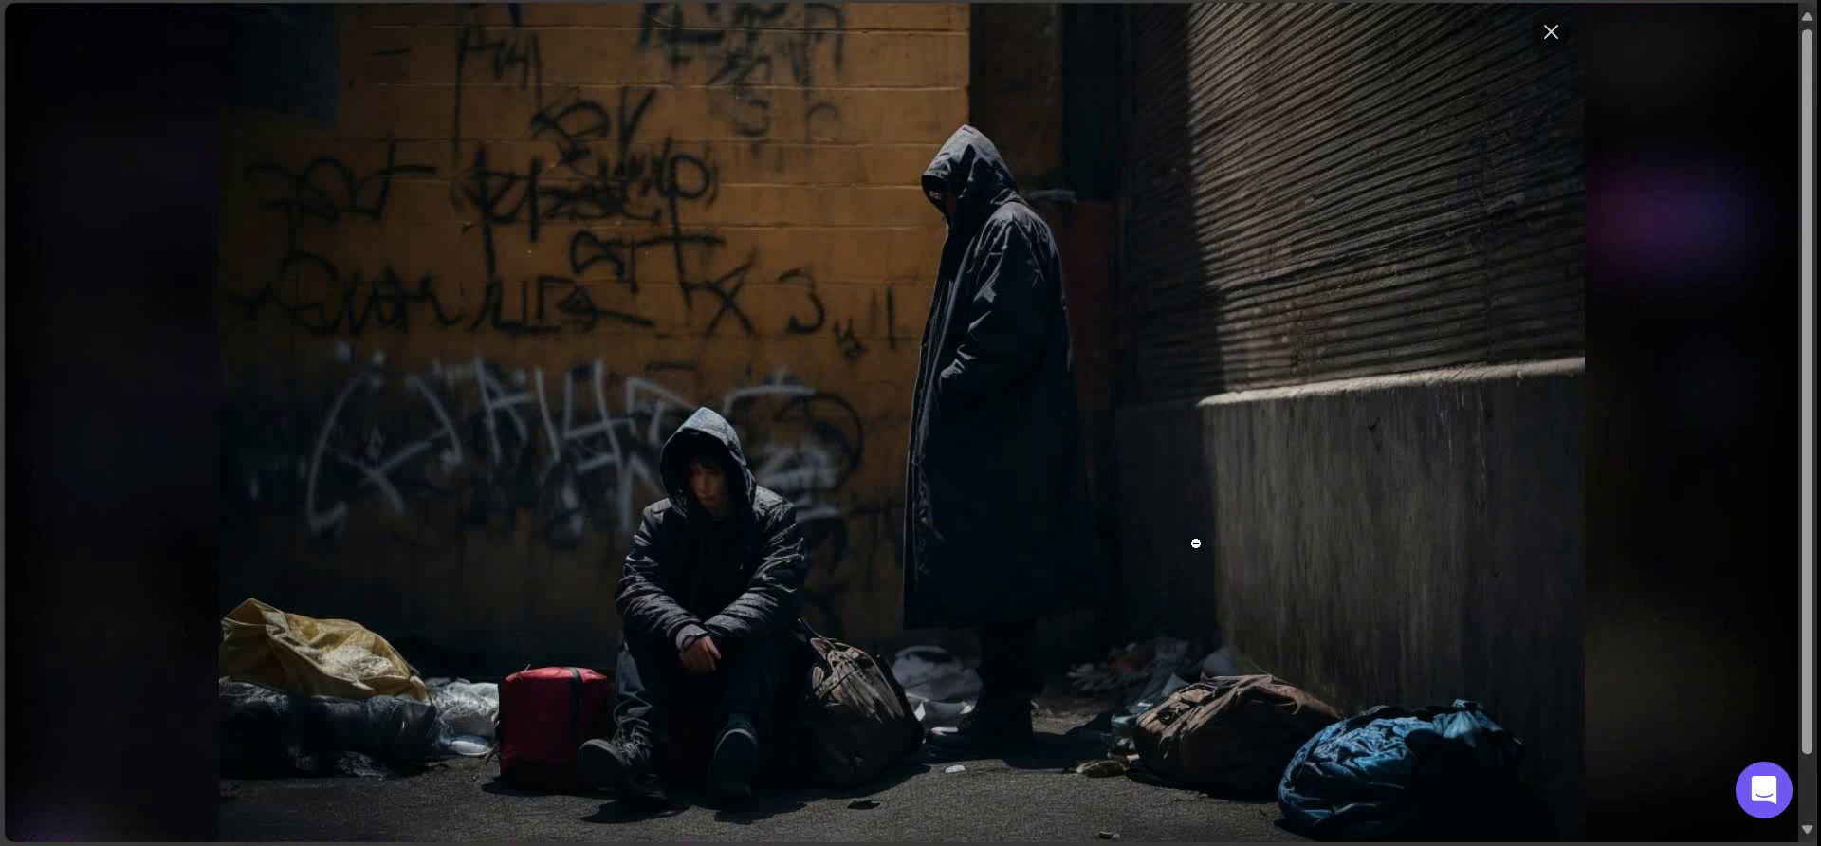
pyautogui.click(1663, 340)
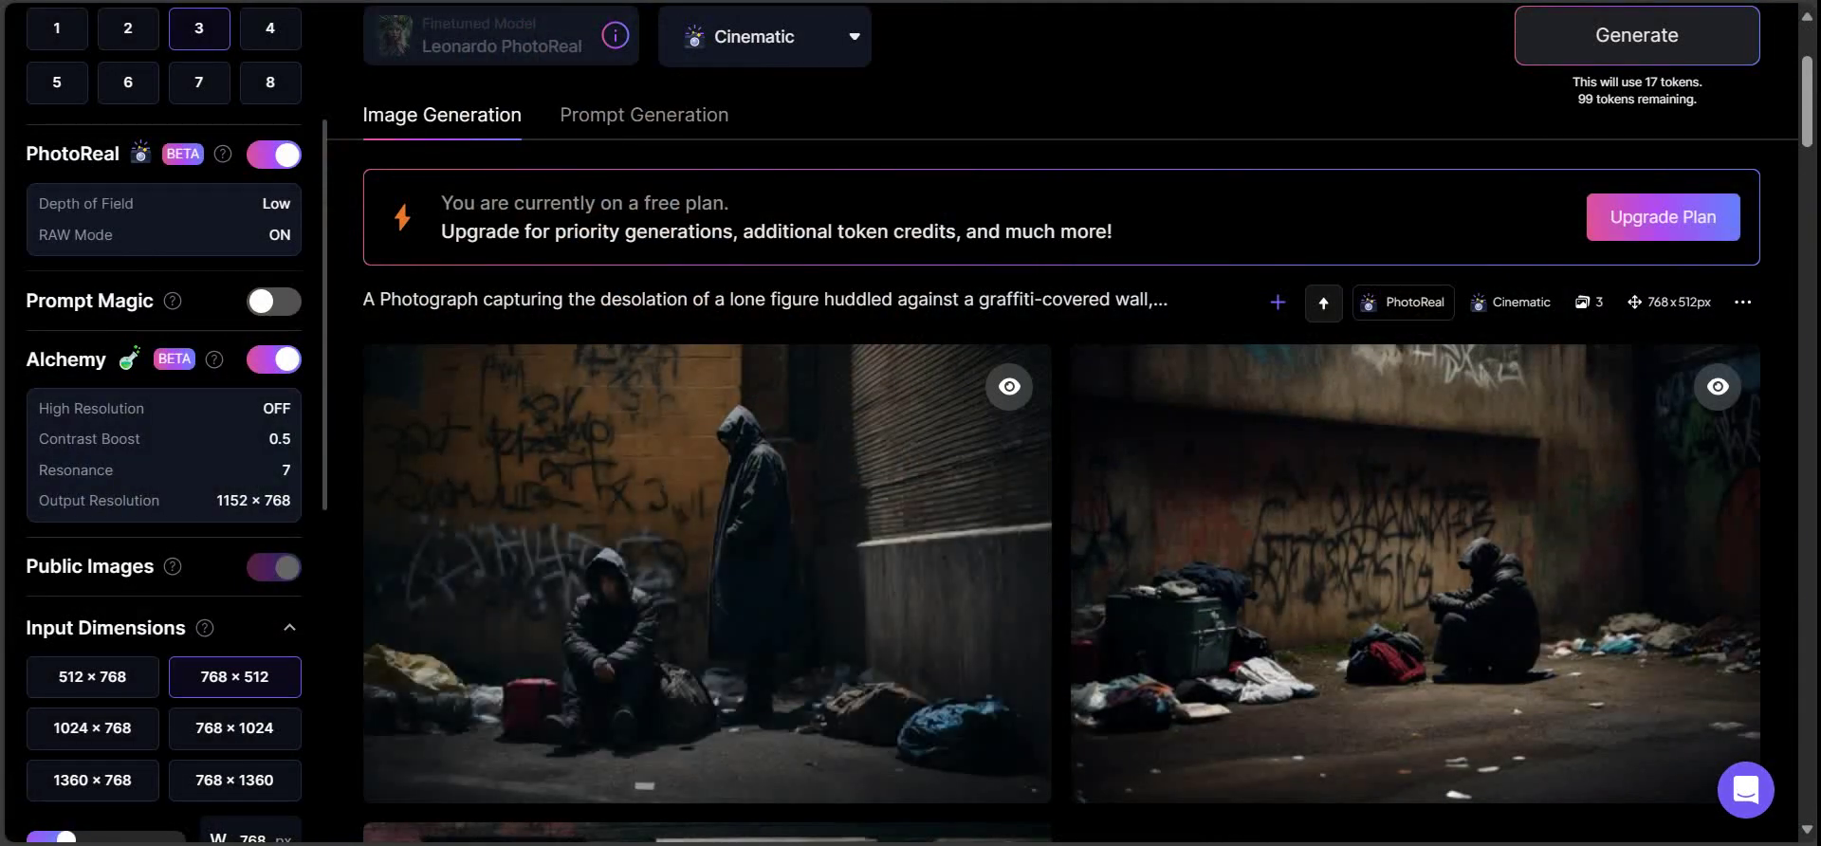
# Step: In the Playground gallery, find the portrait of the black-haired woman with a short bob and purple top, and copy its prompt
pyautogui.hotkey('alt', 'Left')
pyautogui.scroll(-15, 569, 408)
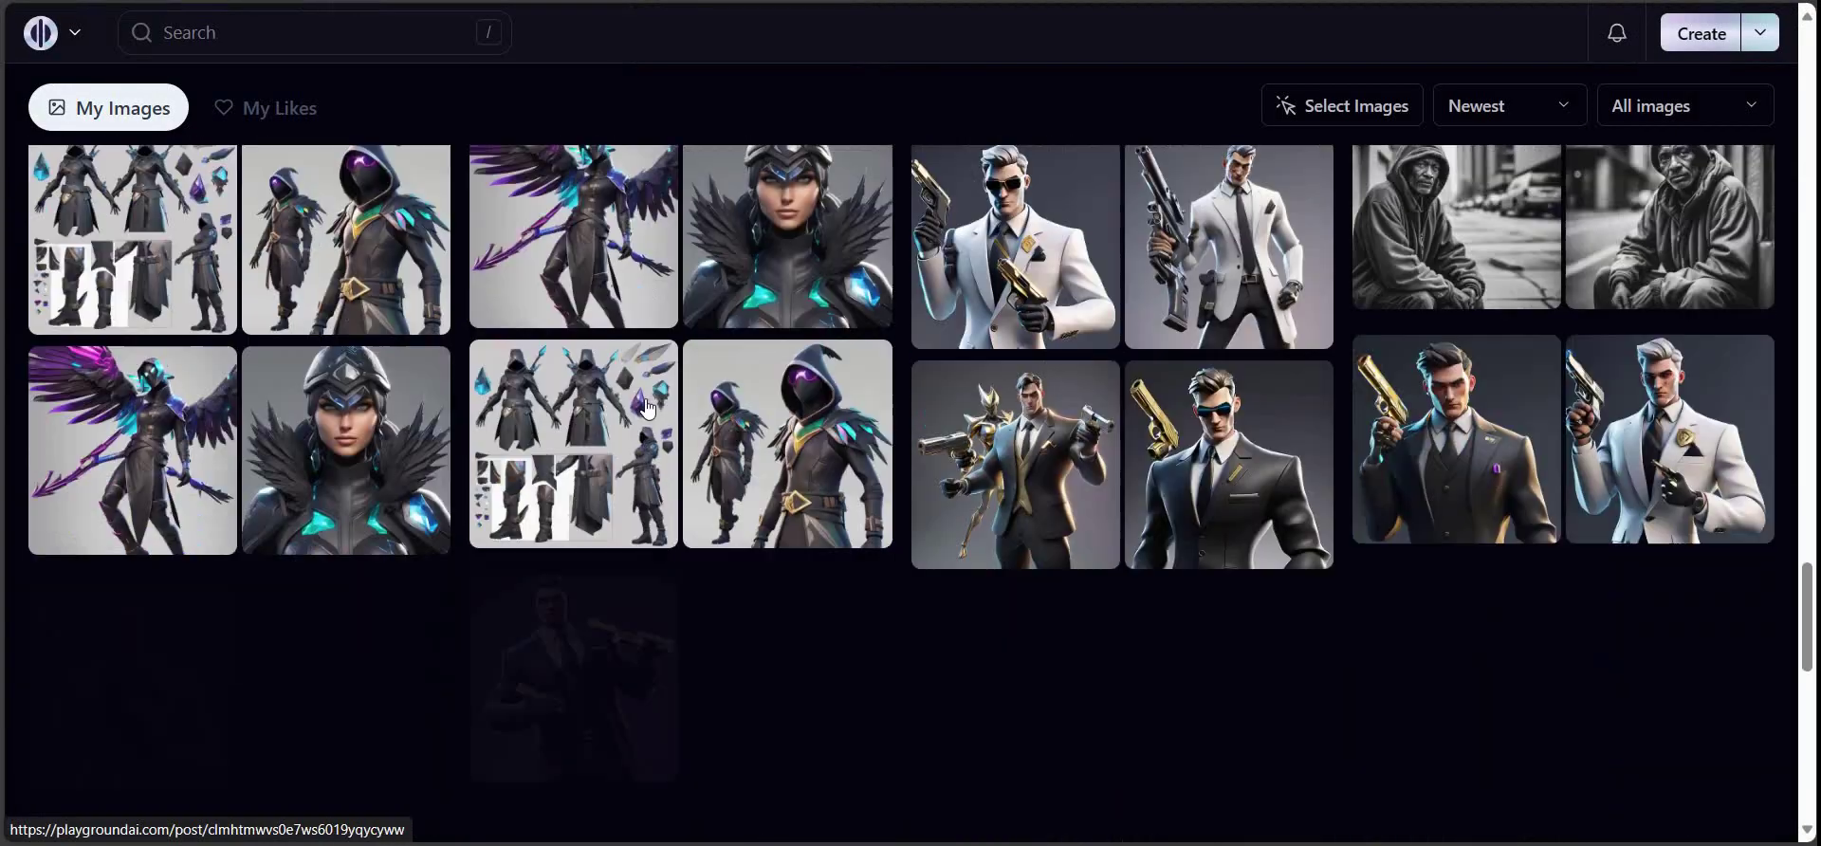
pyautogui.scroll(-10, 569, 408)
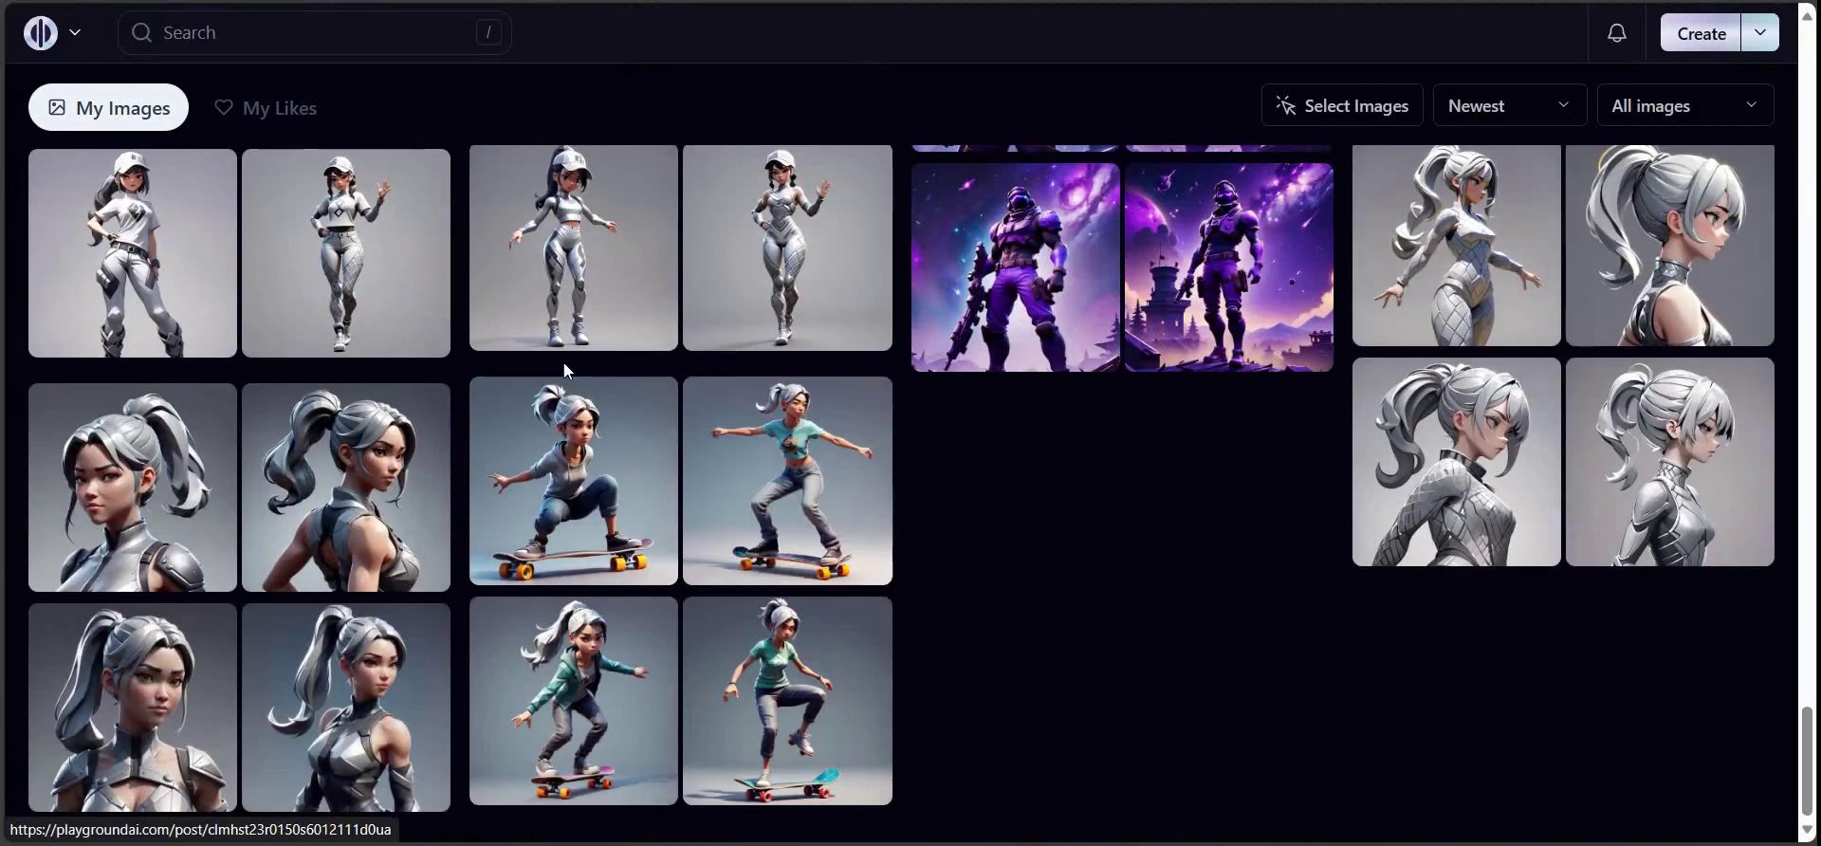
pyautogui.scroll(-5, 834, 361)
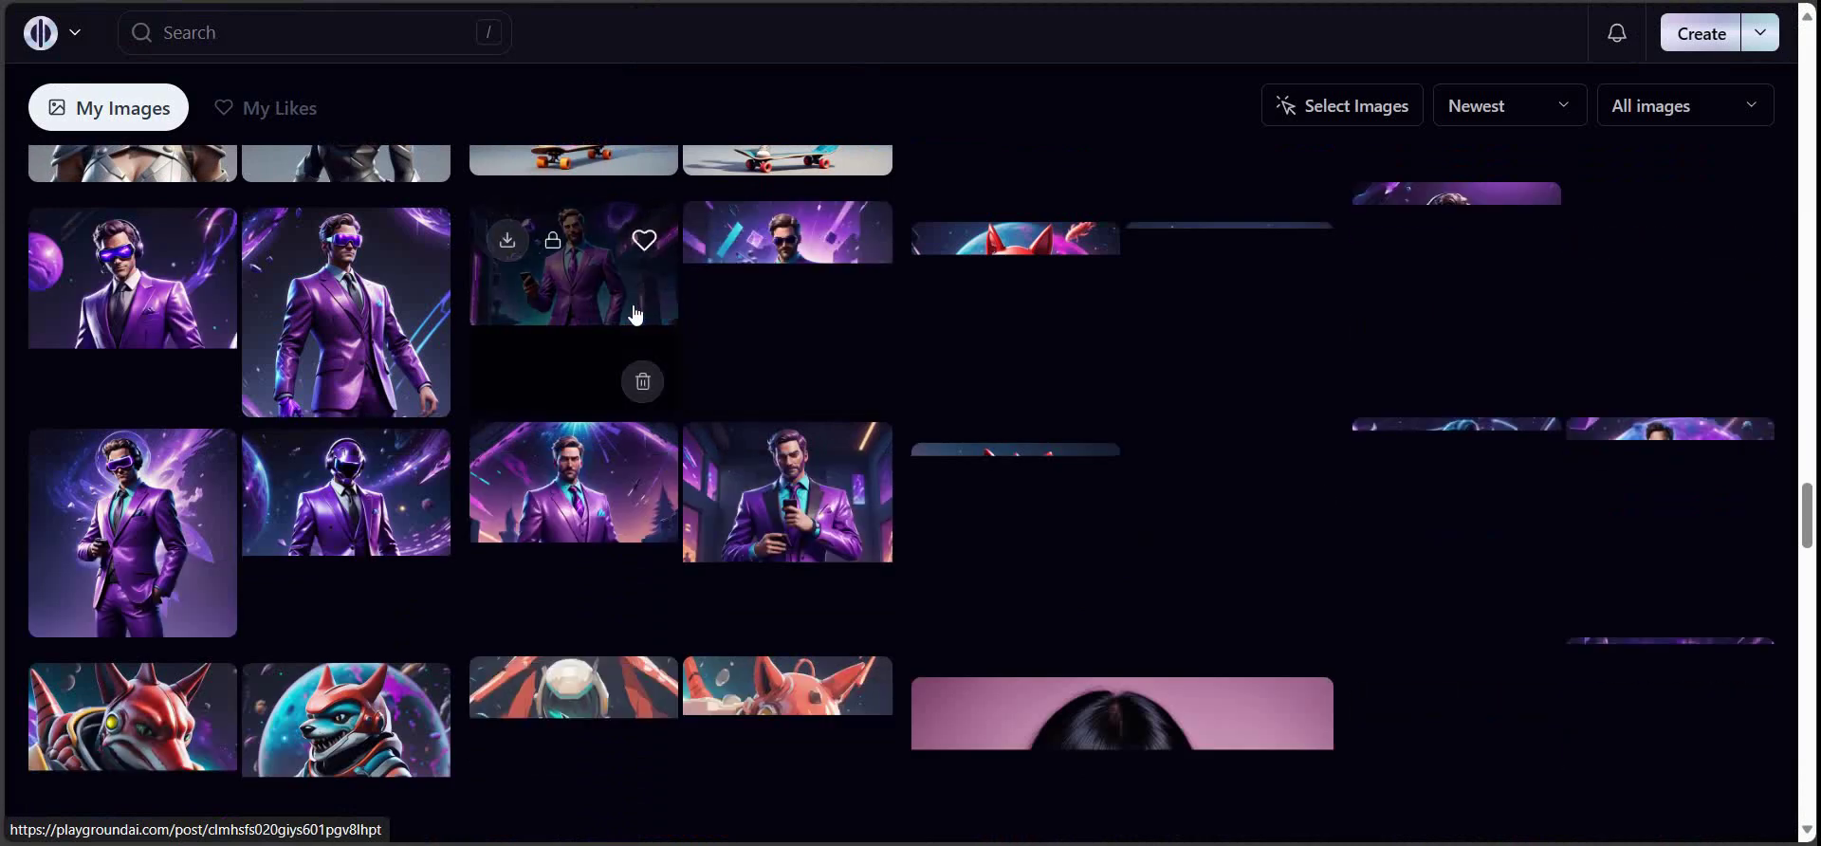
pyautogui.scroll(-4, 523, 233)
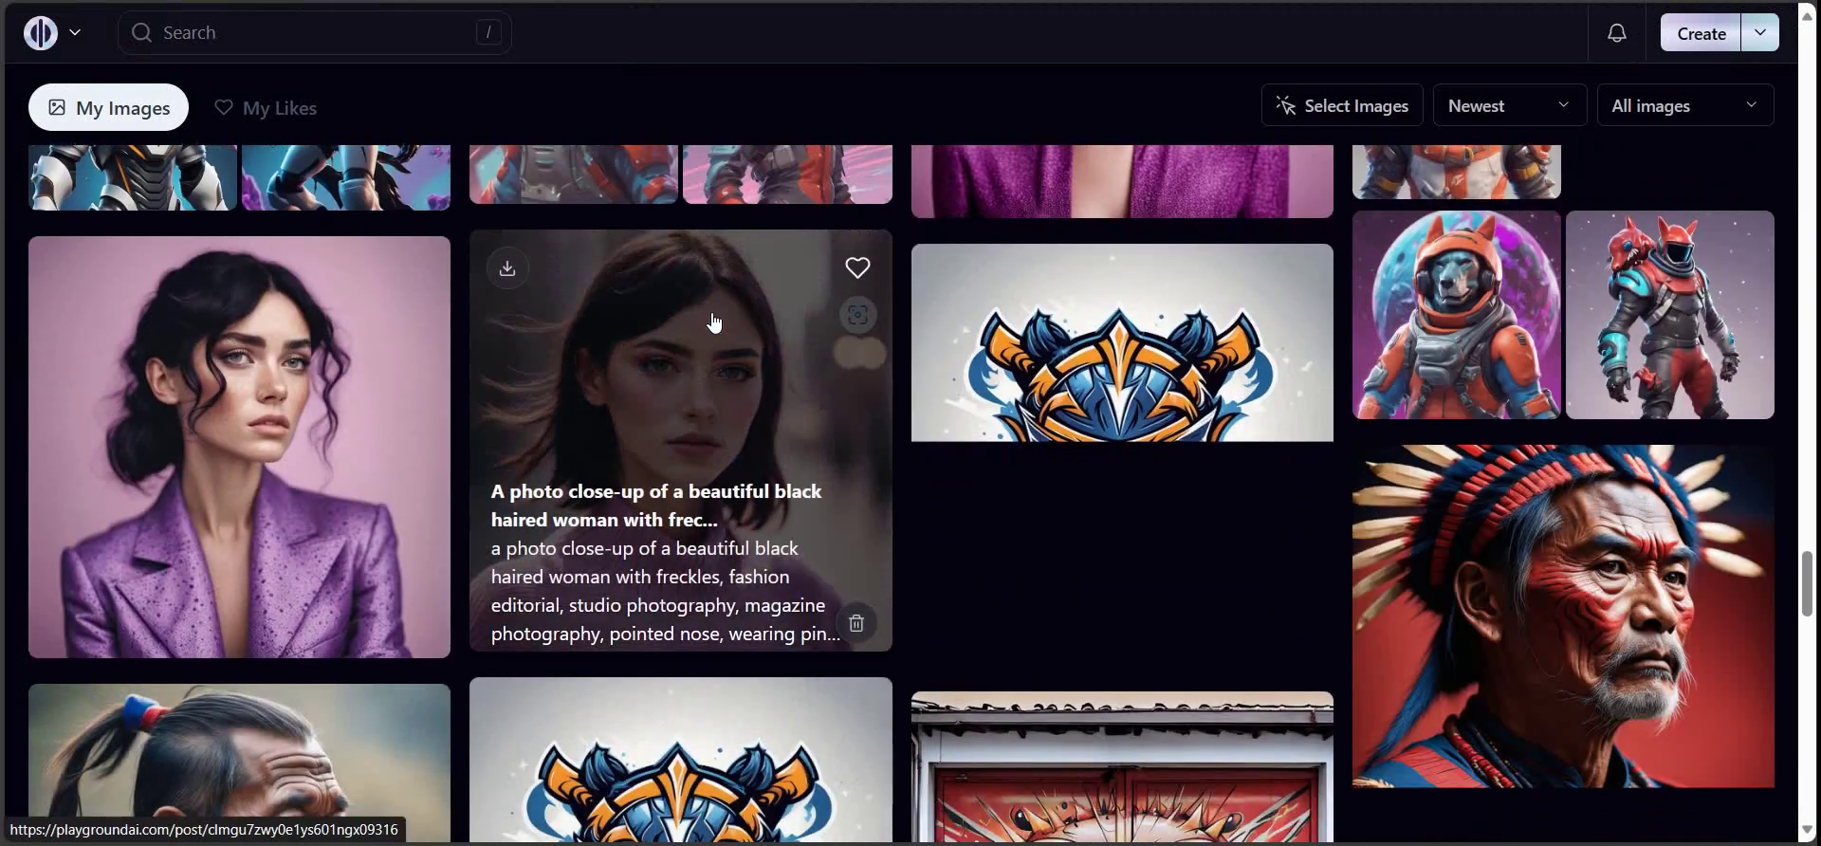
pyautogui.scroll(4, 1020, 619)
pyautogui.scroll(2, 1020, 618)
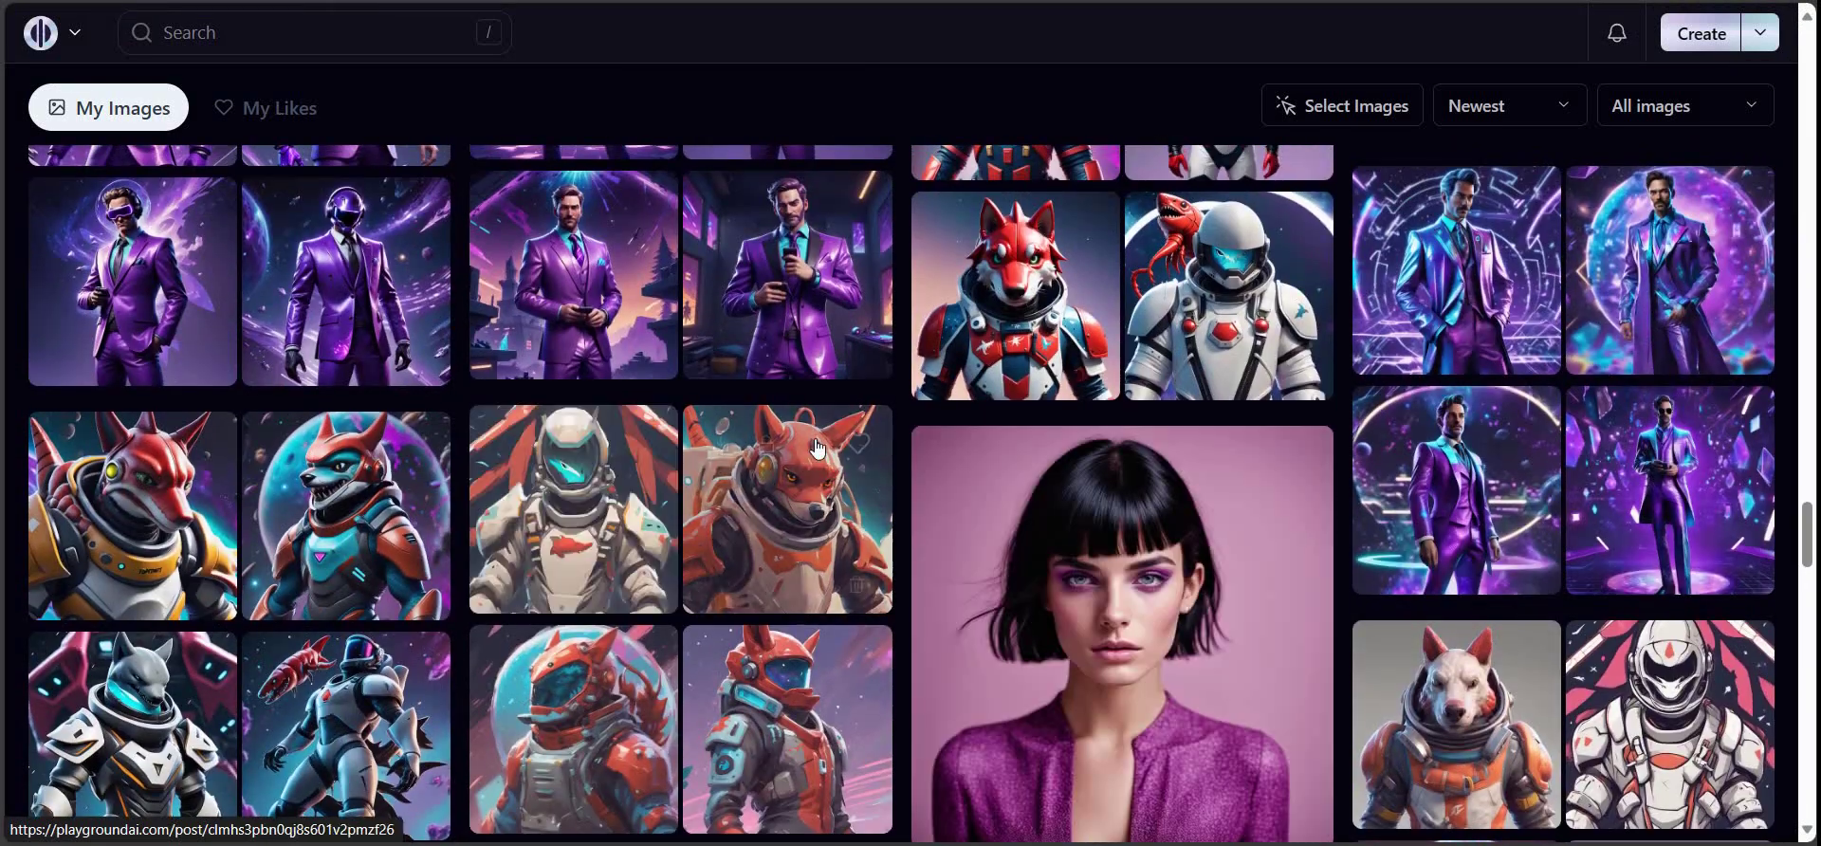
pyautogui.scroll(-7, 384, 363)
pyautogui.scroll(-7, 384, 363)
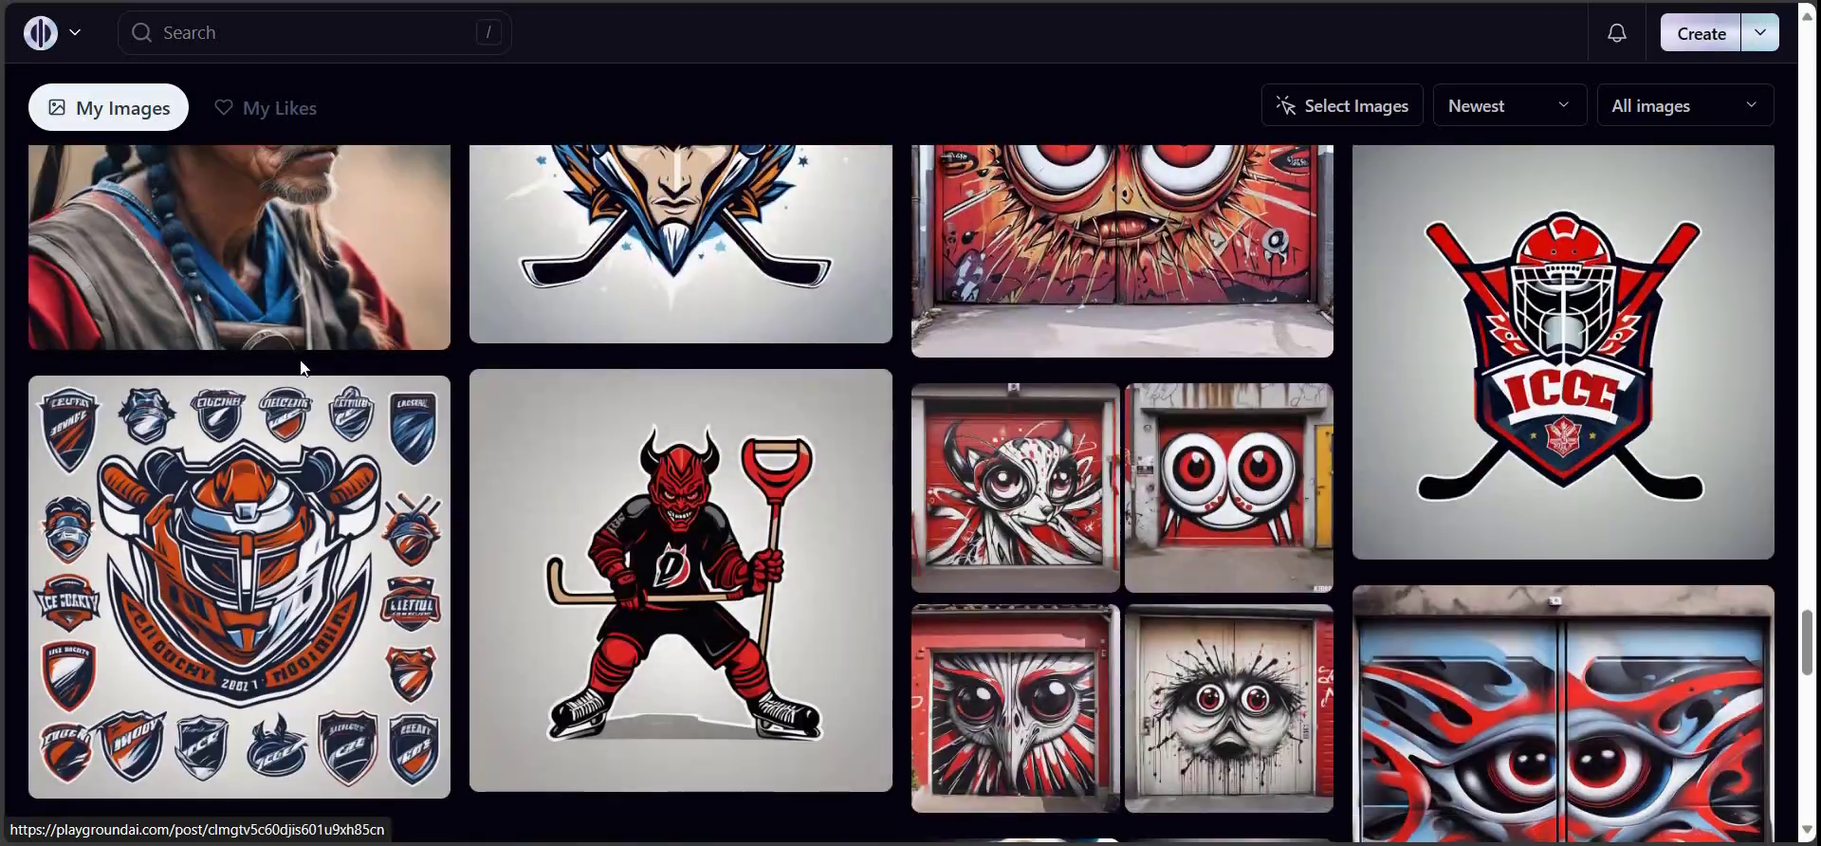
pyautogui.scroll(12, 1203, 403)
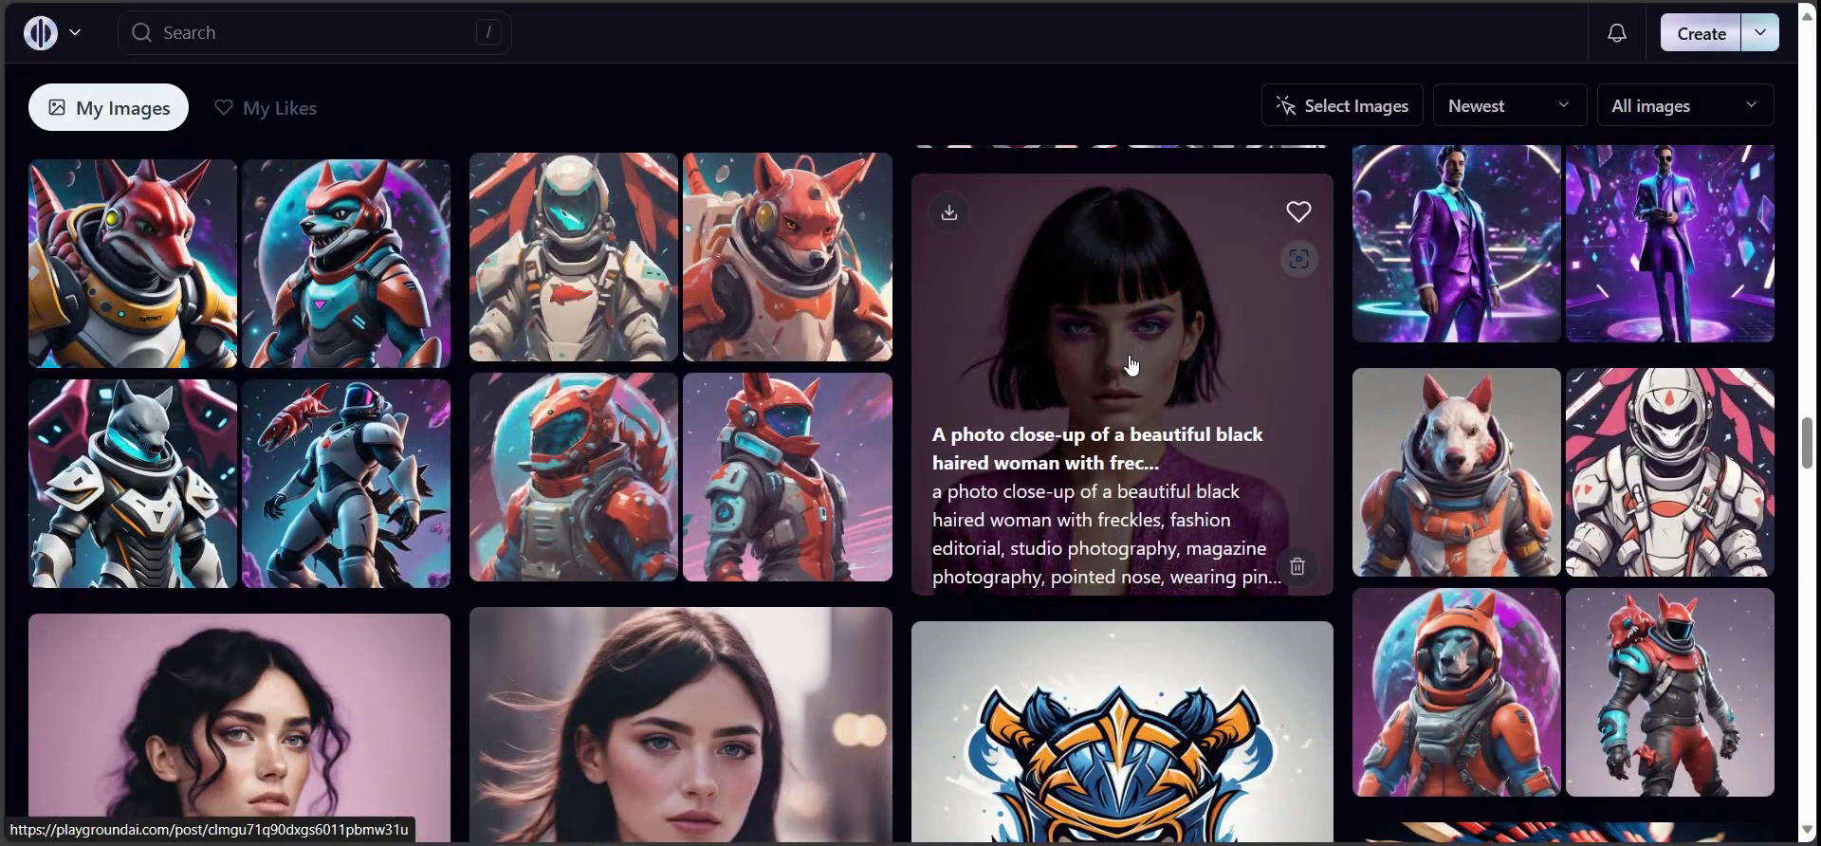
pyautogui.click(1136, 342)
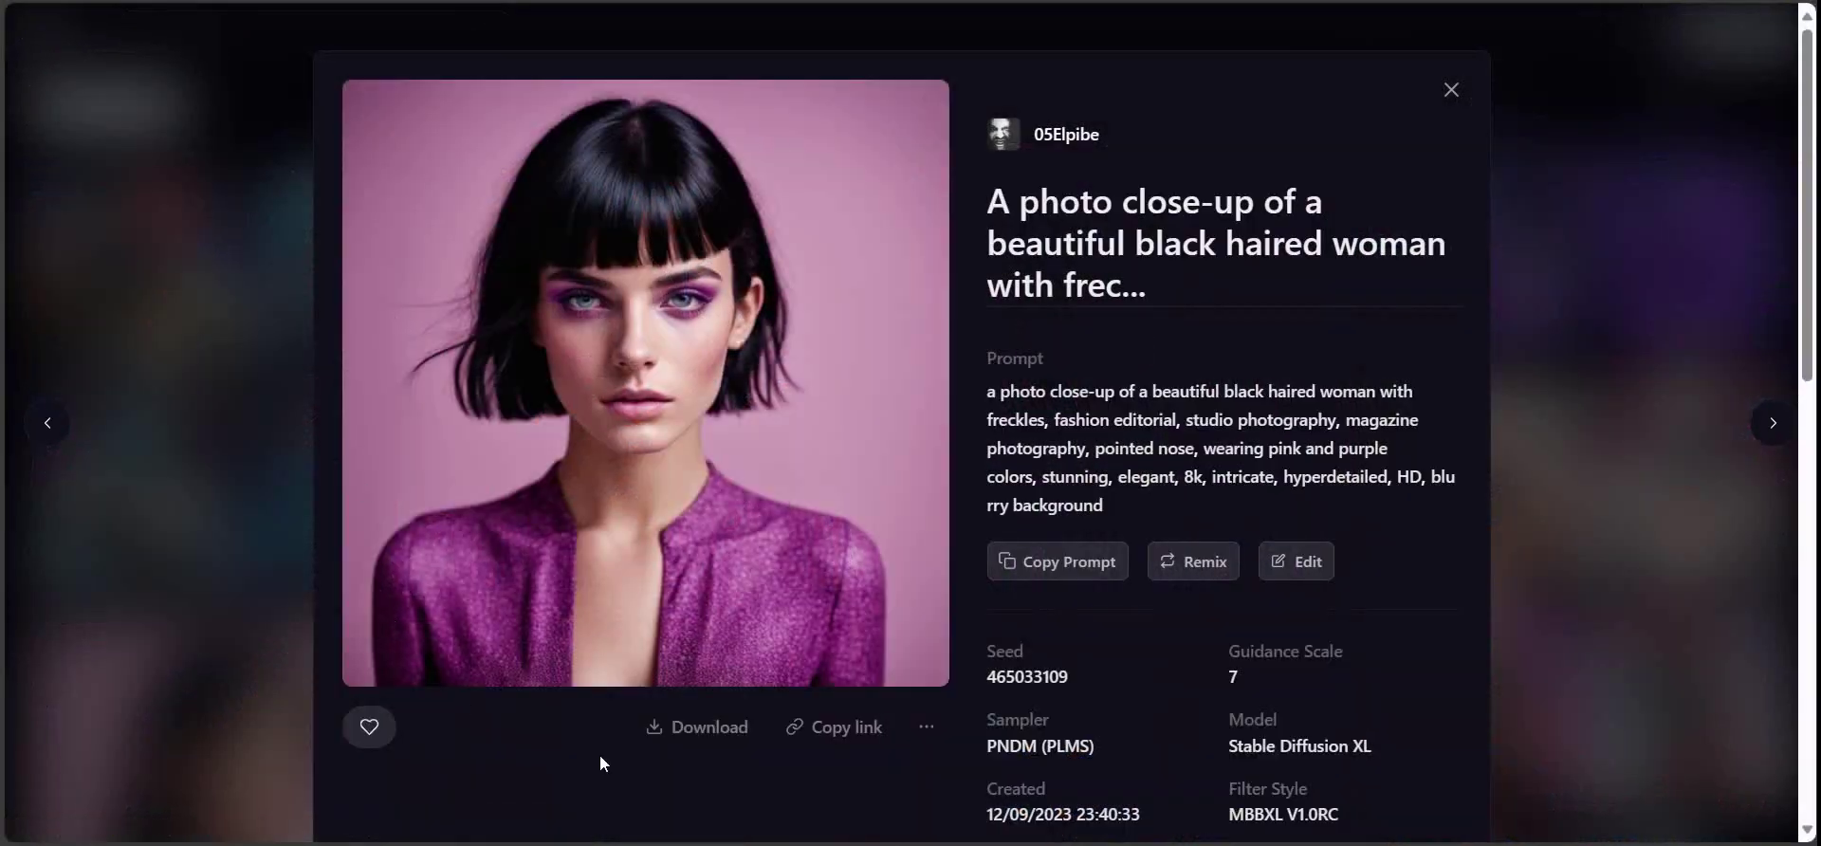
pyautogui.click(1067, 564)
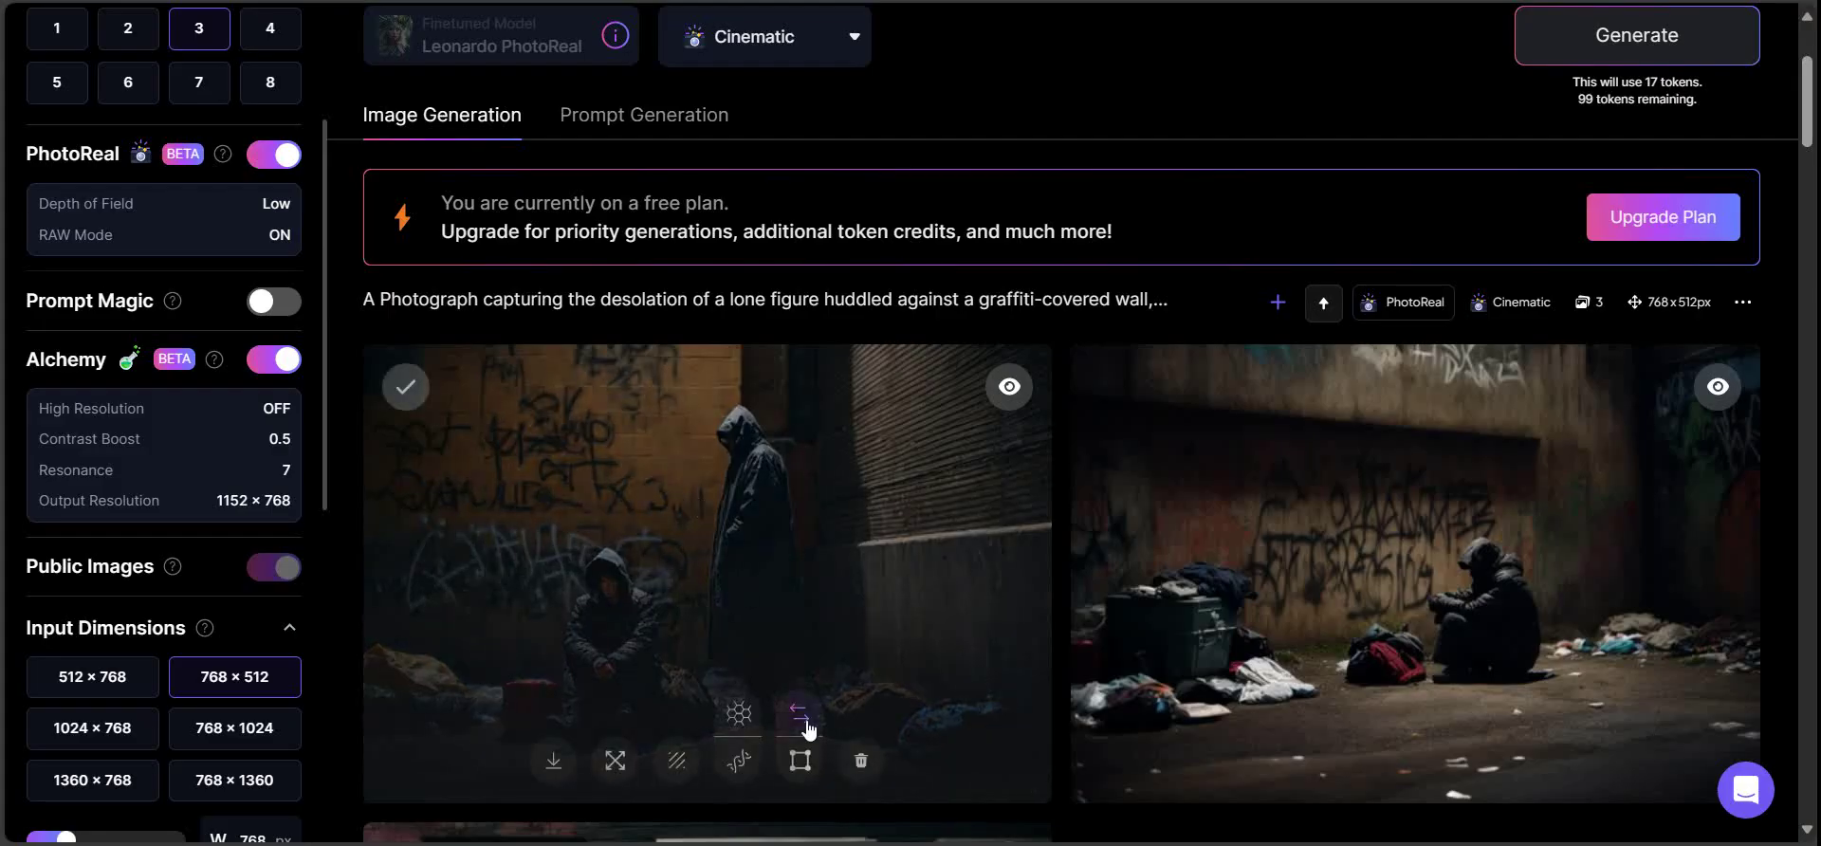
# Step: In Leonardo.Ai, replace the graffiti-covered wall prompt with the copied black-haired woman prompt and generate three Cinematic images
pyautogui.scroll(3, 1066, 207)
pyautogui.click(1066, 207)
pyautogui.hotkey('ctrl', 'a')
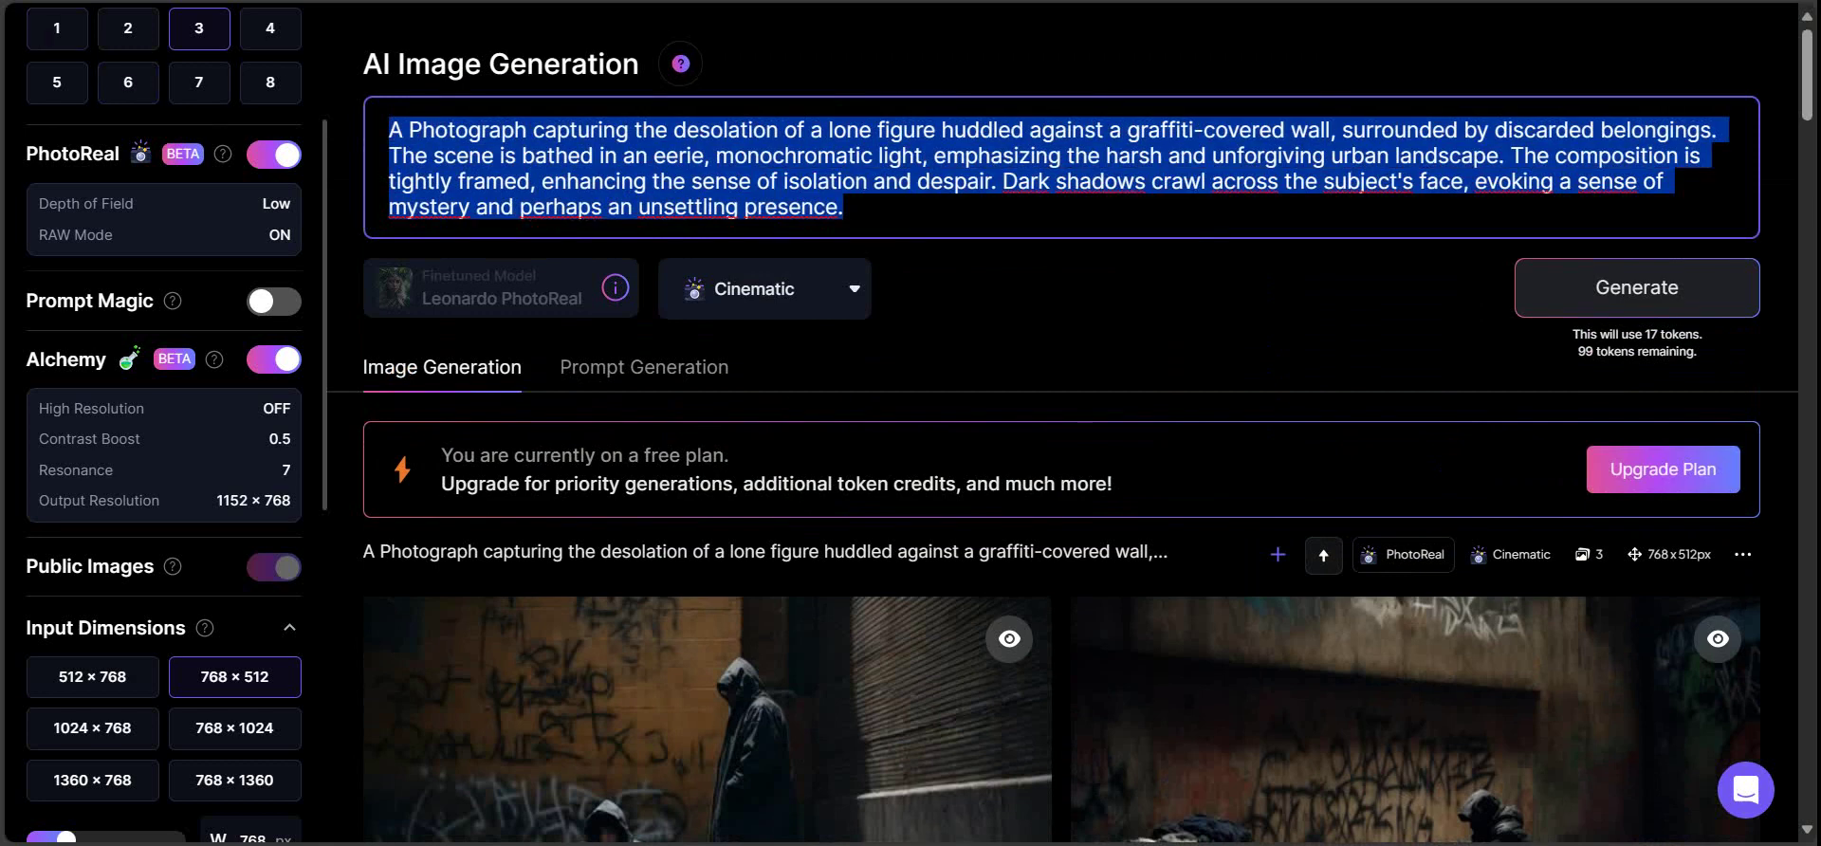
pyautogui.rightClick(973, 213)
pyautogui.click(1057, 400)
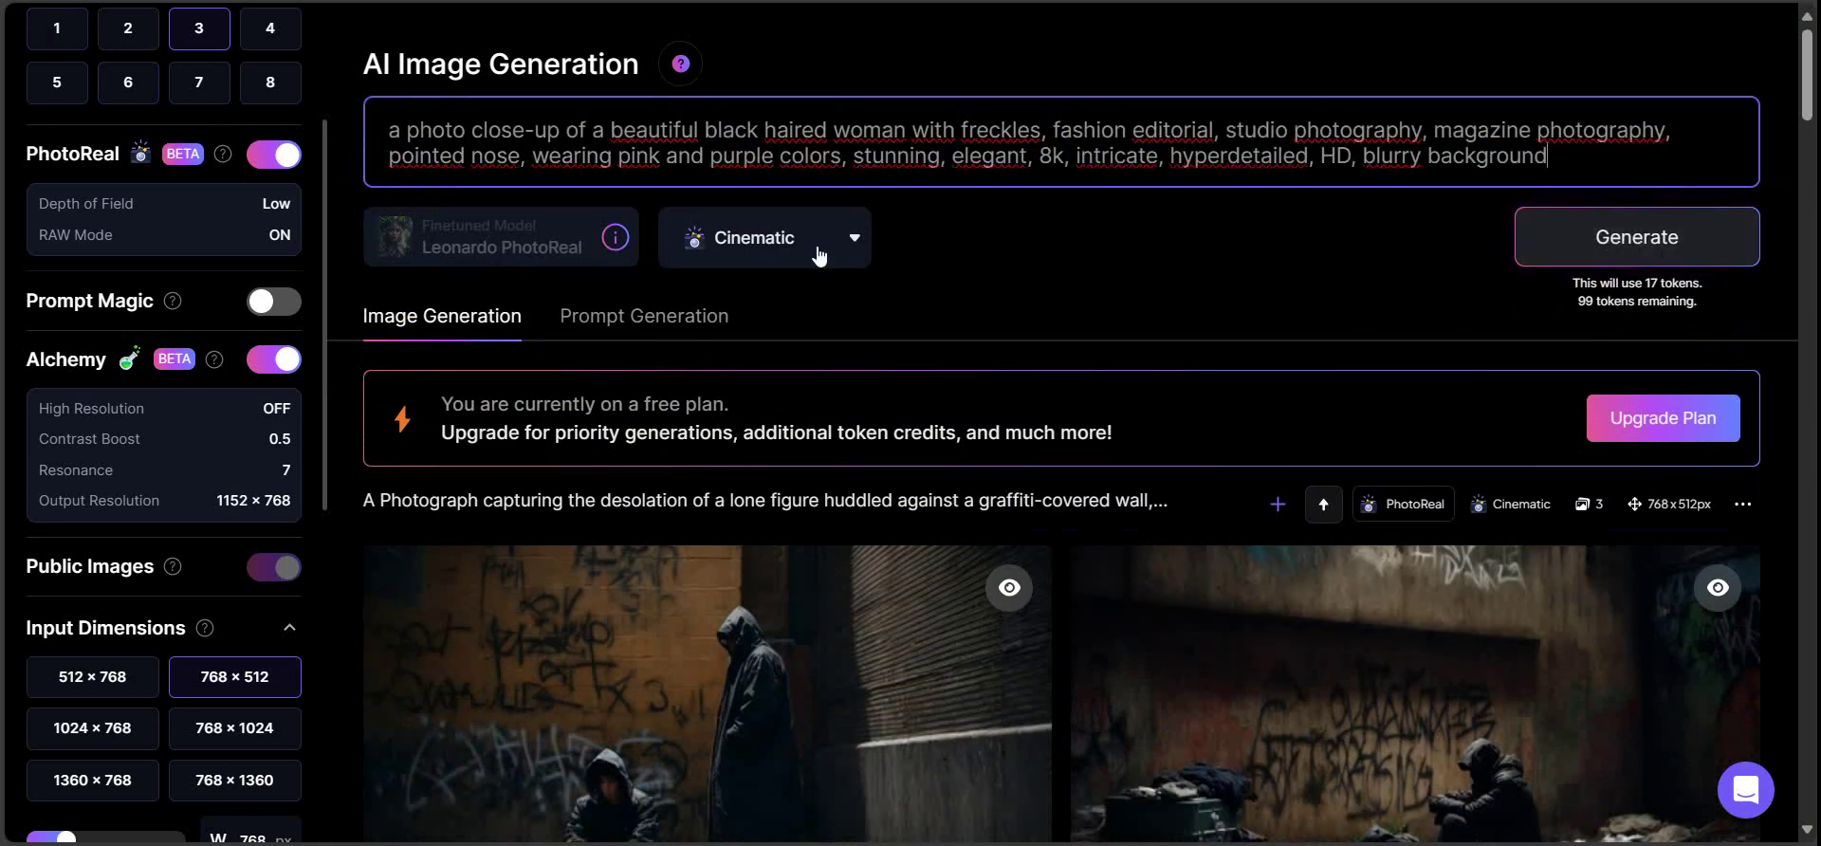
pyautogui.click(865, 254)
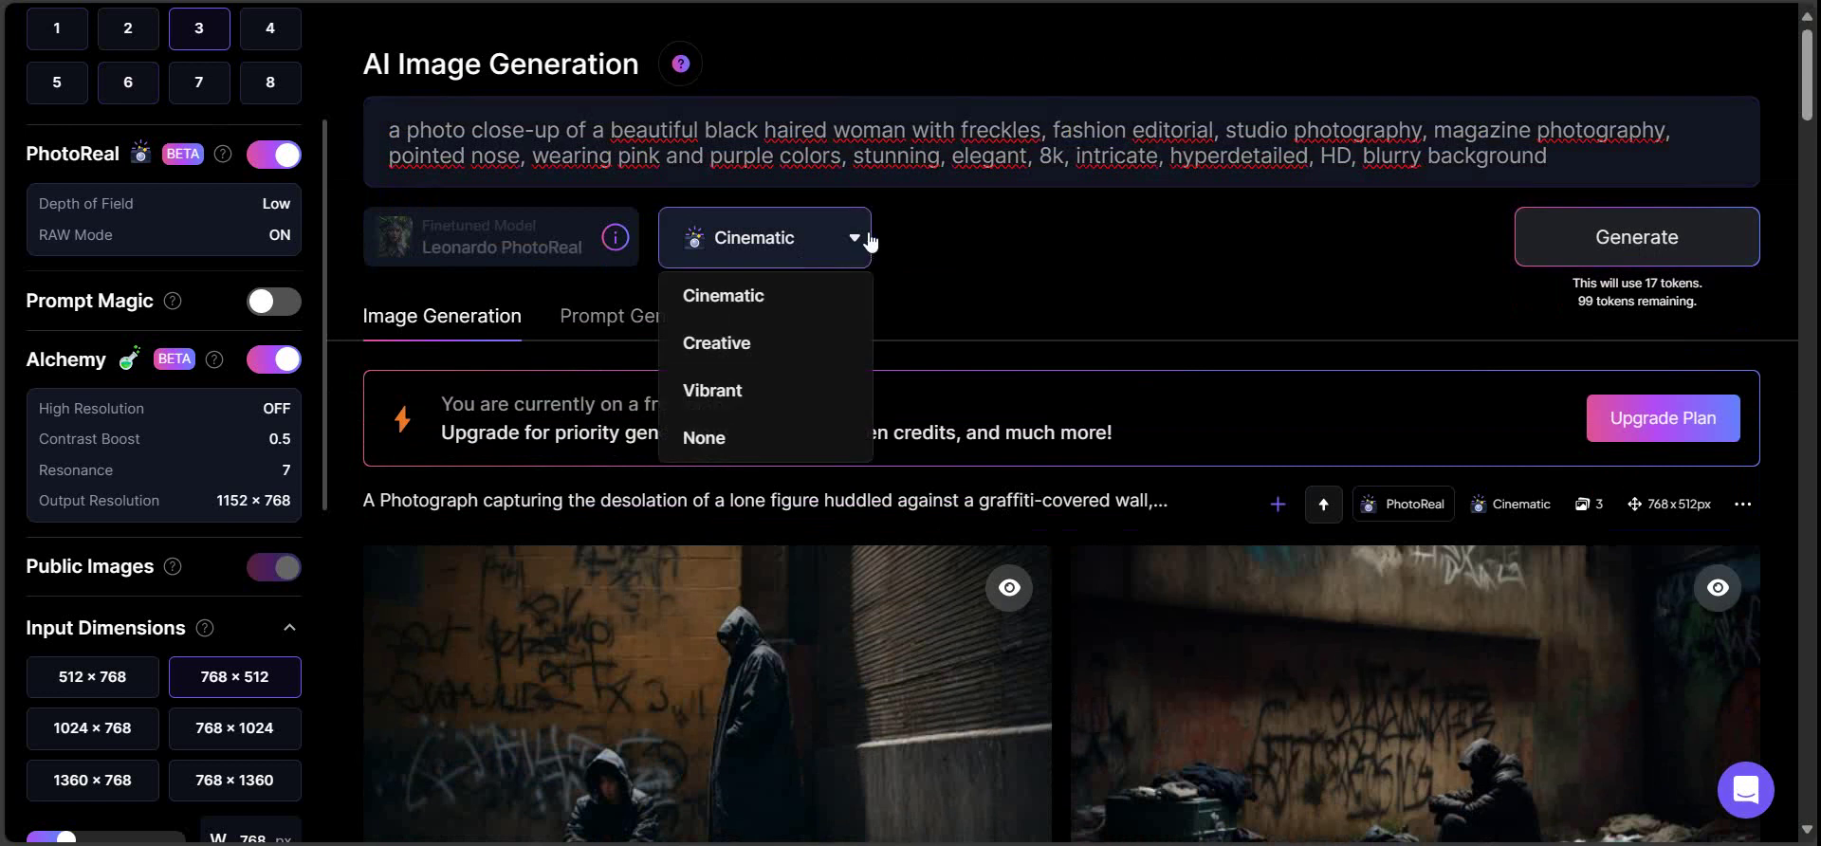
pyautogui.click(867, 242)
pyautogui.click(1639, 237)
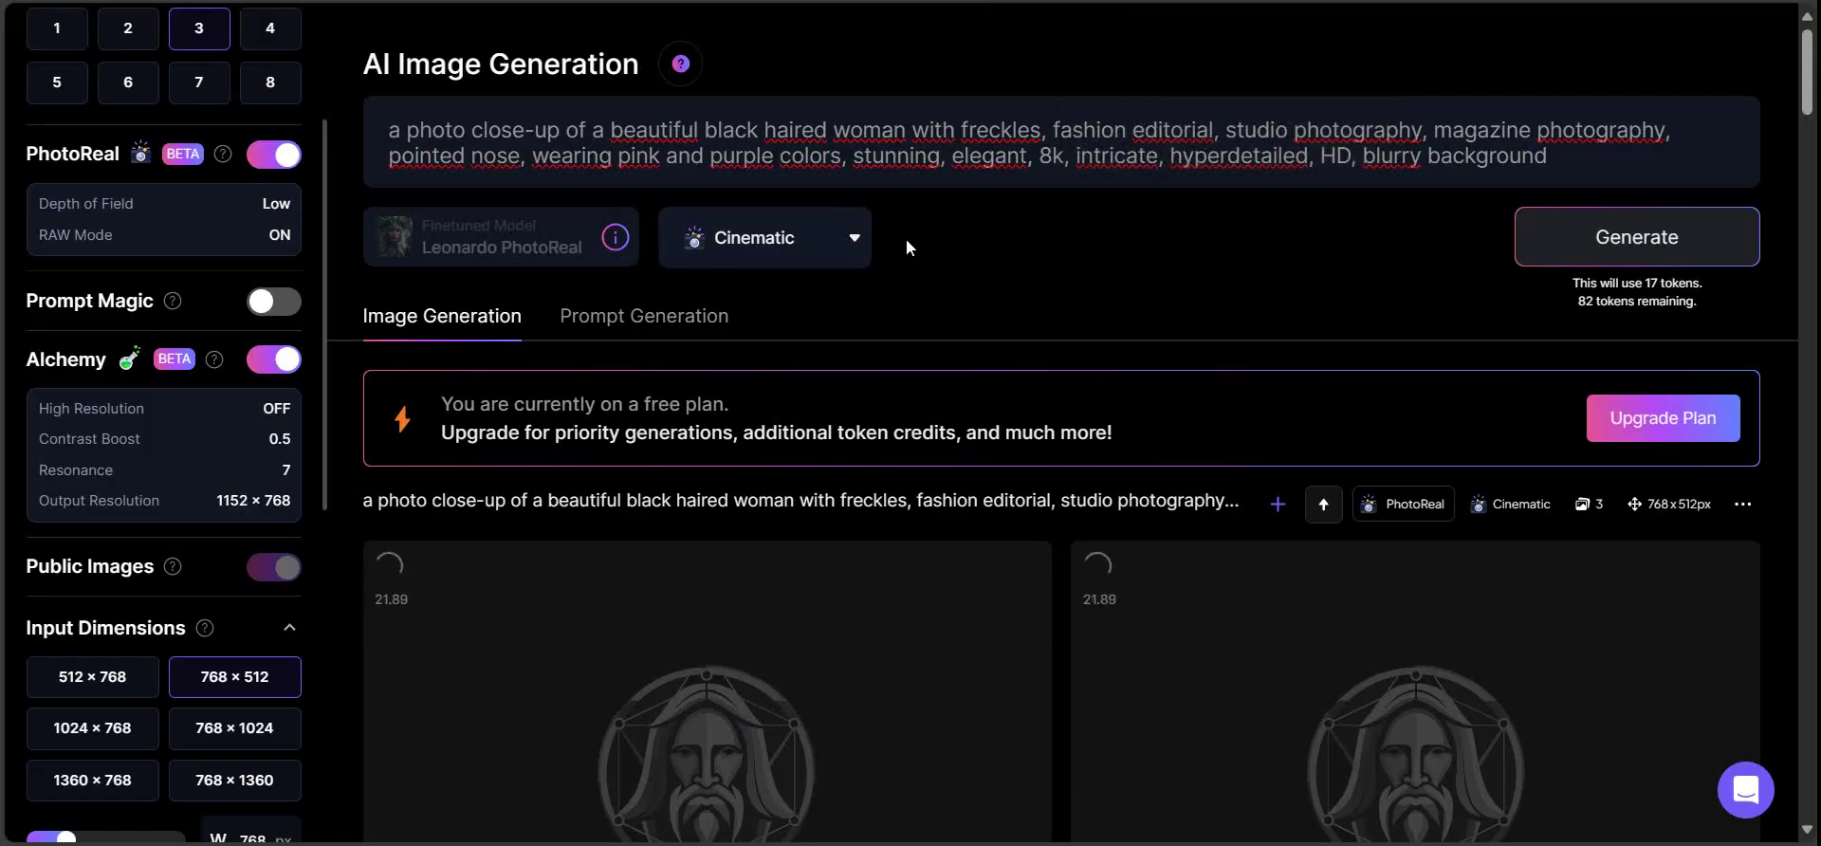
pyautogui.scroll(-4, 831, 276)
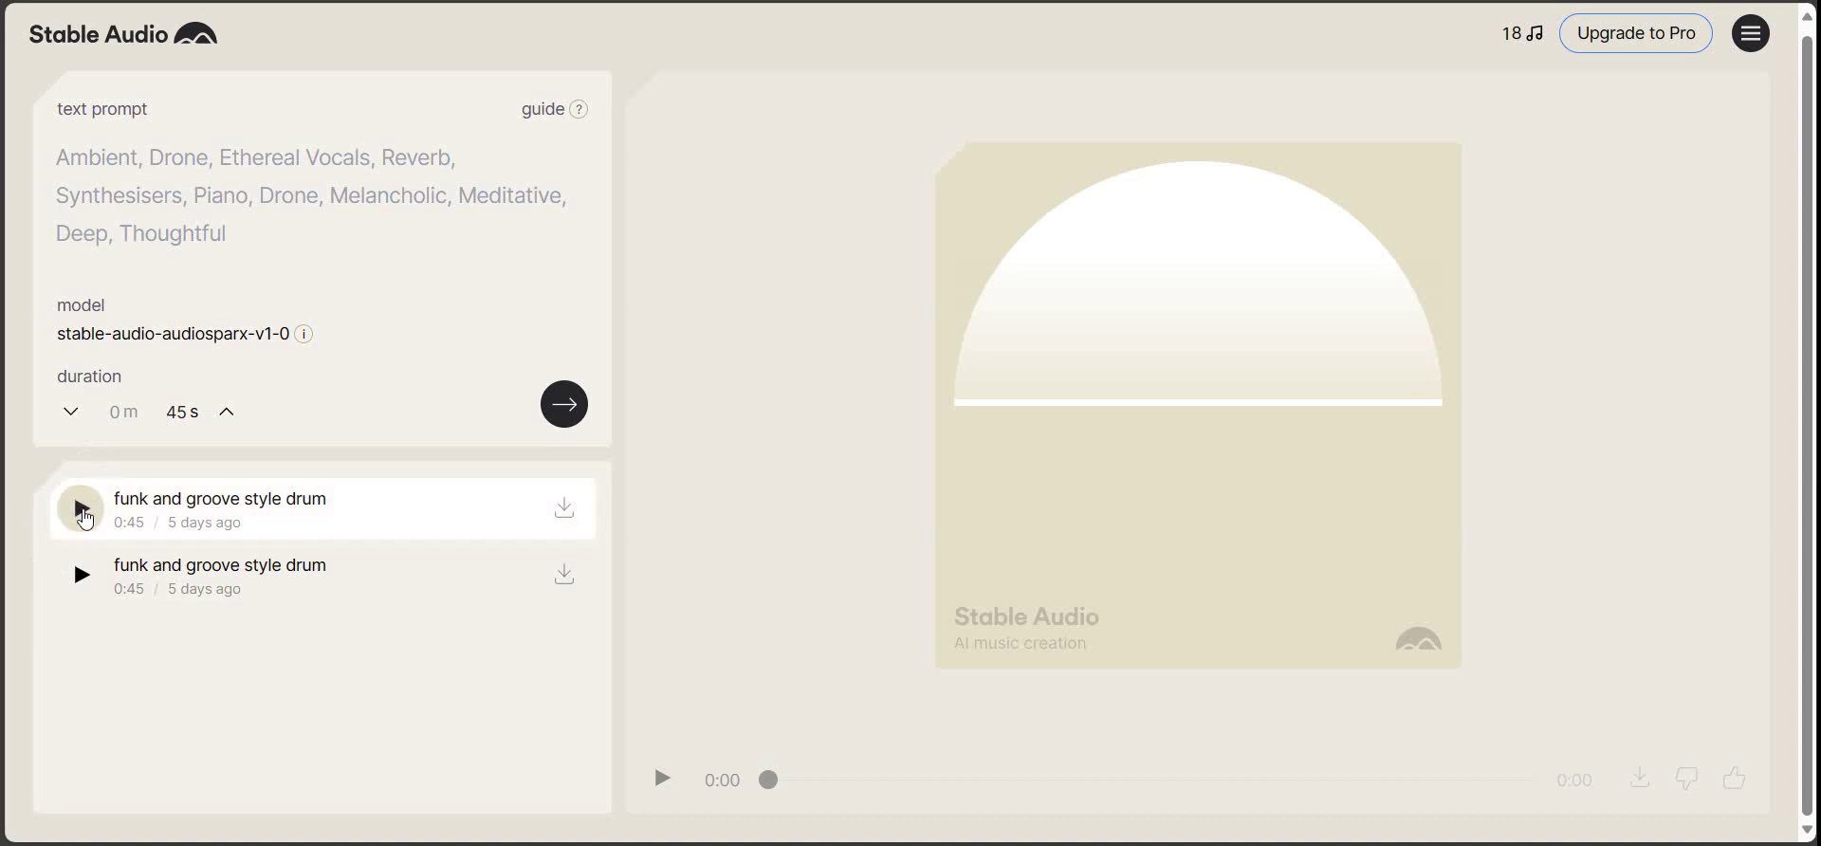
# Step: In Stable Audio, listen to part of each of the two "funk and groove style drum" tracks, pausing each one
pyautogui.click(83, 512)
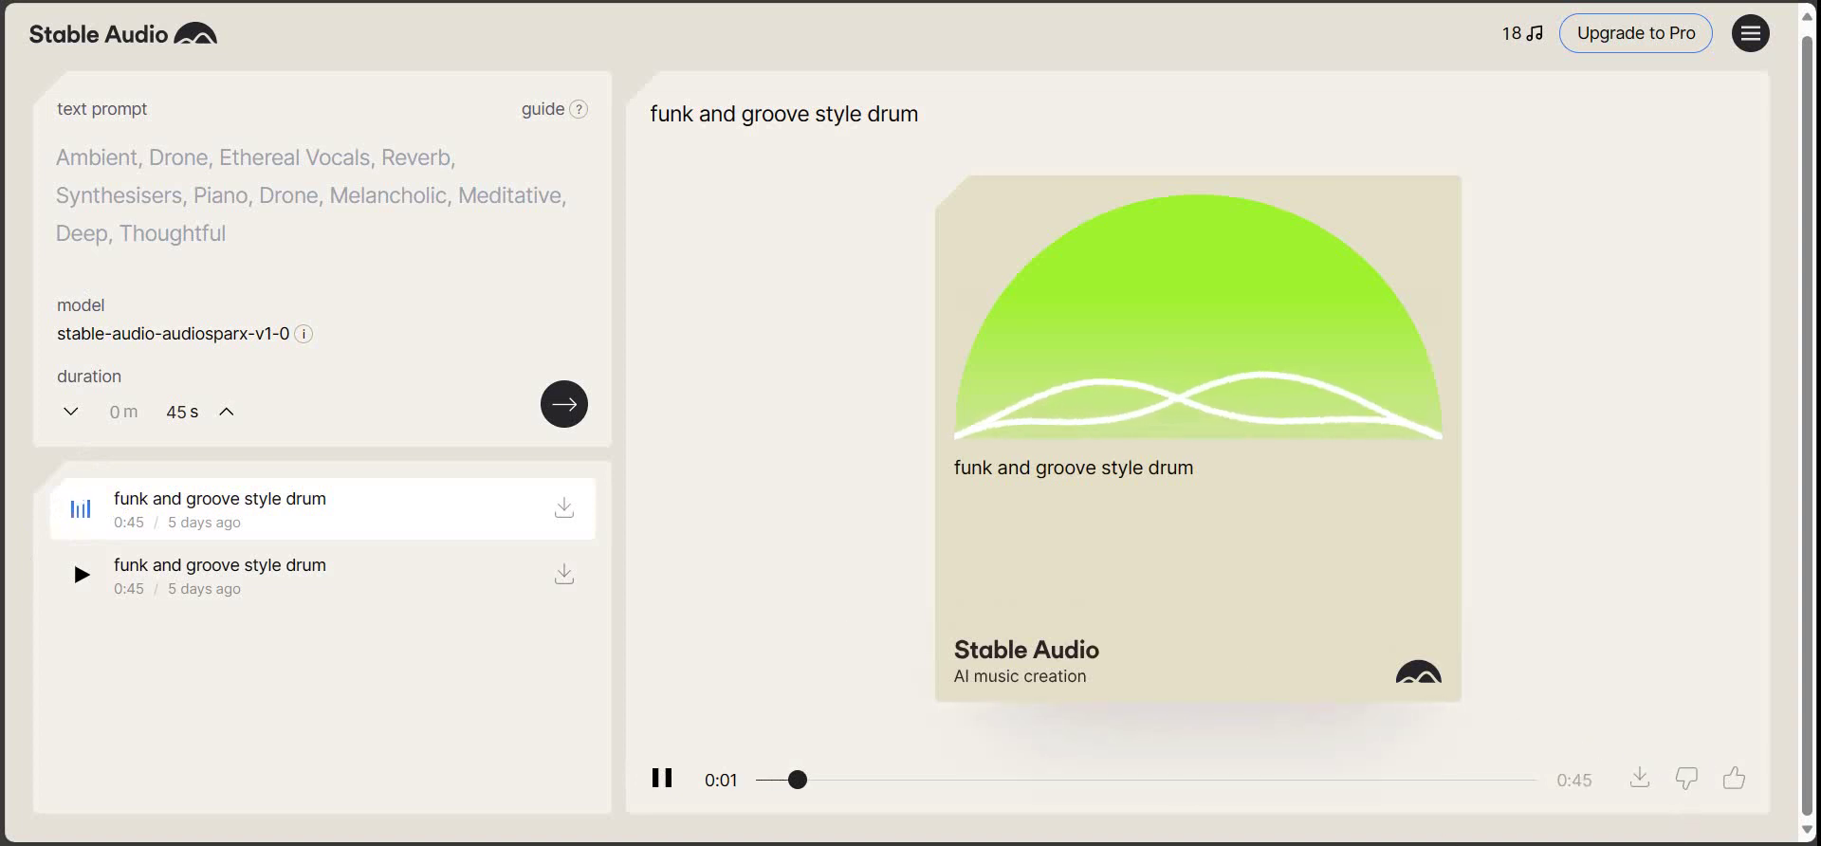
pyautogui.press('super+a')
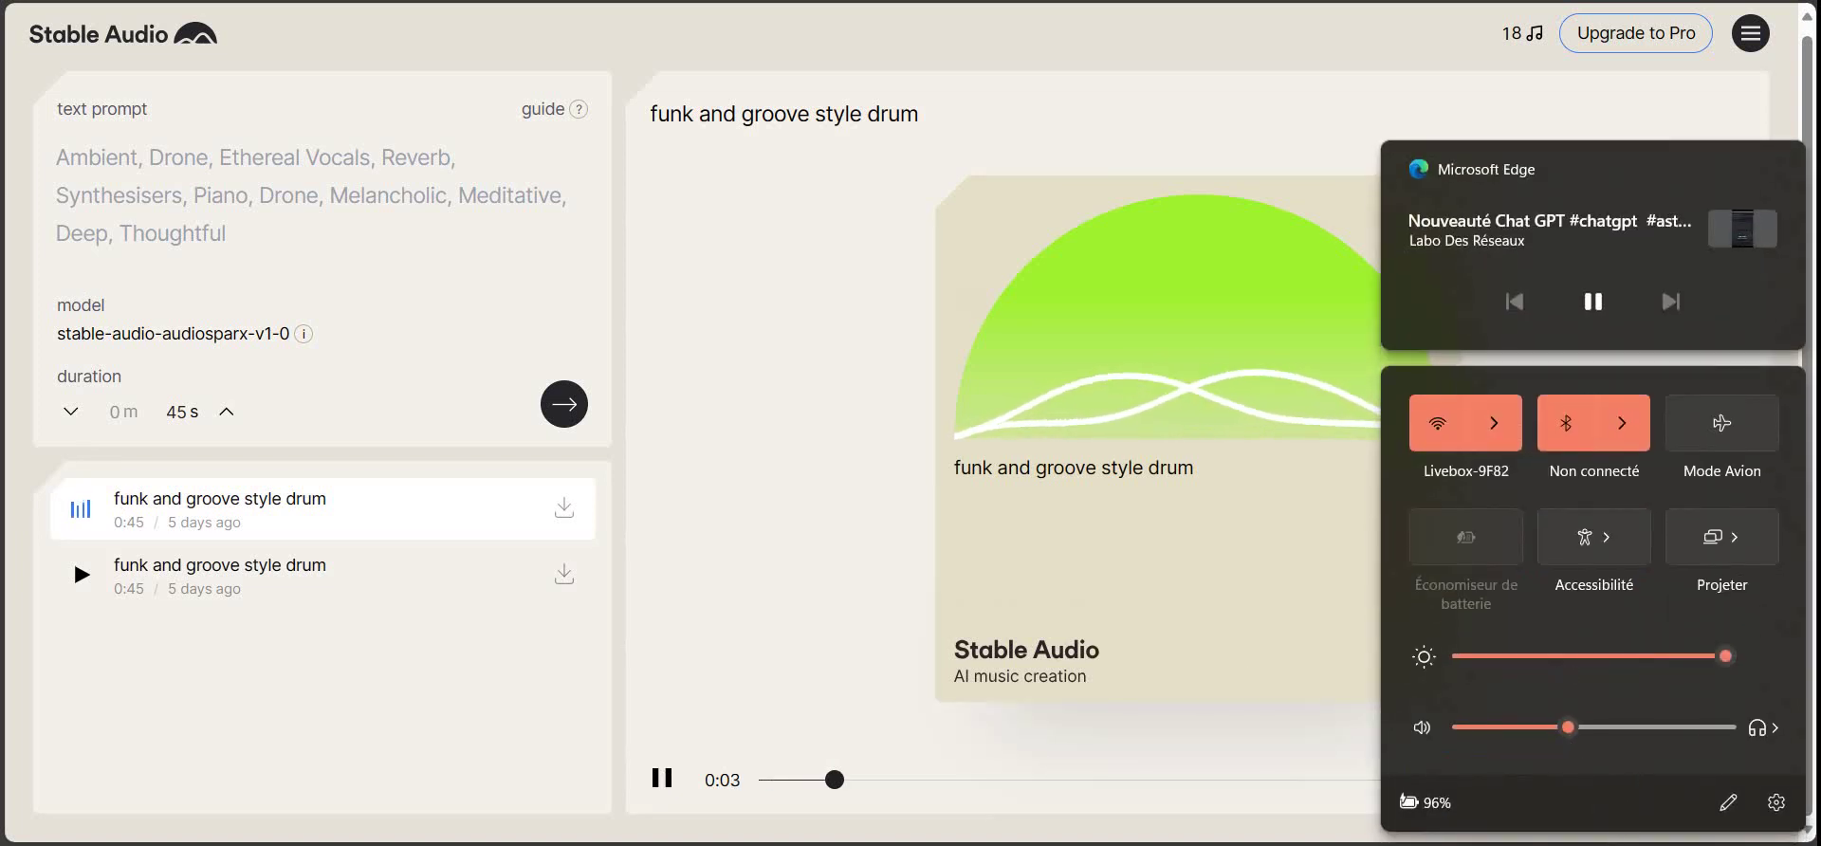
pyautogui.click(1197, 517)
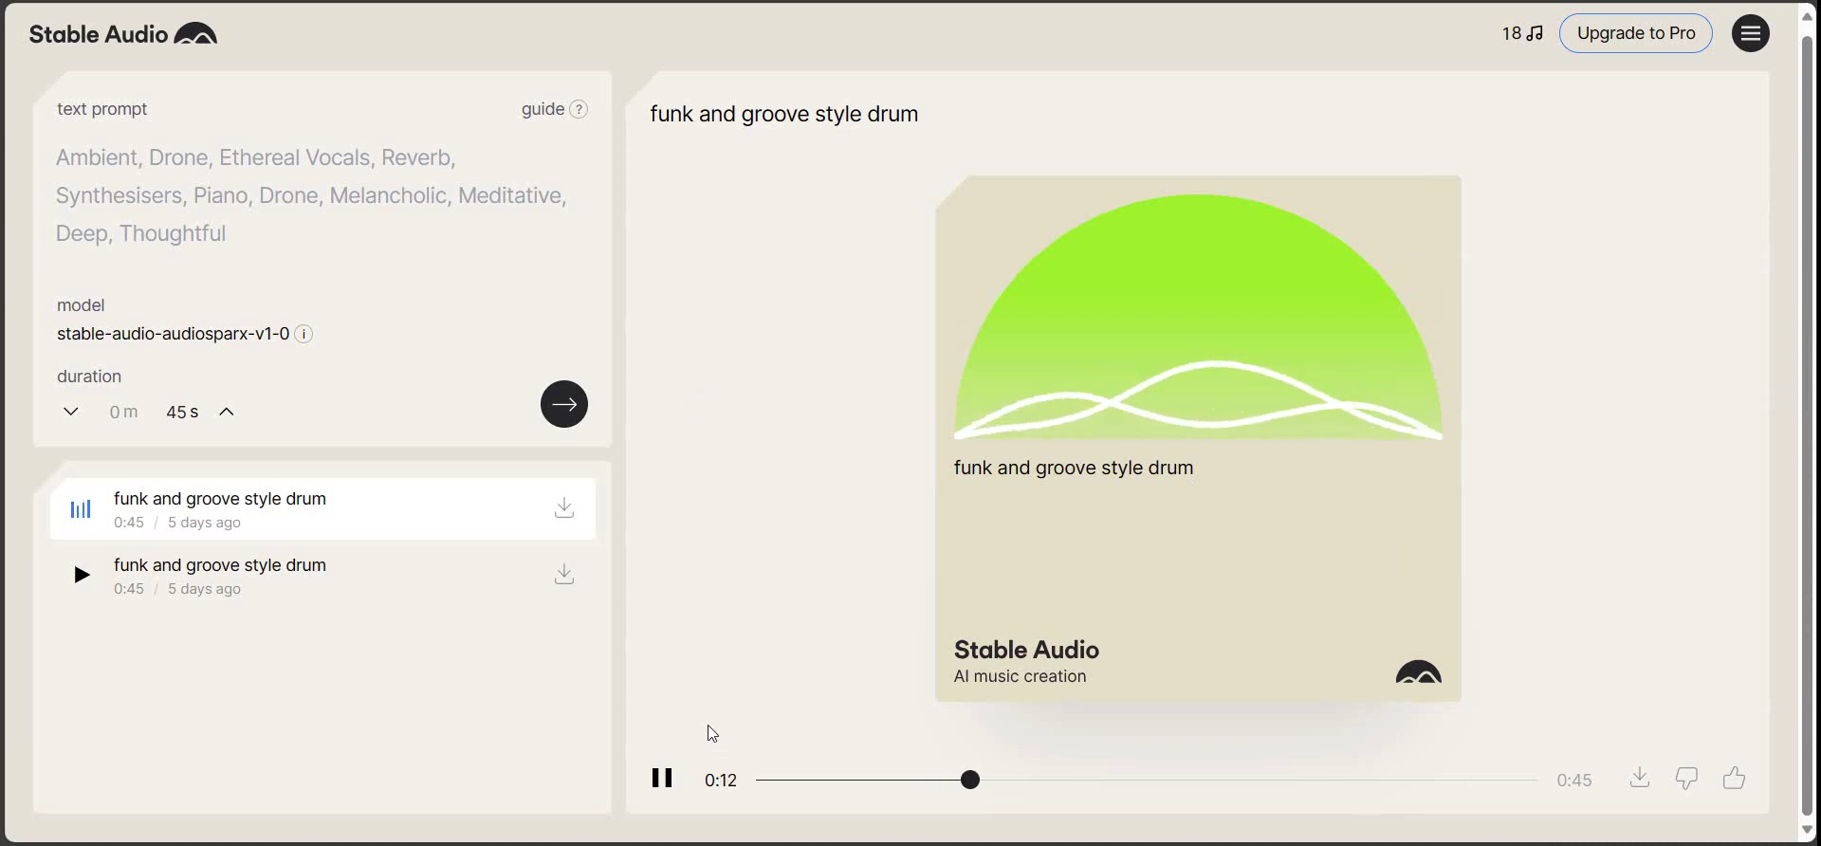
pyautogui.click(662, 778)
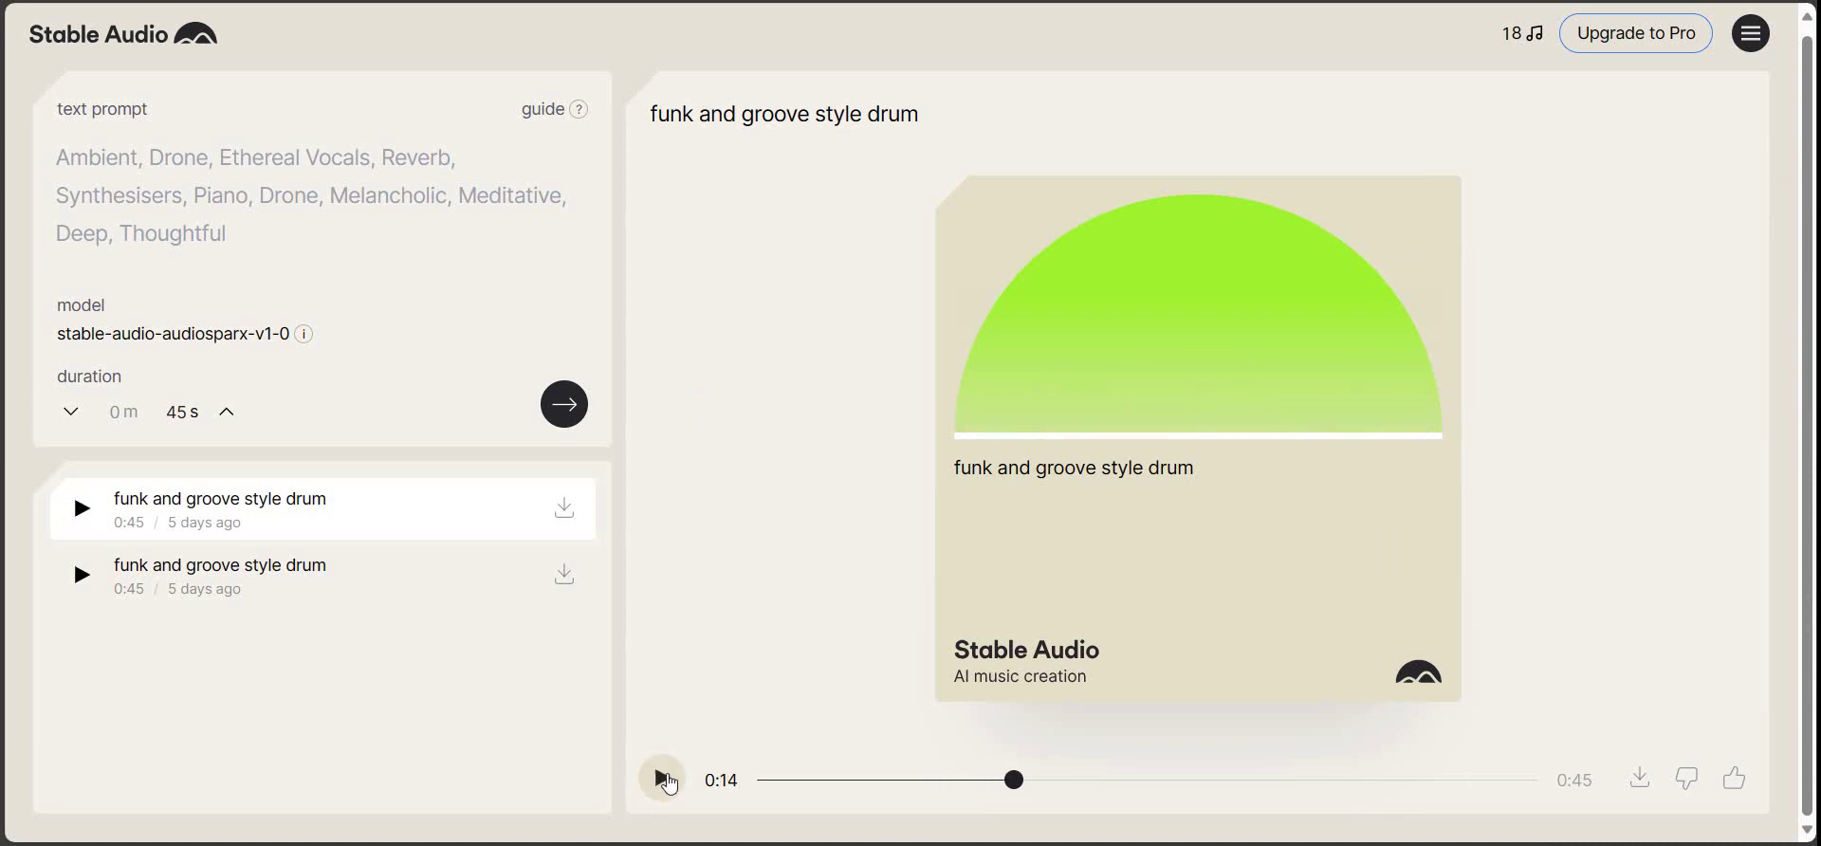
pyautogui.click(83, 578)
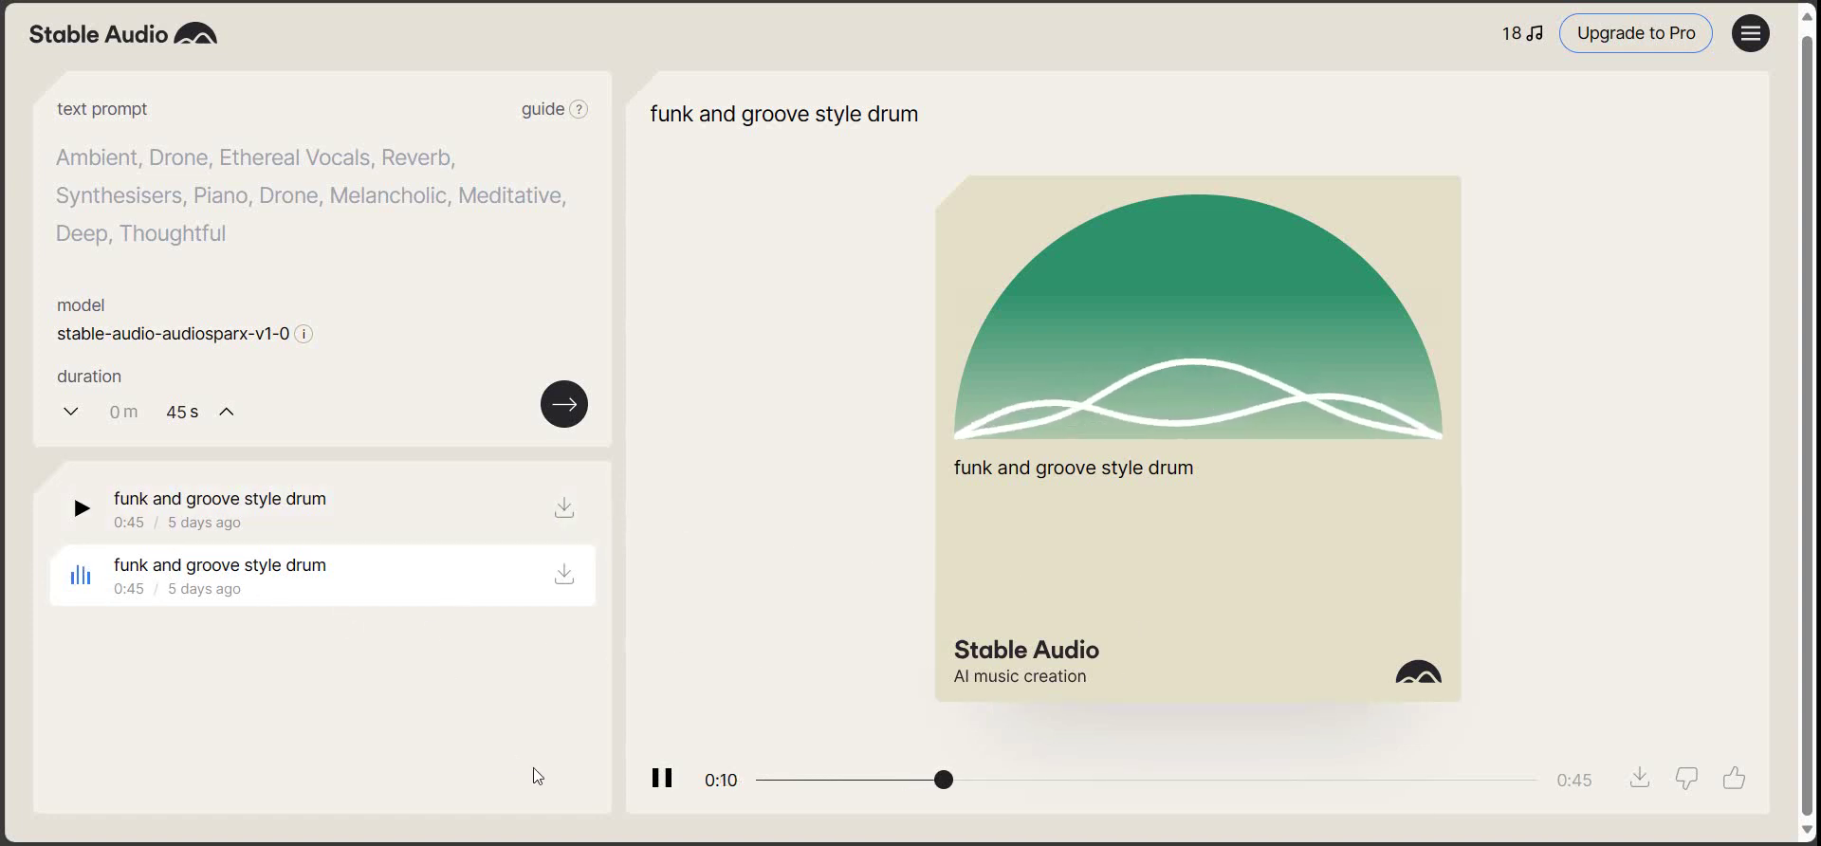
pyautogui.click(663, 783)
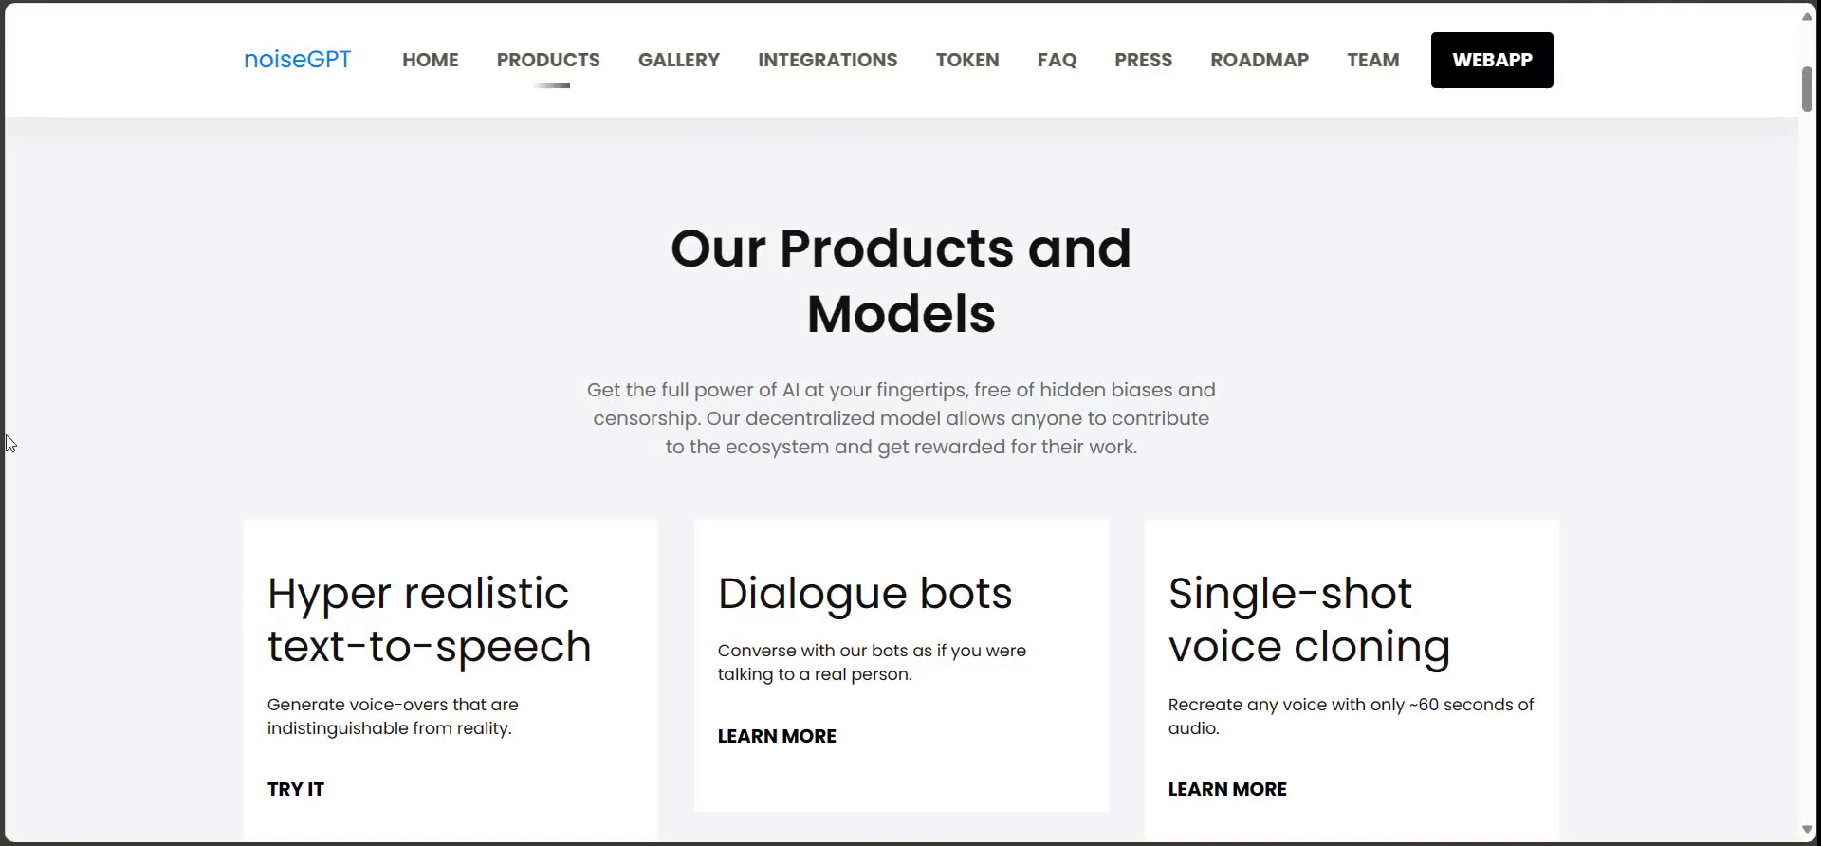
# Step: On the noiseGPT website, go to the examples gallery and play the video of the white-haired man in full screen
pyautogui.scroll(-7, 313, 358)
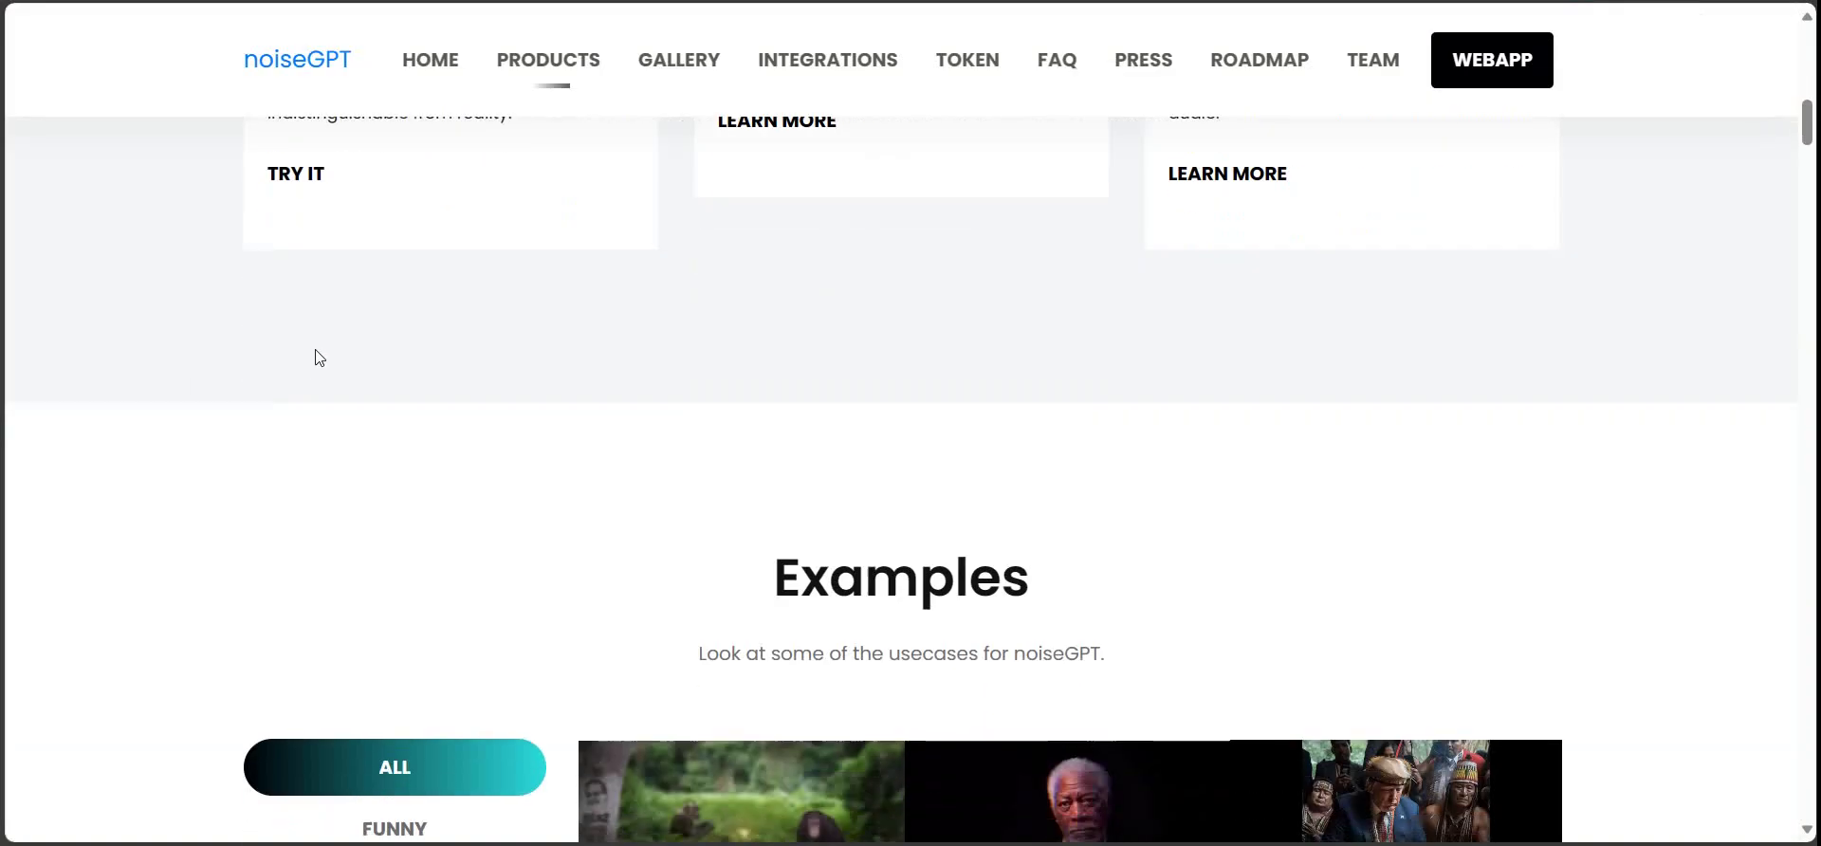
pyautogui.scroll(-5, 446, 265)
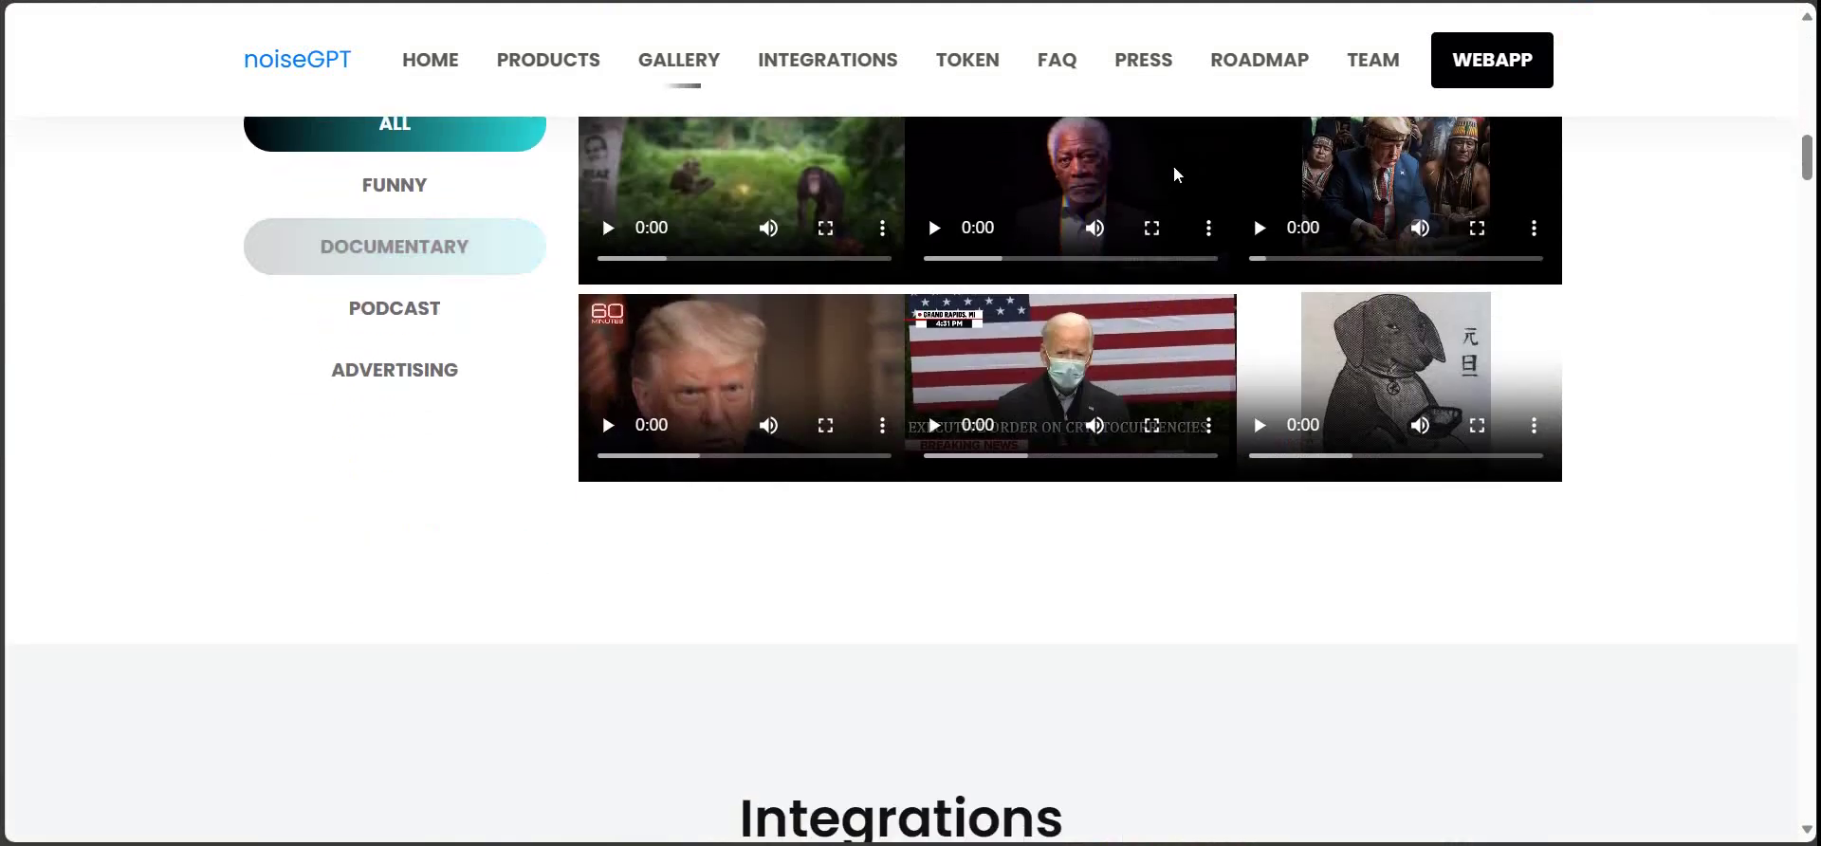
pyautogui.click(934, 229)
pyautogui.click(1153, 229)
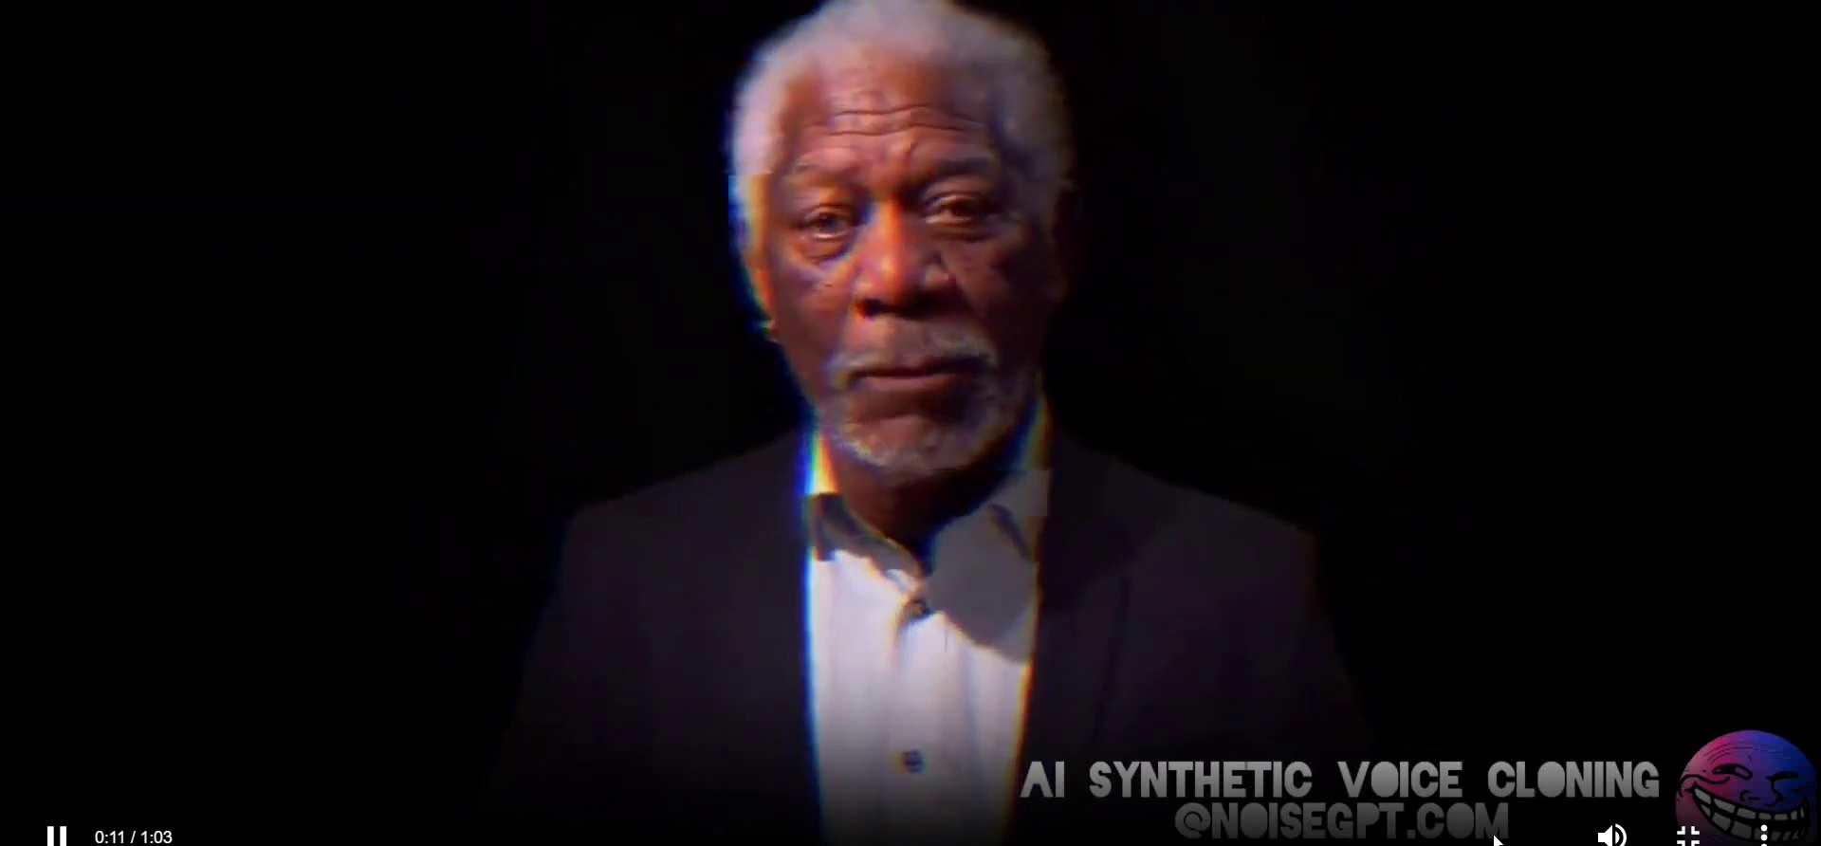
# Step: Leave the full-screen video of the white-haired man and look over the Integrations section of the noiseGPT site
pyautogui.click(1688, 835)
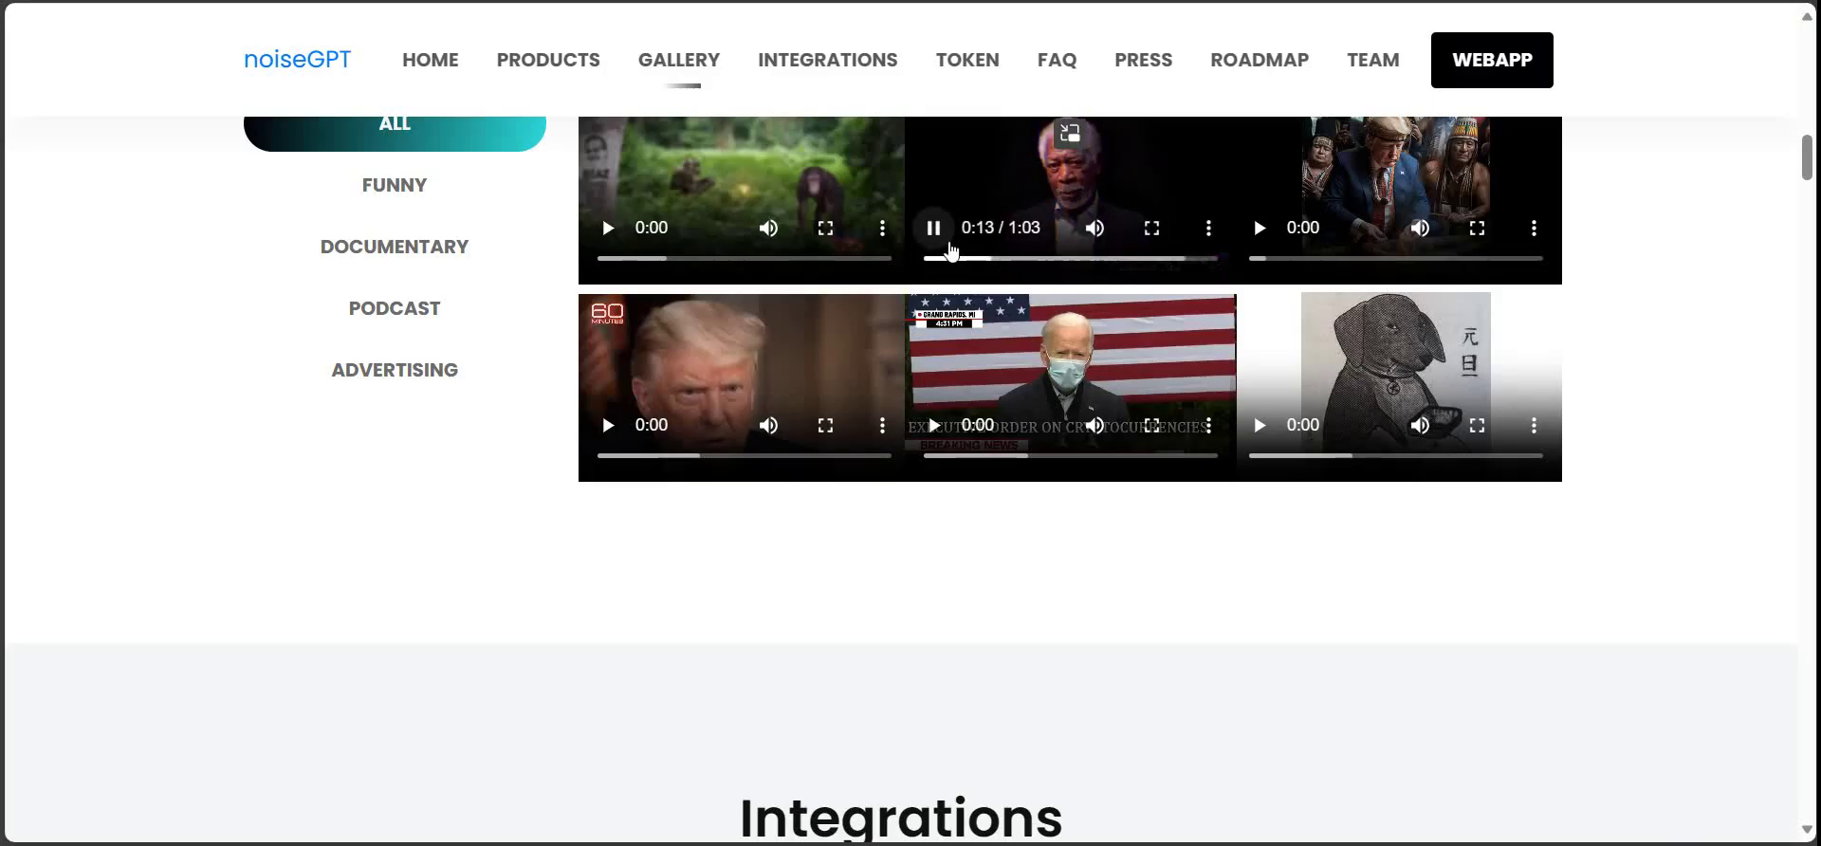
pyautogui.scroll(3, 549, 488)
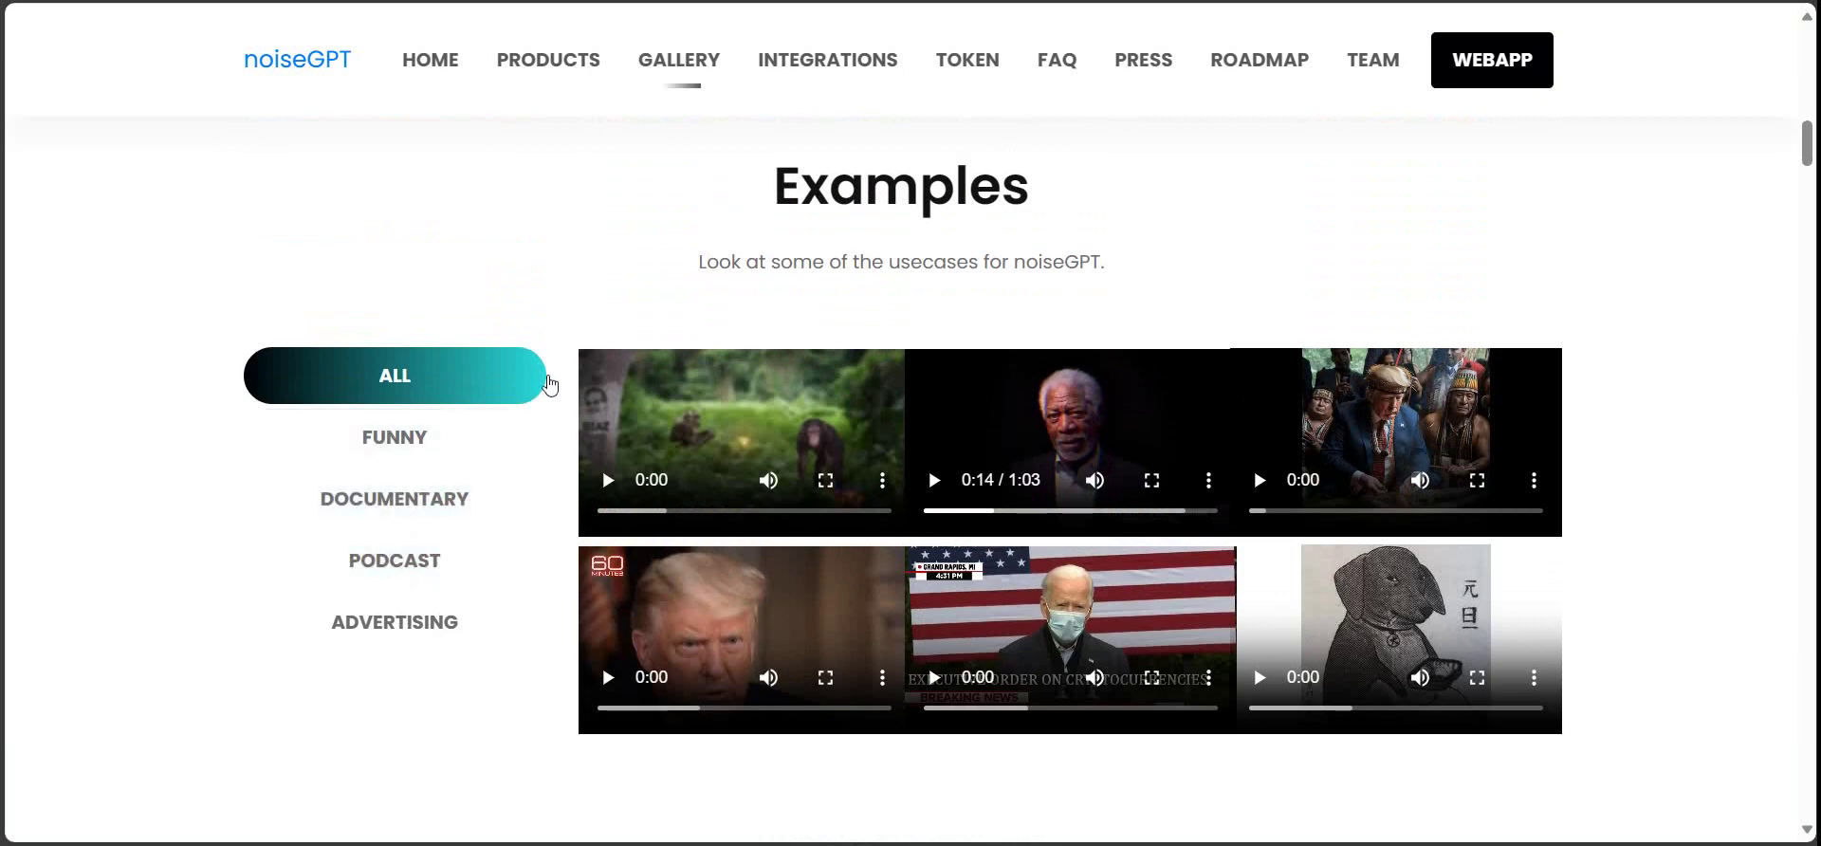
pyautogui.click(807, 64)
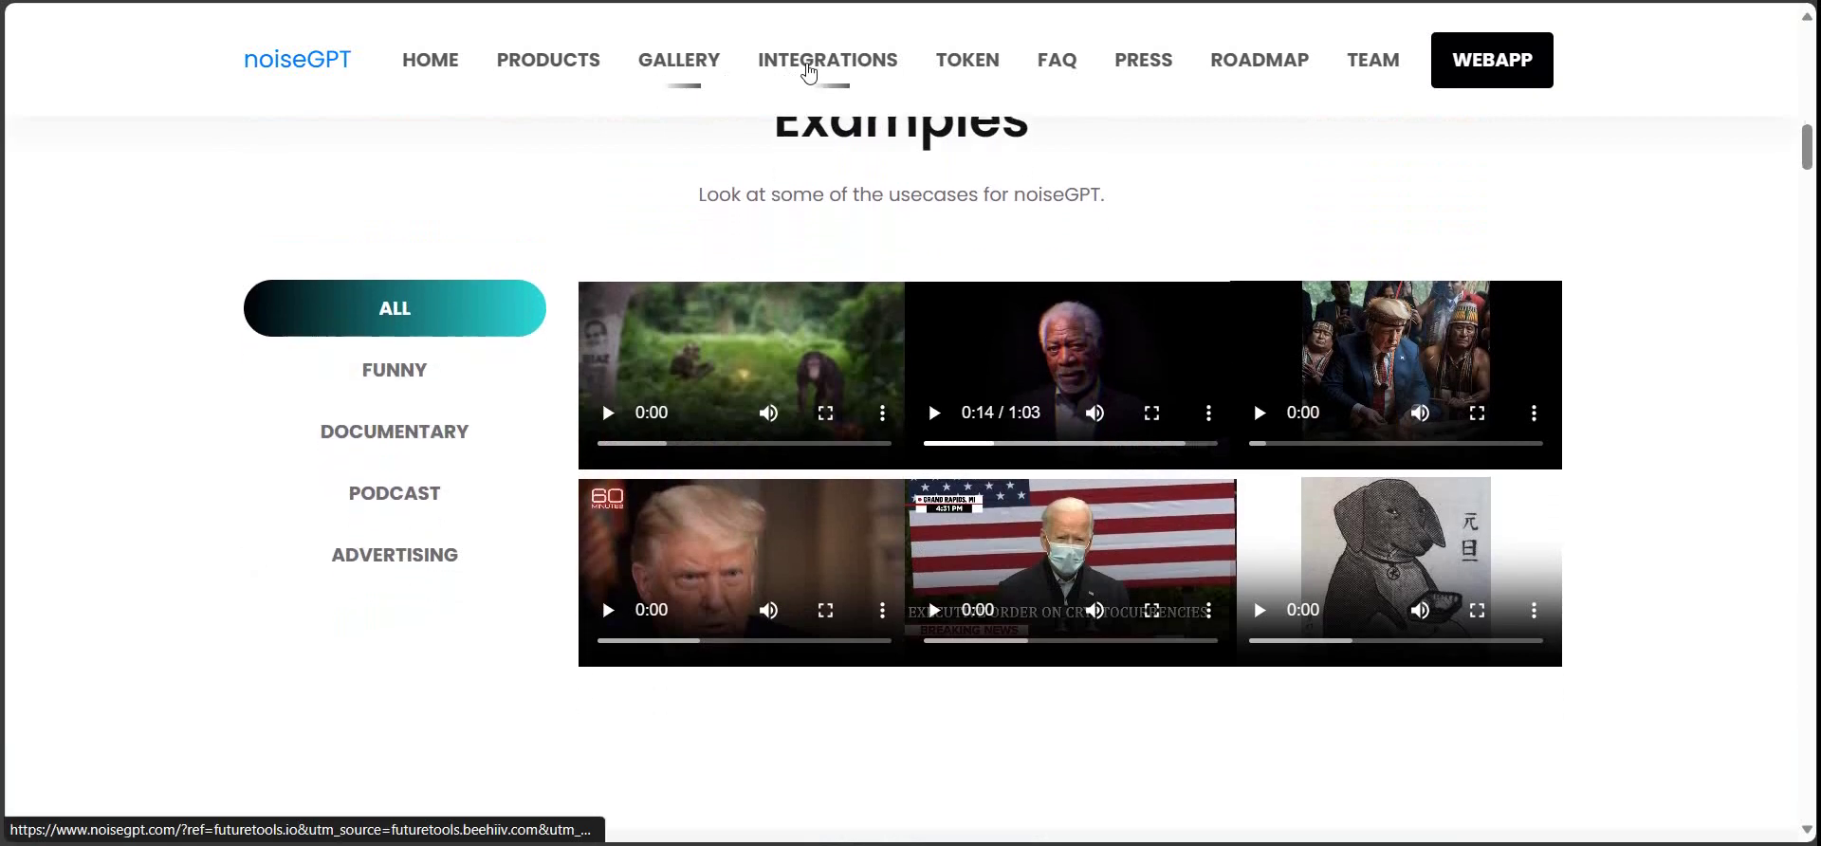
pyautogui.scroll(-1, 569, 285)
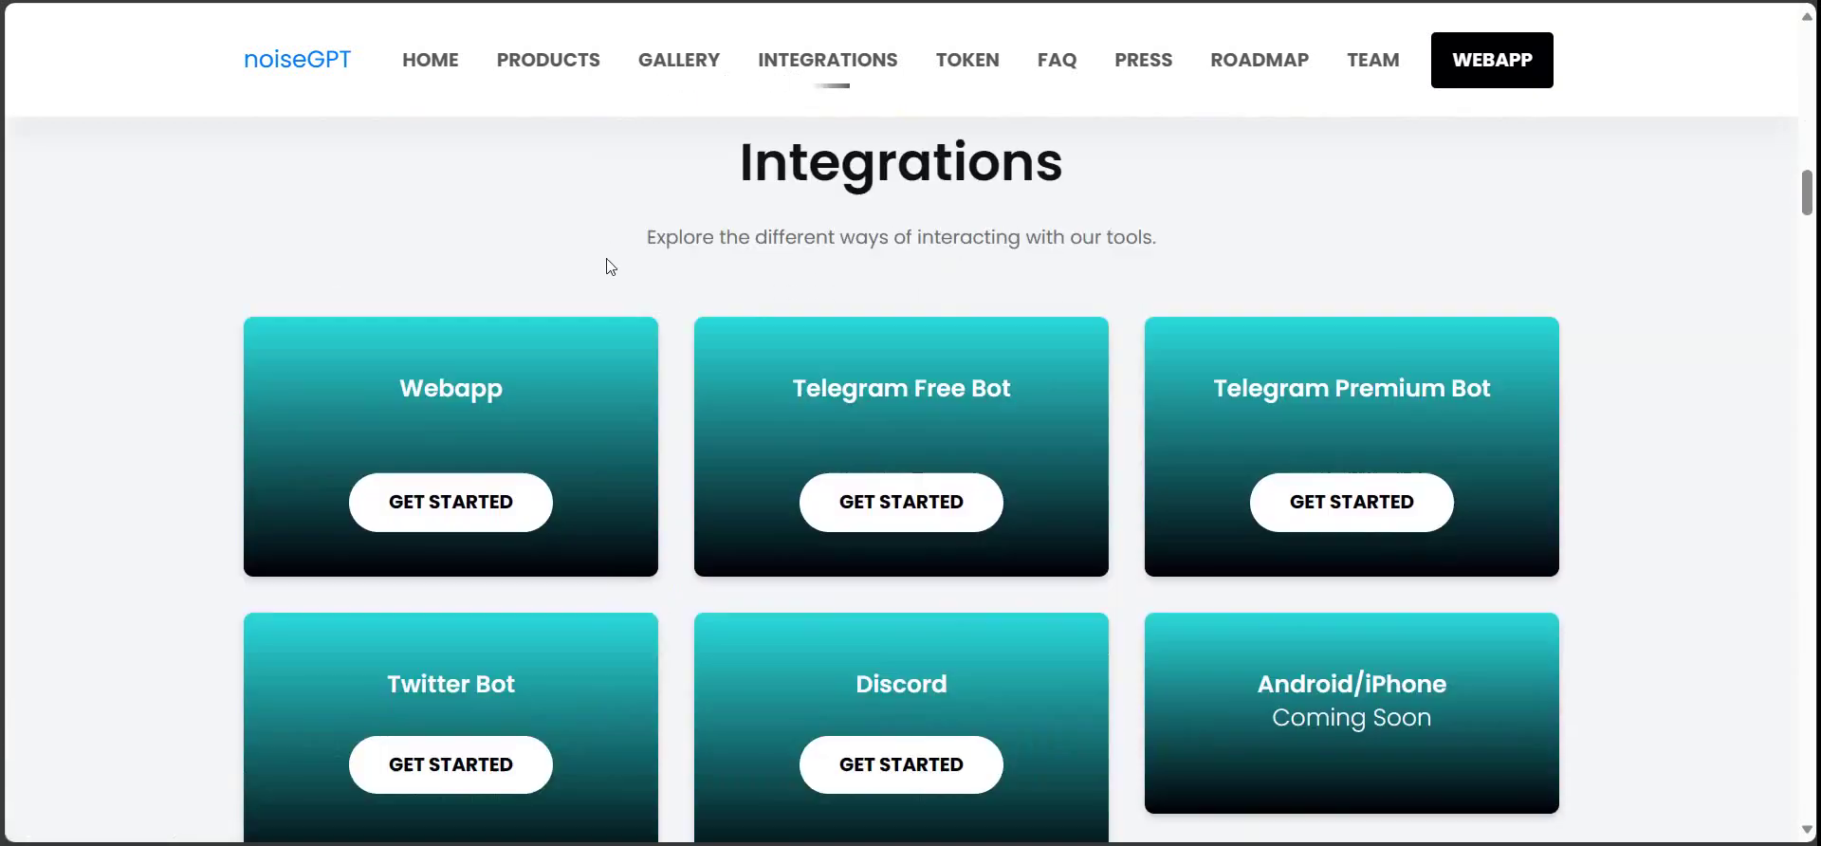
pyautogui.scroll(2, 491, 546)
pyautogui.scroll(6, 491, 538)
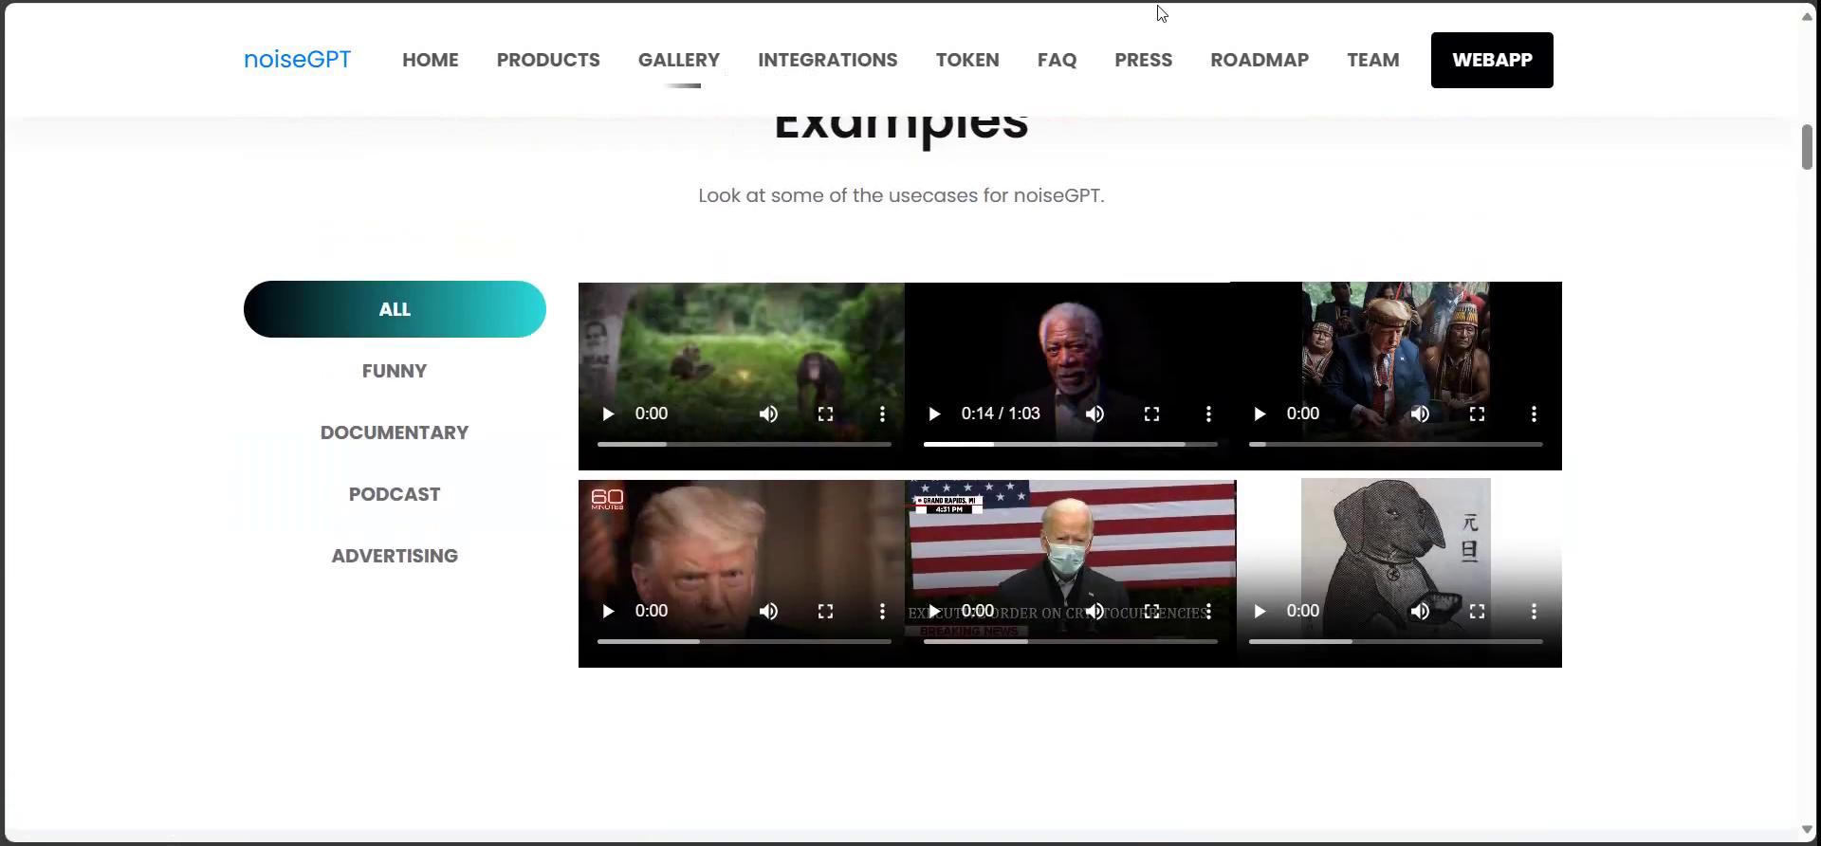
pyautogui.scroll(3, 512, 224)
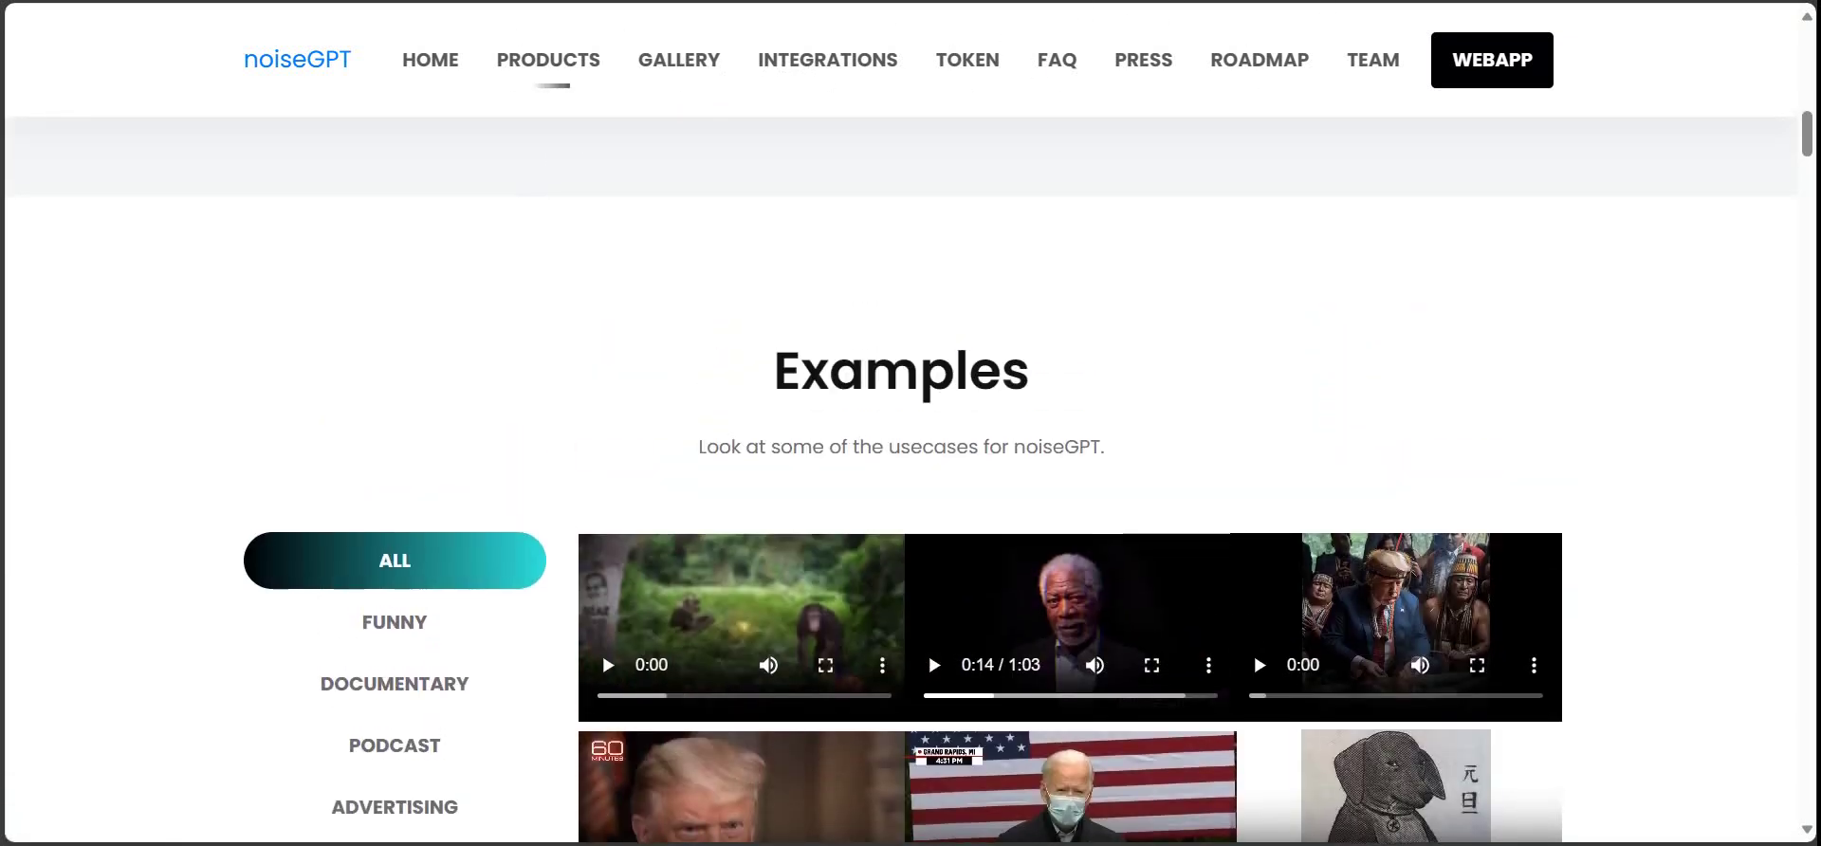
# Step: Switch to Leonardo.Ai and preview the generated image of the black-haired woman framed by purple fabric, closing it after viewing
pyautogui.hotkey('ctrl', 'Tab')
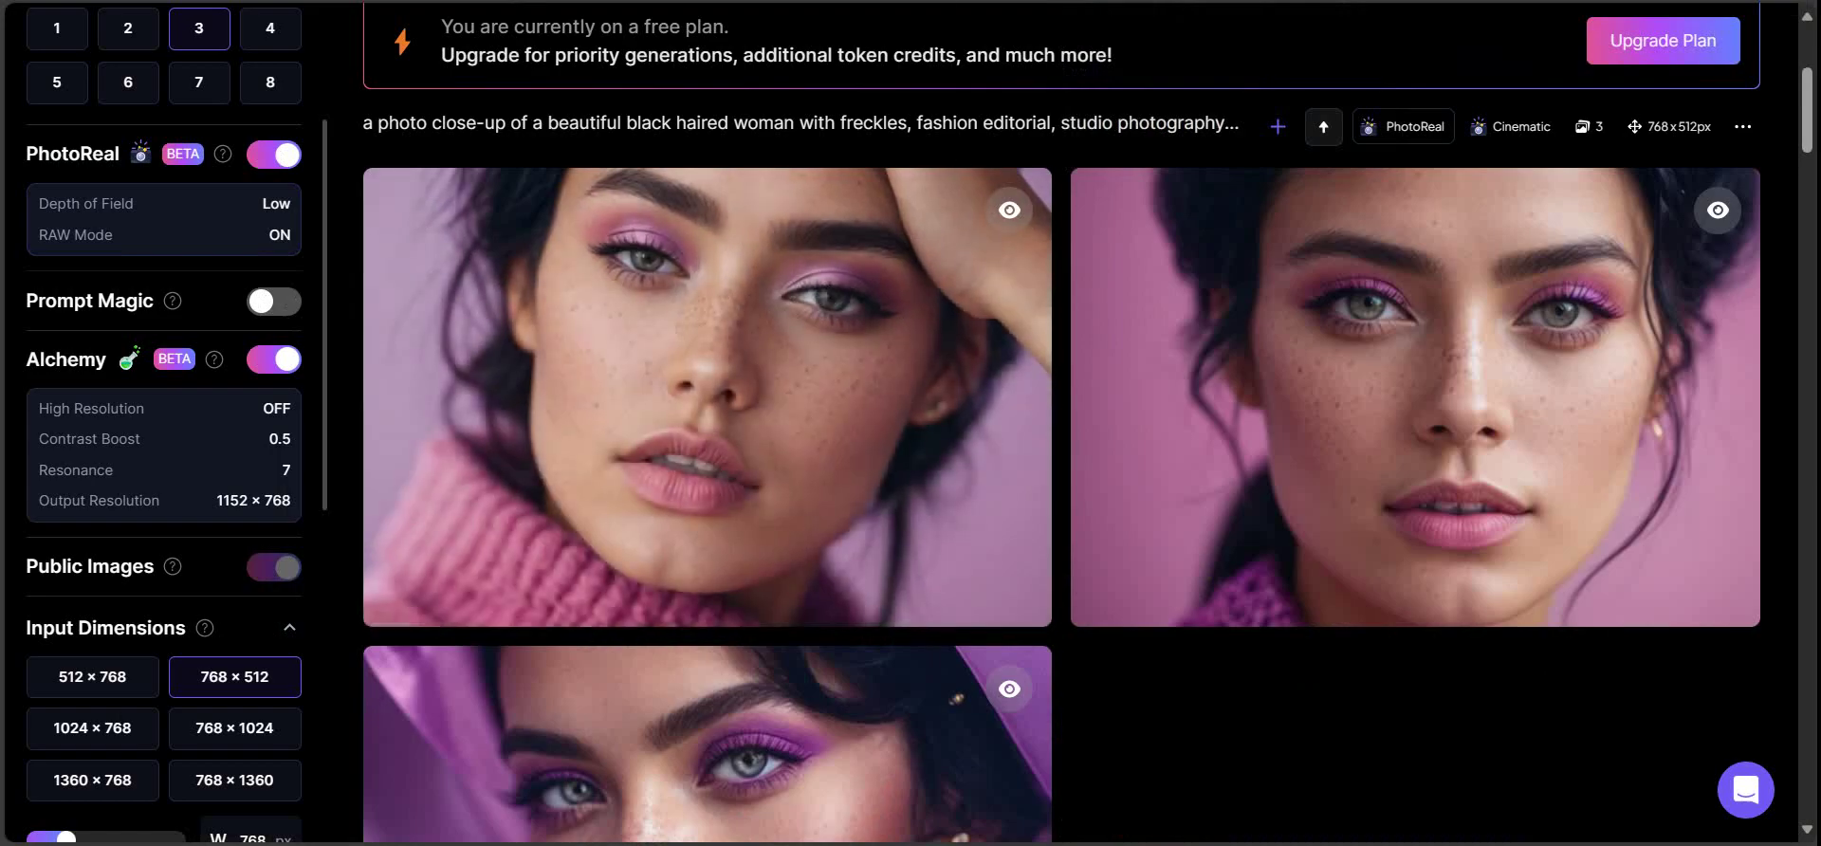
pyautogui.hotkey('ctrl', 'Tab')
pyautogui.scroll(-5, 385, 252)
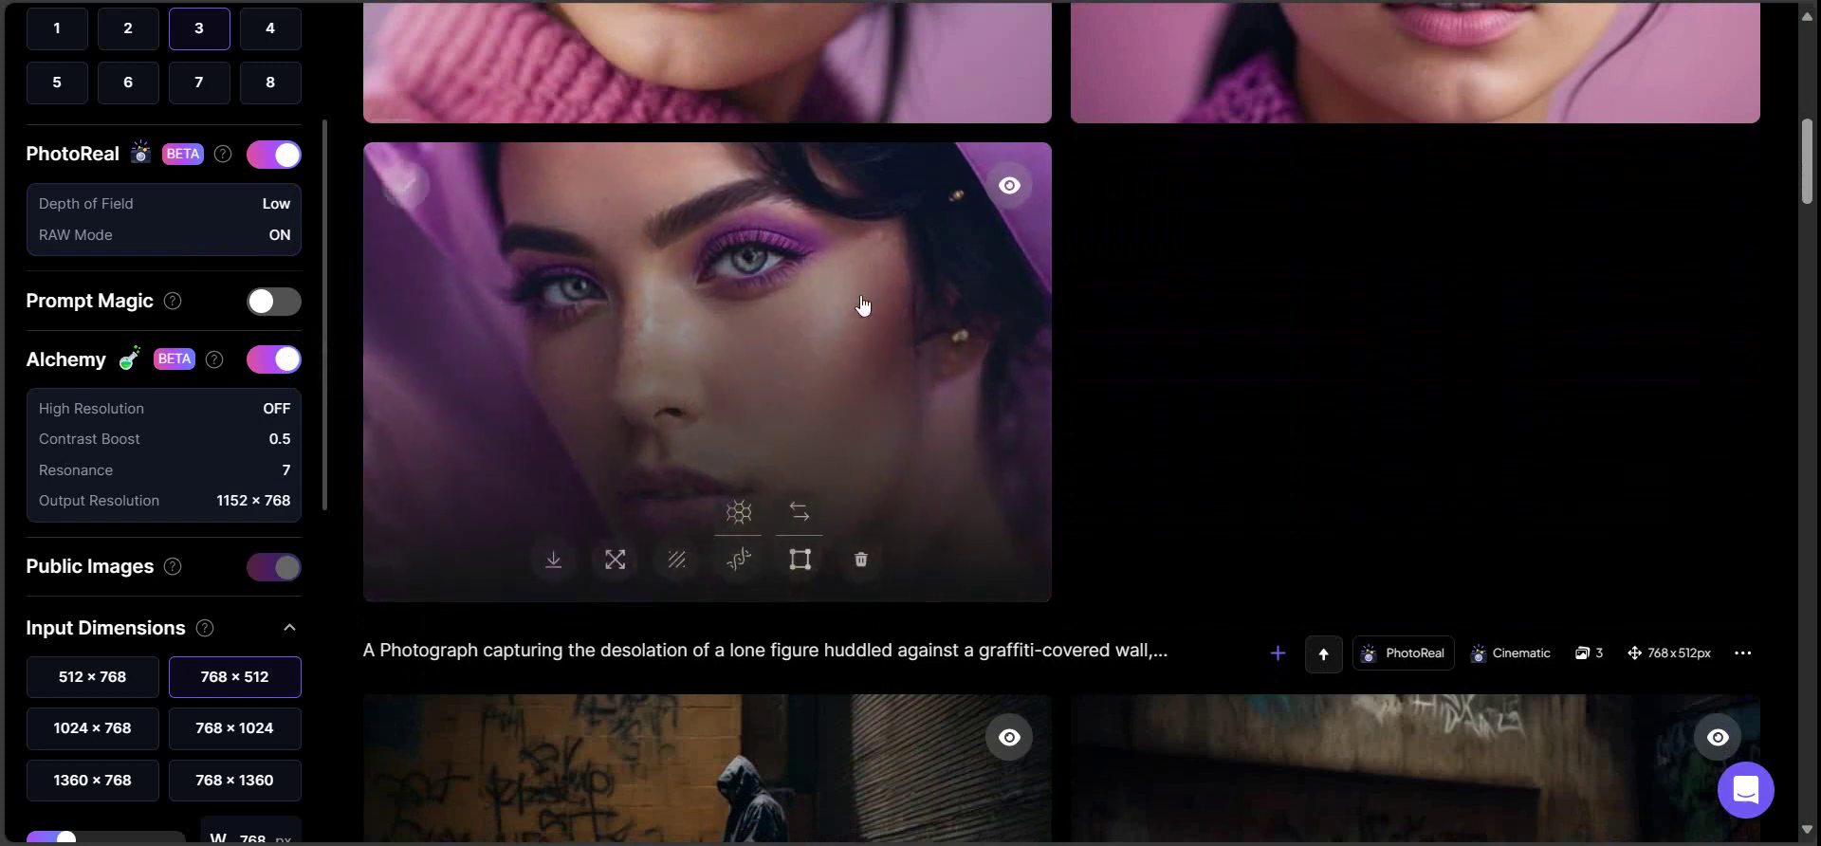
pyautogui.click(770, 353)
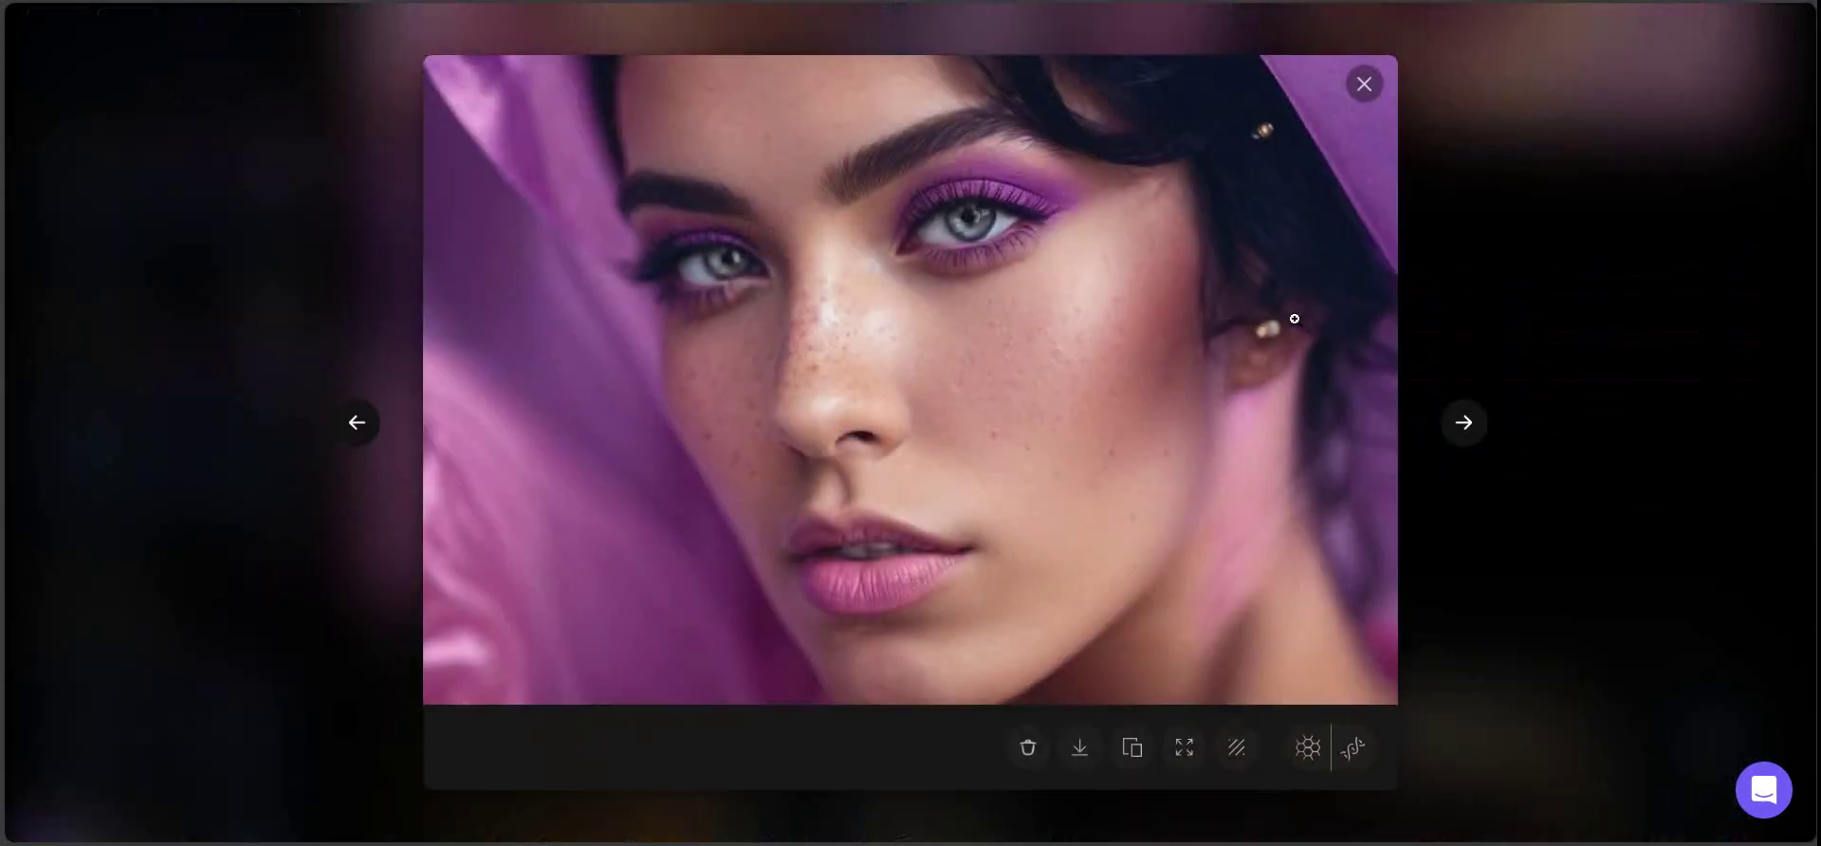
pyautogui.click(1577, 334)
# Step: Inspect the front-facing portrait of the black-haired woman at enlarged size, and close its preview
pyautogui.click(1447, 123)
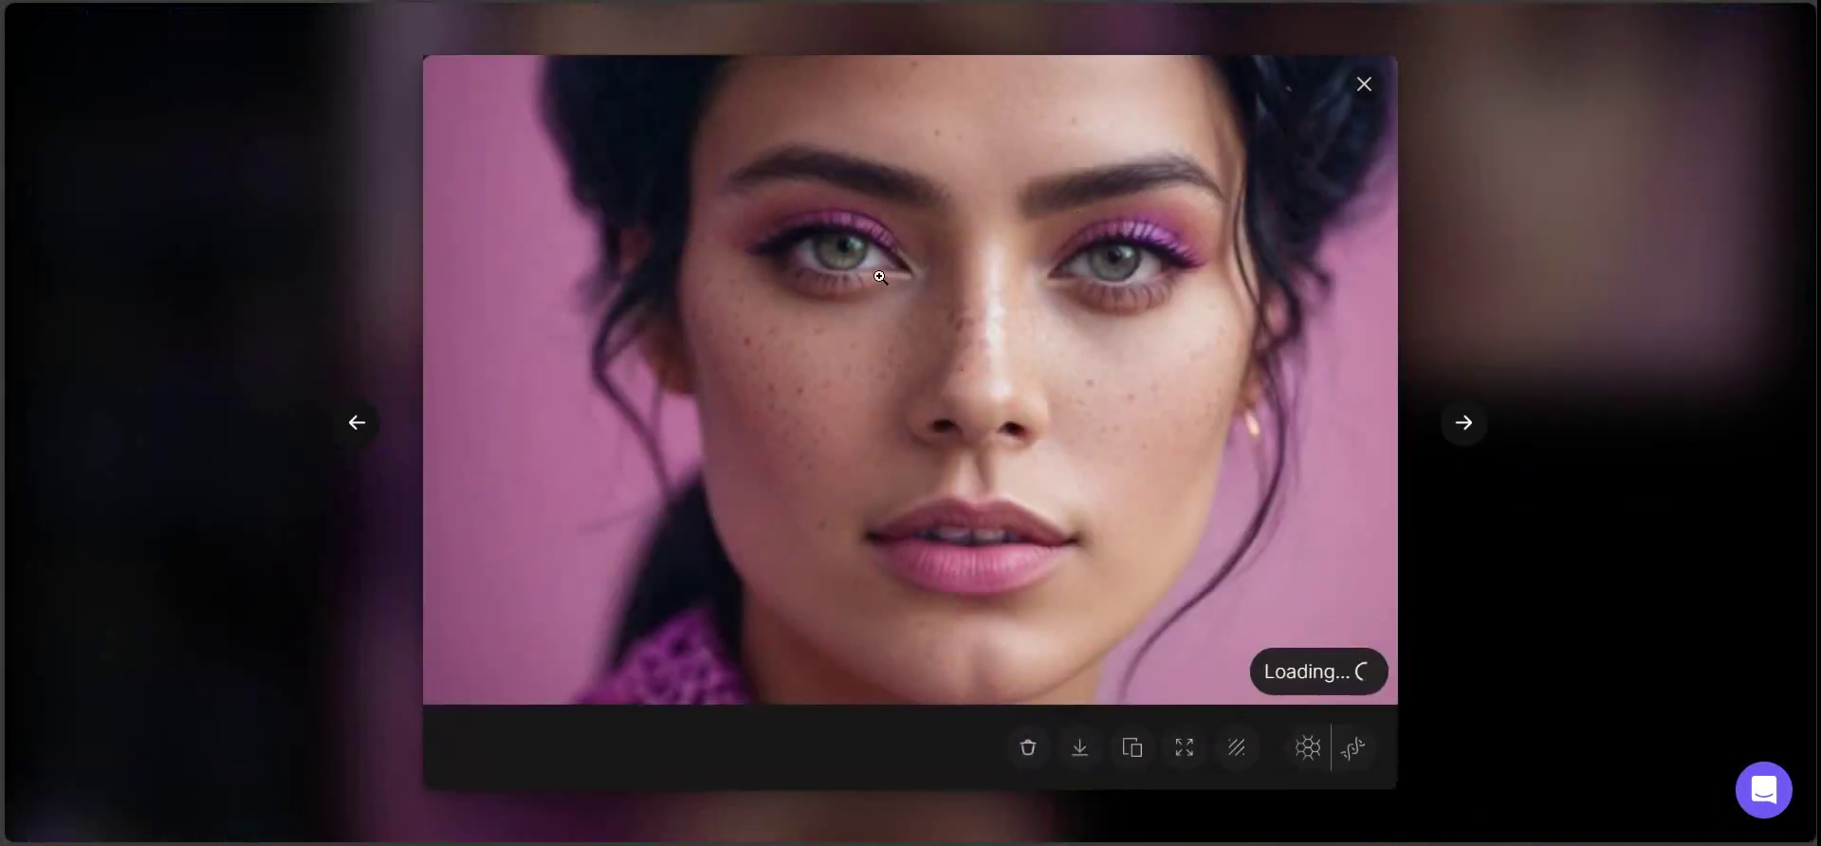
pyautogui.click(1031, 428)
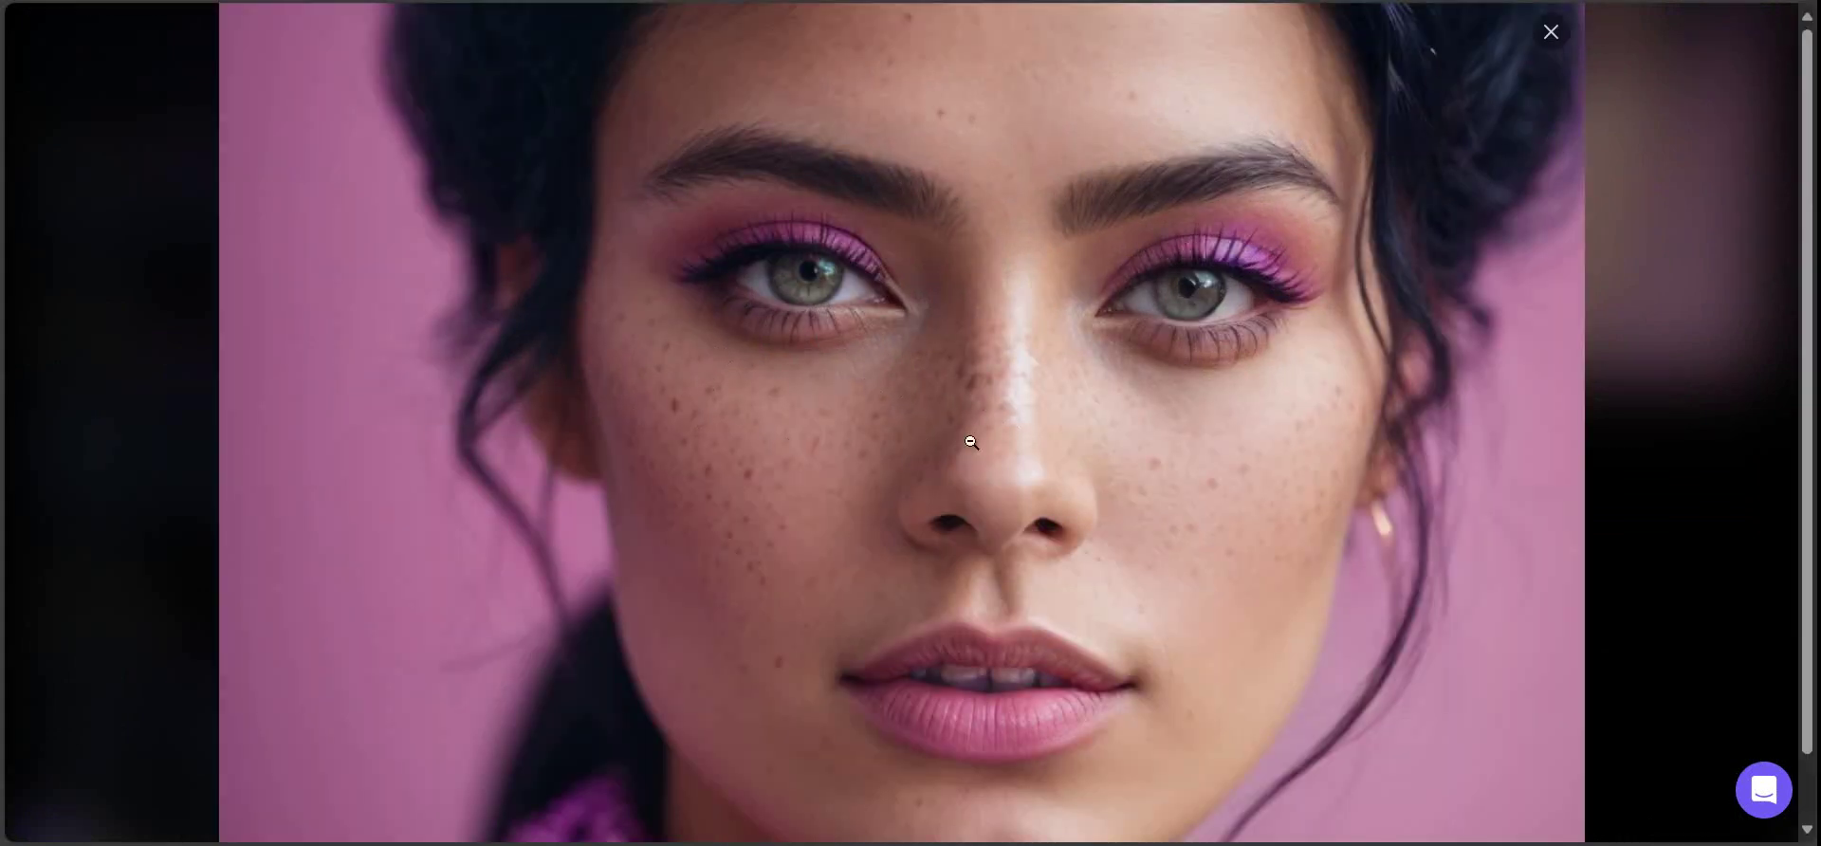
pyautogui.click(1031, 437)
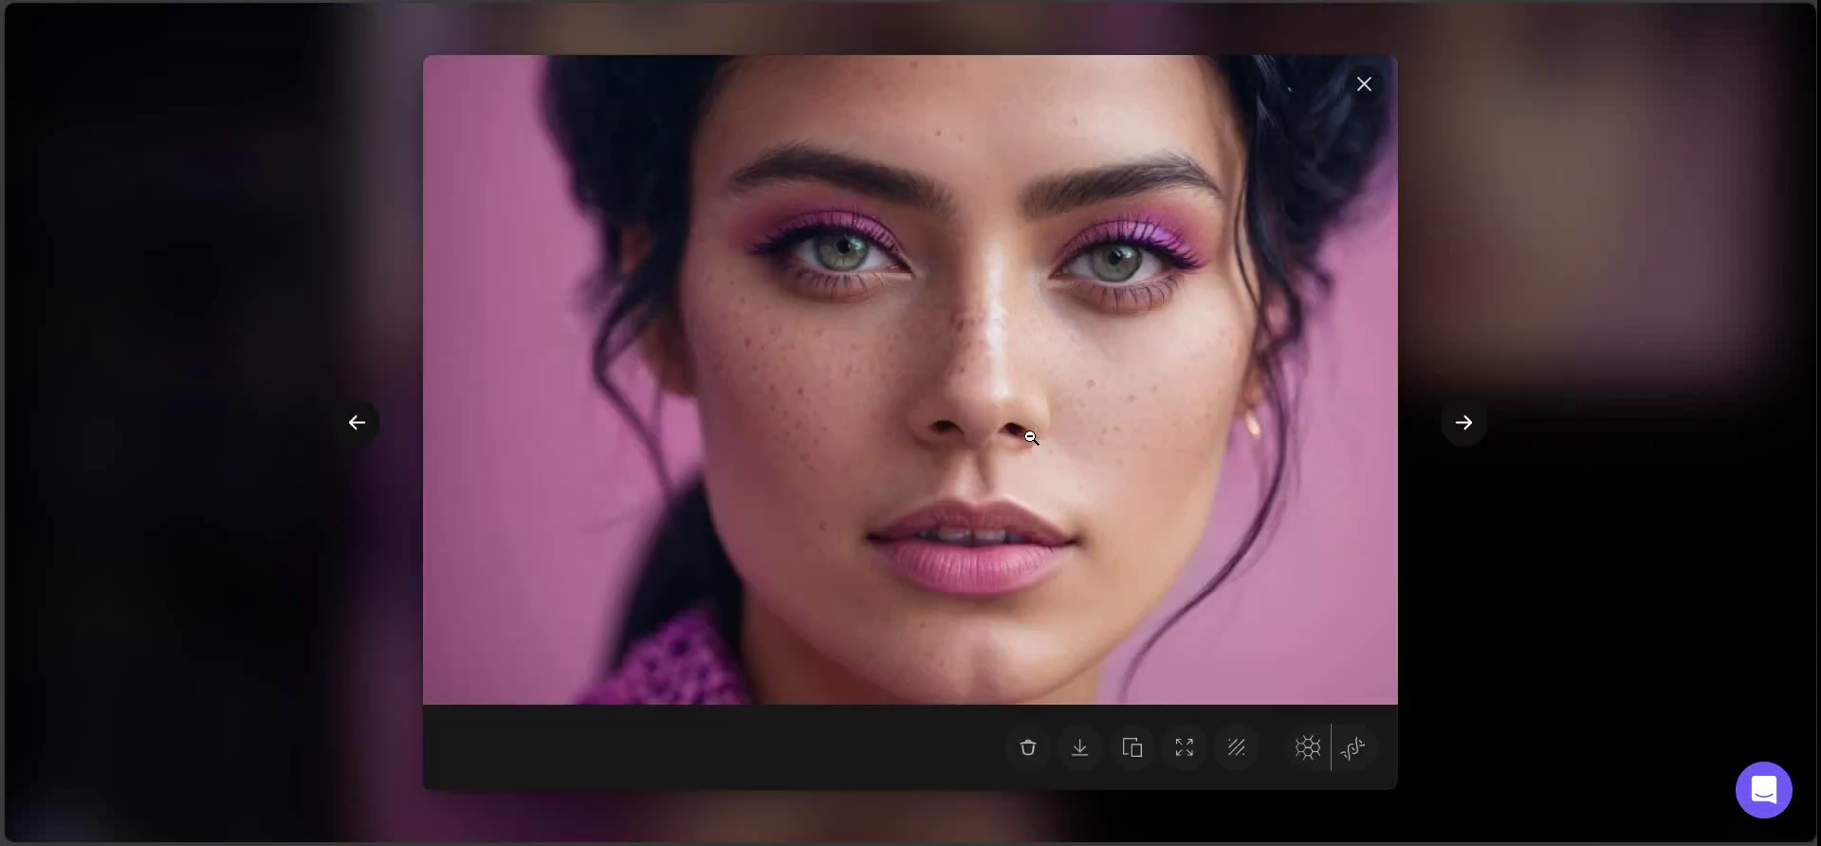
pyautogui.click(1516, 277)
pyautogui.click(1457, 142)
pyautogui.click(1371, 87)
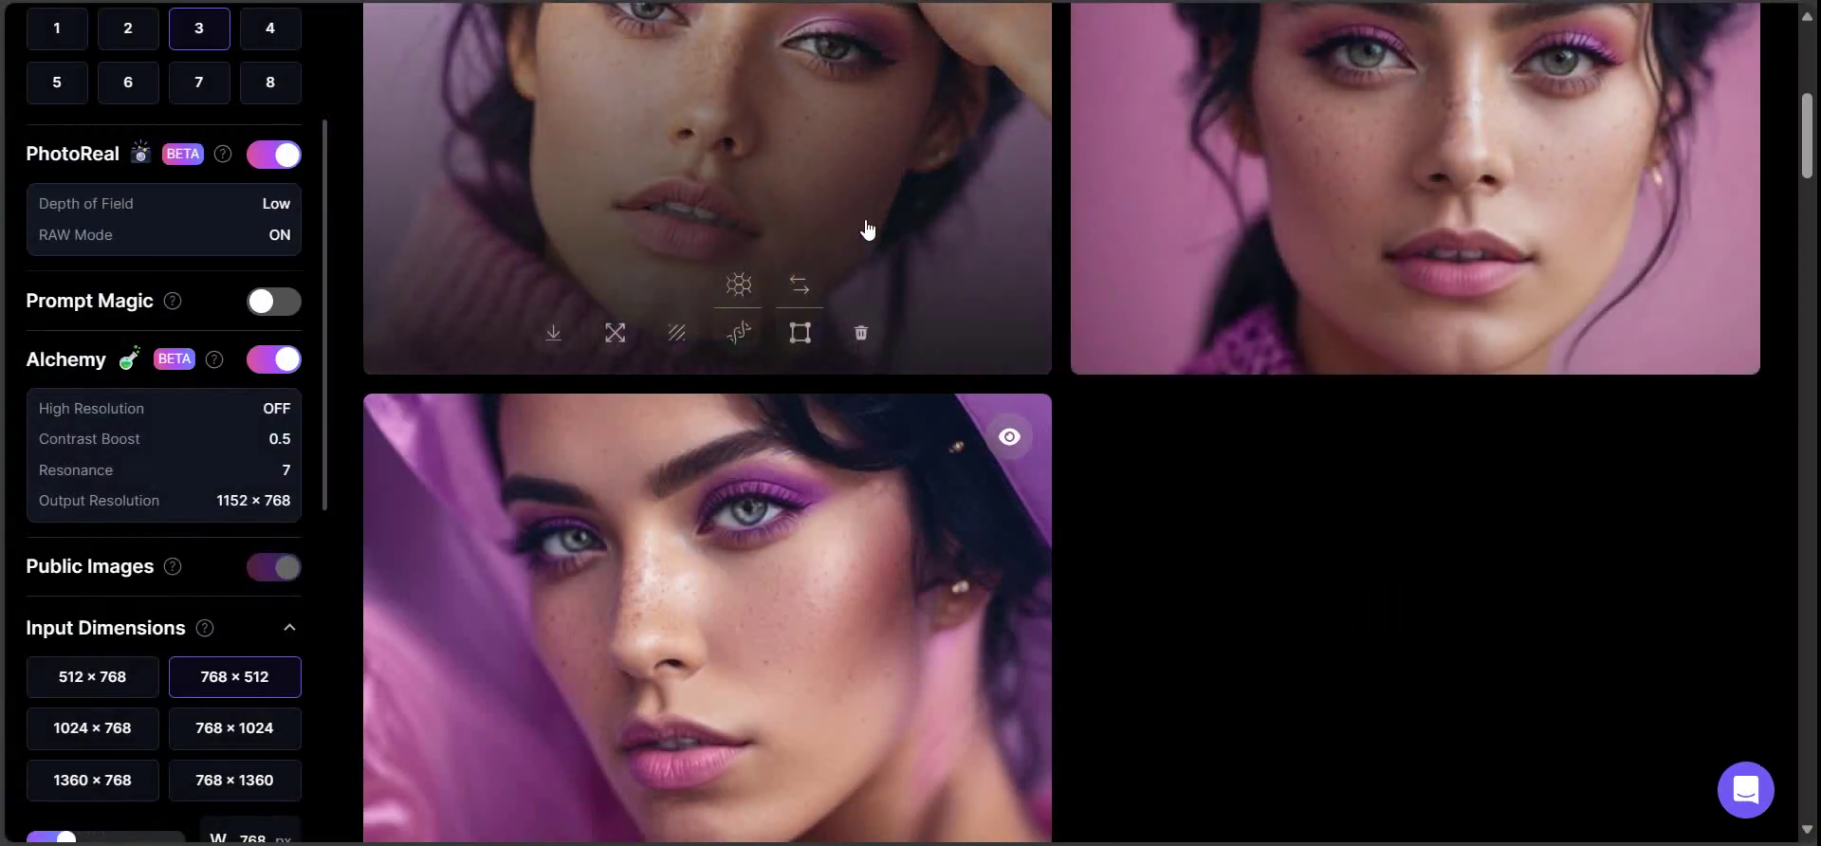
# Step: Inspect the portrait with the pink turtleneck at enlarged size, close it, and return to the prompt above the results
pyautogui.click(749, 143)
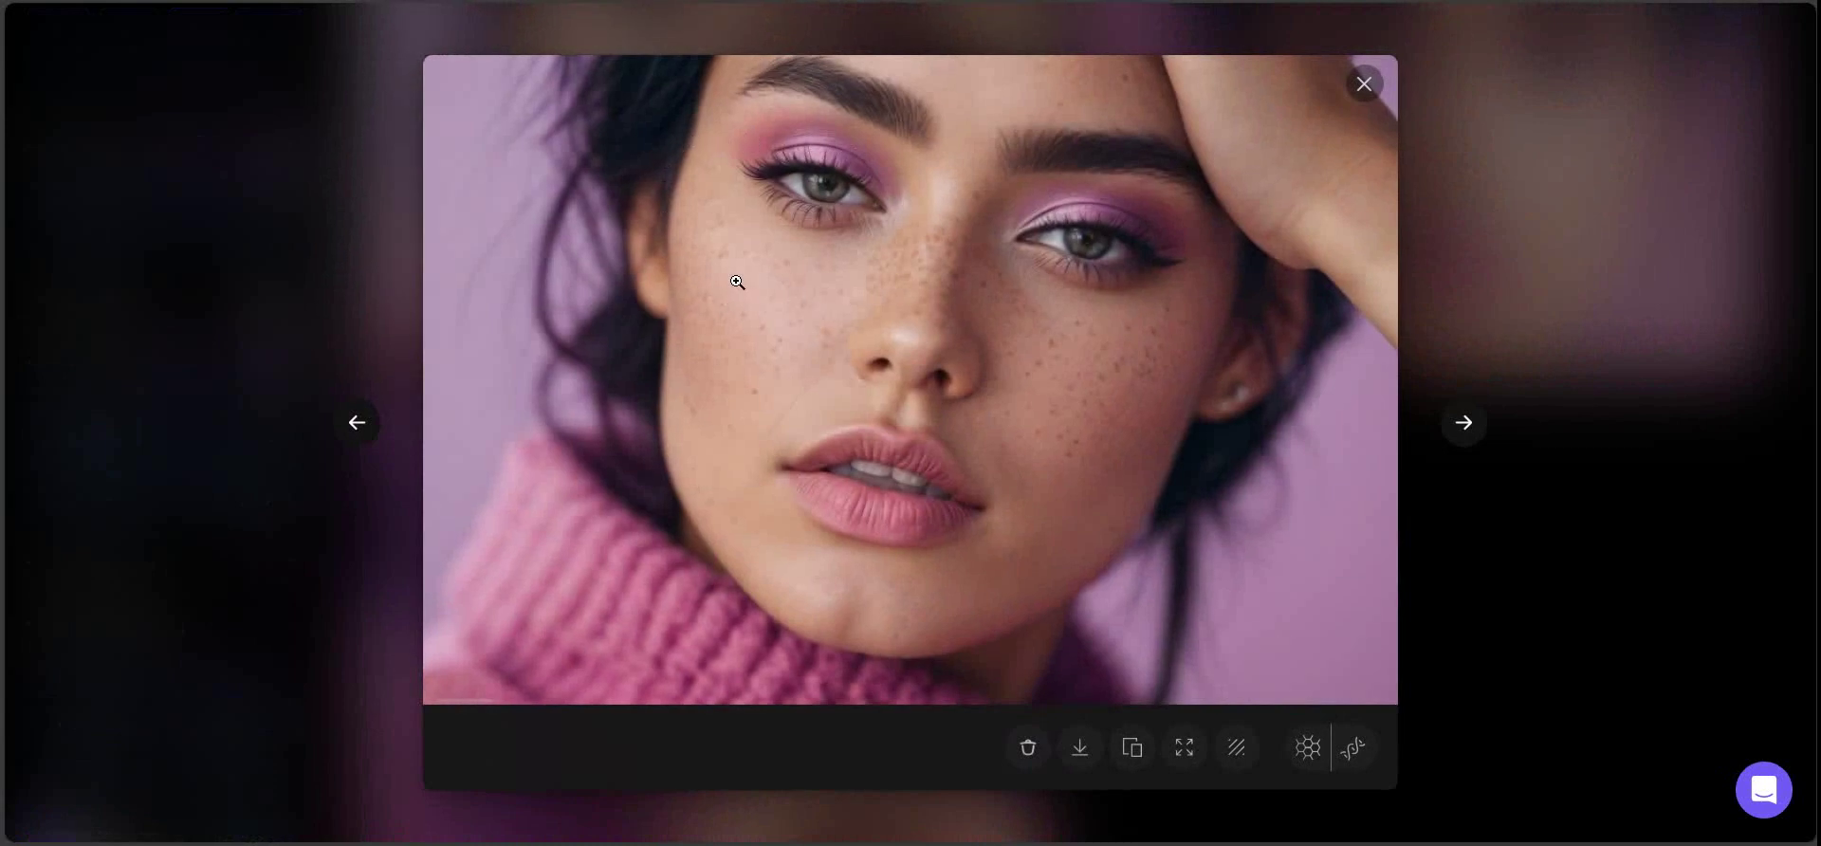
pyautogui.click(894, 301)
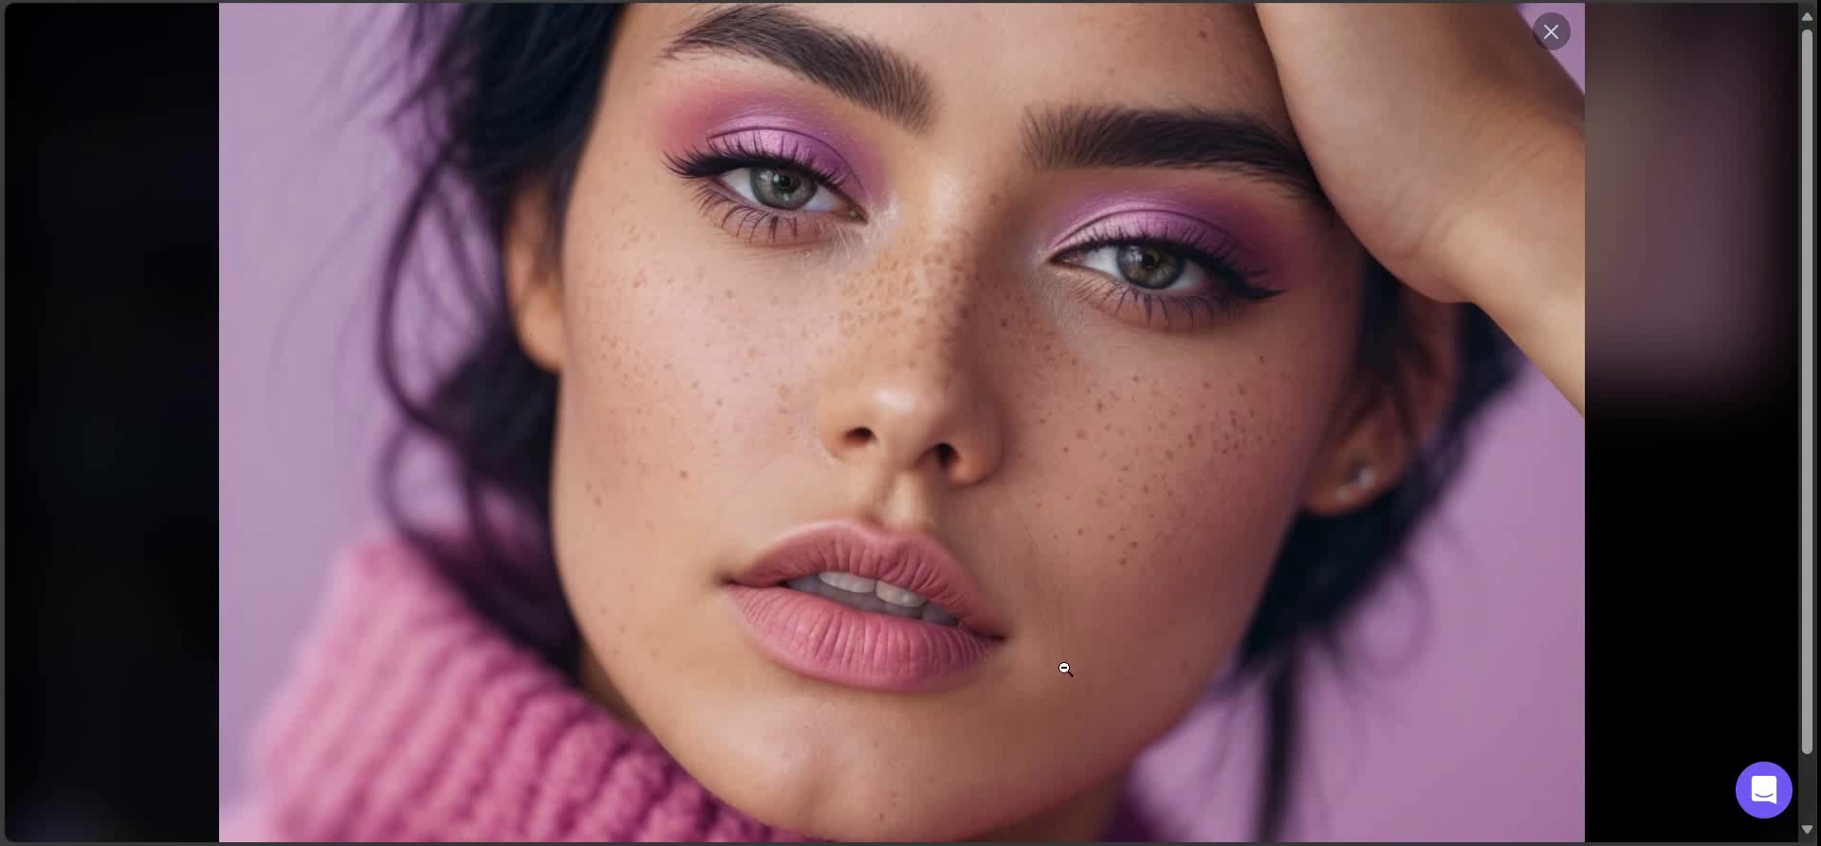
pyautogui.click(994, 371)
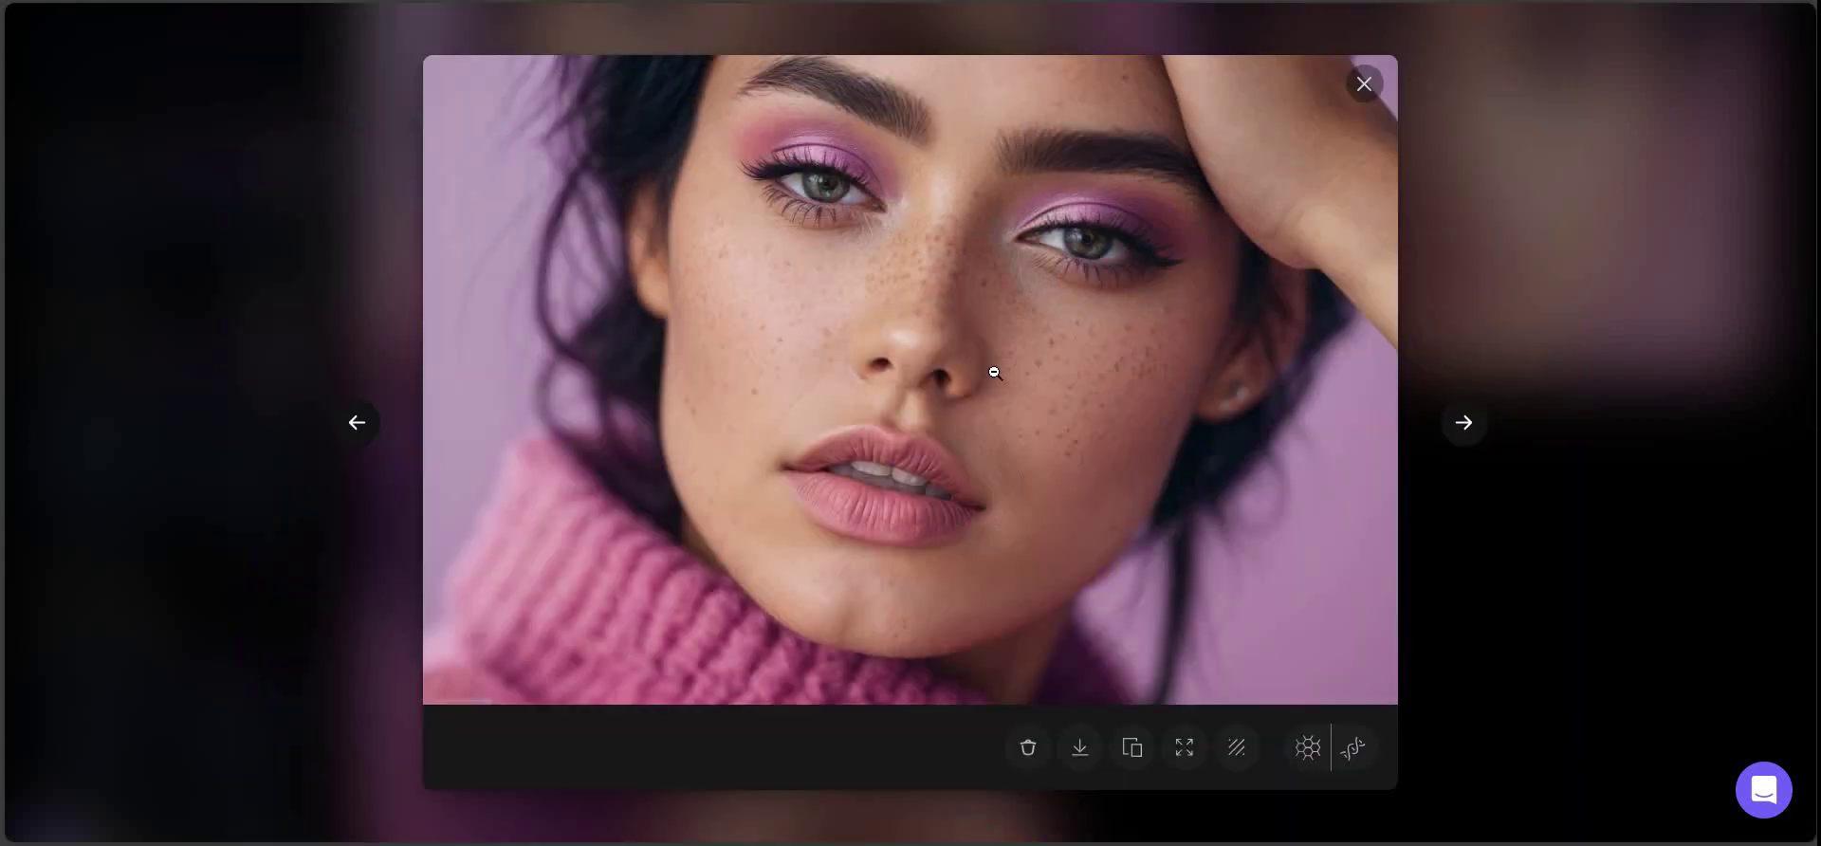
pyautogui.click(1504, 150)
pyautogui.scroll(5, 637, 92)
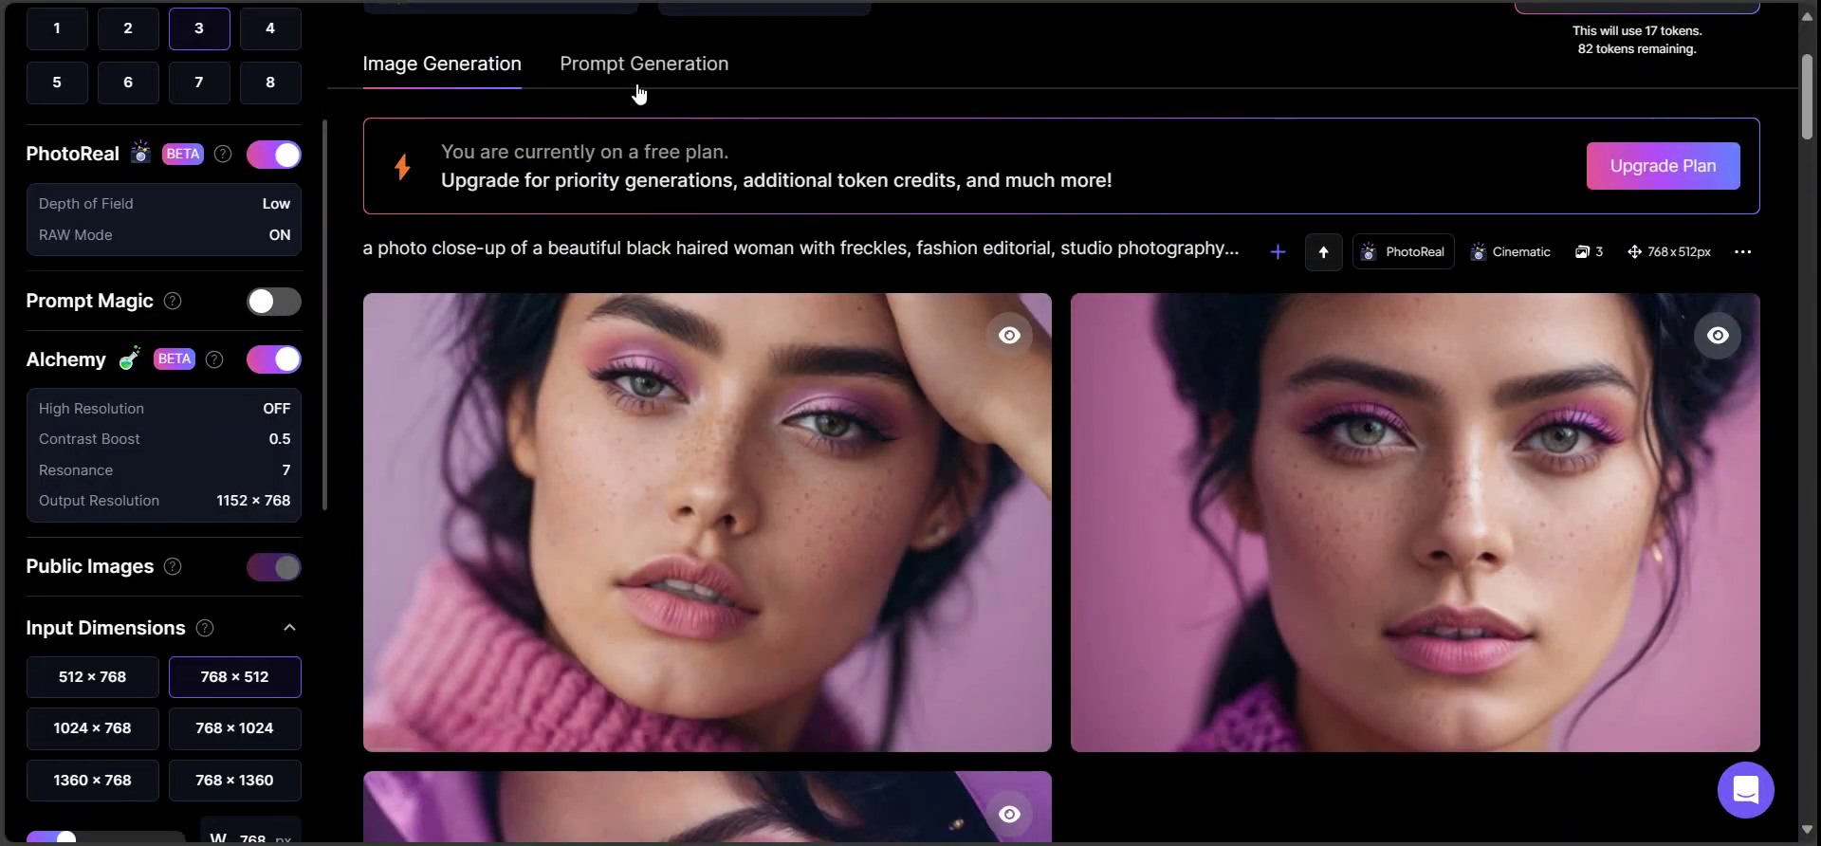
pyautogui.scroll(-2, 480, 286)
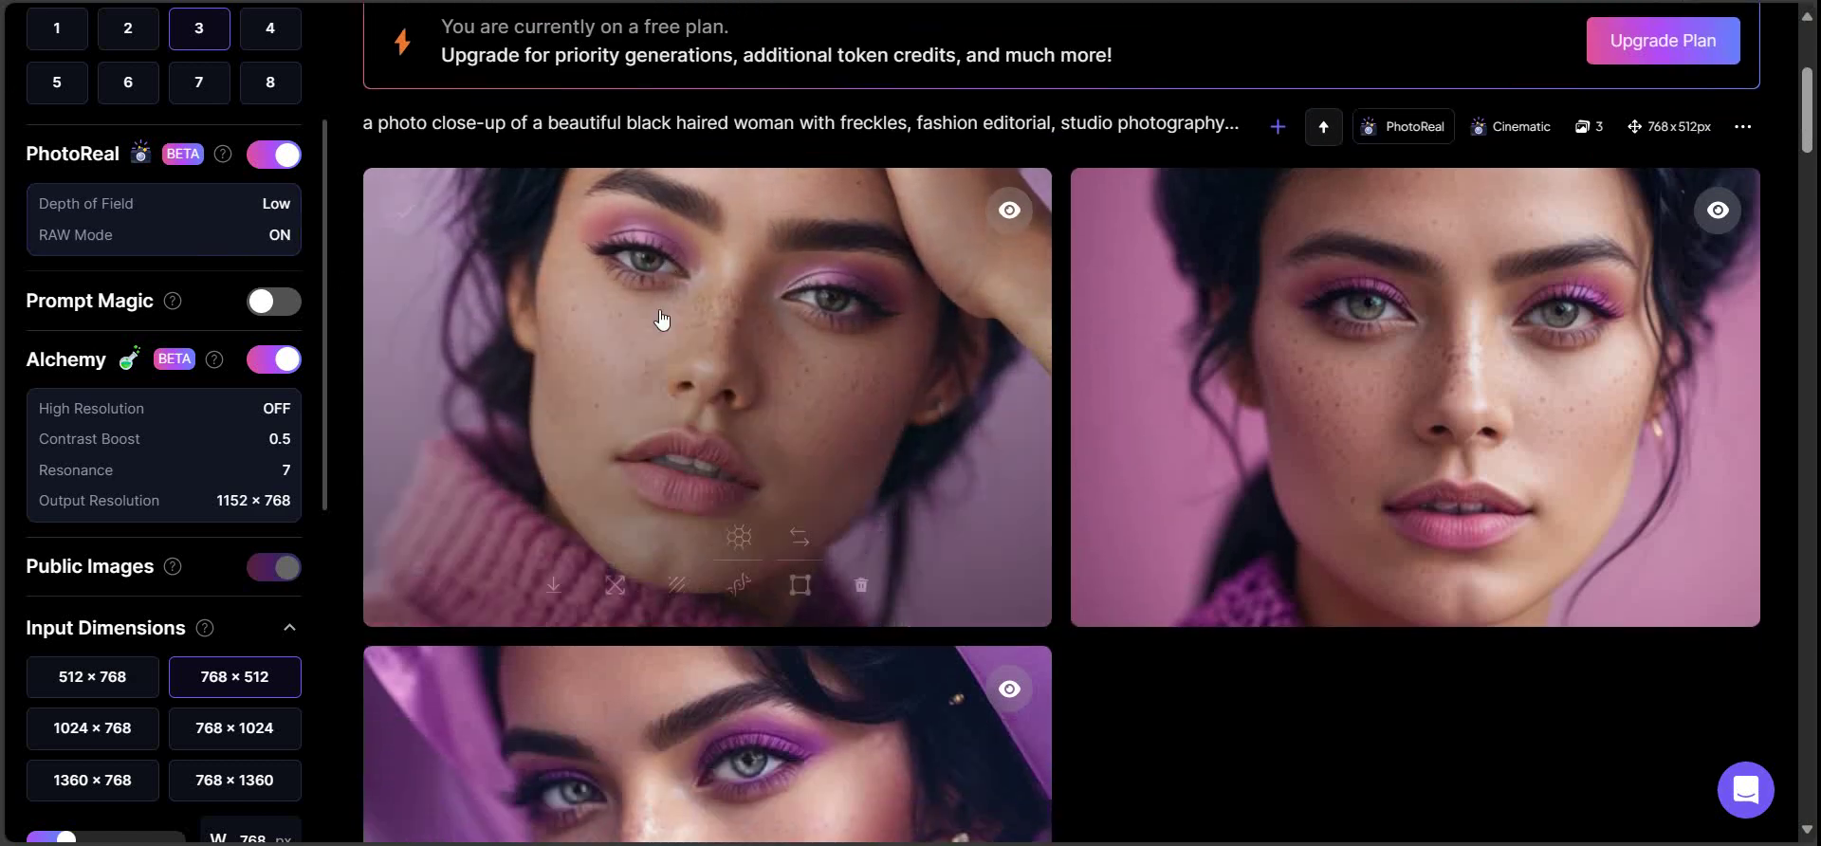
pyautogui.scroll(4, 892, 266)
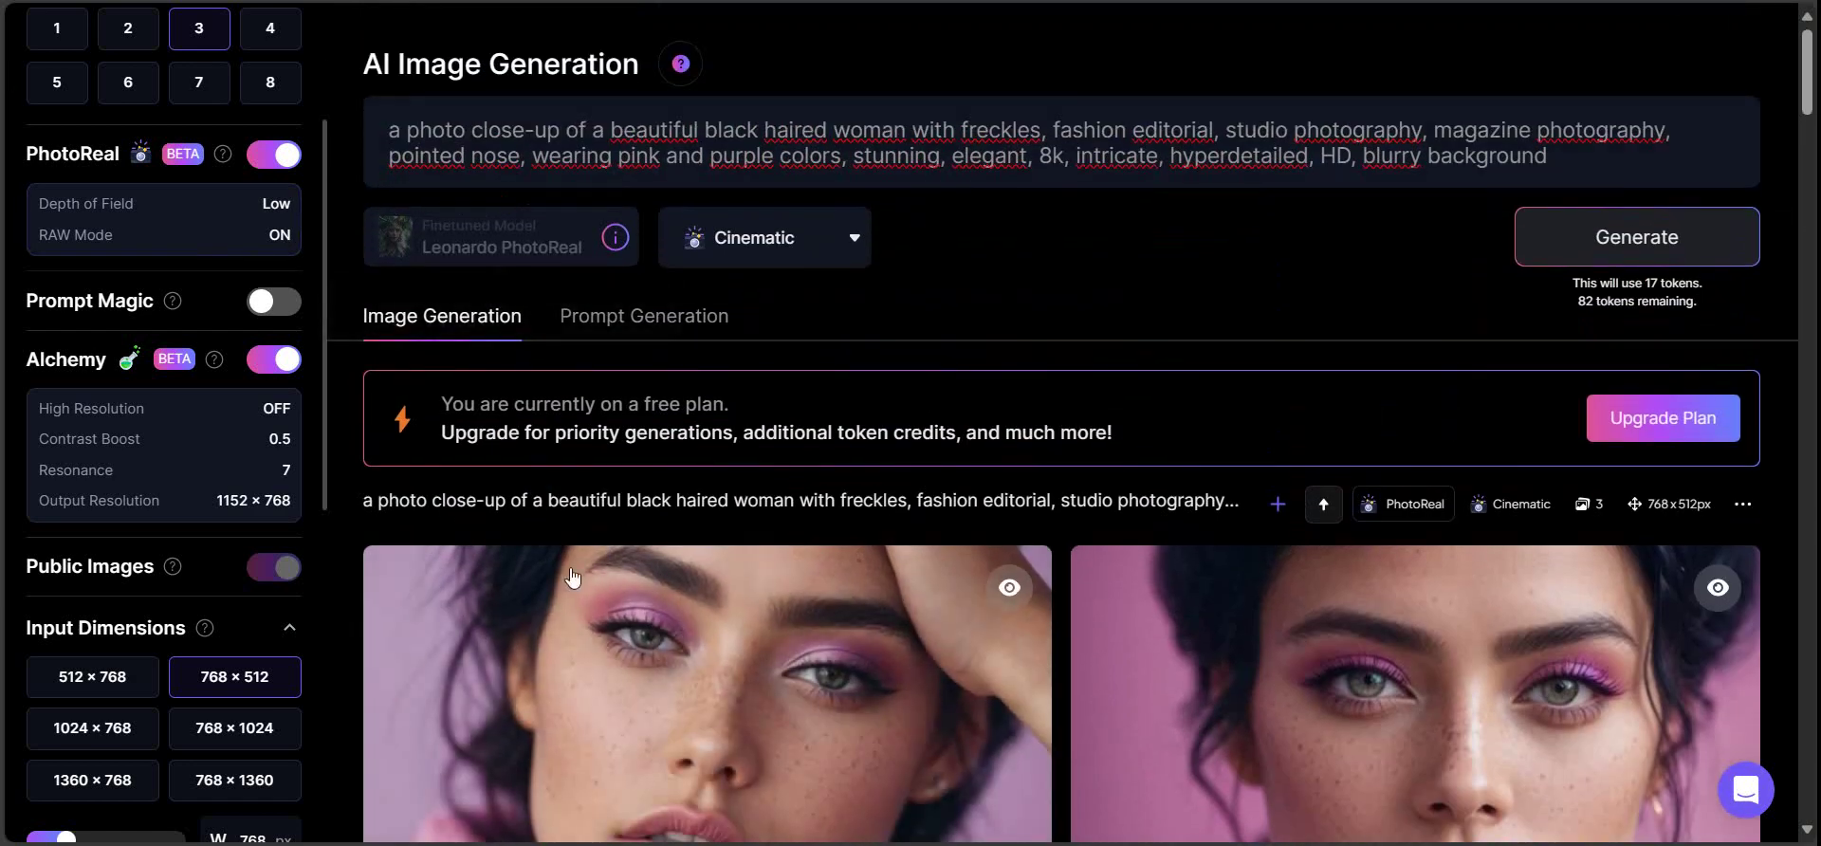